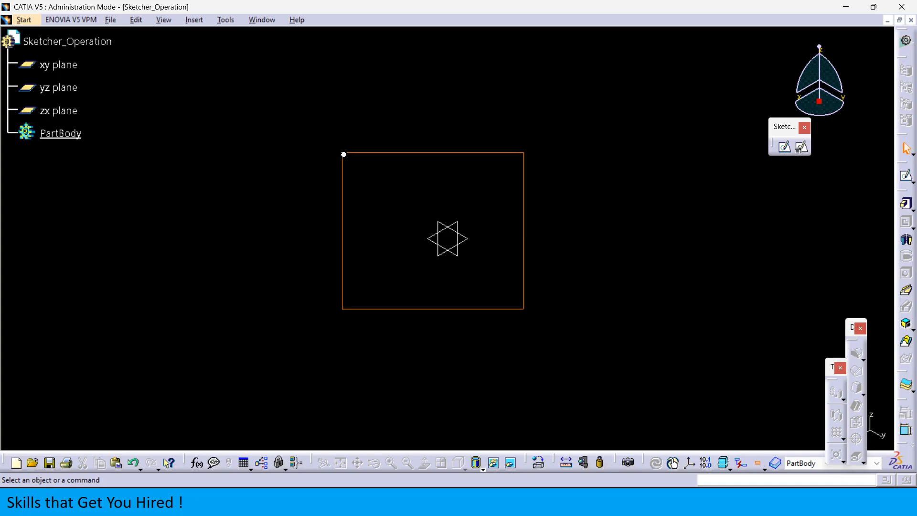
- Hide the three reference planes and insert a Standard axis system at the origin without making it current
right_click(59, 65)
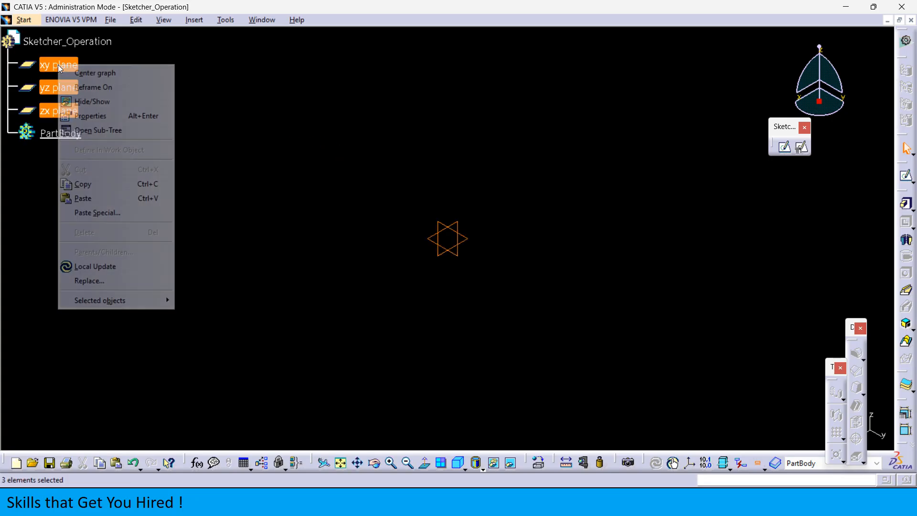
left_click(81, 105)
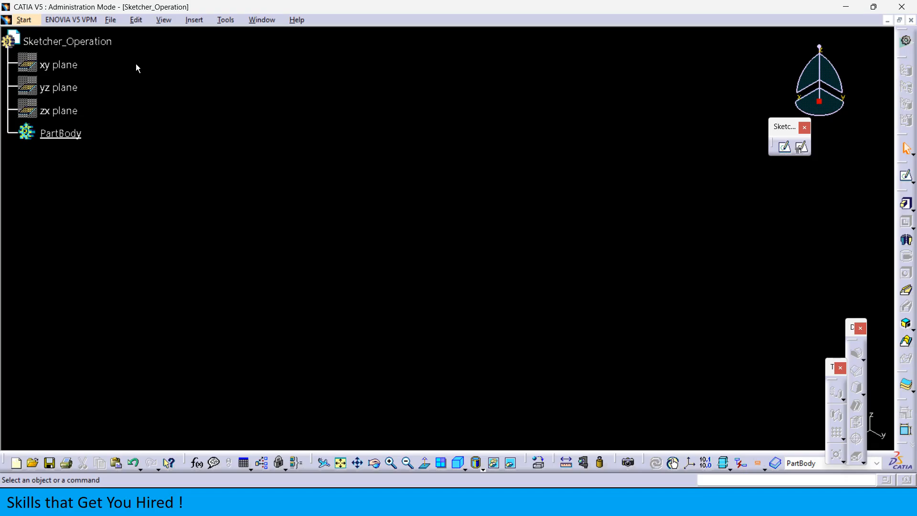
left_click(198, 21)
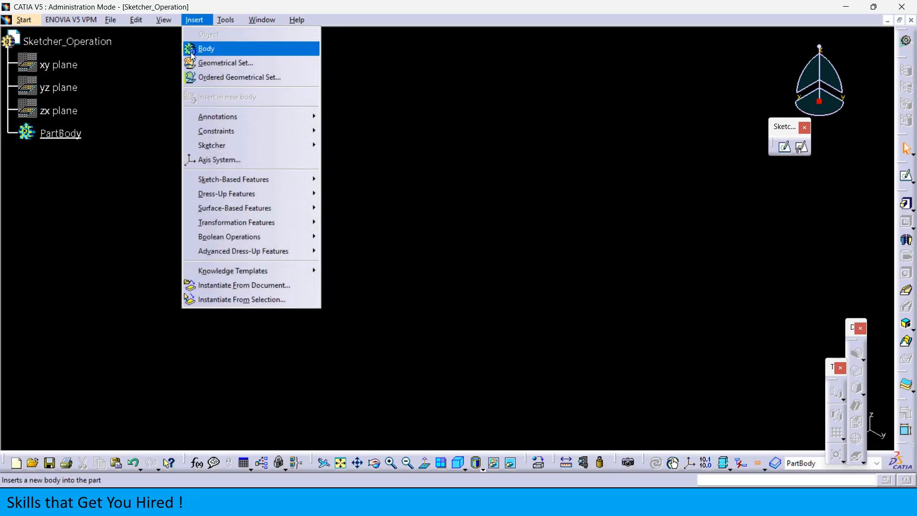
left_click(199, 159)
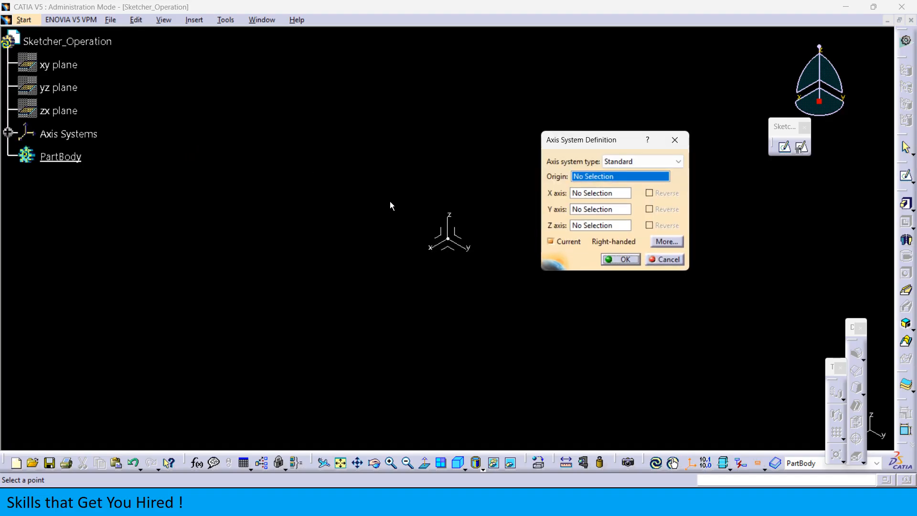
left_click(566, 243)
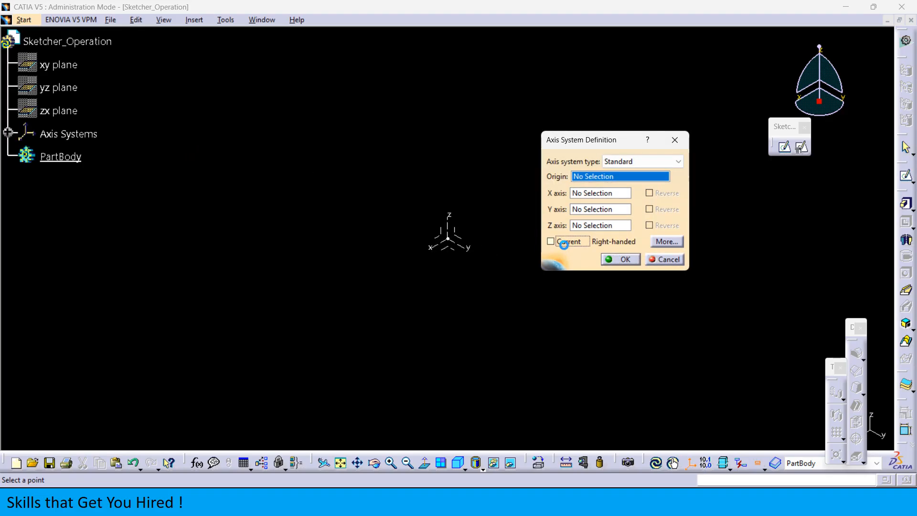
left_click(620, 260)
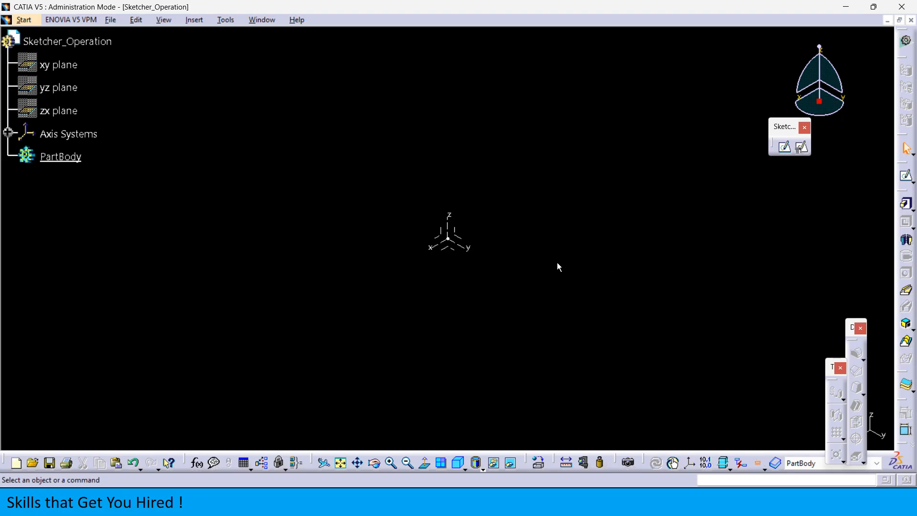
- Close the floating sketch command palette and undock the Sketcher toolbar into the 3D view area
left_click(805, 127)
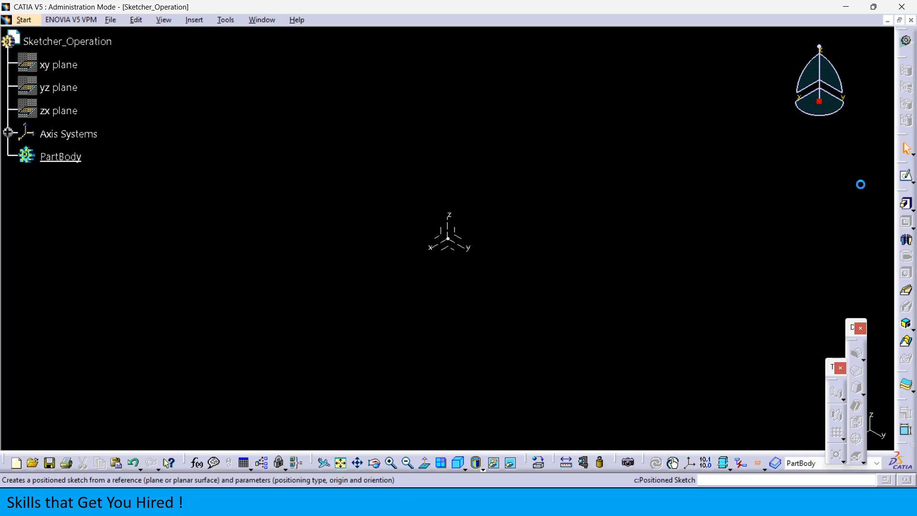
left_click(911, 181)
left_click(822, 179)
left_click_drag(904, 165, 747, 121)
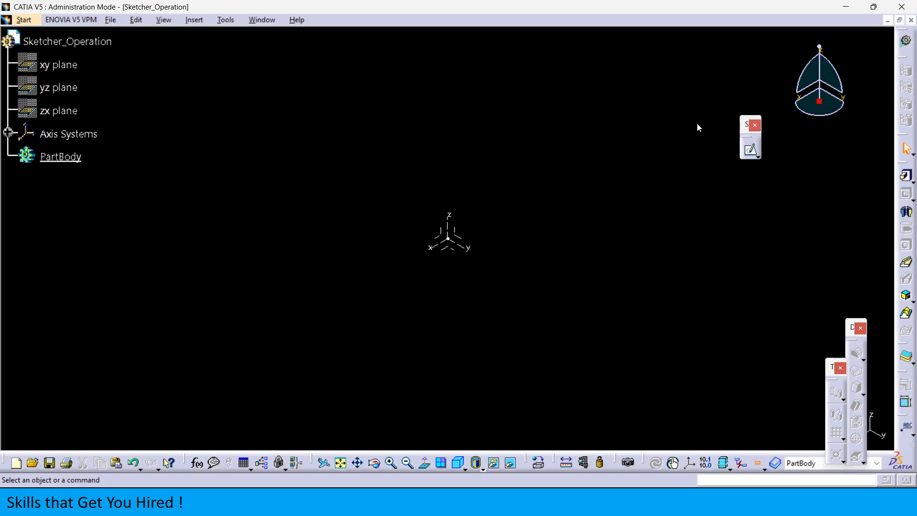
- Create a positioned sketch on the YZ plane of the axis system, with implicit origin and orientation
left_click(759, 156)
left_click(791, 173)
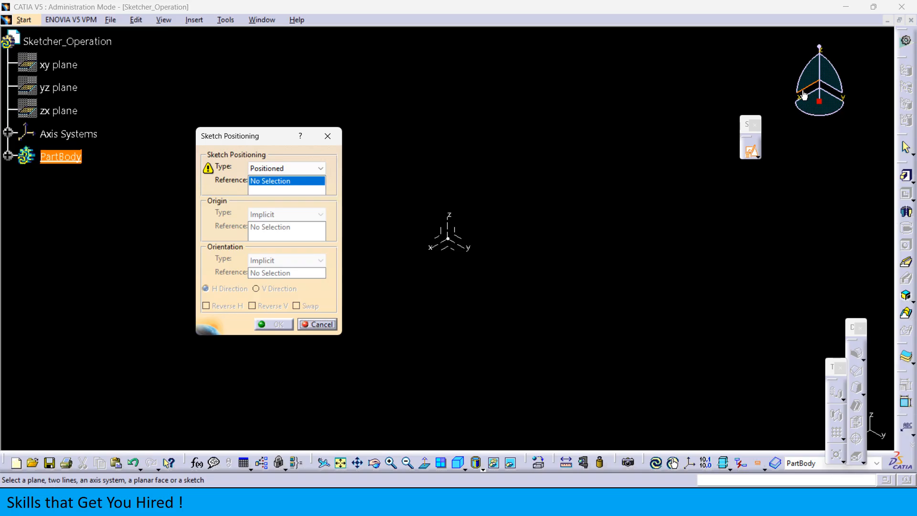
left_click(459, 233)
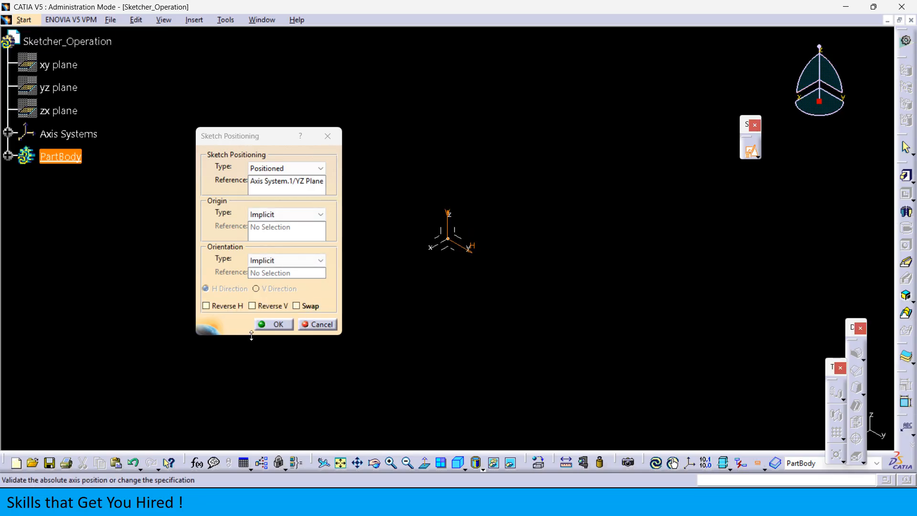
left_click(269, 325)
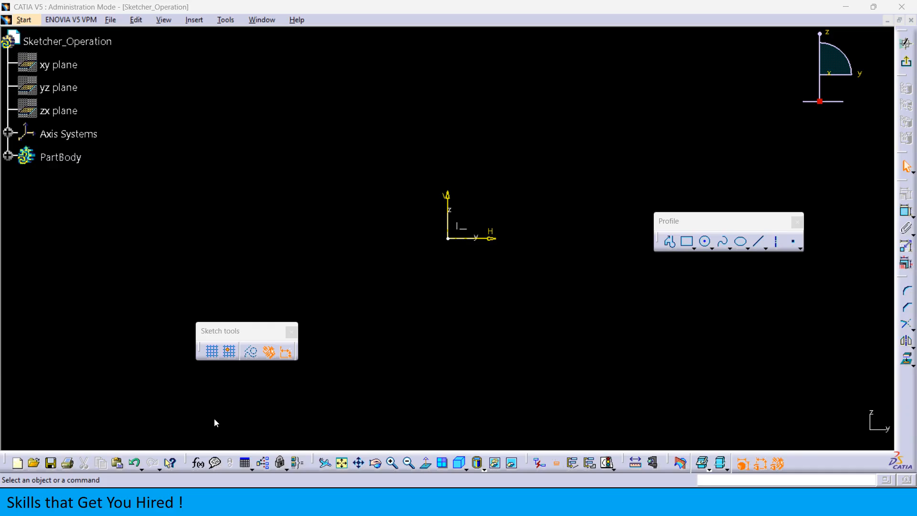
- Move the Sketch tools toolbar to the empty area above the Profile toolbar
left_click(222, 334)
left_click_drag(863, 87, 848, 89)
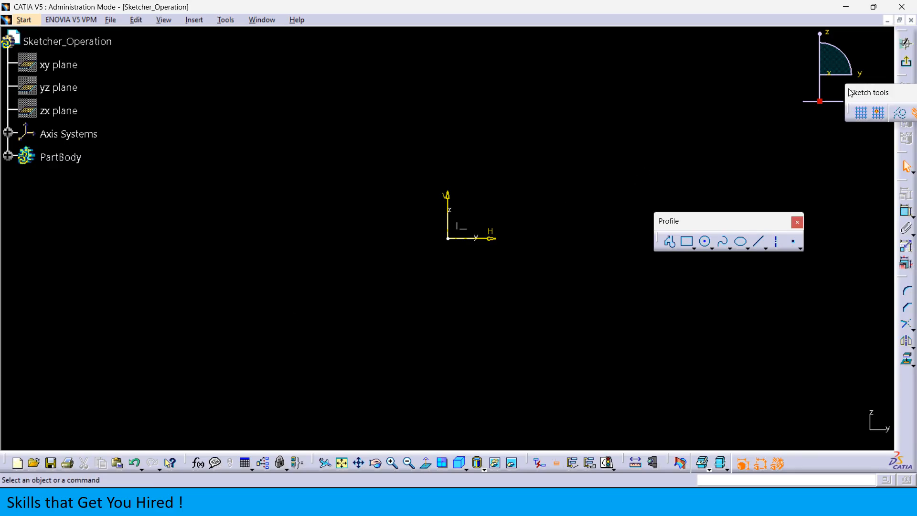
left_click_drag(680, 83, 678, 82)
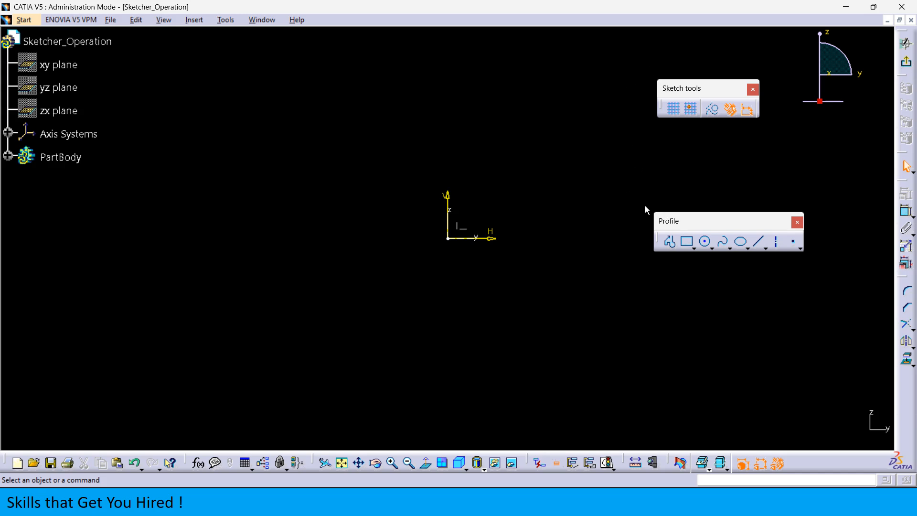
- Sketch a rectangle around the origin, with its lower-right corner at about H 0.52 in, V -0.38 in
left_click(687, 242)
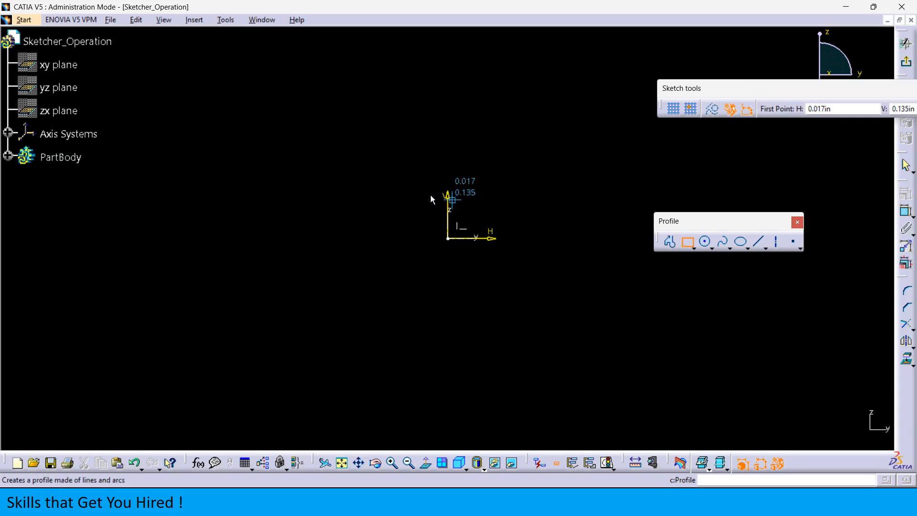
left_click(311, 161)
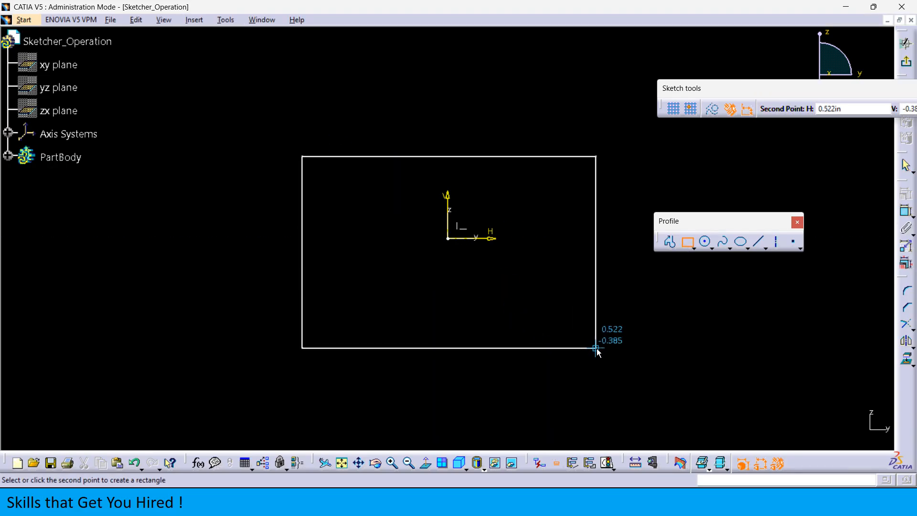
left_click(596, 343)
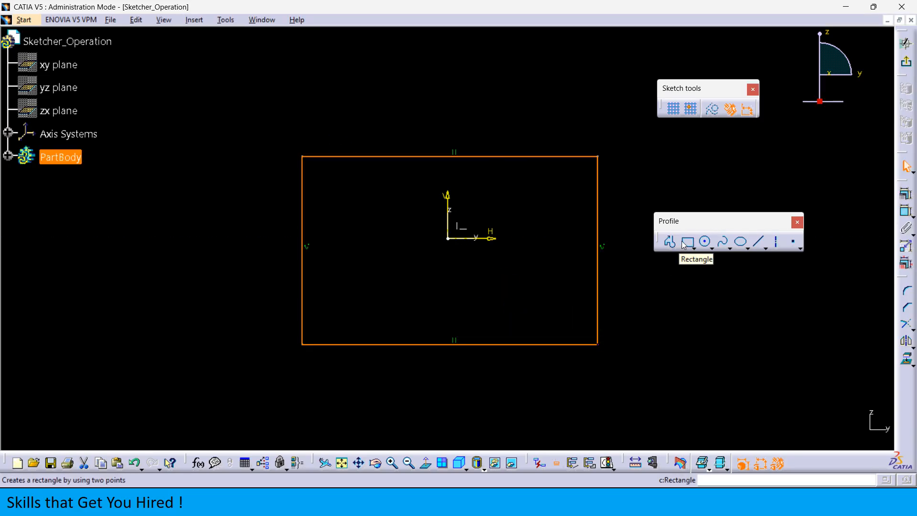
left_click(669, 305)
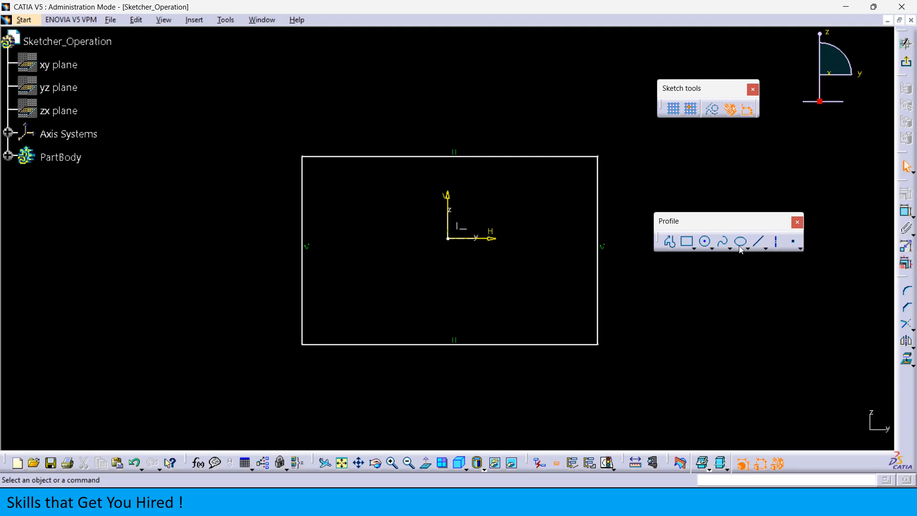
- Undock the Operation toolbar and round the rectangle's upper-left corner with a trimmed Corner of 0.2 in radius
left_click_drag(480, 90, 460, 98)
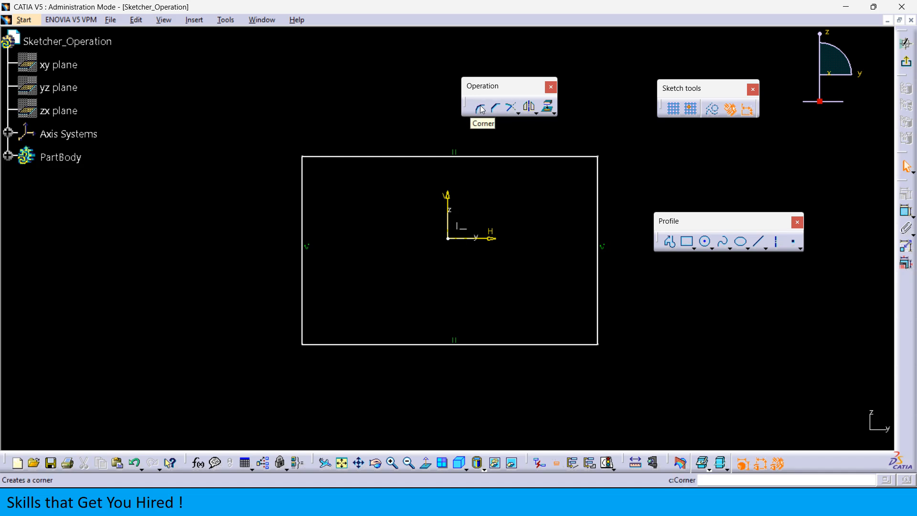
left_click(480, 109)
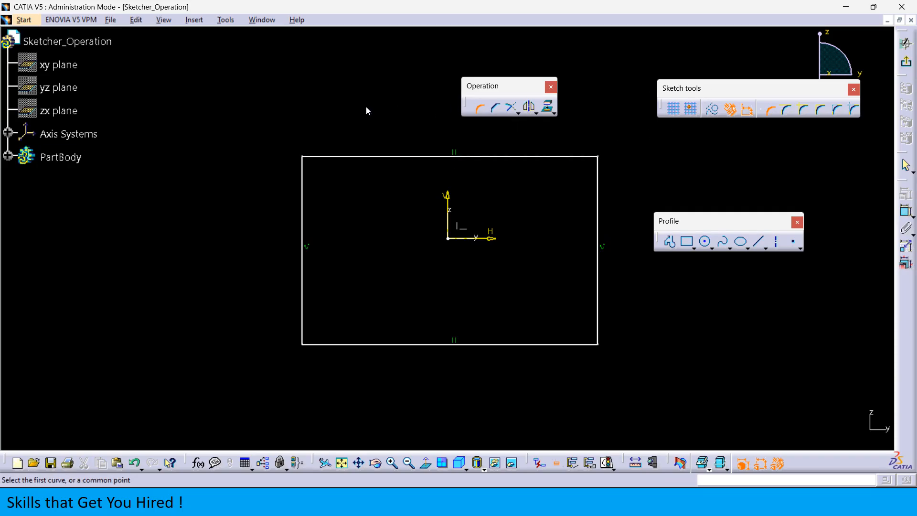
left_click_drag(294, 113, 226, 92)
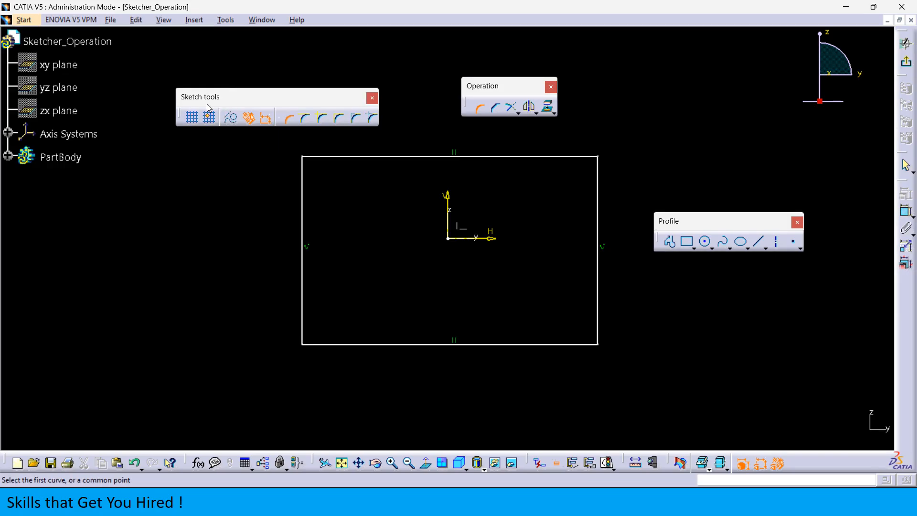
left_click(290, 119)
left_click(302, 171)
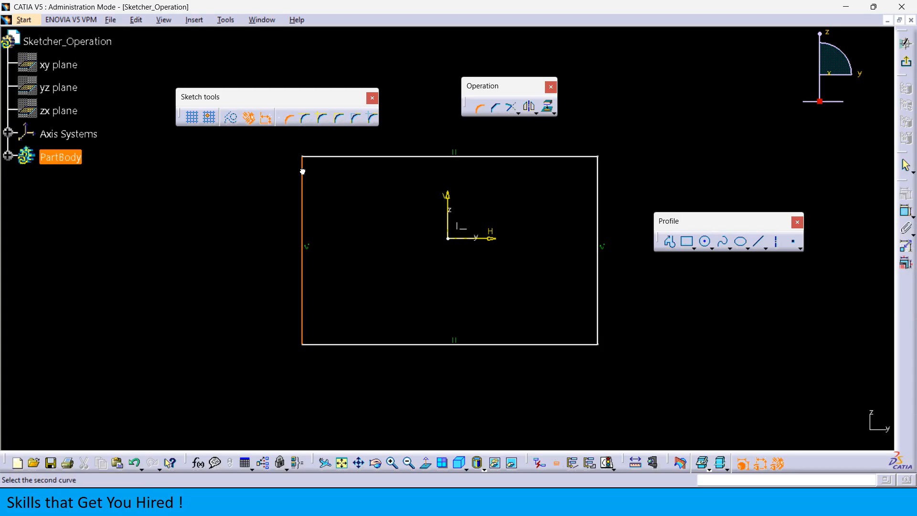
left_click(333, 157)
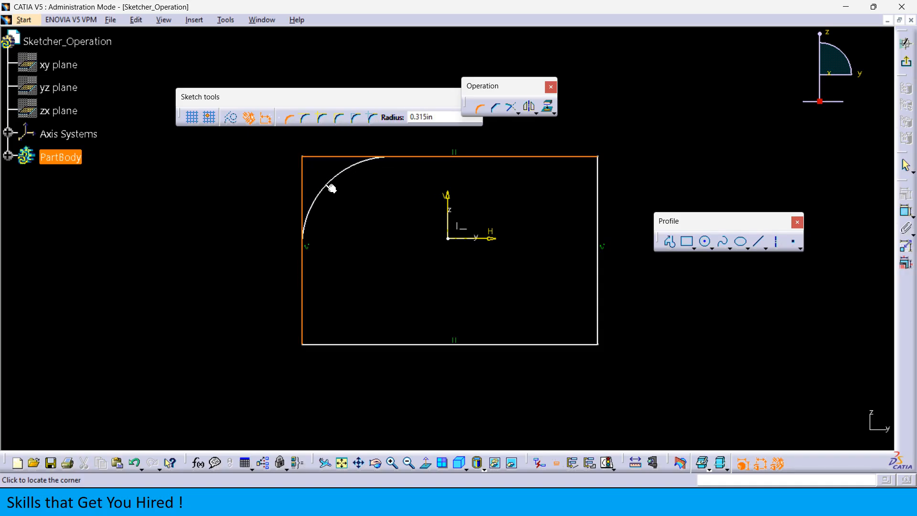
left_click(416, 118)
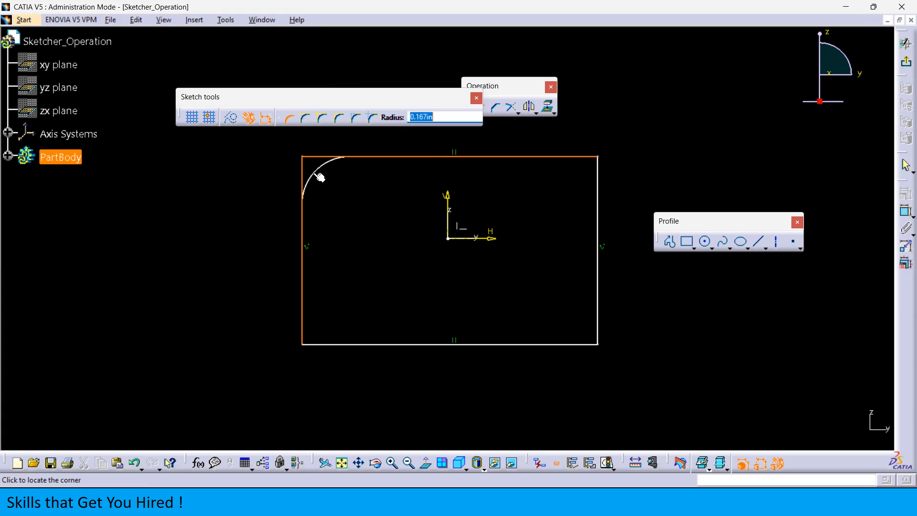
type("0.2")
key("Return")
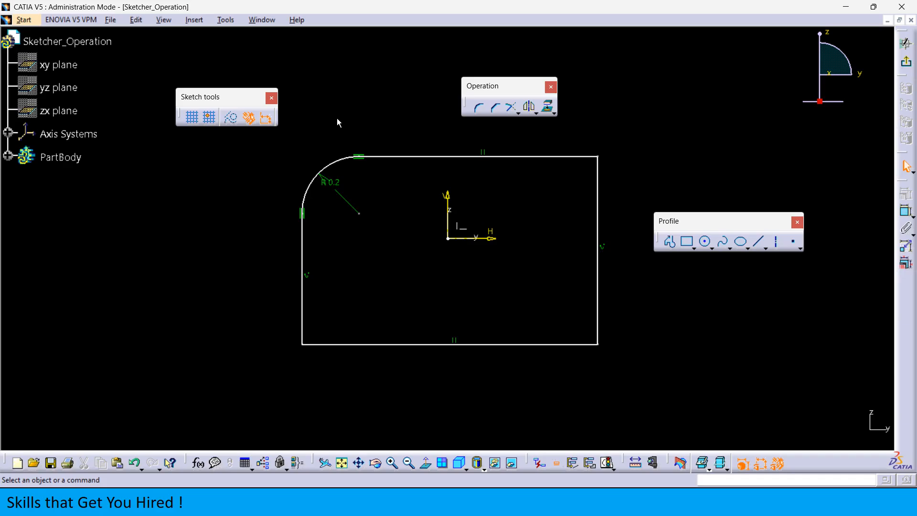
- Exit the sketch and set the default length unit to Millimeter (mm) in the Parameters and Measure options
left_click(905, 64)
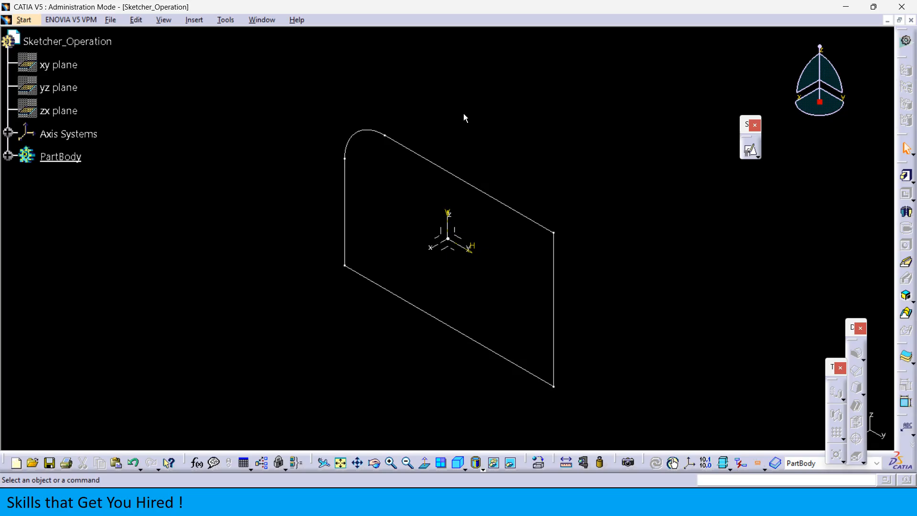
left_click(227, 23)
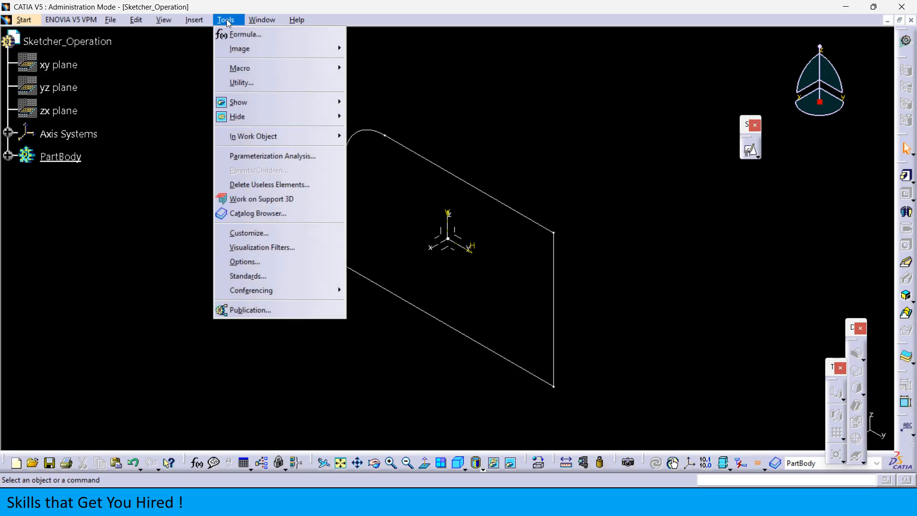
left_click(237, 260)
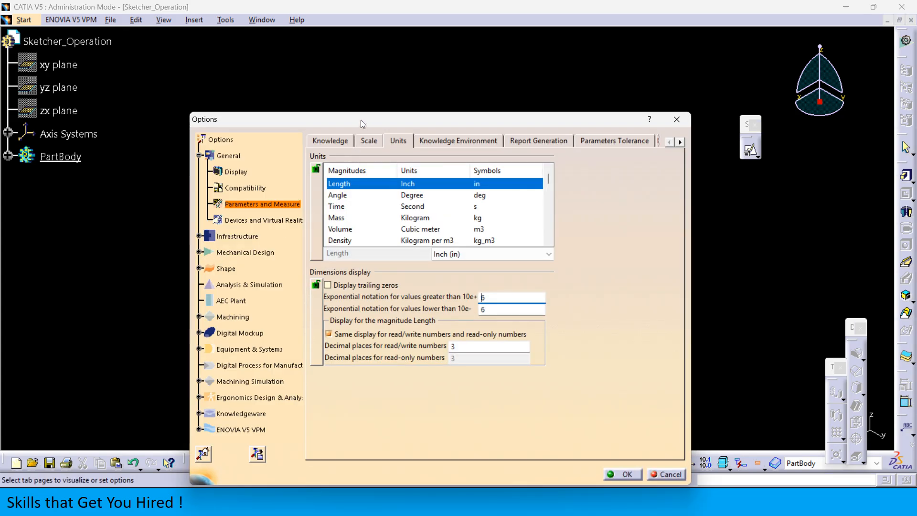
left_click_drag(360, 119, 359, 84)
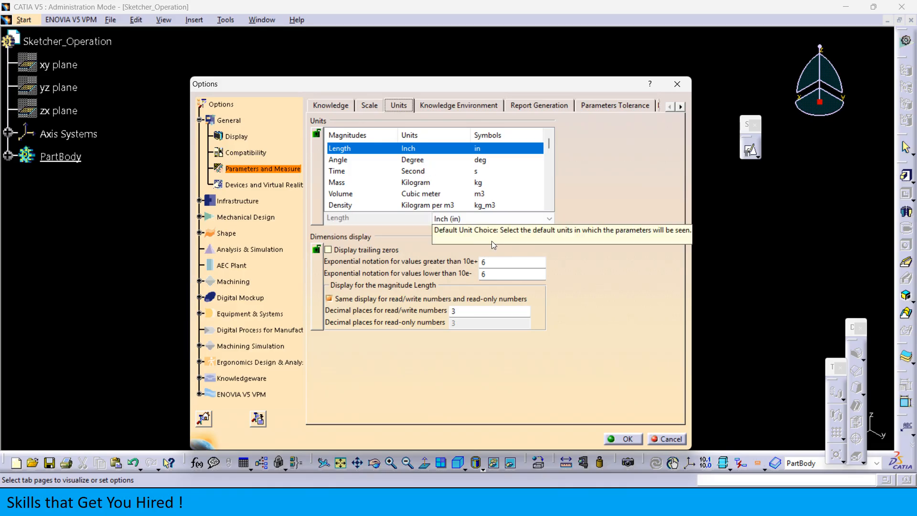
left_click(422, 149)
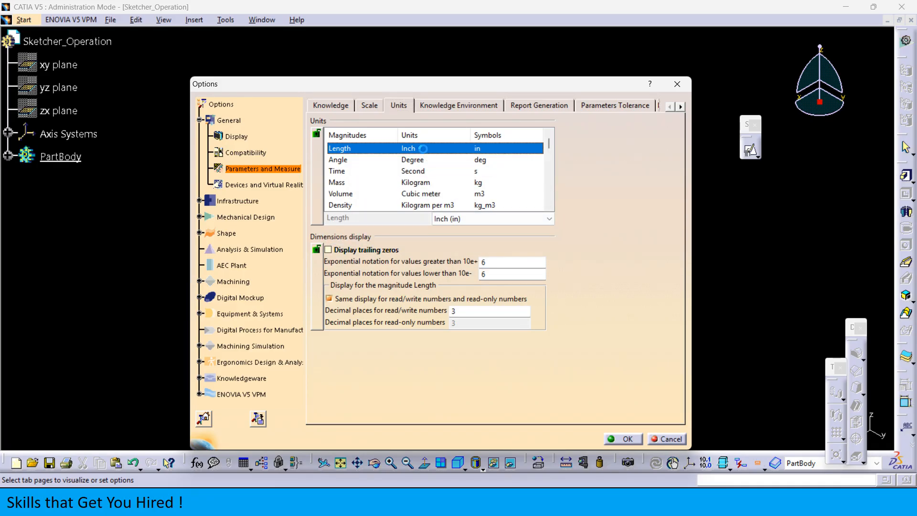
left_click(547, 223)
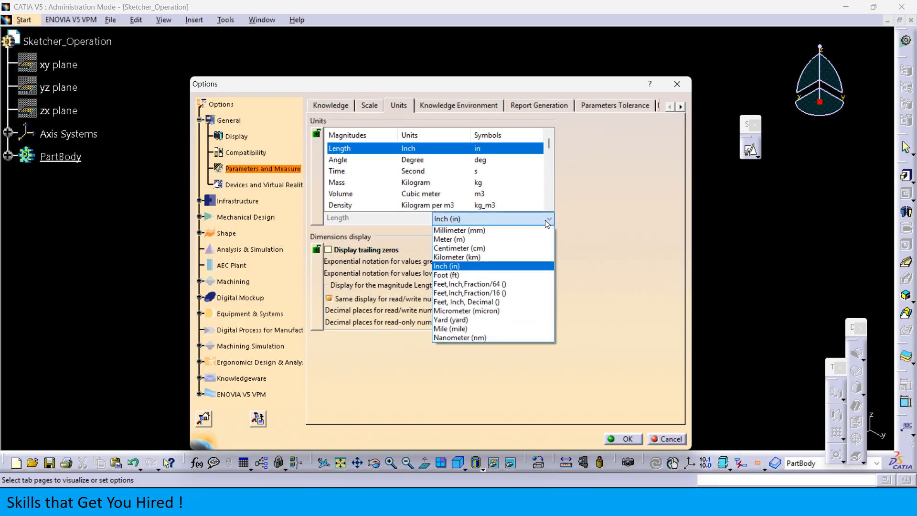
left_click(458, 230)
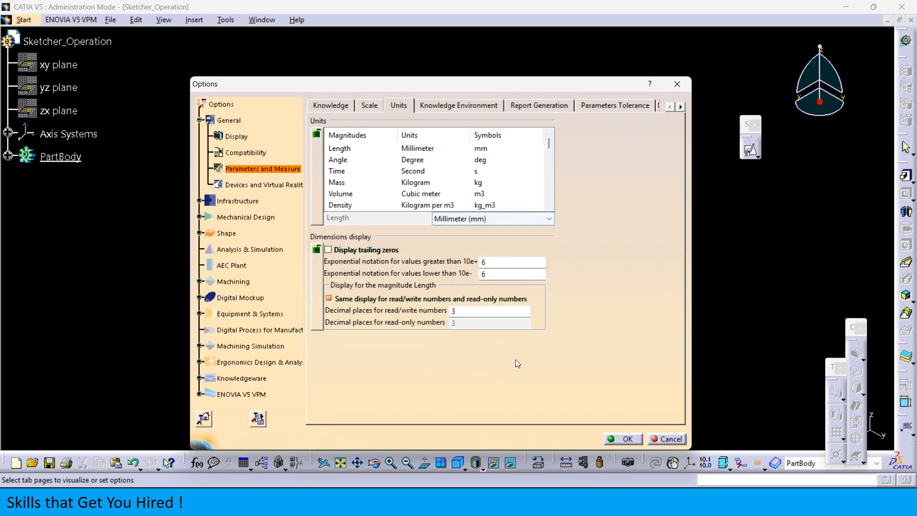
left_click_drag(511, 87, 528, 26)
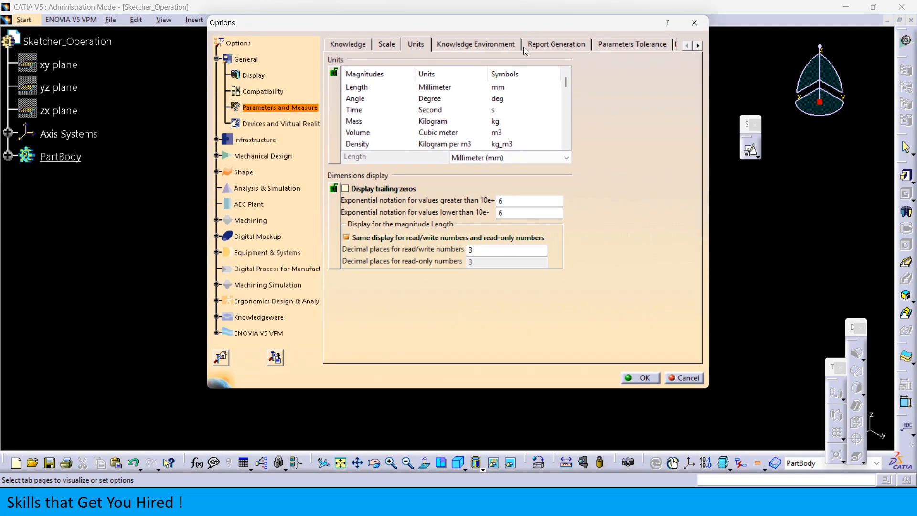
left_click(629, 378)
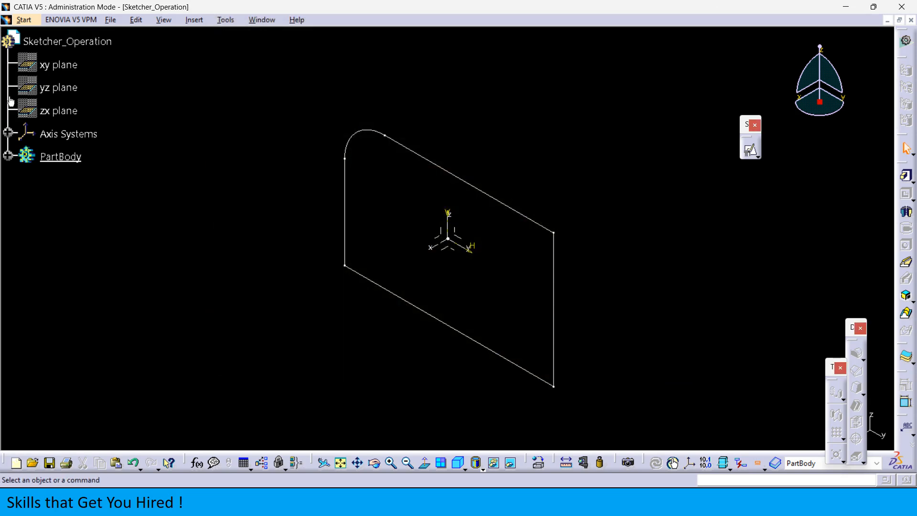
- Expand PartBody and reopen its sketch of the rounded rectangle for editing
left_click(8, 156)
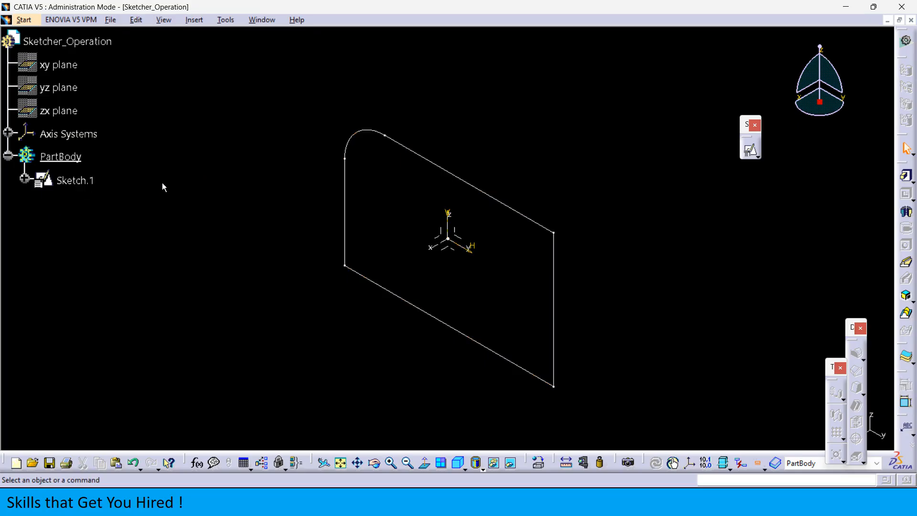
double_click(75, 185)
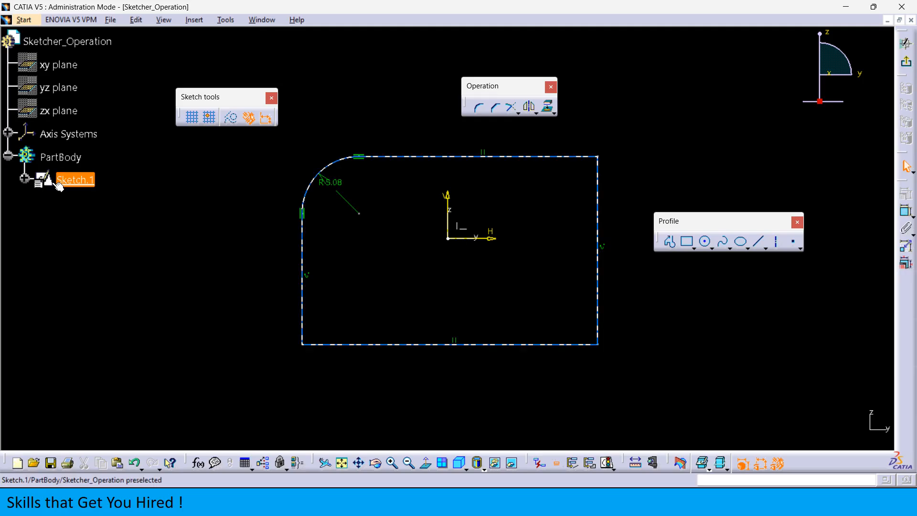
- Move the upper-left corner's radius dimension outside the profile and set that radius to 0.2 mm
left_click_drag(333, 192, 266, 172)
left_click(370, 115)
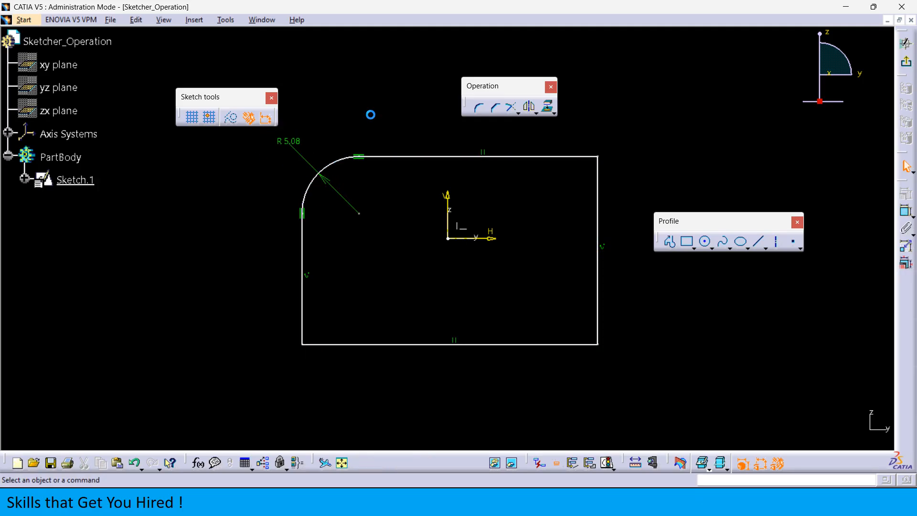
double_click(297, 142)
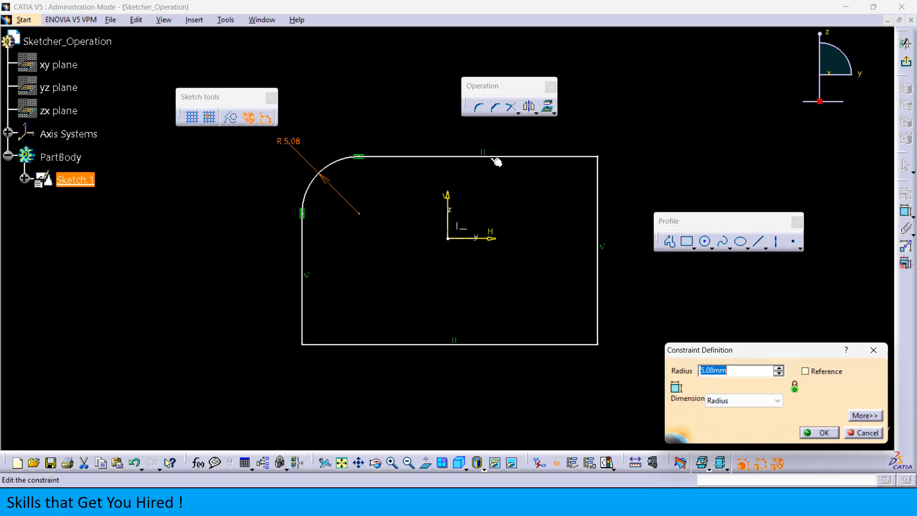
type("0.2")
key("Return")
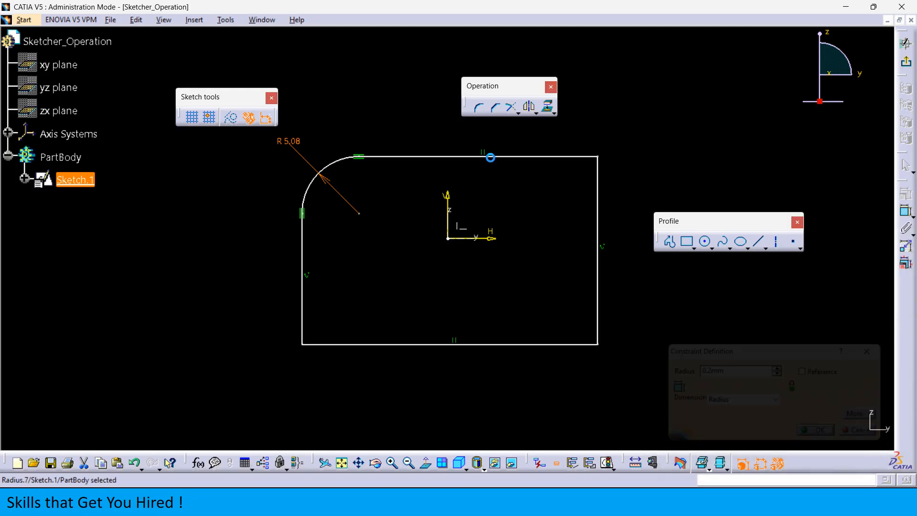
left_click(449, 154)
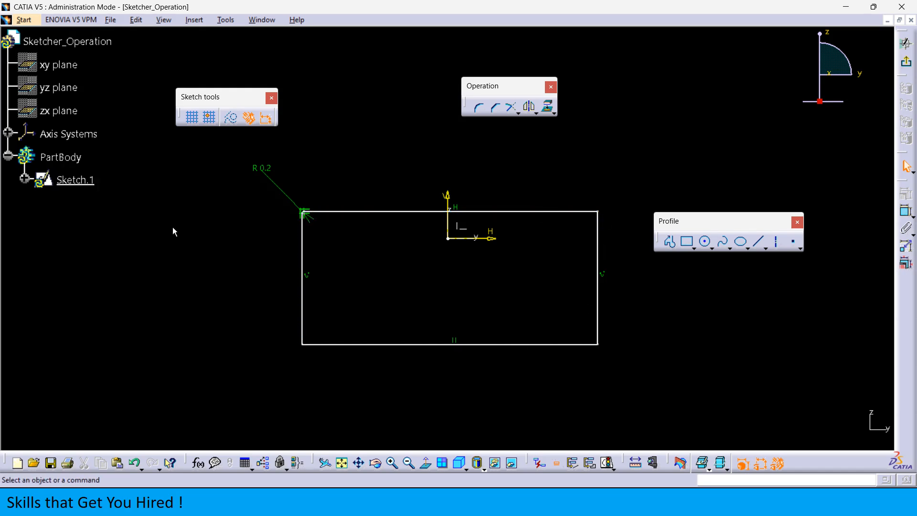
- Set the radius of the rectangle's upper-left corner to 8 mm
double_click(263, 167)
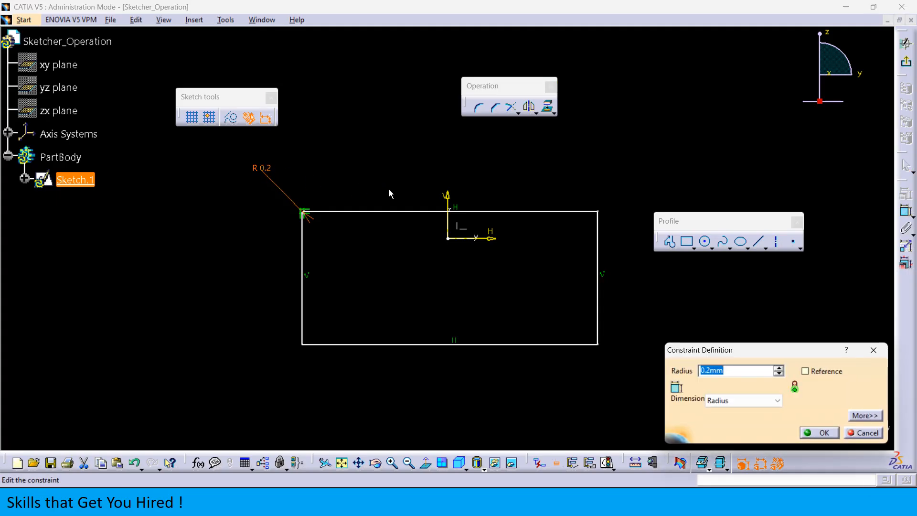
type("8")
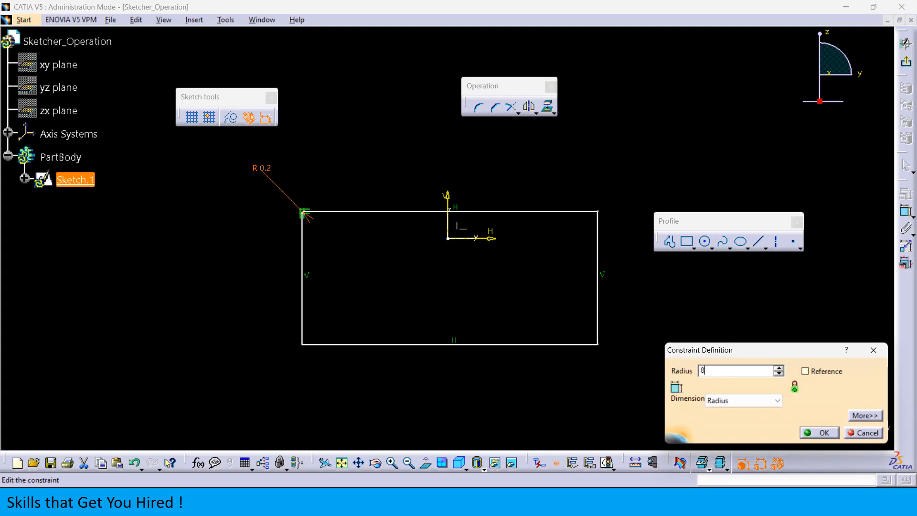
key("Return")
left_click(399, 184)
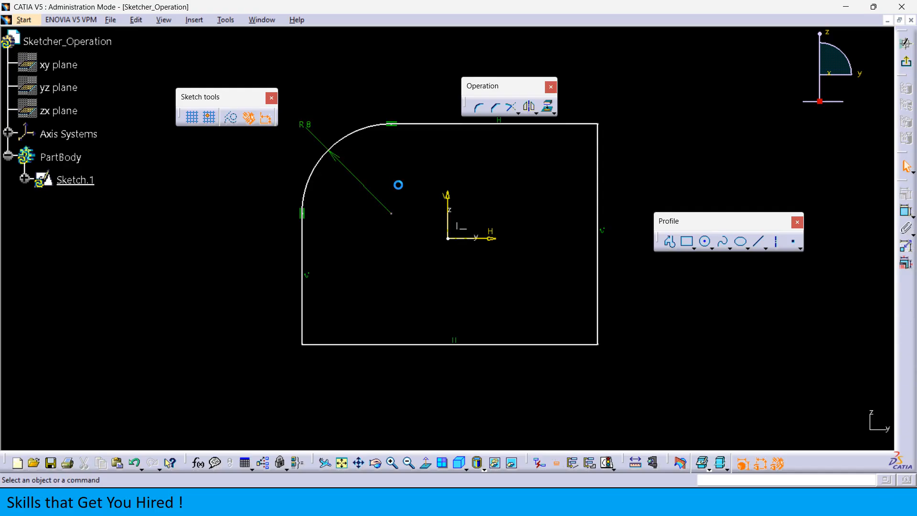
- Start the Corner tool and move the Sketch tools toolbar beside the specification tree, floating with its trim options displayed
left_click(476, 124)
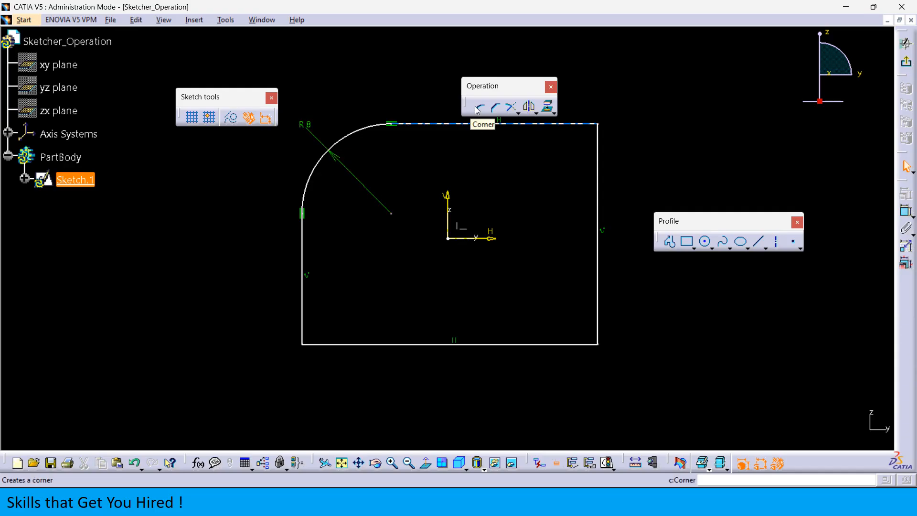
left_click(476, 108)
left_click(289, 119)
left_click_drag(277, 96, 234, 23)
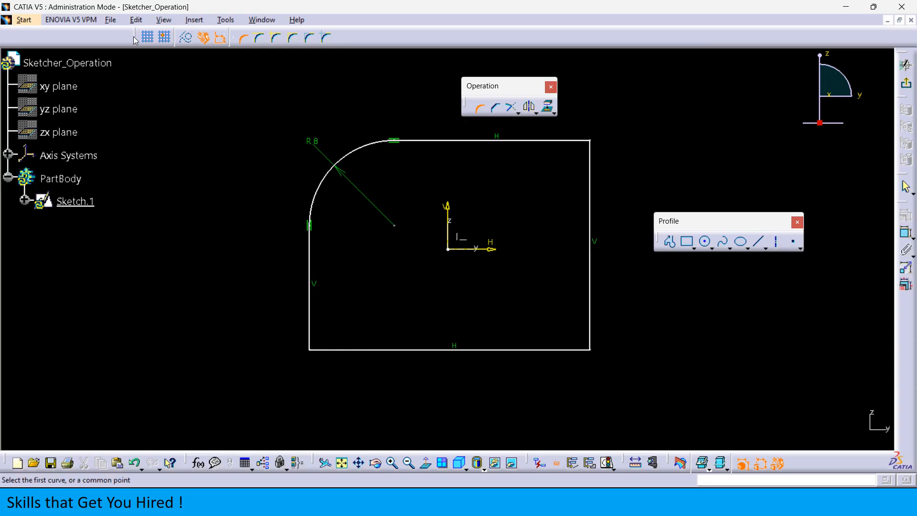
left_click_drag(106, 119, 104, 119)
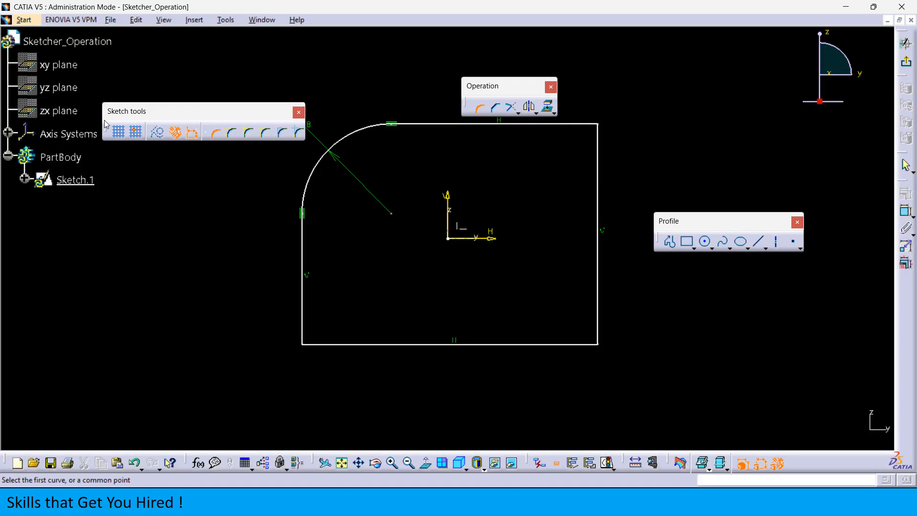
- Round the rectangle's lower-left corner at about 4.9 mm radius, trimming only the first element, the bottom line
left_click(227, 136)
left_click(343, 344)
left_click(303, 324)
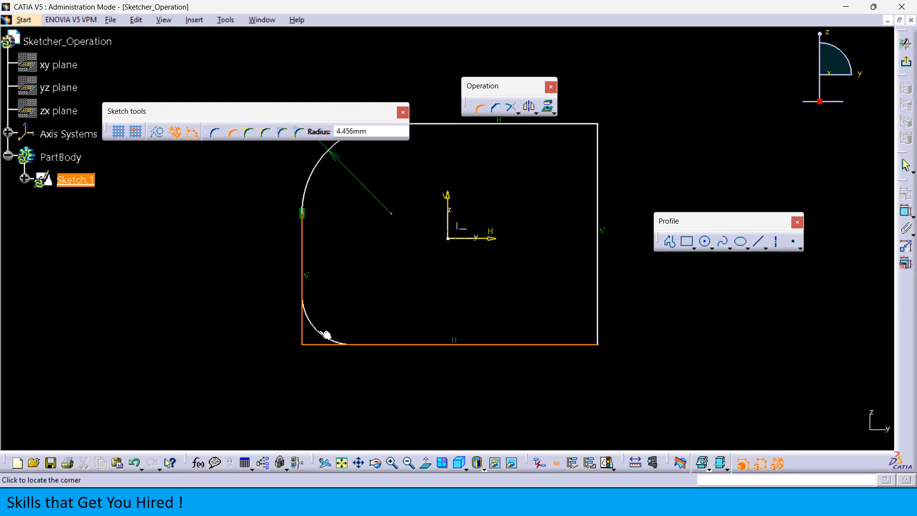
left_click(327, 334)
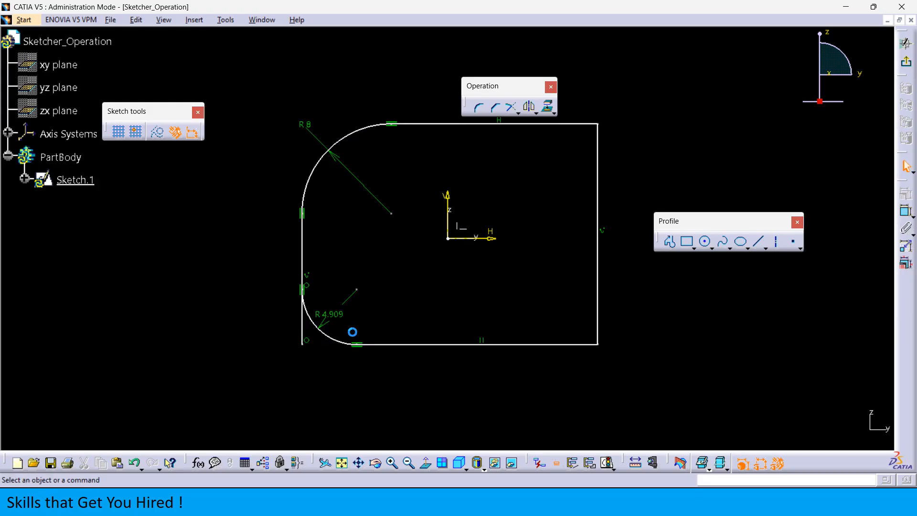
- Set the lower-left corner's radius to 6 mm
double_click(336, 313)
type("6")
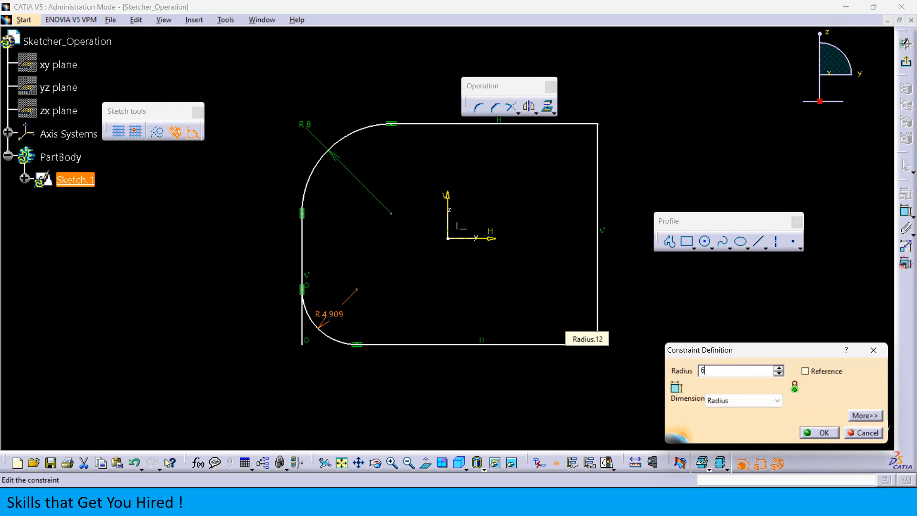
key("Return")
left_click(528, 310)
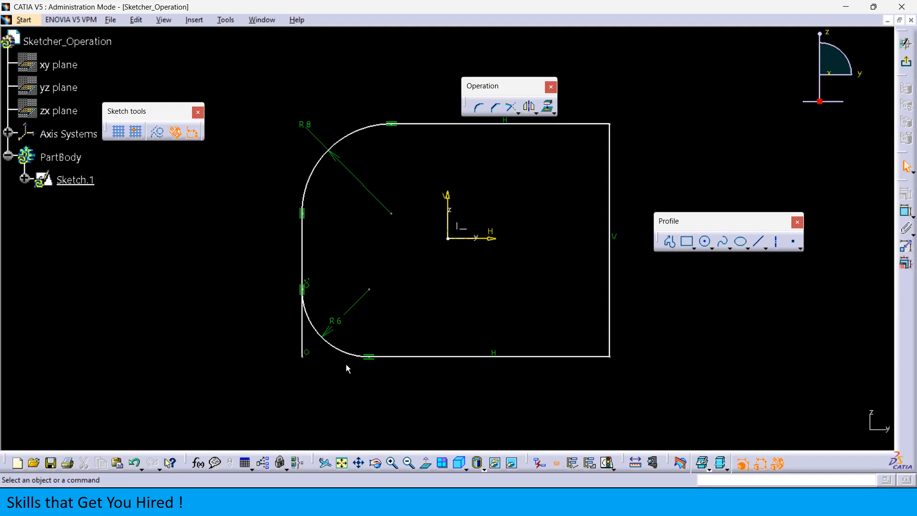
- Add an untrimmed Corner of about 6.5 mm radius between the rectangle's bottom and right lines
left_click(479, 107)
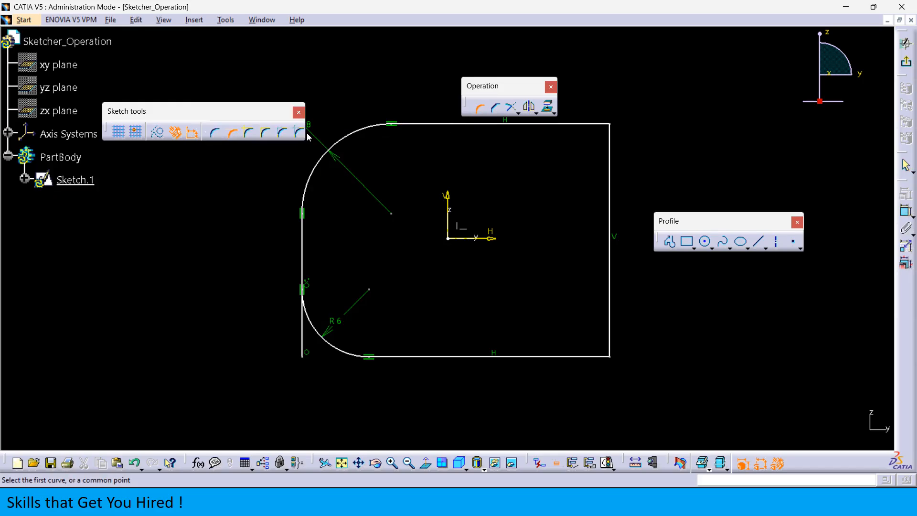
left_click(248, 135)
left_click(595, 359)
left_click(611, 322)
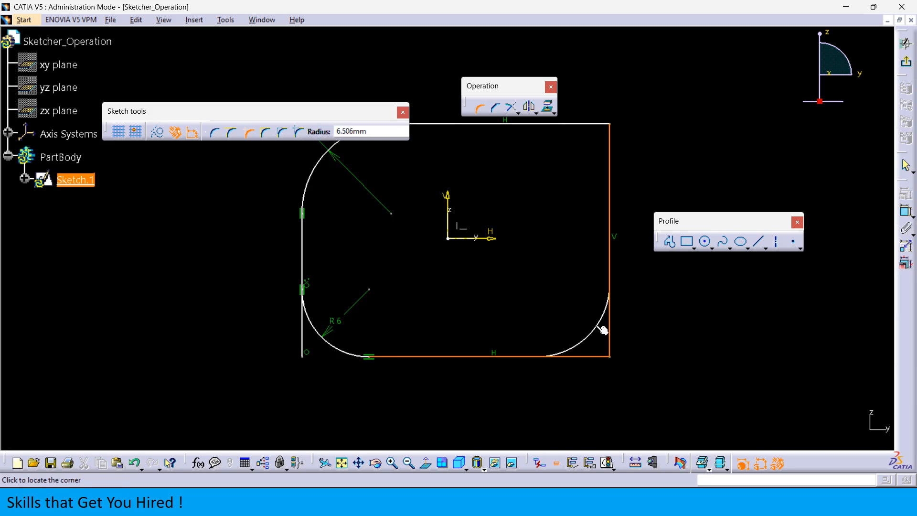
left_click(603, 329)
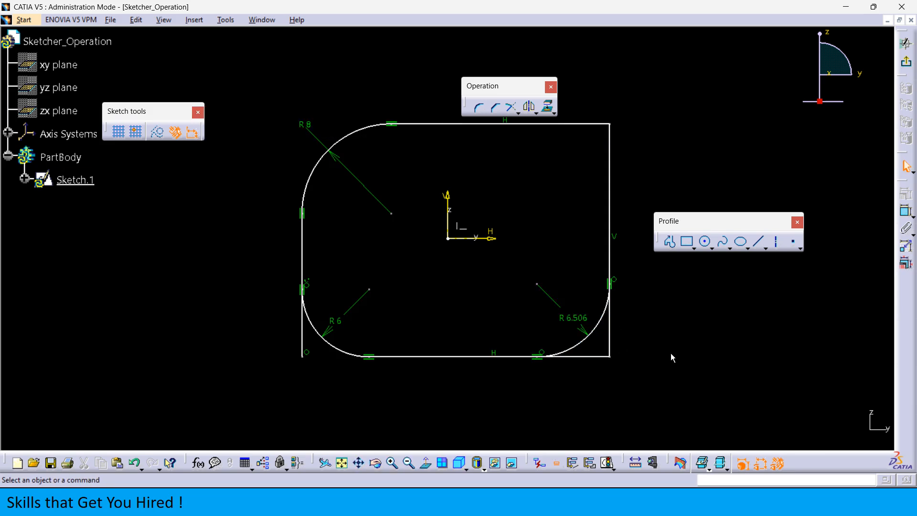
- Set the lower-right corner's radius to 8 mm
double_click(573, 318)
type("8")
key("Return")
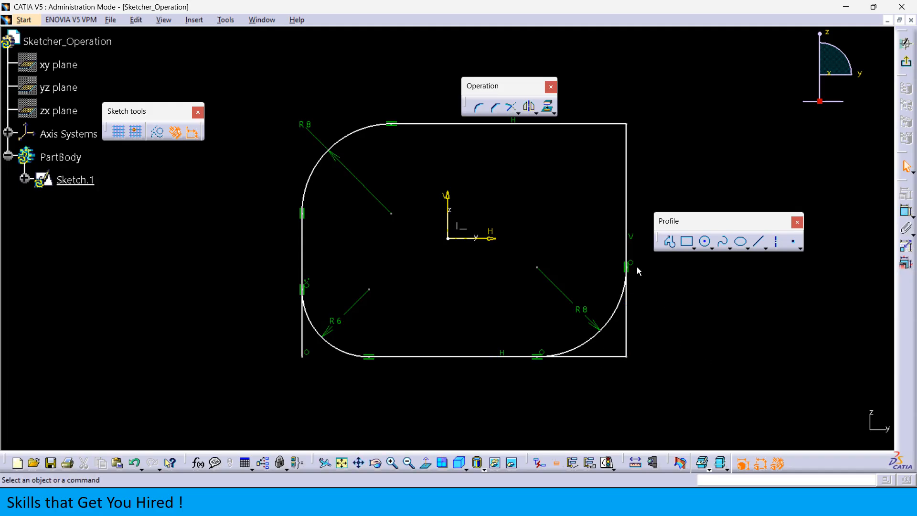
- Try a Corner with standard-line trimming and about 7.6 mm radius on the rectangle's upper-right corner, and delete its arc
left_click(480, 109)
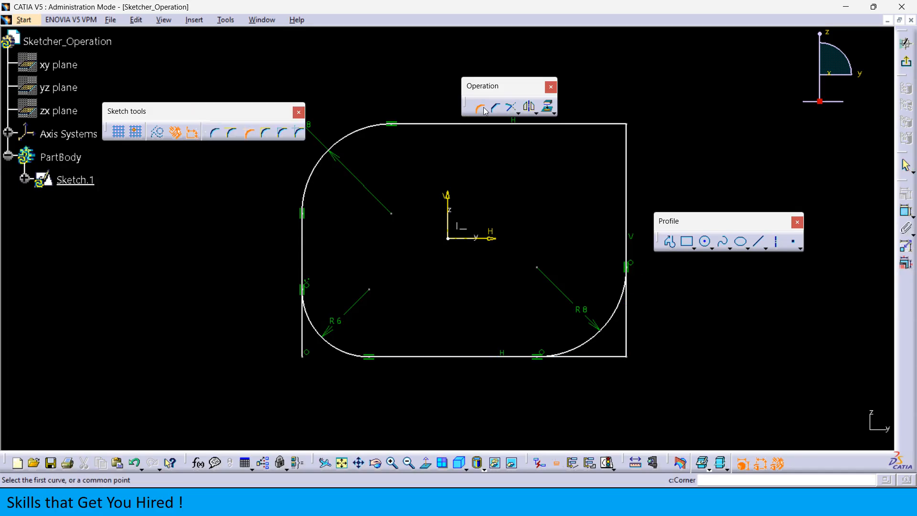
left_click(266, 134)
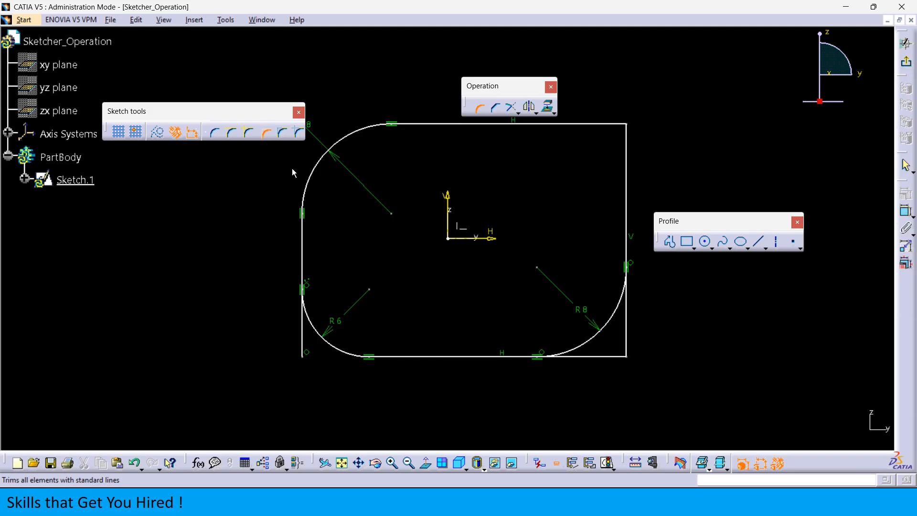
left_click(590, 125)
left_click(626, 162)
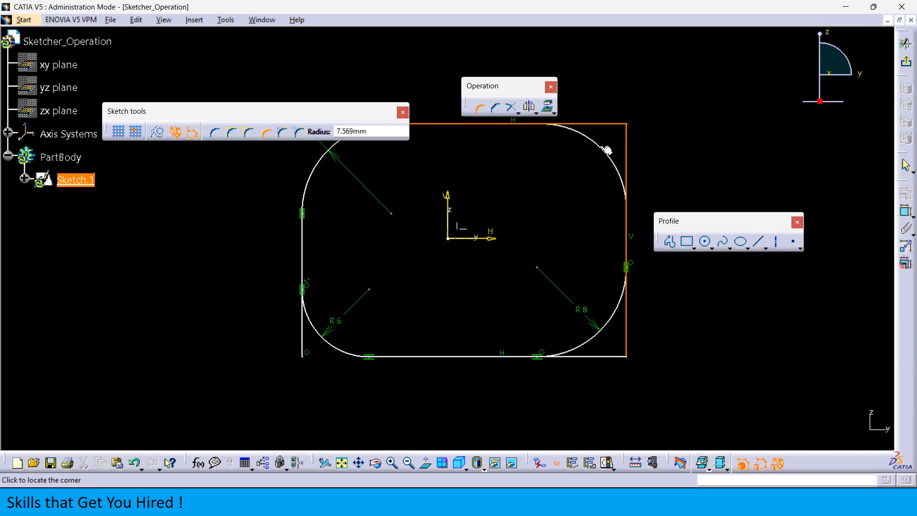
left_click(606, 151)
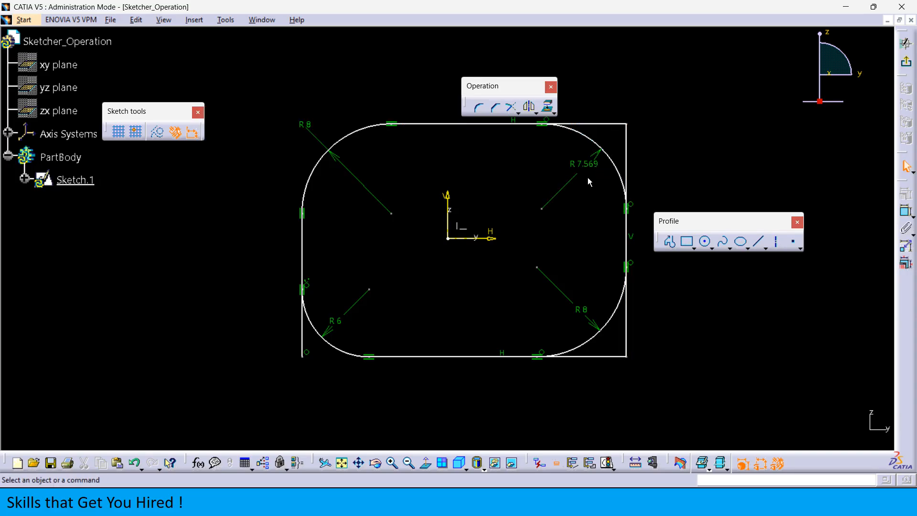
left_click(611, 155)
key("Delete")
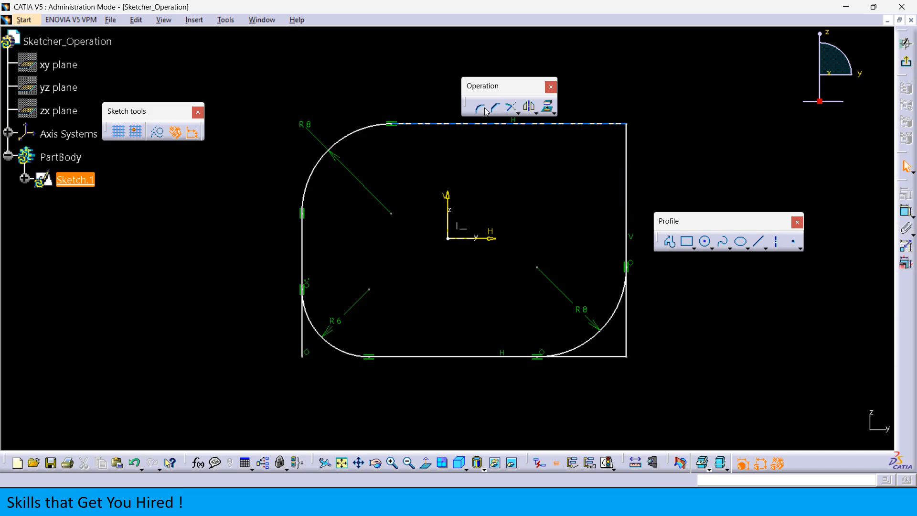
left_click(478, 107)
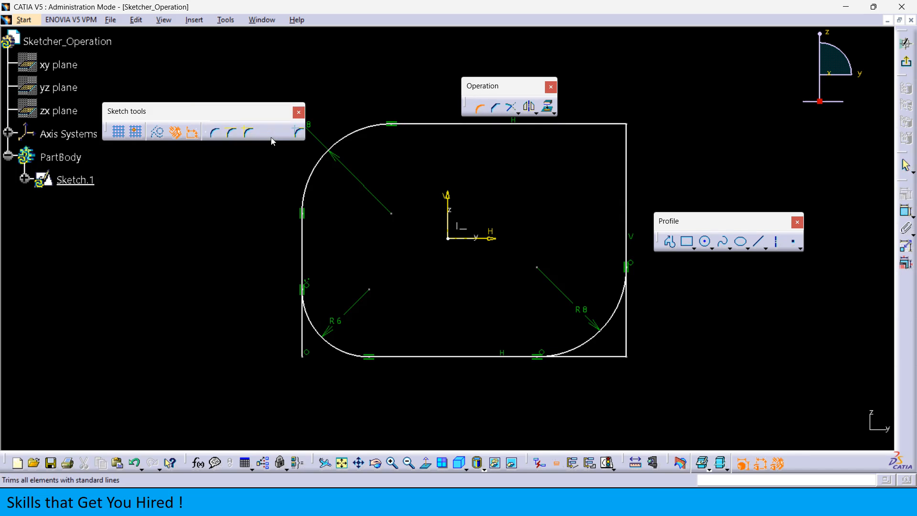
left_click(479, 108)
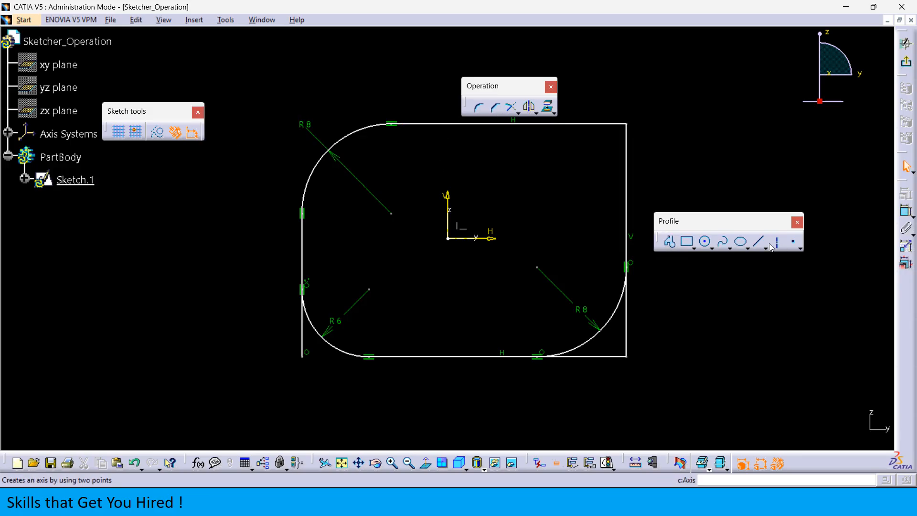
- Sketch a horizontal line at about V 6.4 mm beside the rectangle and cross it with an 8.3 mm vertical line at about H 34.1 mm
left_click(670, 243)
middle_click_drag(486, 260, 194, 325)
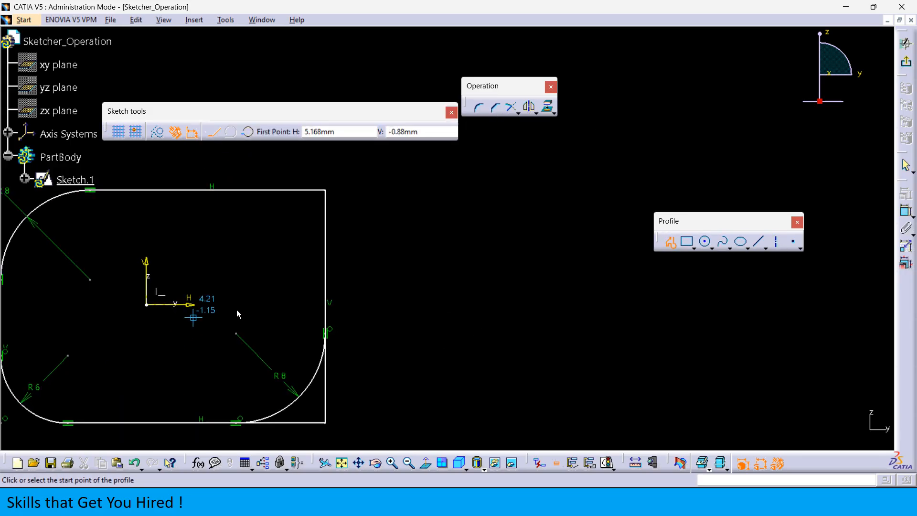
left_click(442, 233)
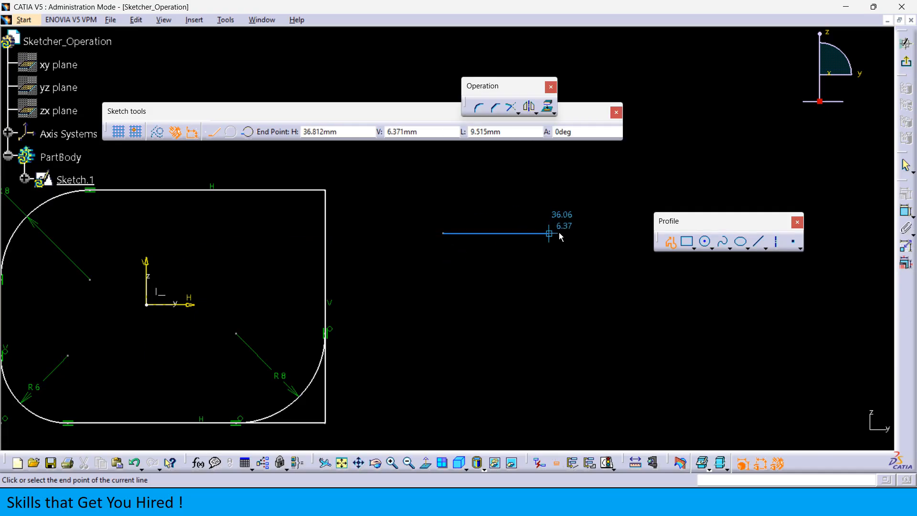
double_click(596, 234)
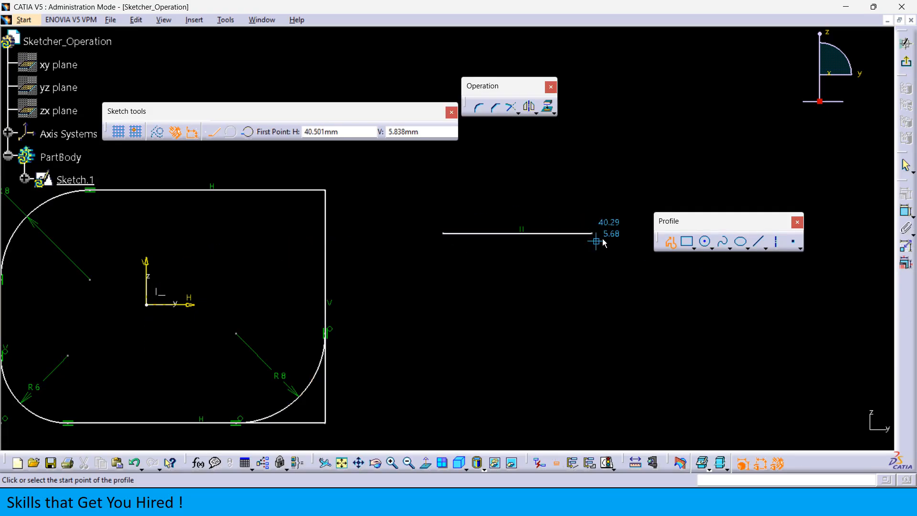
left_click(527, 204)
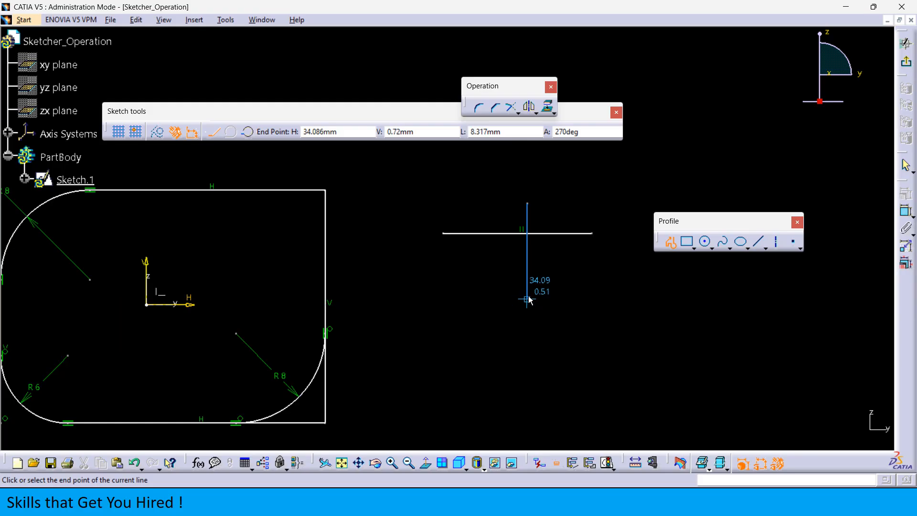
double_click(528, 296)
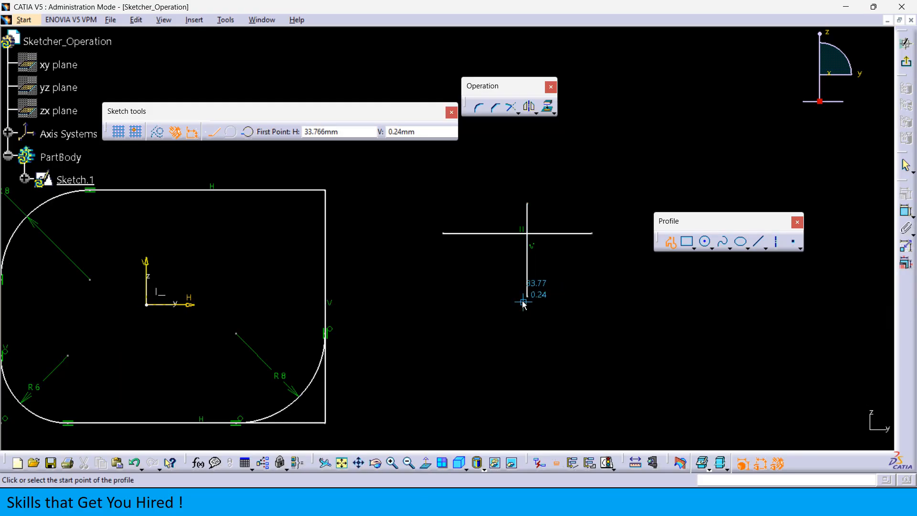
left_click(670, 246)
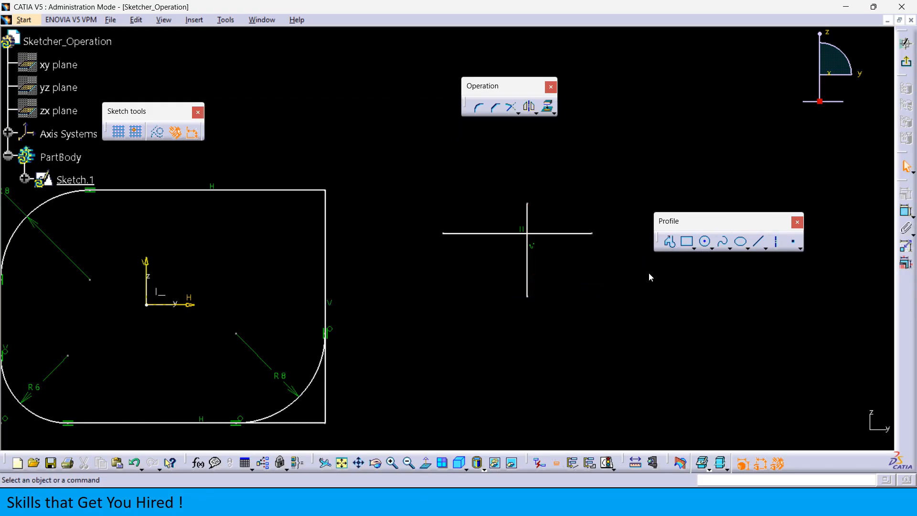
- Sketch a second horizontal line level with the first cross and cross it with a vertical line at about H 57 mm
middle_click_drag(649, 272, 529, 291)
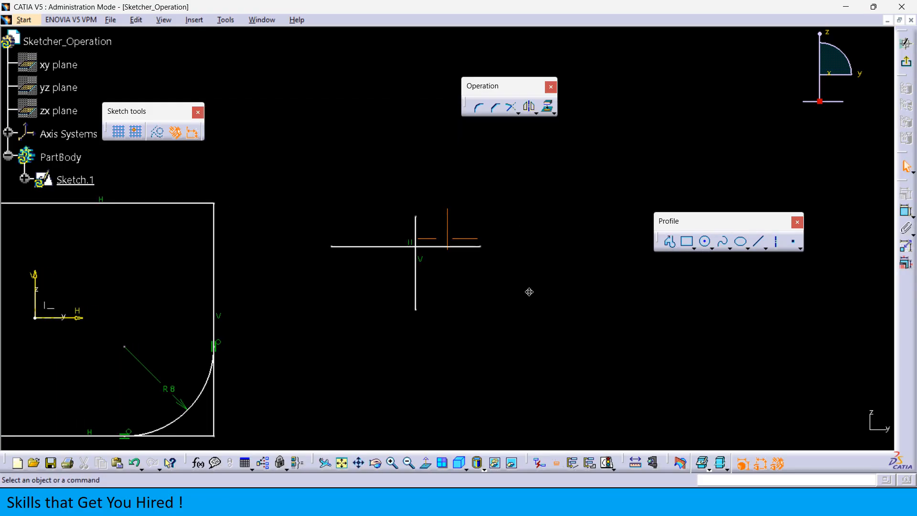
left_click(669, 245)
middle_click_drag(594, 280, 464, 262)
left_click(465, 257)
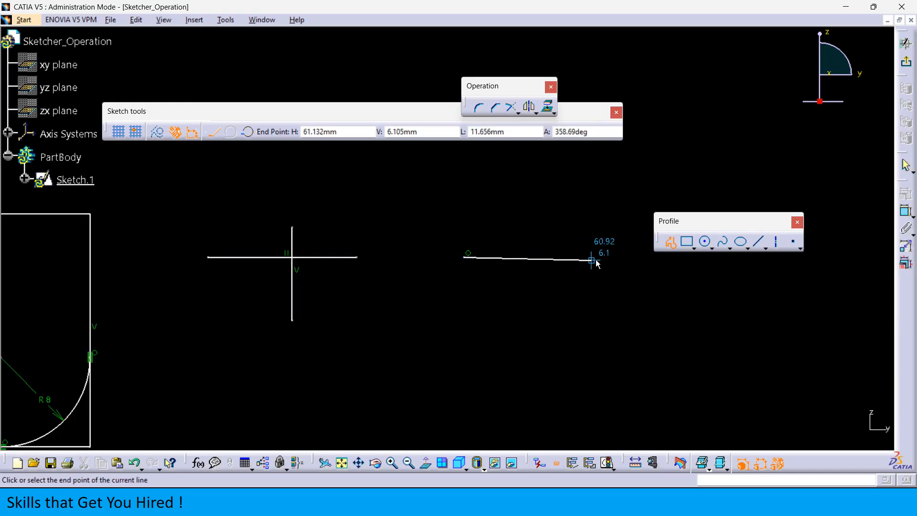
double_click(613, 257)
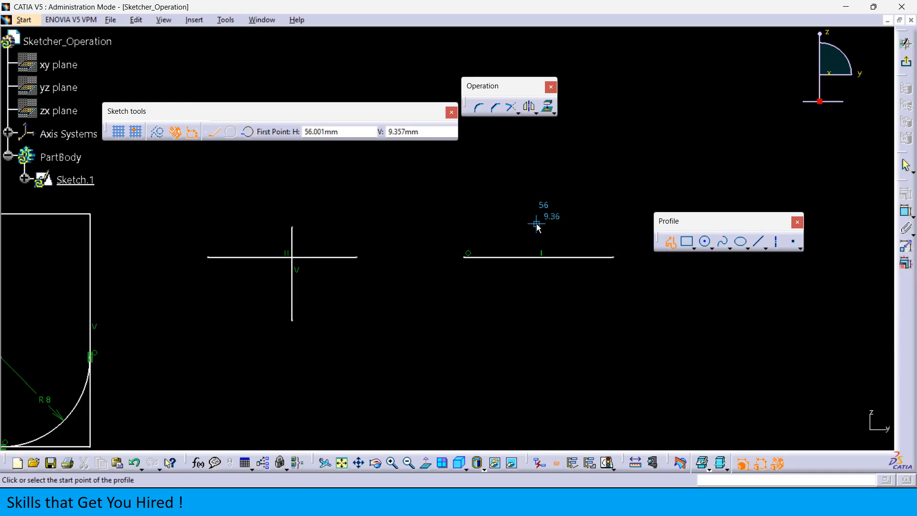
left_click(552, 222)
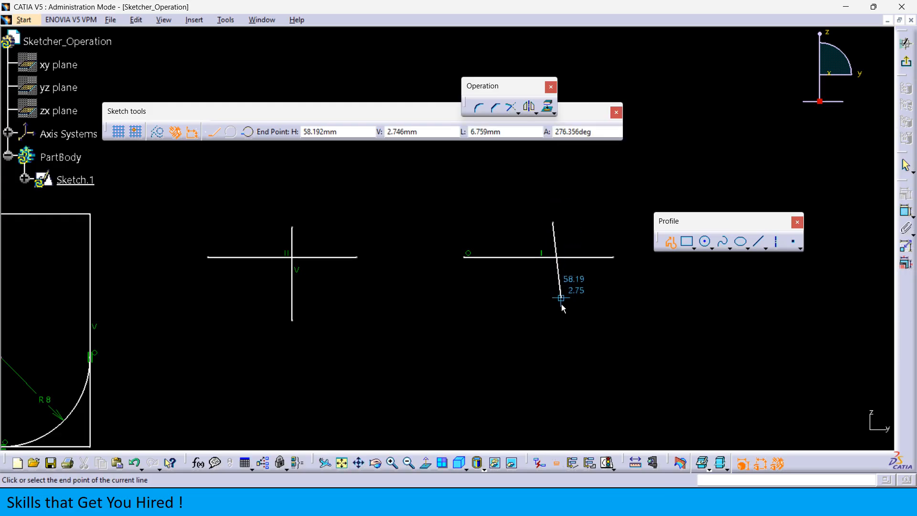
double_click(553, 328)
left_click(671, 242)
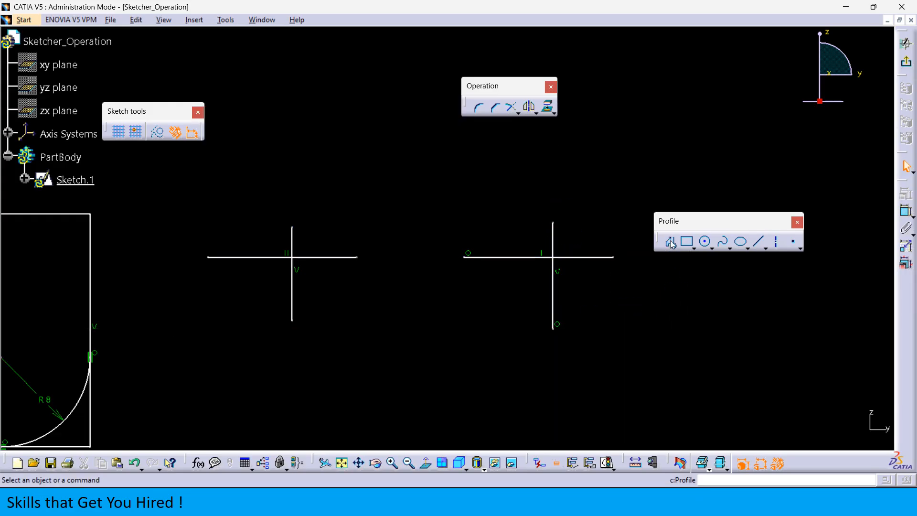
- Add an untrimmed Corner of about 3 mm radius in the lower-left quadrant of the first cross
left_click(478, 107)
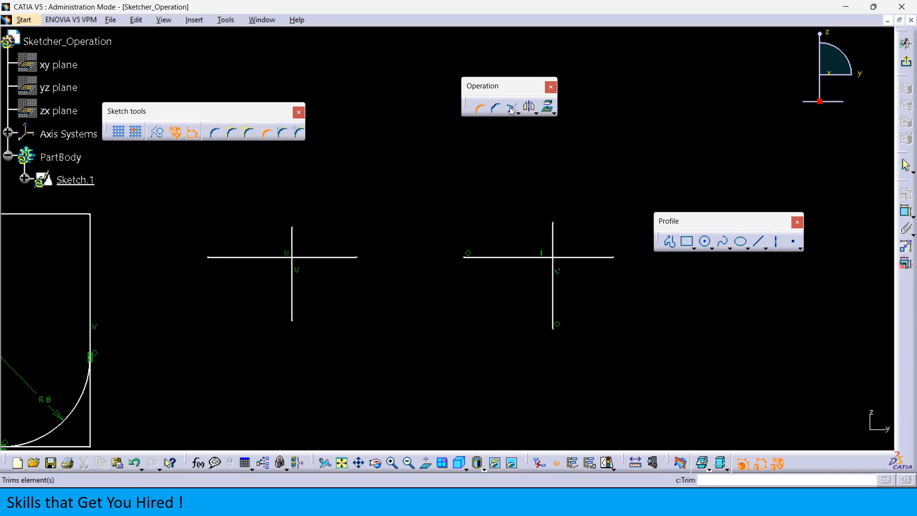
left_click(247, 136)
left_click(253, 258)
left_click(292, 287)
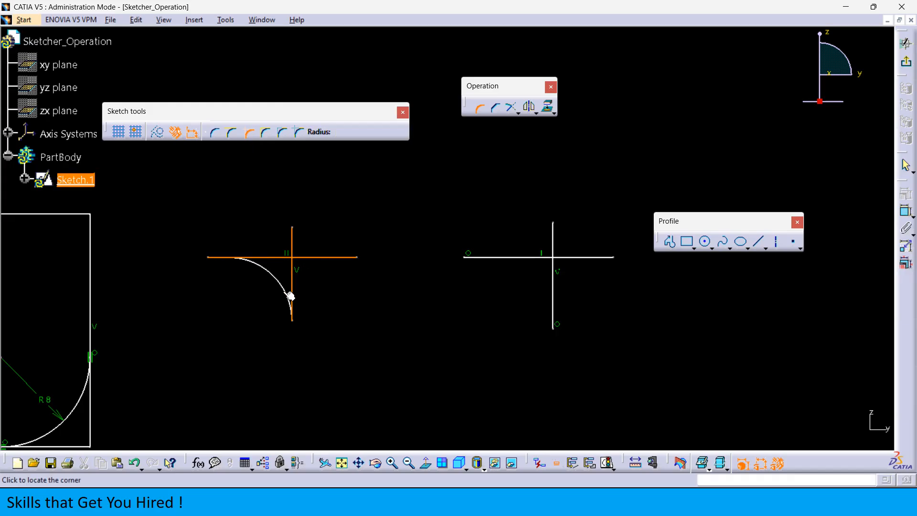
left_click(288, 269)
mouse_move(299, 311)
middle_mouse_down()
mouse_move(370, 268)
mouse_move(377, 246)
middle_mouse_up()
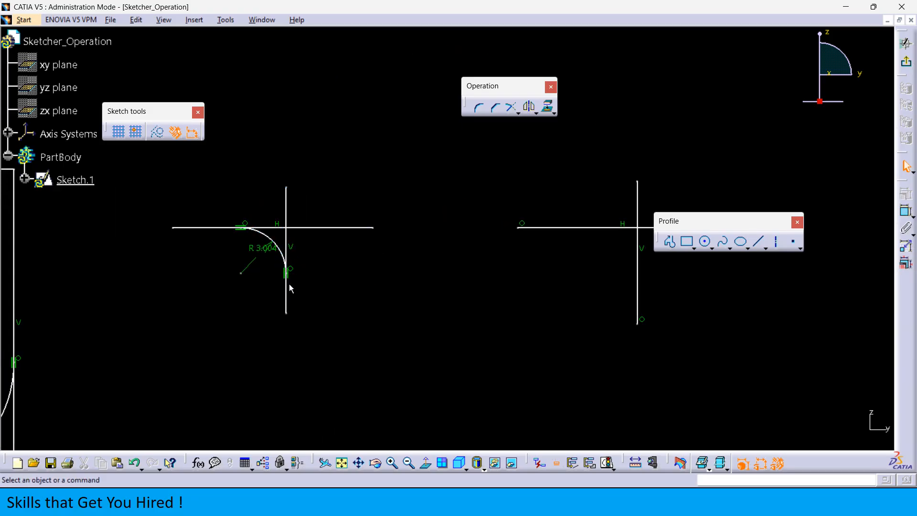
- Extend the lower end of the first cross's vertical line further downward
mouse_move(434, 287)
middle_mouse_down()
mouse_move(365, 282)
mouse_move(389, 279)
mouse_move(358, 288)
middle_mouse_up()
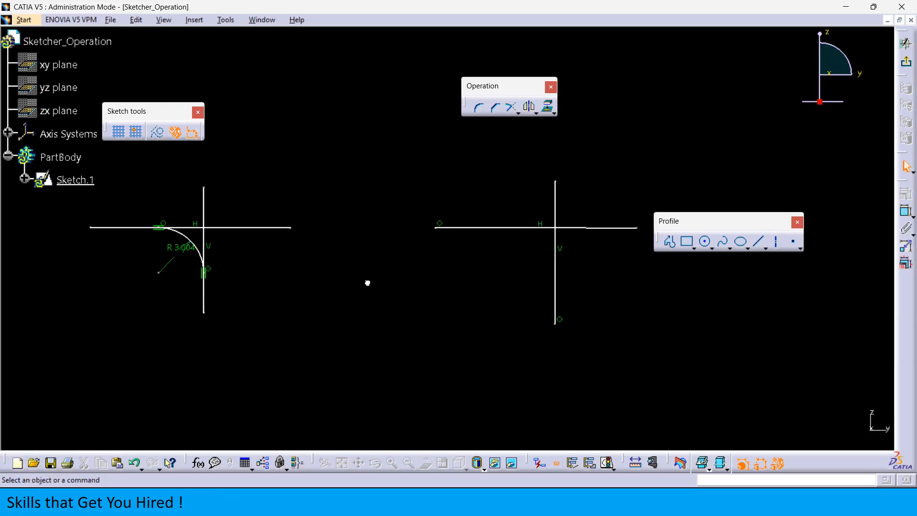
left_click_drag(204, 314, 206, 341)
mouse_move(256, 331)
middle_mouse_down()
mouse_move(311, 293)
mouse_move(260, 301)
mouse_move(256, 313)
middle_mouse_up()
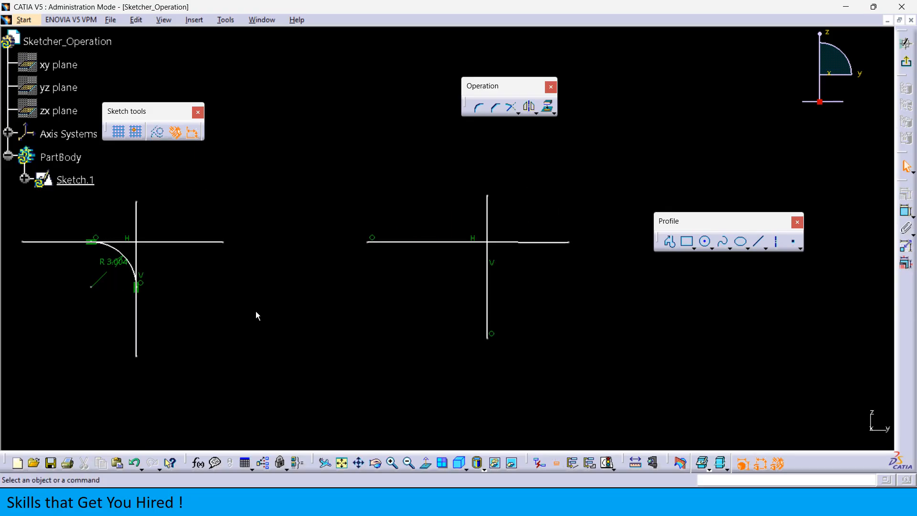
- Add a Corner with standard-line trimming and about 3.5 mm radius in the lower-left quadrant of the second cross
left_click(480, 108)
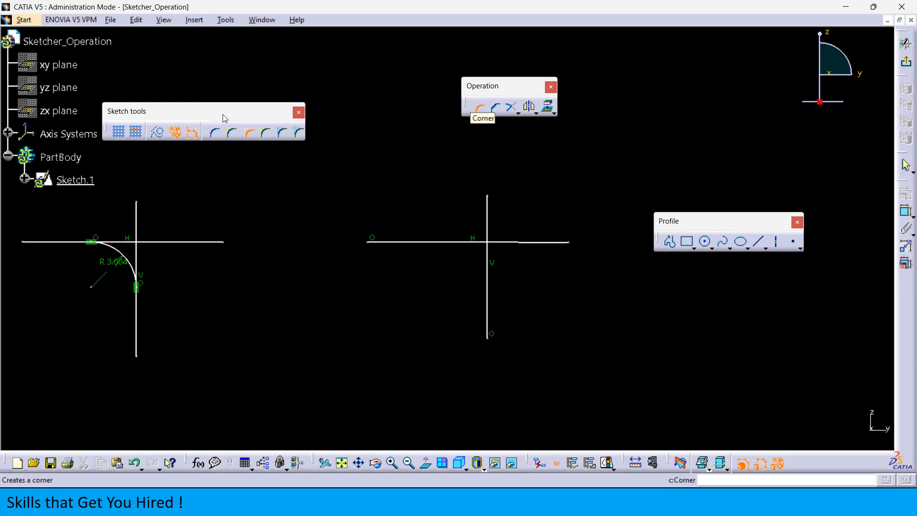
left_click(267, 133)
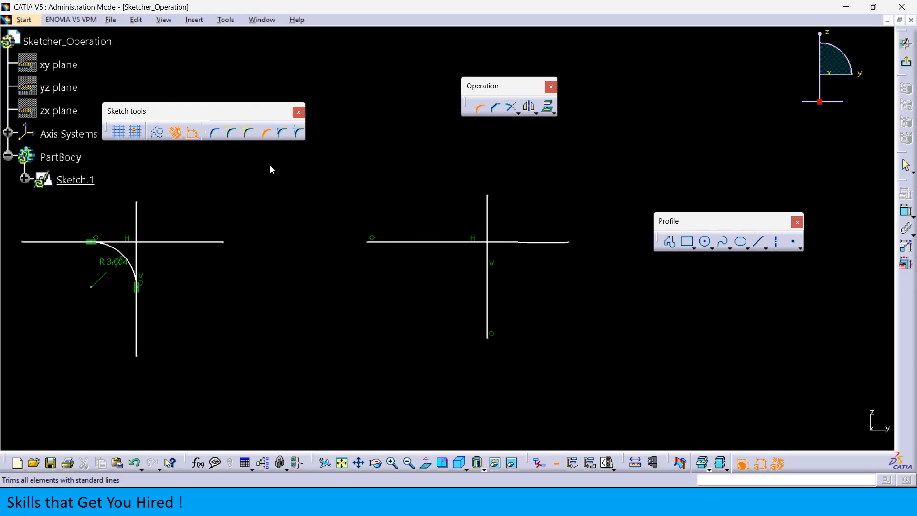
left_click(451, 242)
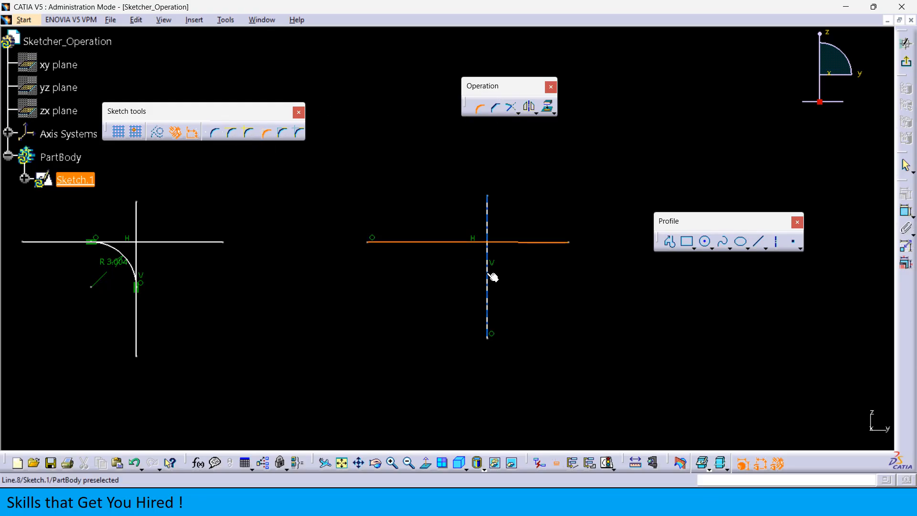
left_click(496, 278)
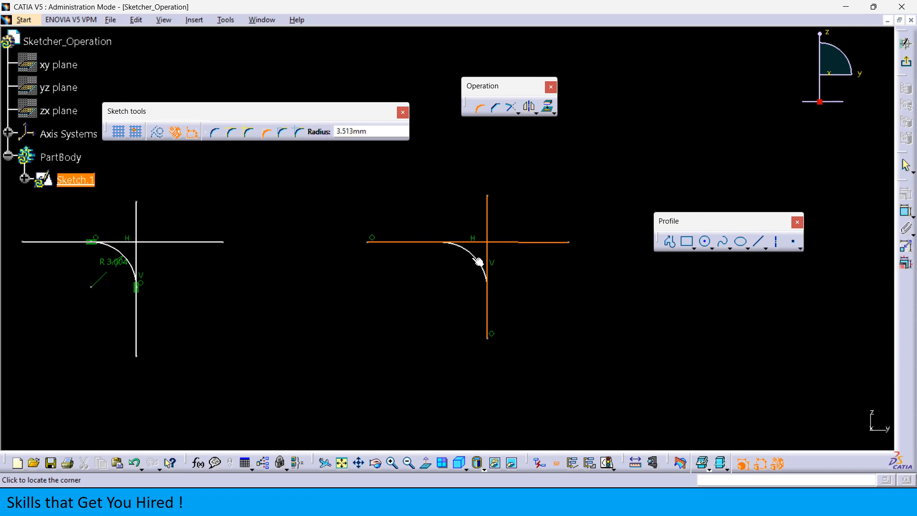
left_click(490, 279)
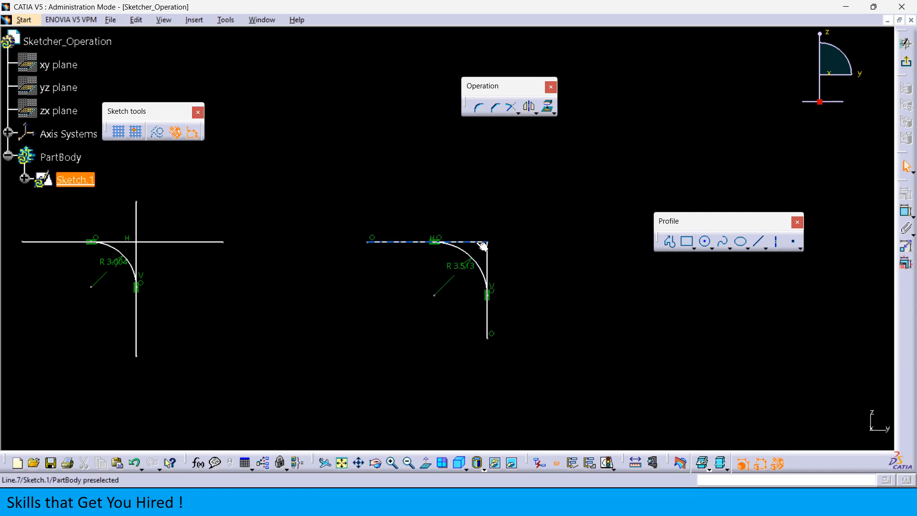
- Try a Corner with standard-line trimming and about 11.8 mm radius in the first cross's upper-right quadrant, and undo it
left_click(478, 107)
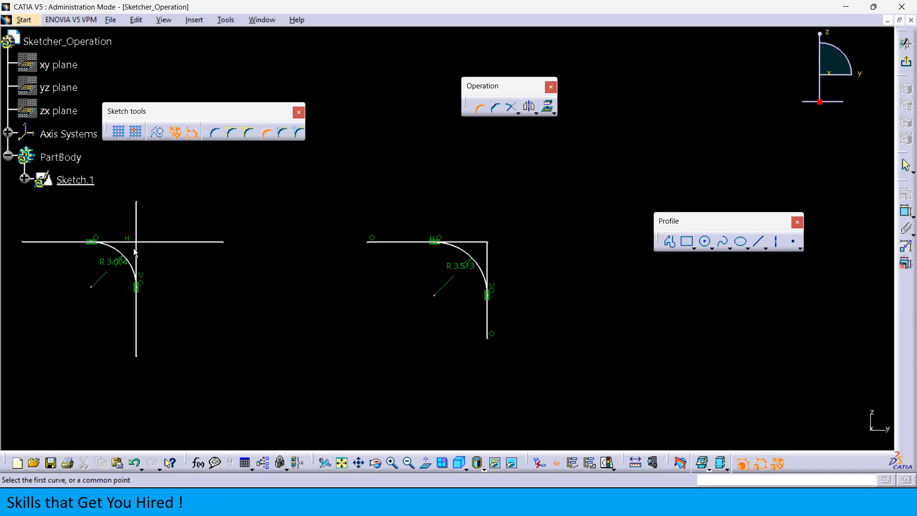
left_click(156, 242)
left_click(141, 219)
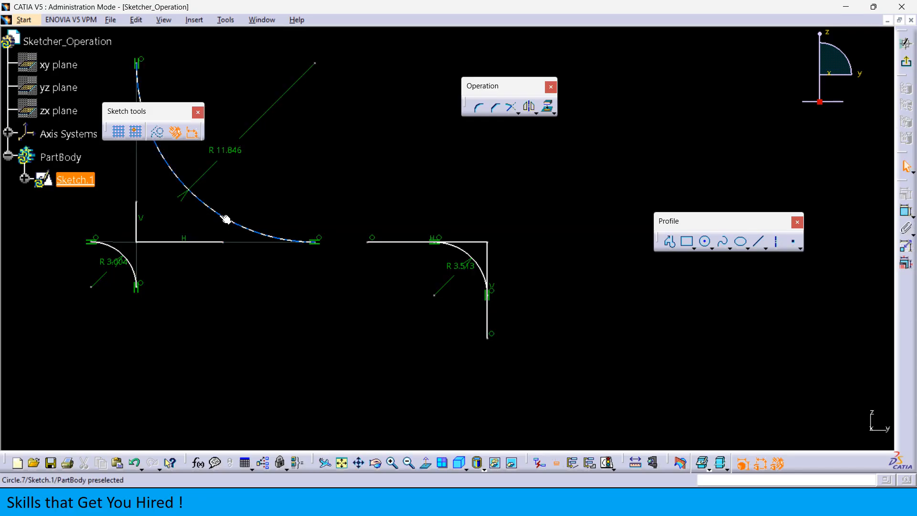
left_click(162, 214)
key("ctrl+z")
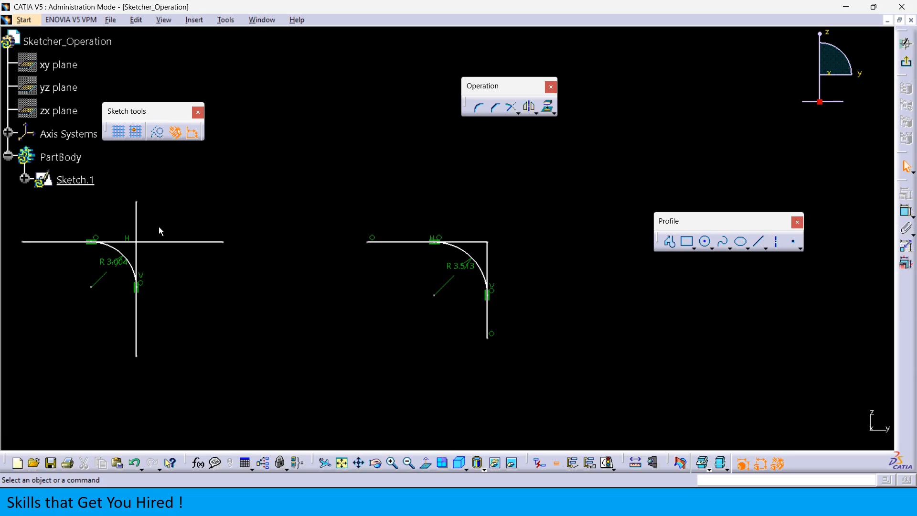
- Compare the line segments left by the untrimmed and standard-line-trimmed corners on the two crosses and the rectangle
left_click(137, 229)
left_click(167, 243)
left_click(245, 207)
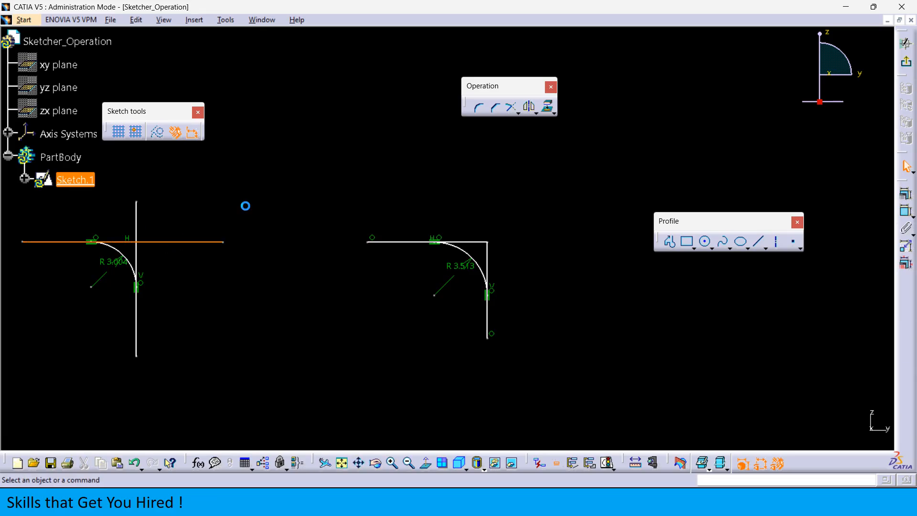
left_click(481, 245)
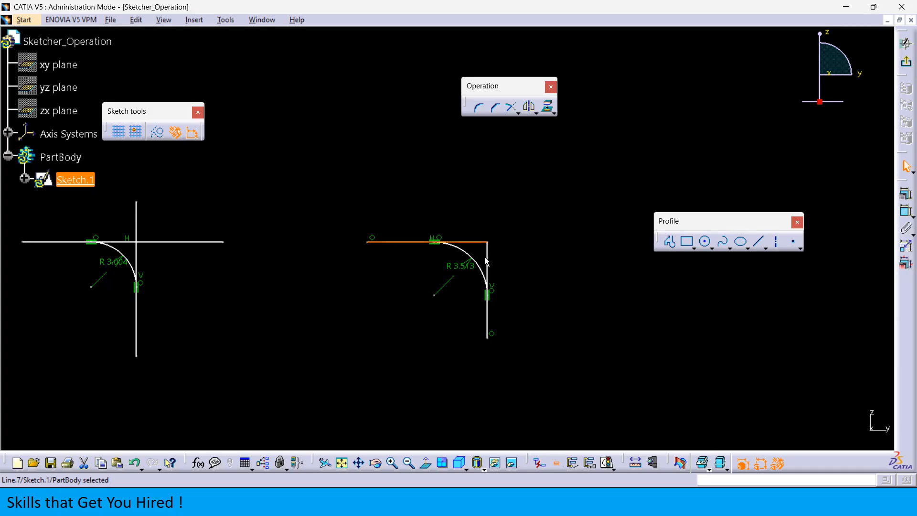
left_click(523, 264)
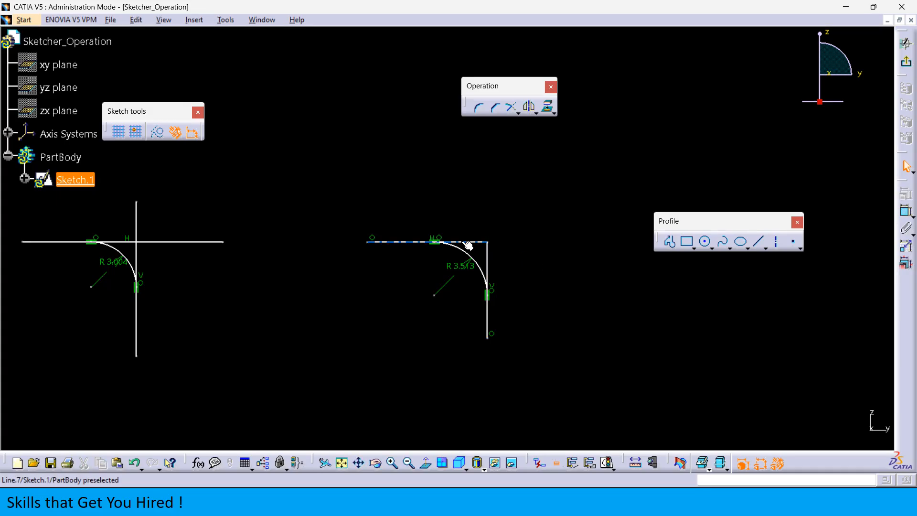
mouse_move(397, 201)
middle_mouse_down()
mouse_move(519, 190)
mouse_move(518, 216)
middle_mouse_up()
middle_click_drag(249, 218, 495, 218)
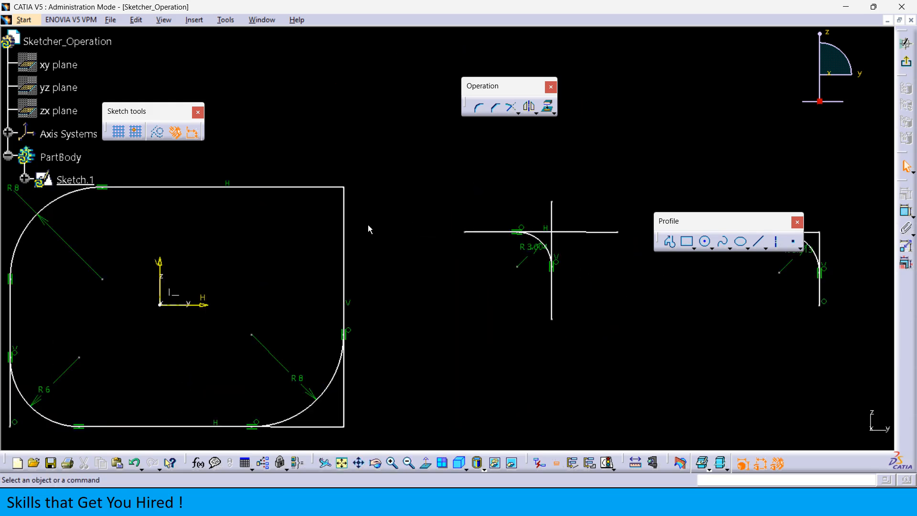
middle_click_drag(368, 225, 351, 194)
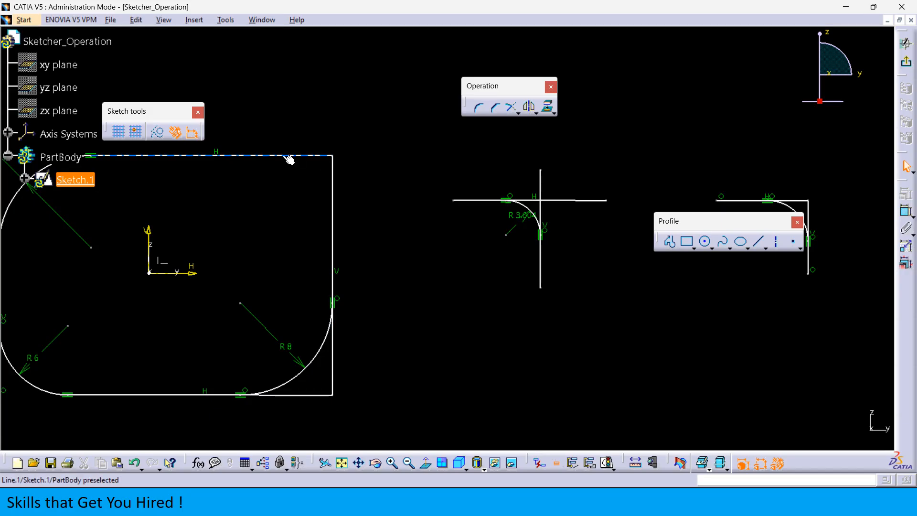
- Delete both pairs of crossing lines together with their corner arcs
middle_click_drag(389, 192, 311, 238)
middle_click_drag(458, 242, 360, 228)
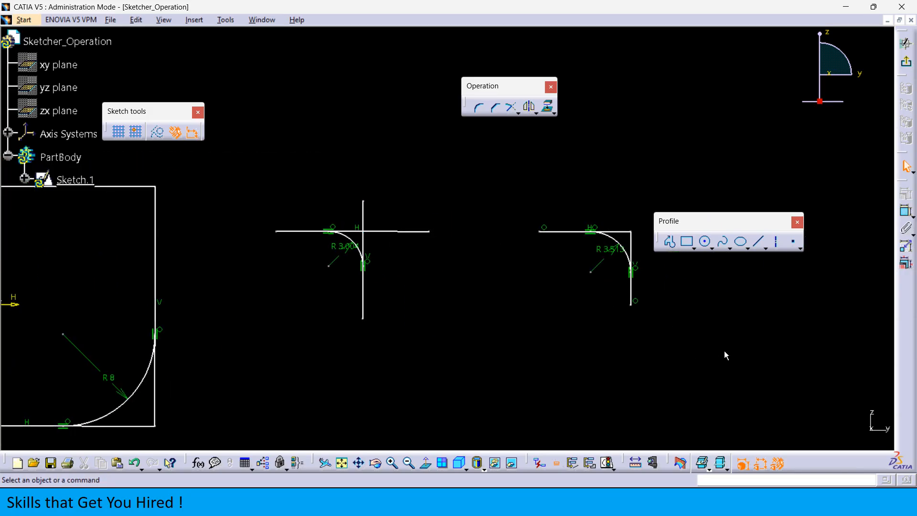
left_click_drag(714, 351, 262, 172)
key("Delete")
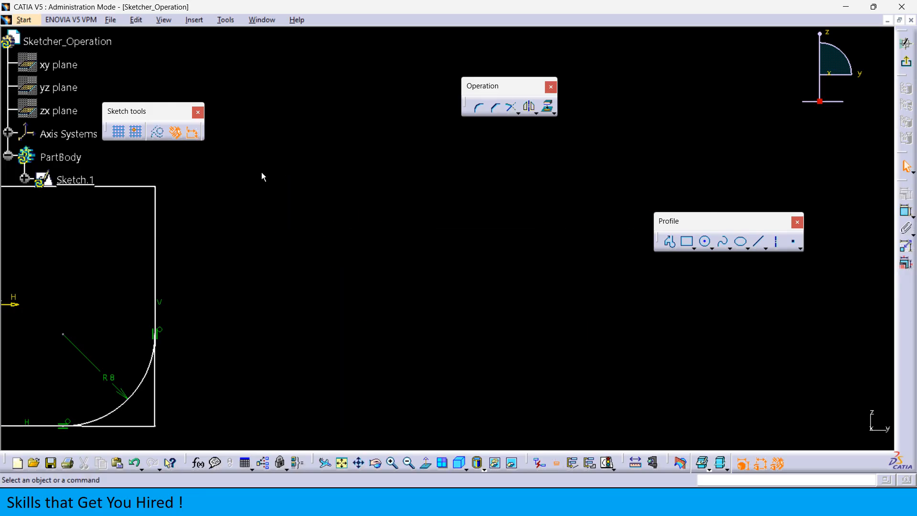
- Add a Corner with construction-line trimming and about 7.5 mm radius between the rectangle's top and right lines
middle_click_drag(321, 258, 494, 274)
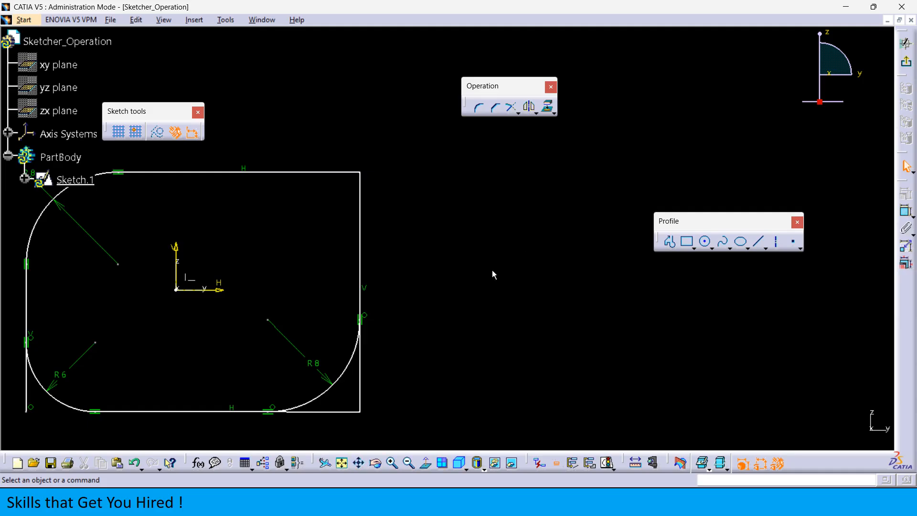
left_click(477, 109)
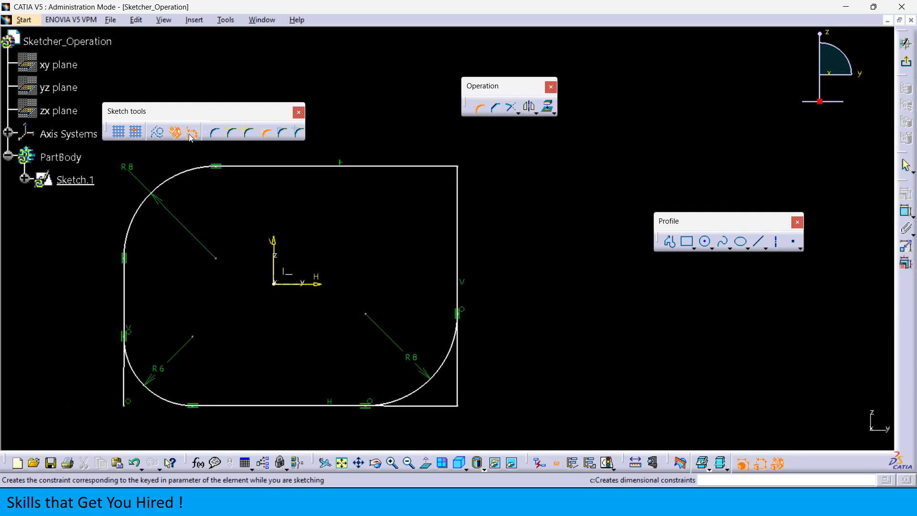
left_click(283, 132)
left_click(371, 166)
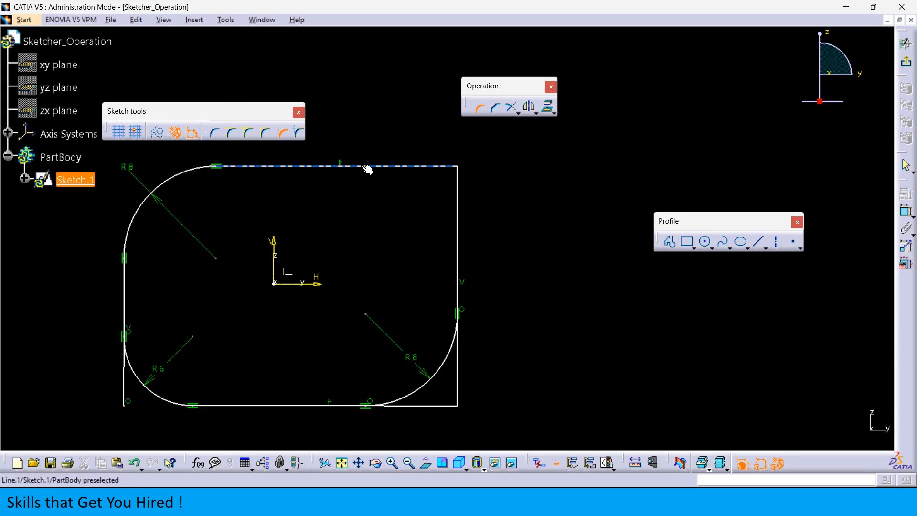
left_click(457, 194)
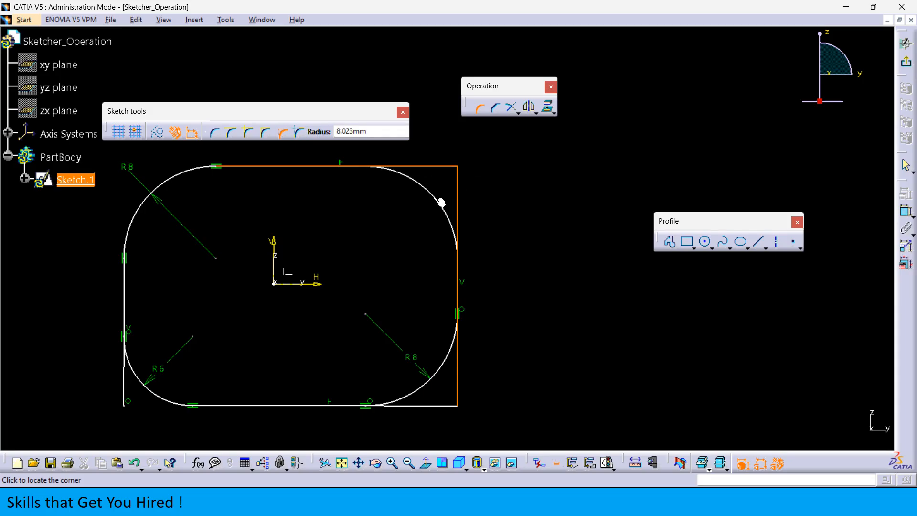
left_click(431, 191)
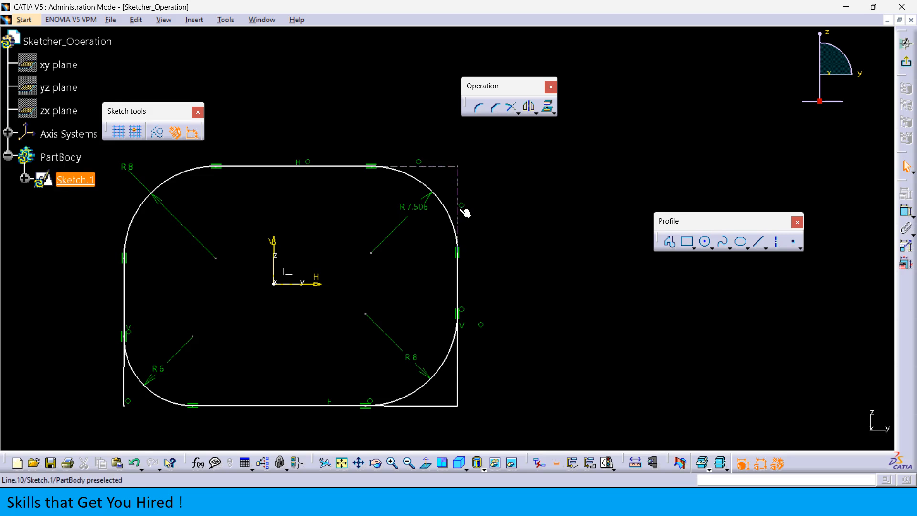
middle_click_drag(502, 249, 517, 183)
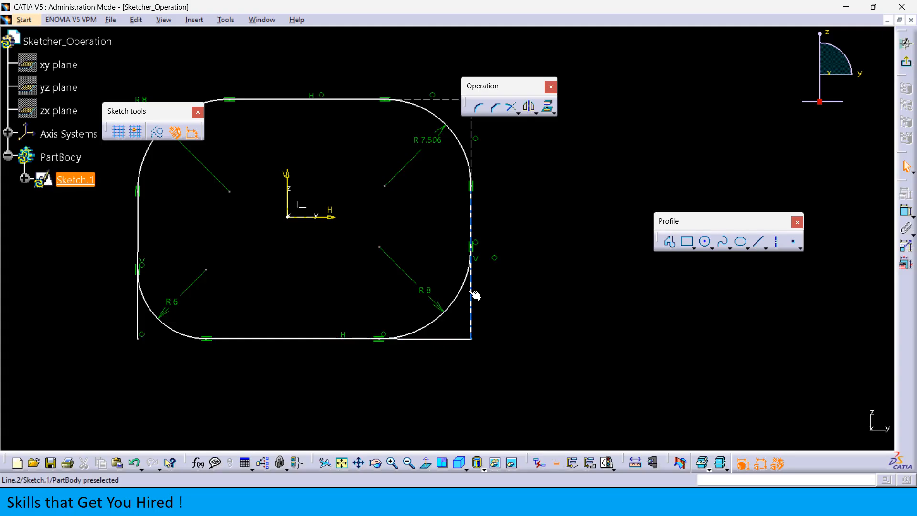
middle_click_drag(488, 252, 482, 351)
middle_click_drag(541, 270, 499, 260)
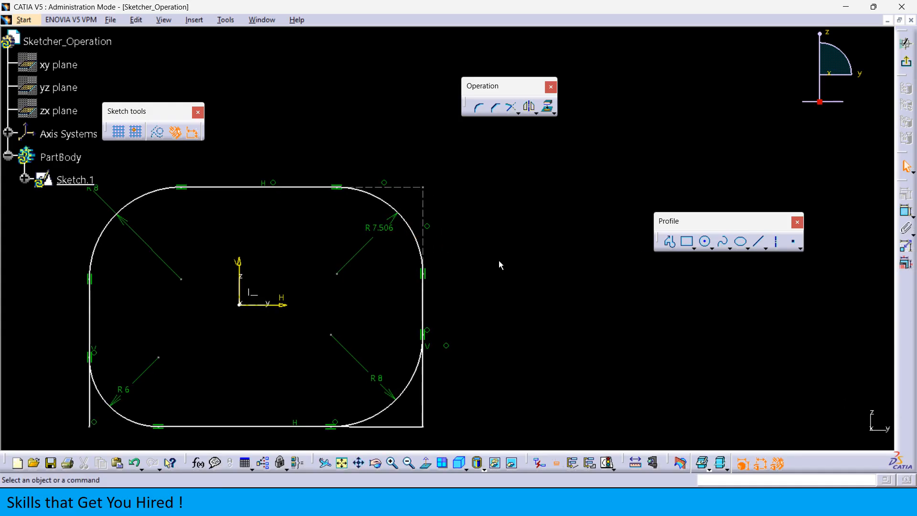
- Sketch a horizontal line and a vertical line crossing it in the empty area beside the rectangle
left_click(475, 108)
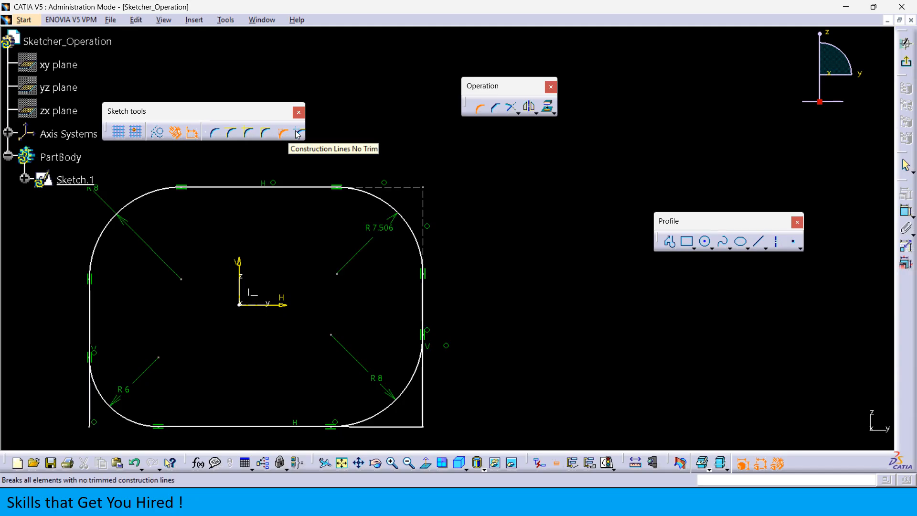
left_click(477, 109)
middle_click_drag(491, 194, 319, 203)
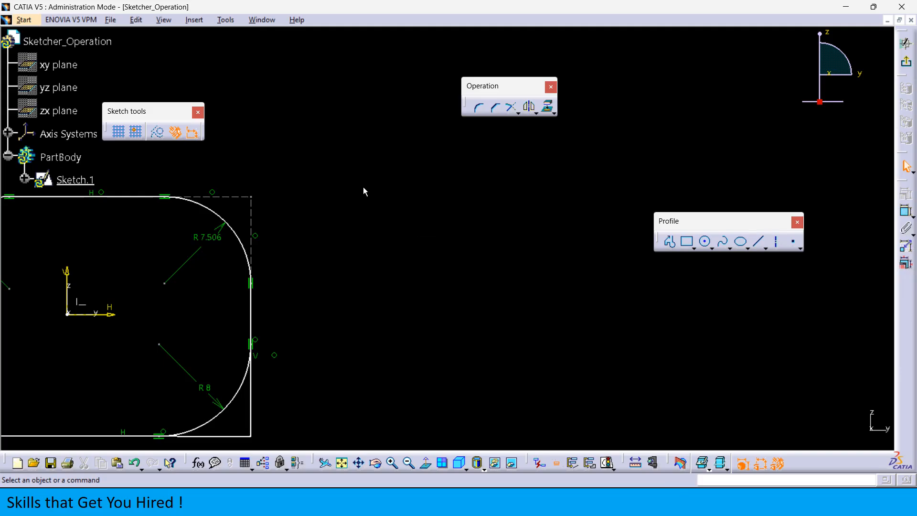
left_click(665, 245)
left_click(344, 213)
left_click(481, 213)
left_click(670, 244)
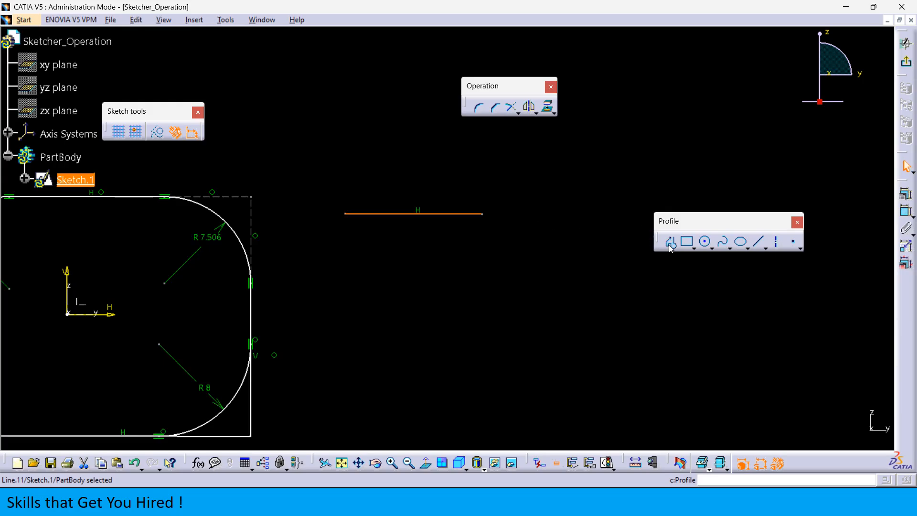
left_click(670, 245)
left_click(414, 182)
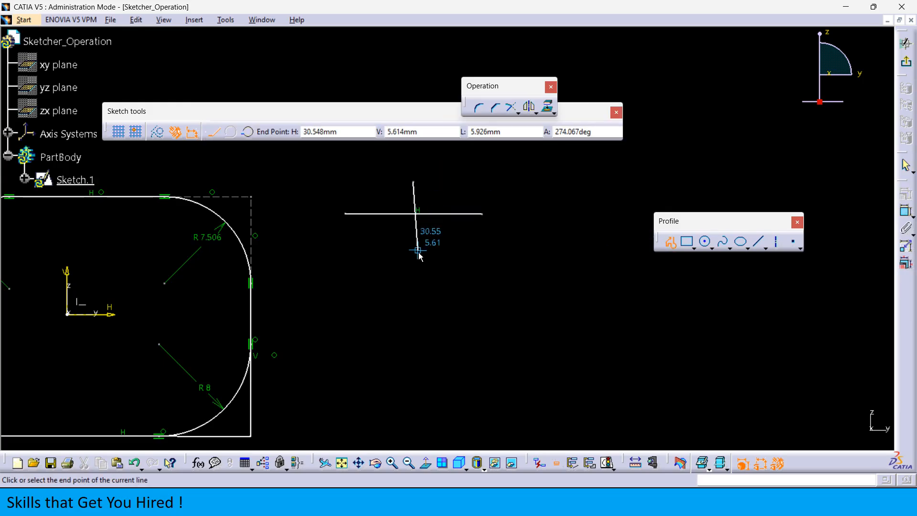
double_click(413, 303)
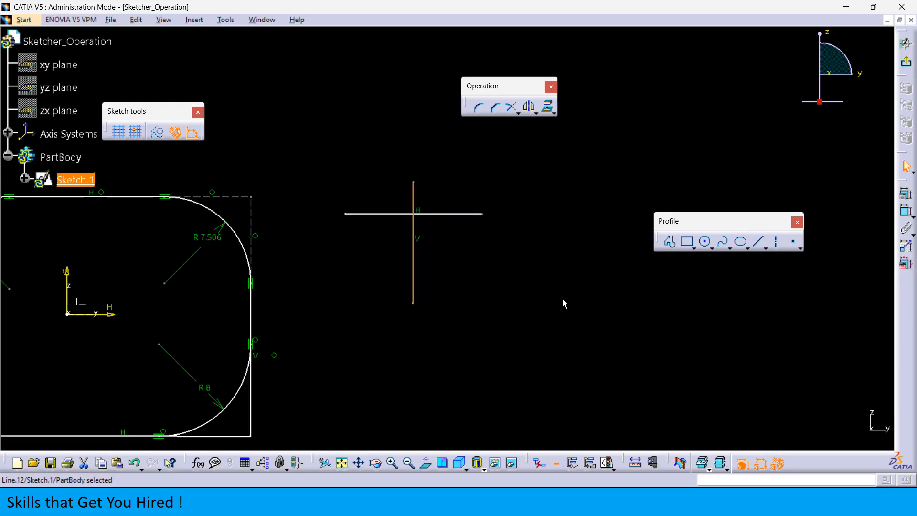
- Sketch a second cross of horizontal and vertical lines, level with the first cross and farther from the rectangle
middle_click_drag(562, 299, 448, 310)
left_click(448, 309)
left_click(670, 242)
left_click(433, 232)
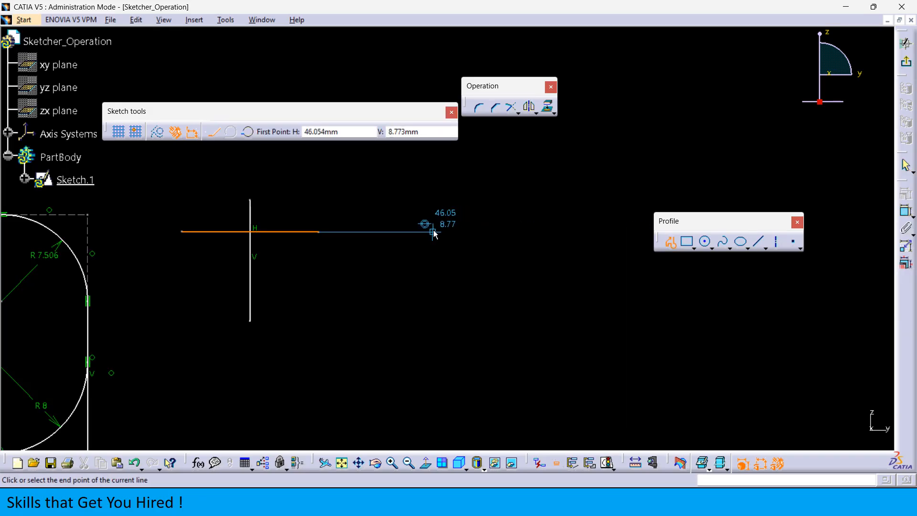
double_click(615, 232)
left_click(677, 253)
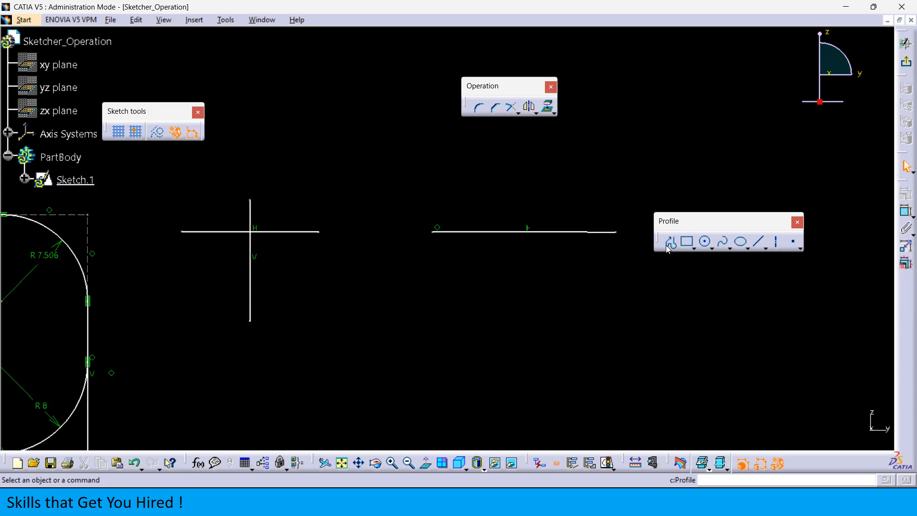
left_click(670, 243)
left_click(542, 185)
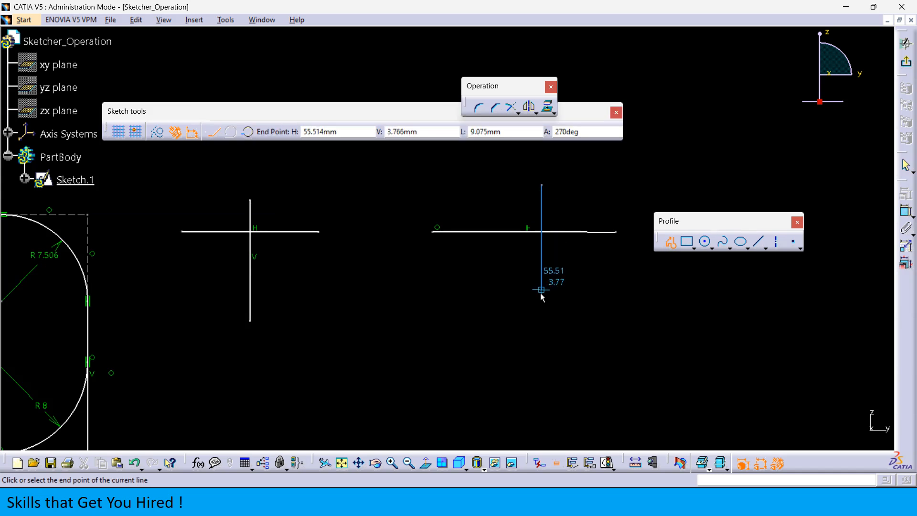
double_click(542, 321)
left_click(594, 323)
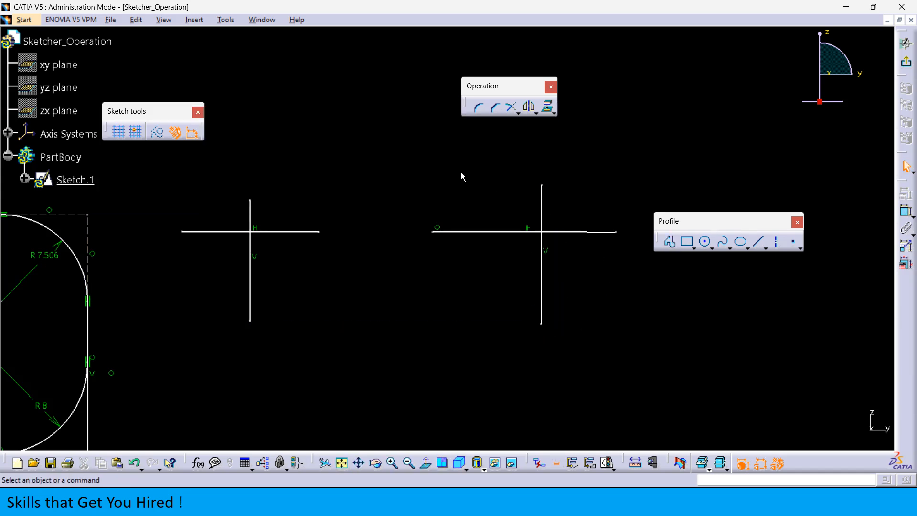
- Add a Corner with construction-line trimming and about 4.6 mm radius in the first cross's lower-left quadrant
left_click(478, 111)
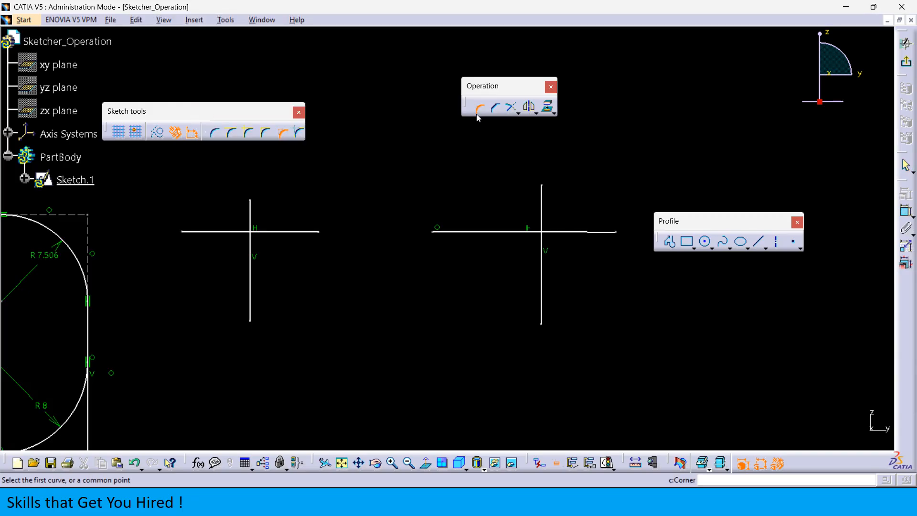
left_click(281, 133)
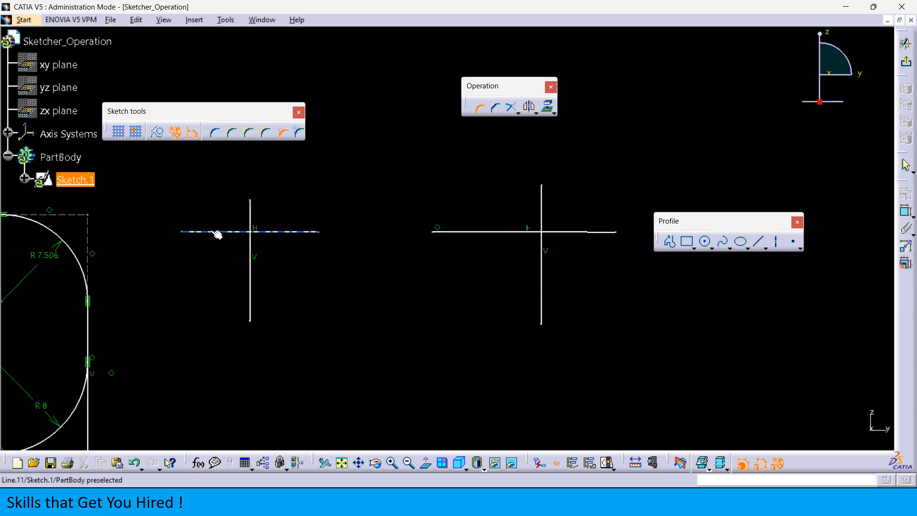
left_click(216, 233)
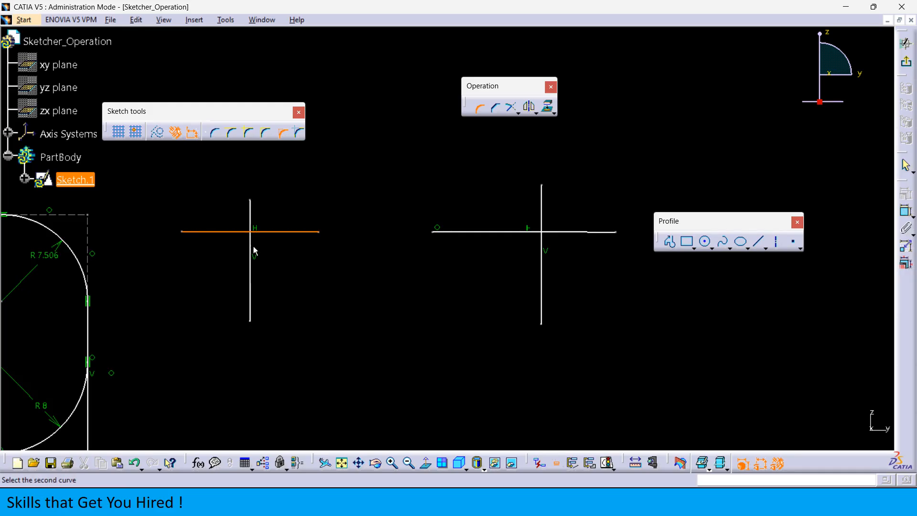
left_click(252, 250)
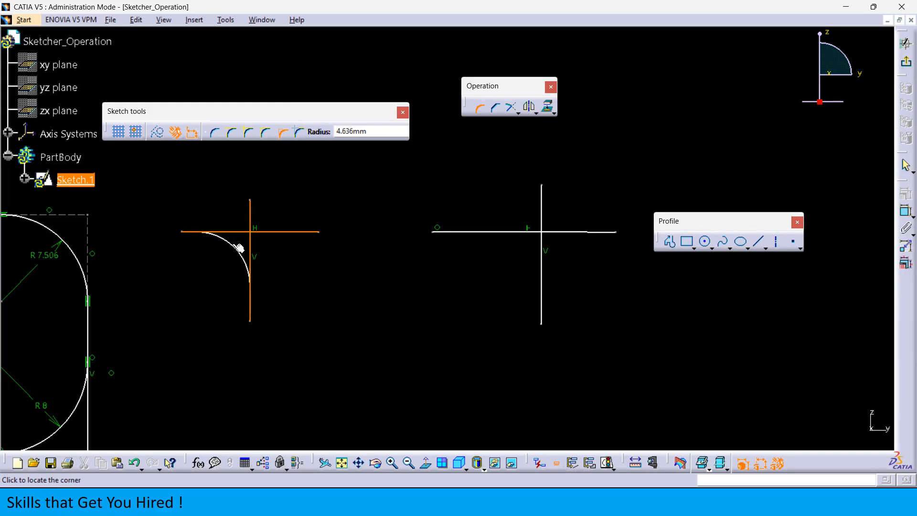
left_click(239, 247)
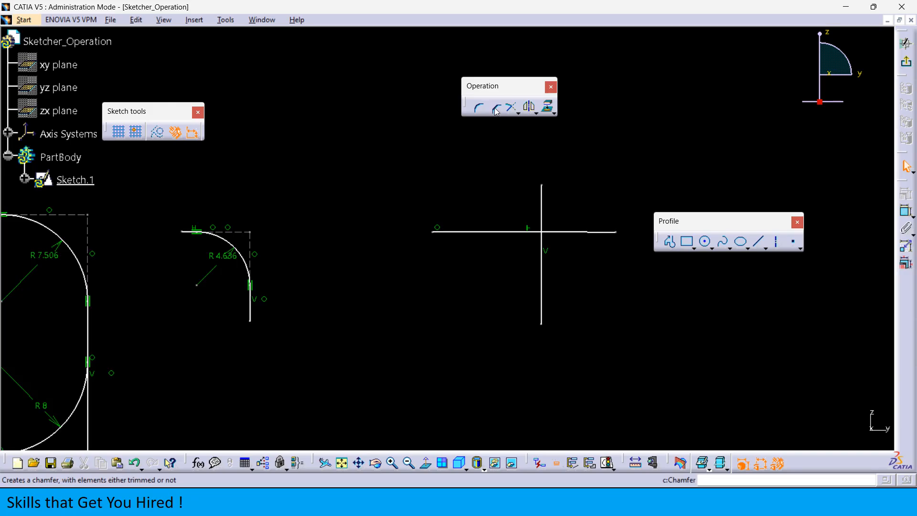
- Add a Corner with untrimmed construction lines and about 4.3 mm radius in the second cross's lower-left quadrant
left_click(479, 108)
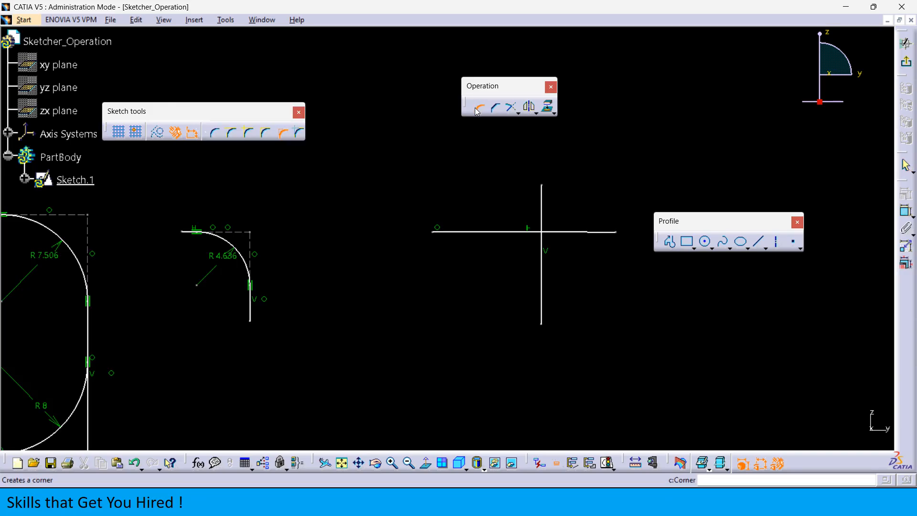
left_click(299, 134)
left_click(495, 233)
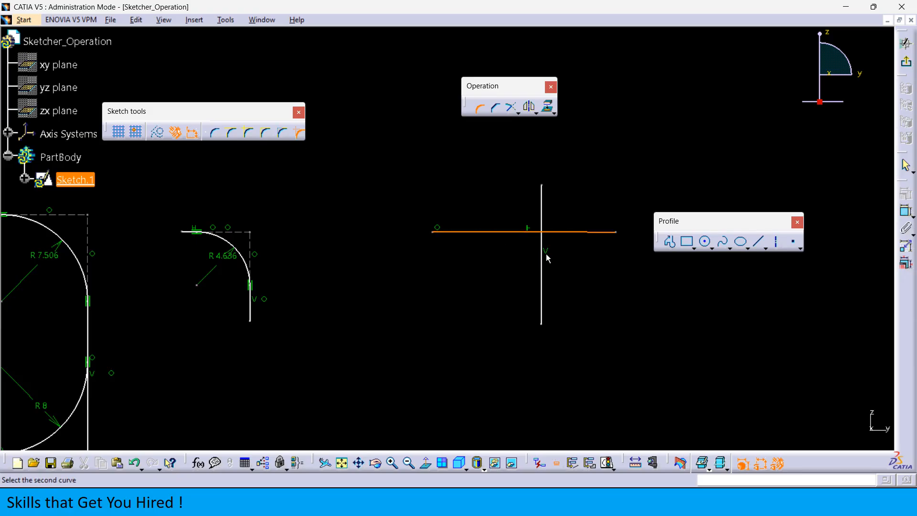
left_click(543, 260)
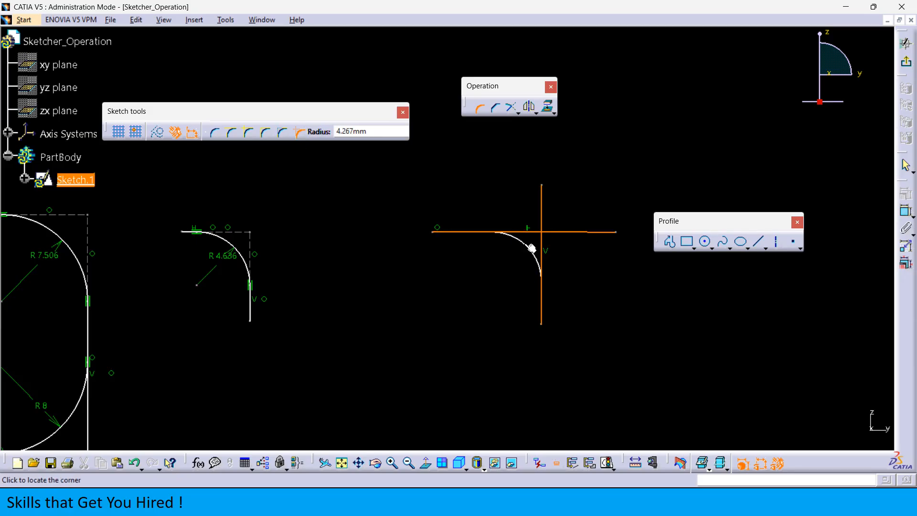
left_click(531, 248)
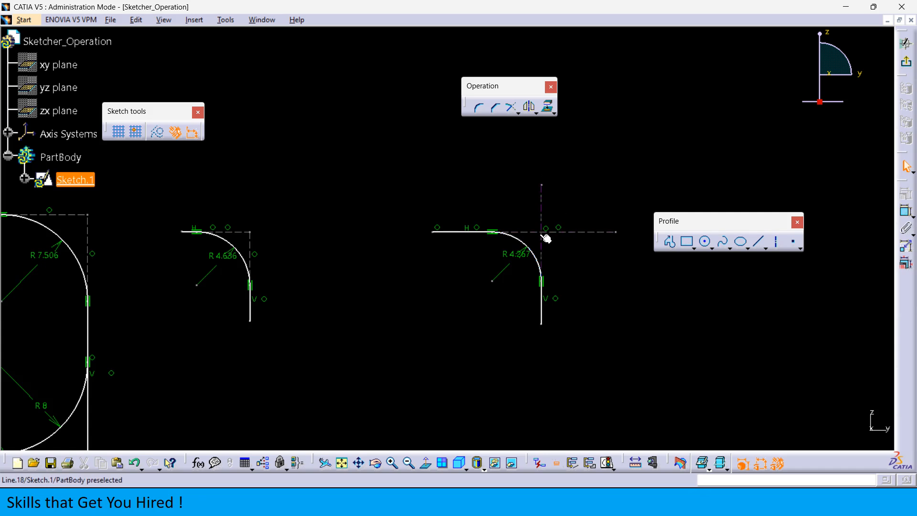
mouse_move(533, 237)
middle_mouse_down()
mouse_move(440, 284)
mouse_move(494, 246)
mouse_move(491, 264)
mouse_move(520, 231)
middle_mouse_up()
- Sketch a third cross below the first corner, with a horizontal line about 10.7 mm long and a vertical line about 7.9 mm long
left_click(668, 244)
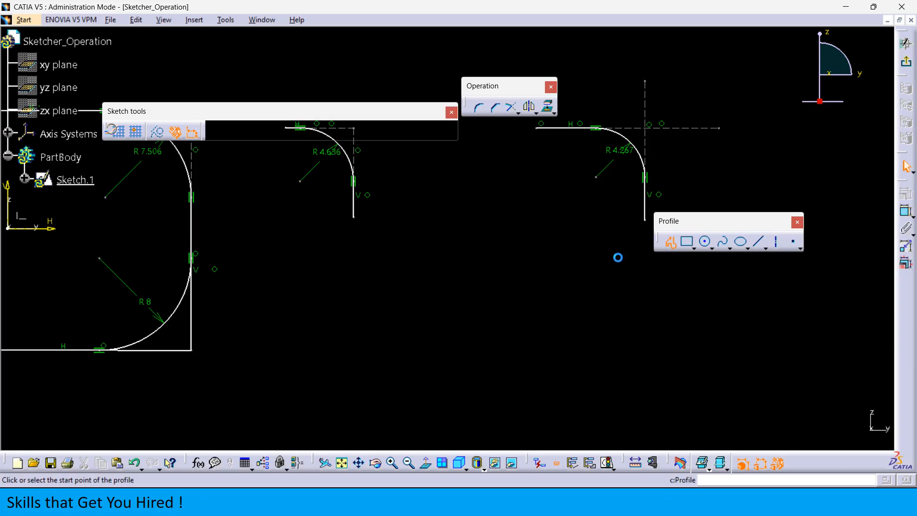
middle_click_drag(401, 331, 444, 280)
left_click(758, 241)
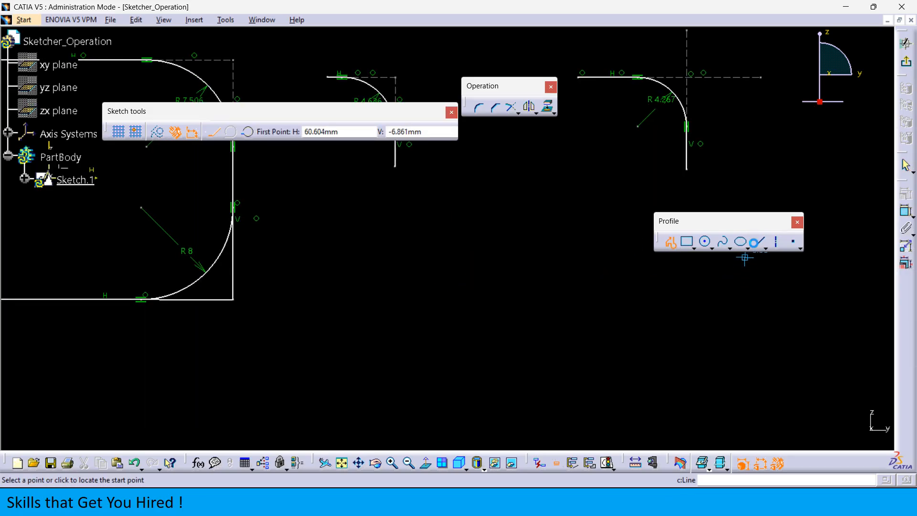
left_click(350, 299)
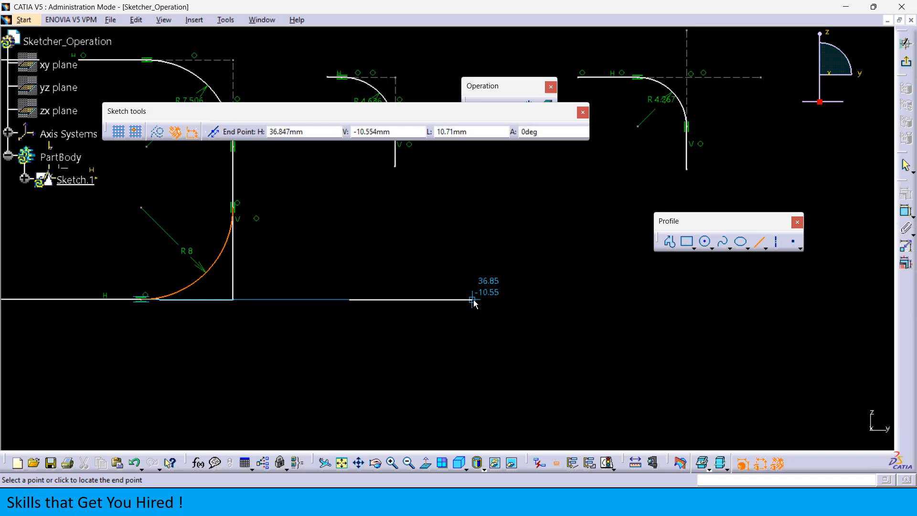
left_click(473, 299)
left_click(635, 280)
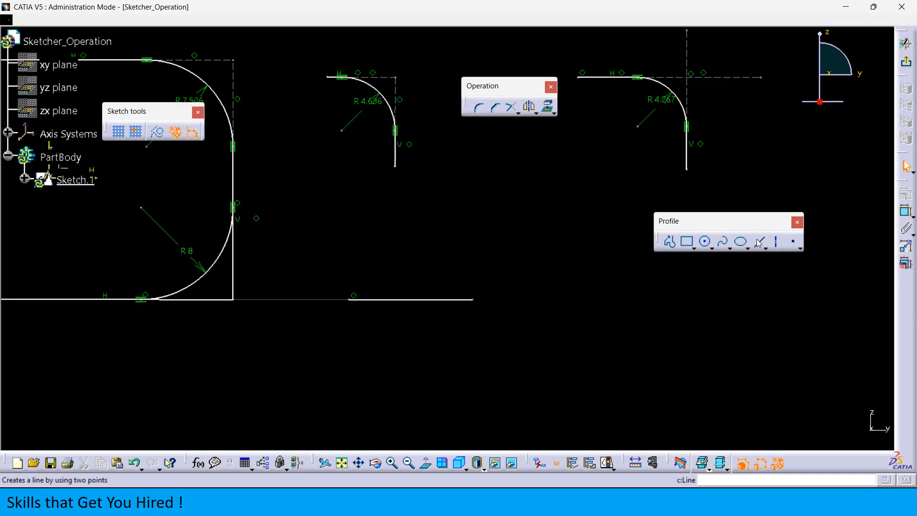
left_click(759, 242)
left_click(421, 267)
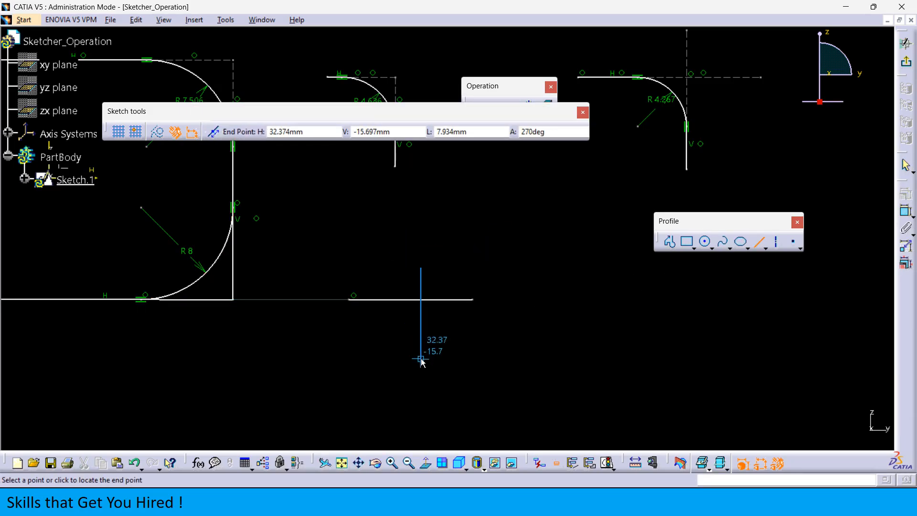
left_click(421, 359)
- Sketch a fourth cross of horizontal and vertical lines below the second corner, level with the third cross
middle_click_drag(555, 348, 449, 343)
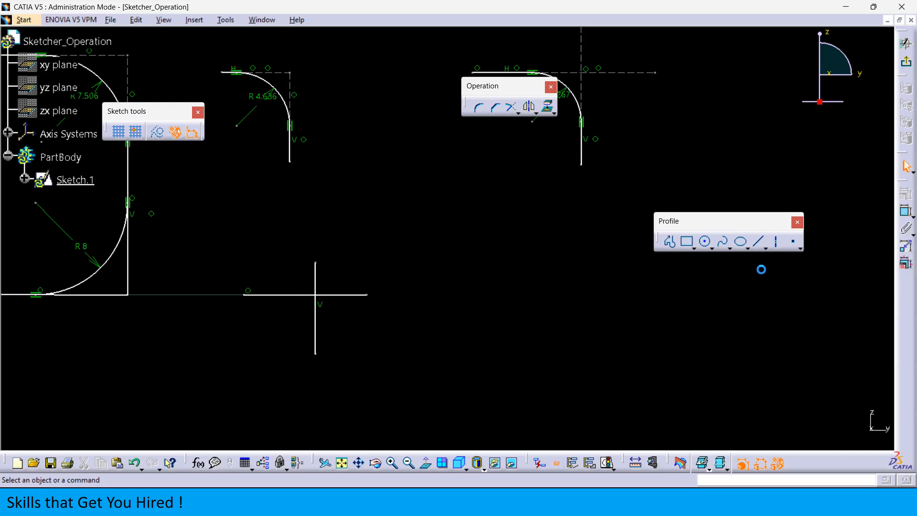
left_click(757, 244)
left_click(505, 295)
left_click(655, 294)
left_click(599, 259)
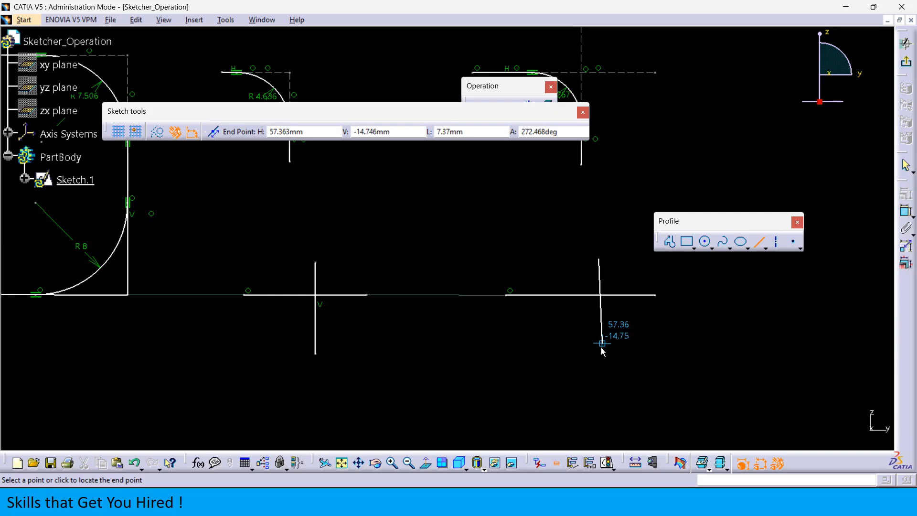
left_click(599, 361)
left_click(659, 360)
middle_click_drag(659, 360, 694, 339)
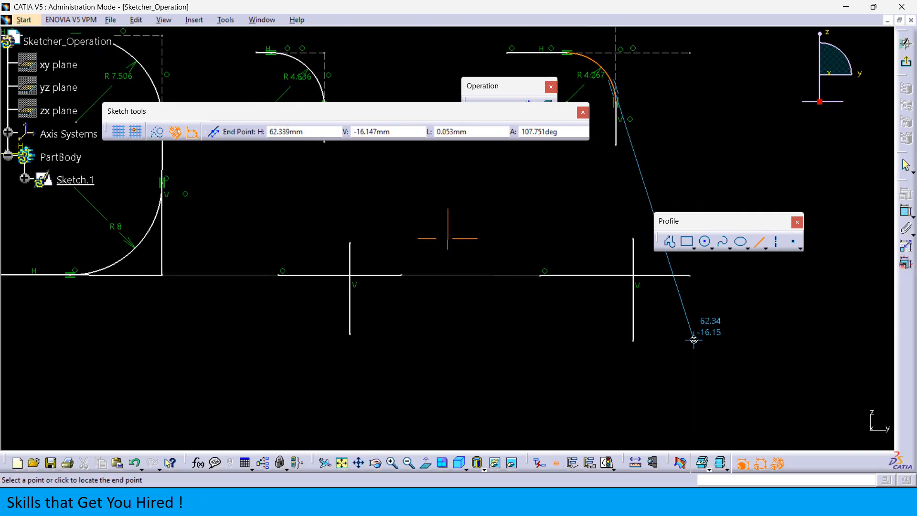
left_click(756, 243)
- Add a Corner with no trim and about 3.9 mm radius in the fourth cross's lower-left quadrant
left_click(479, 108)
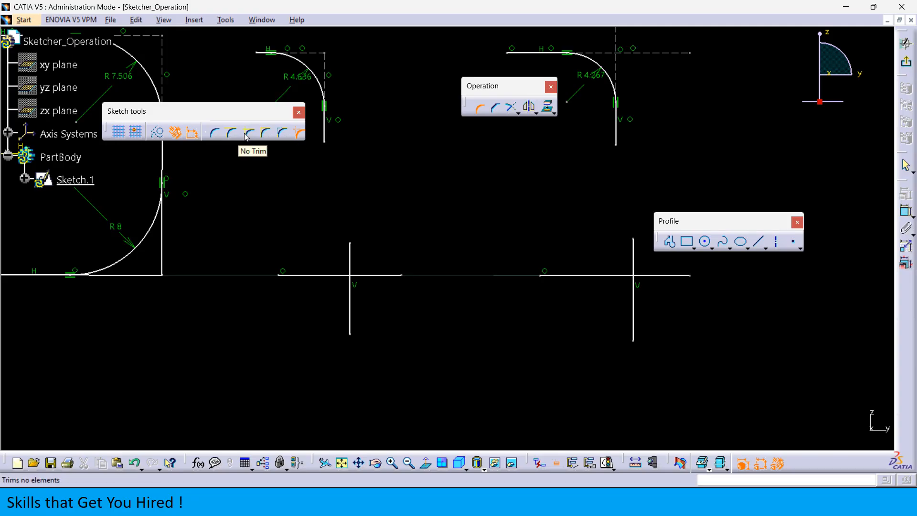
middle_click_drag(502, 260, 400, 292)
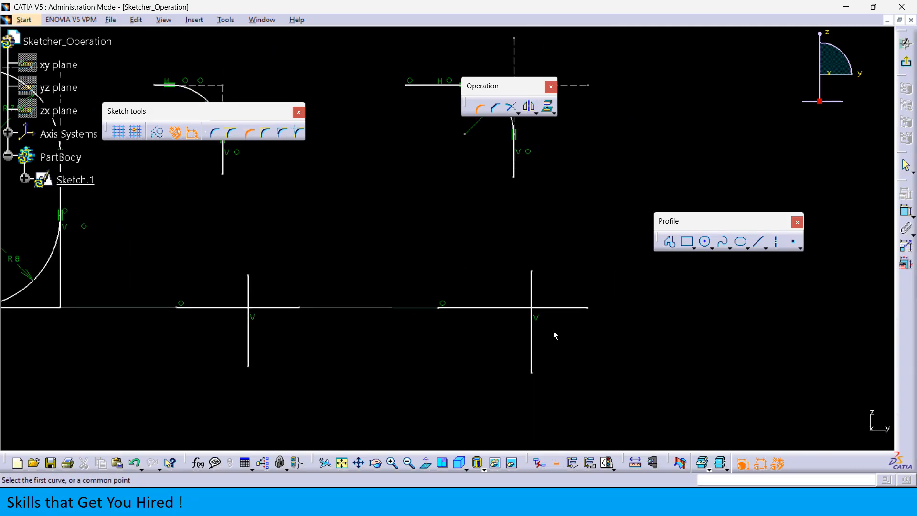
left_click(499, 308)
left_click(531, 337)
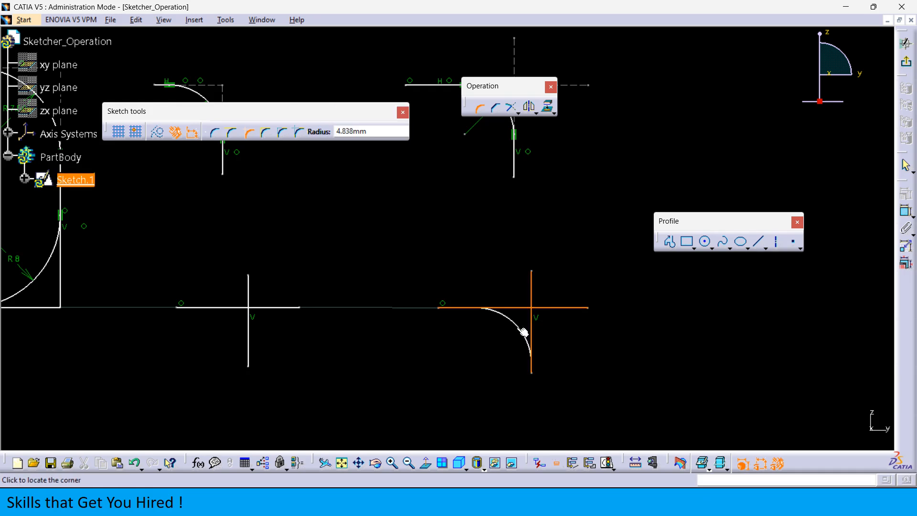
left_click(522, 322)
middle_click_drag(625, 323, 686, 312)
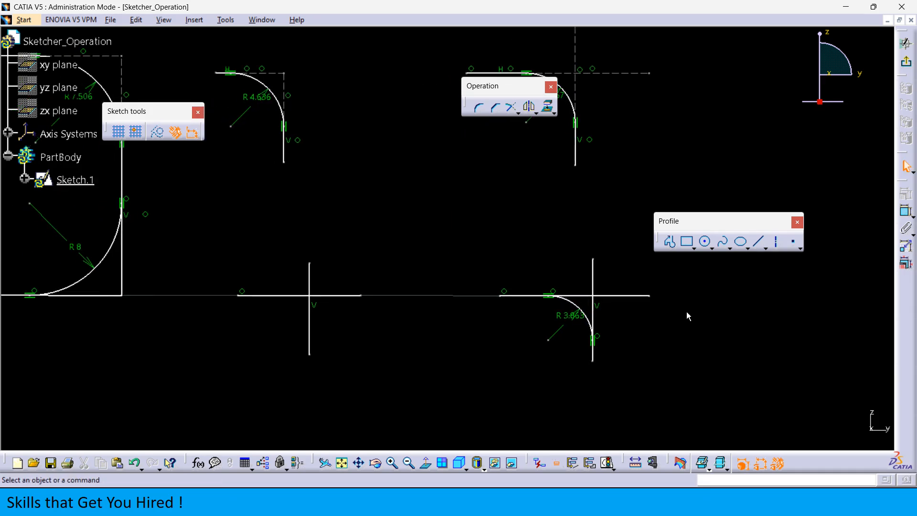
- Add a Corner with standard-line trimming and about 3.9 mm radius in the third cross's lower-left quadrant
left_click(479, 107)
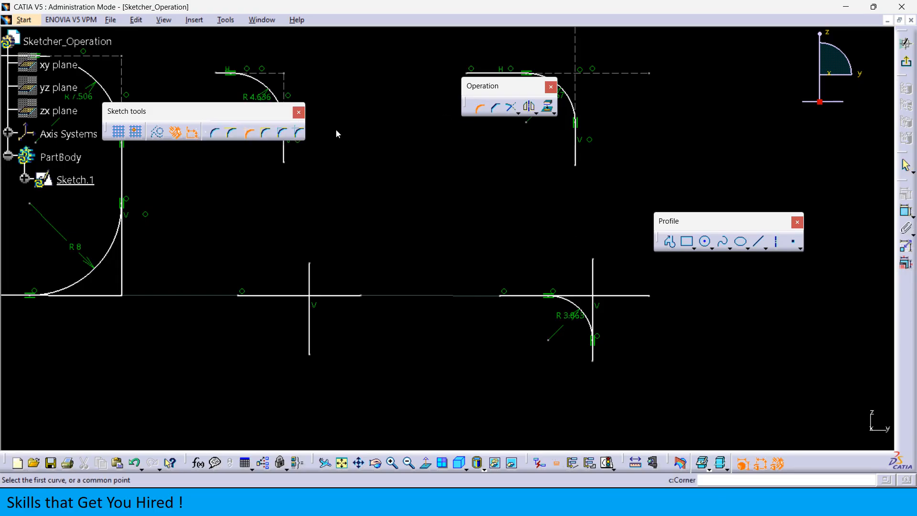
left_click(266, 135)
left_click(287, 296)
left_click(310, 313)
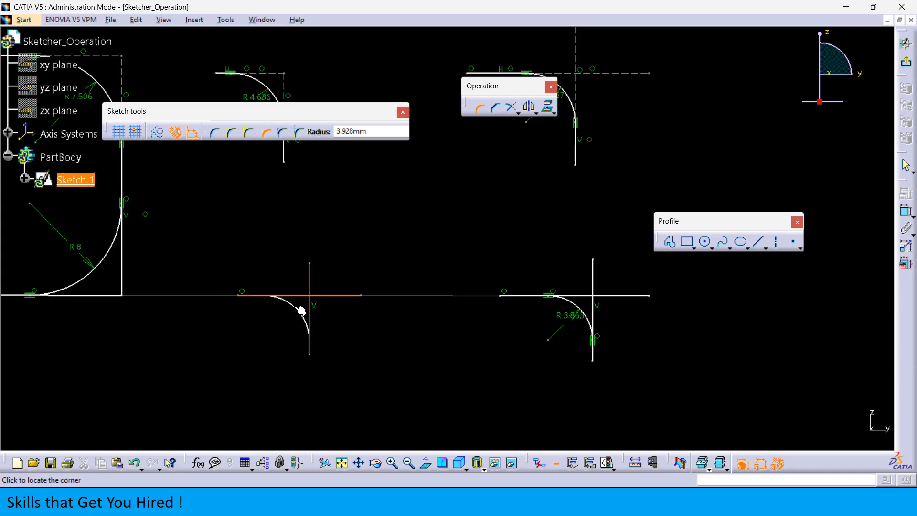
left_click(301, 312)
middle_click_drag(293, 150, 310, 211)
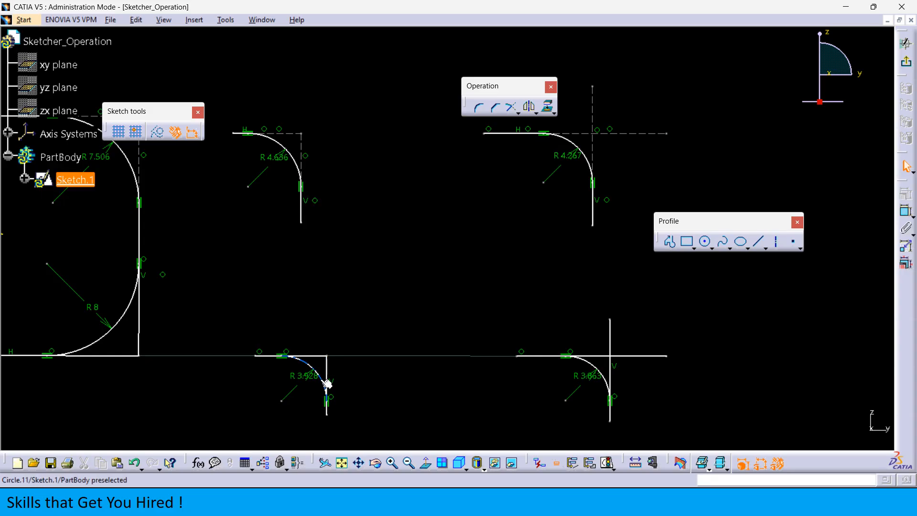
- Compare the construction and standard line segments left around the four corners by the different trim options
left_click(305, 145)
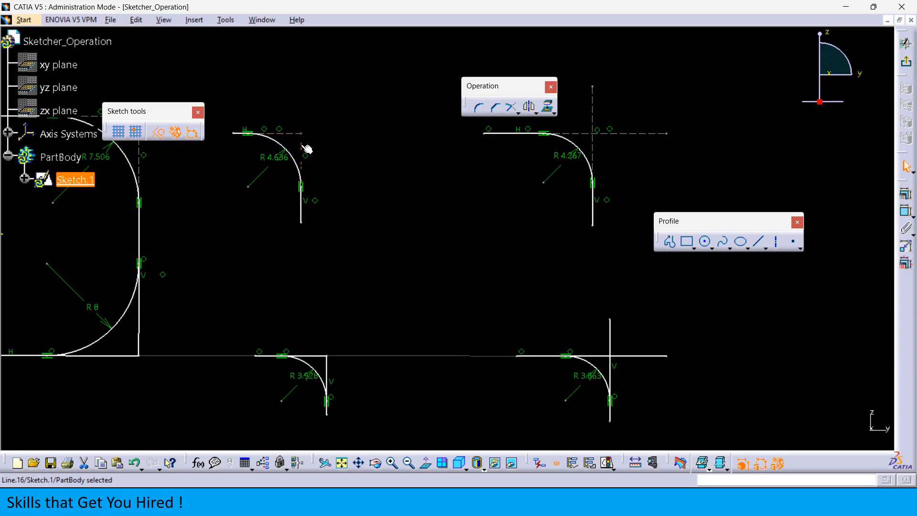
left_click(487, 269)
middle_click_drag(487, 268, 353, 213)
left_click(508, 299)
left_click(474, 273)
left_click(500, 304)
left_click(476, 275)
left_click(507, 309)
mouse_move(512, 348)
middle_mouse_down()
mouse_move(549, 338)
mouse_move(557, 354)
middle_mouse_up()
middle_click_drag(520, 282, 527, 315)
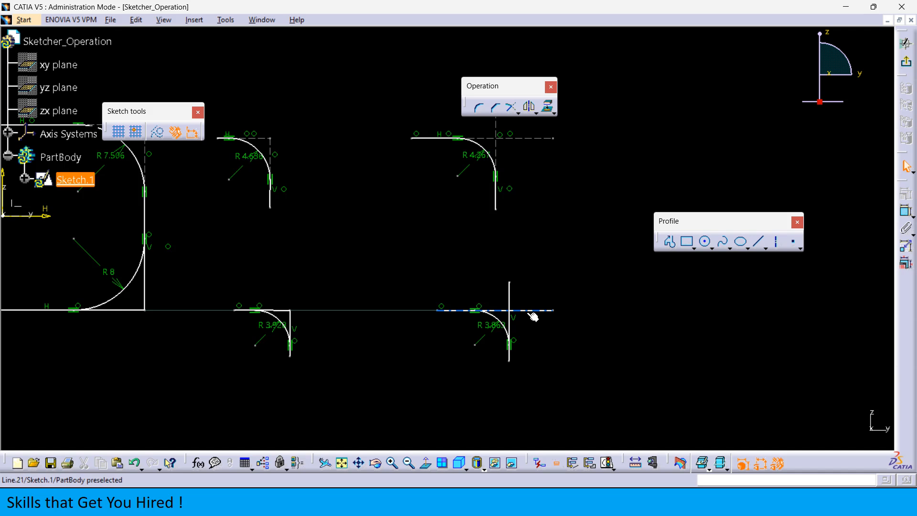
left_click(478, 107)
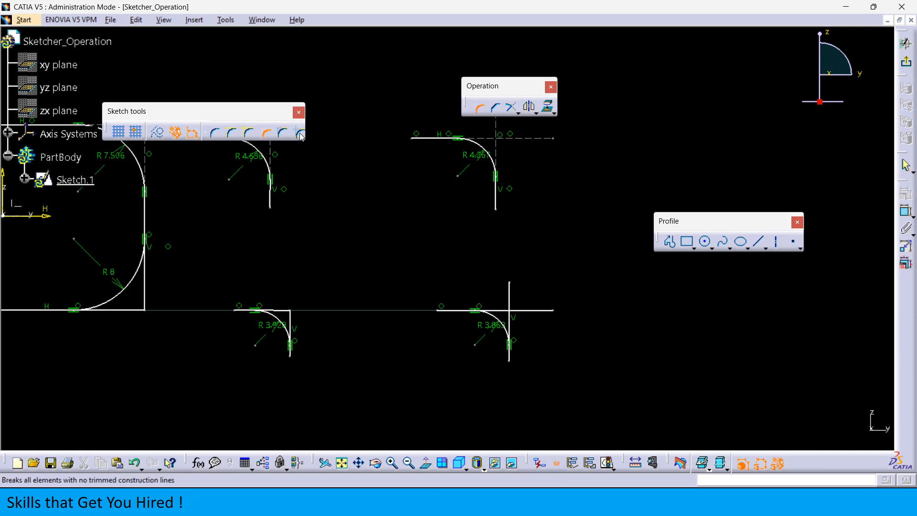
middle_click_drag(337, 257, 345, 278)
mouse_move(575, 380)
left_mouse_down()
mouse_move(357, 225)
mouse_move(281, 125)
mouse_move(264, 125)
left_mouse_up()
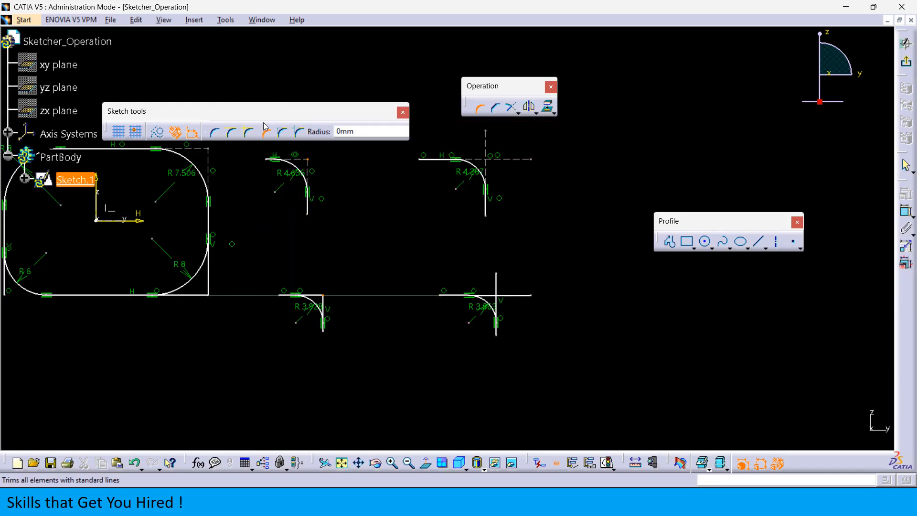
left_click(481, 110)
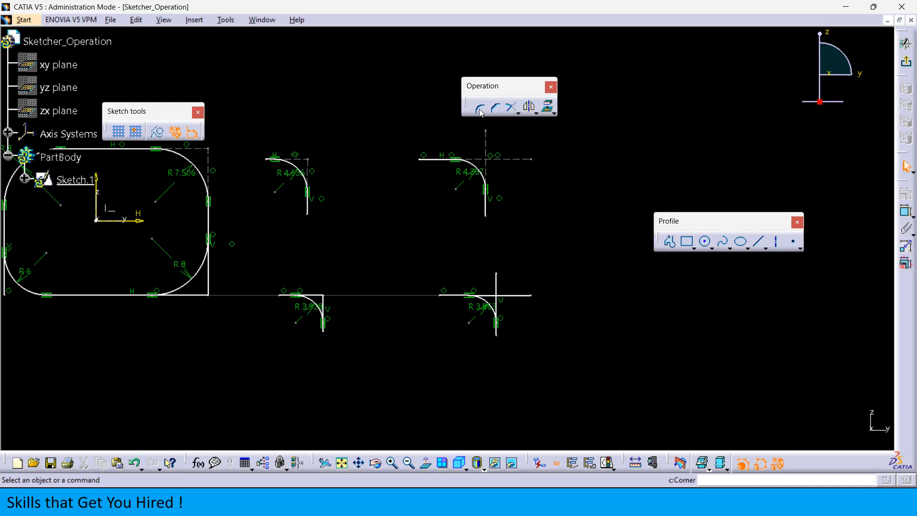
mouse_move(578, 372)
left_mouse_down()
mouse_move(536, 357)
mouse_move(266, 174)
mouse_move(262, 134)
left_mouse_up()
left_click(523, 262)
left_click(479, 109)
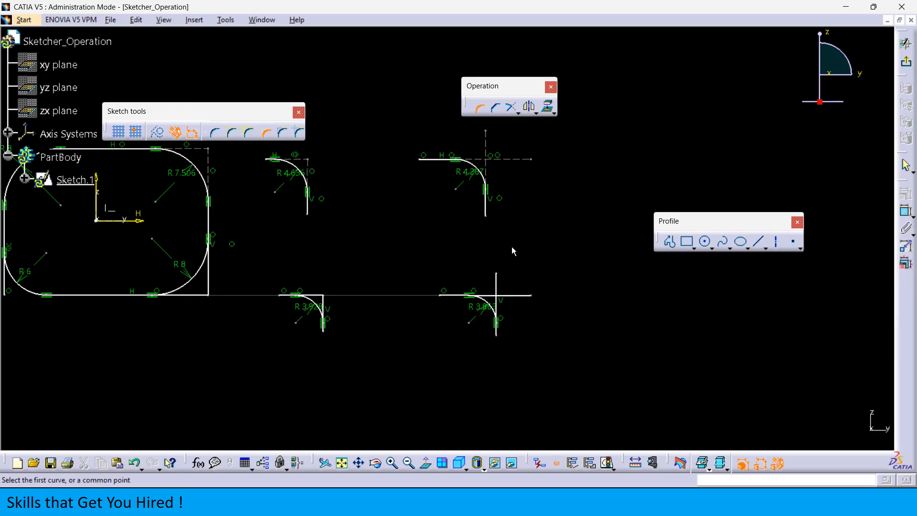
middle_click_drag(427, 253, 456, 295)
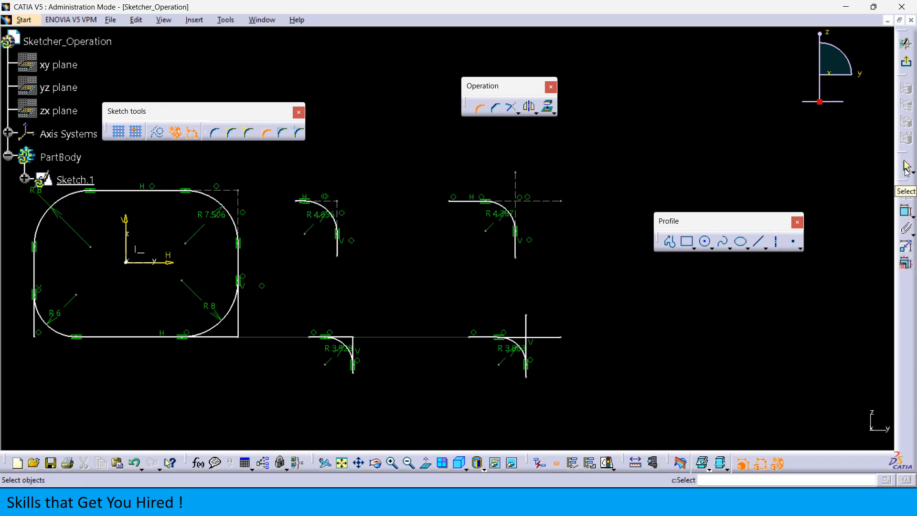
left_click(478, 105)
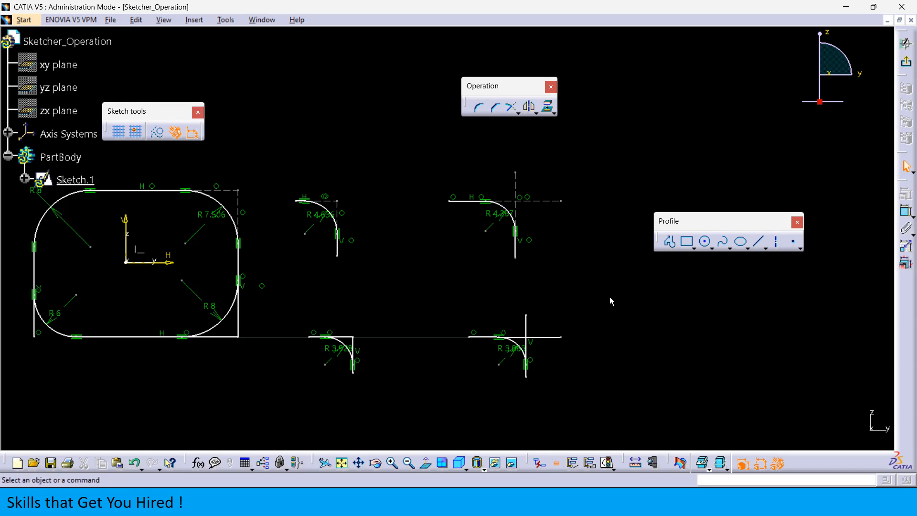
left_click(479, 109)
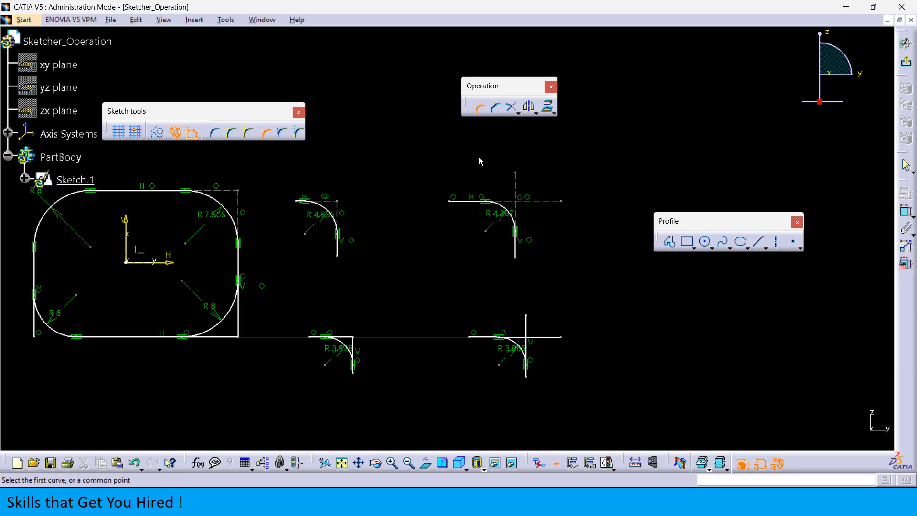
left_click(479, 109)
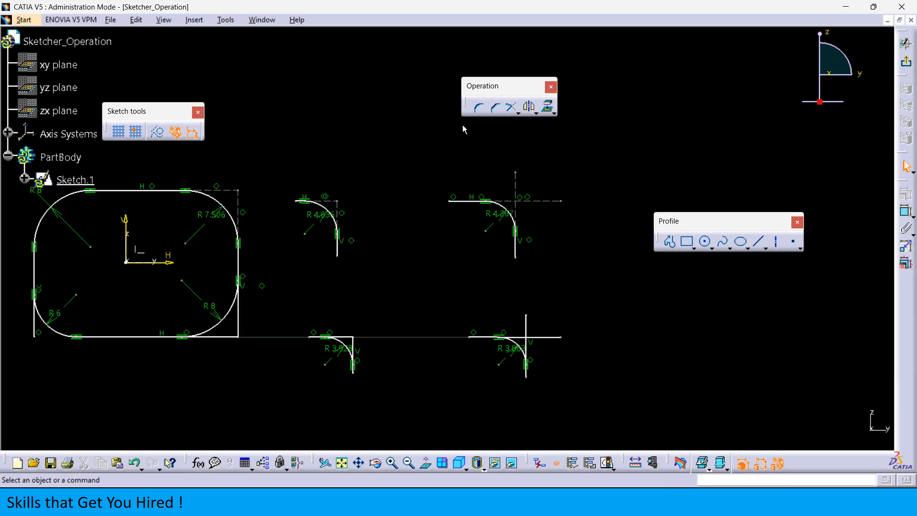
- Delete the four crossing-line corner samples beside the rounded rectangle
left_click_drag(601, 399, 287, 147)
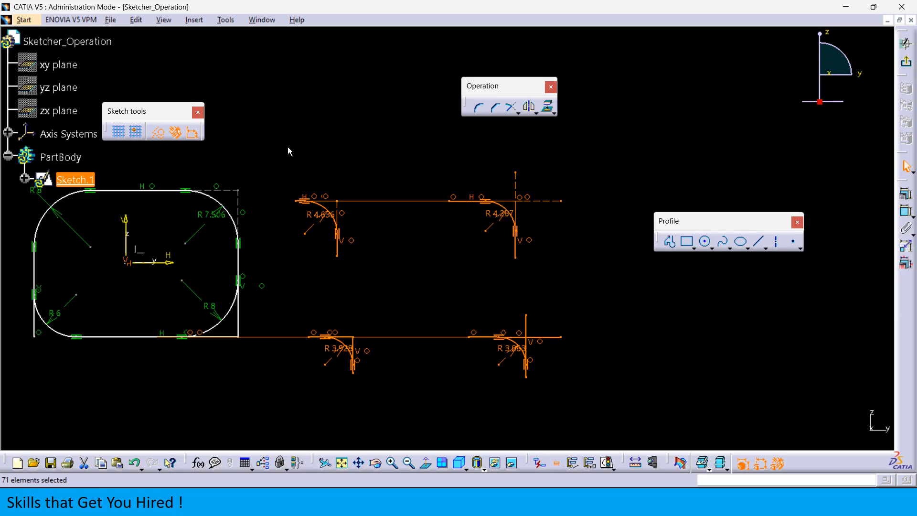
key("Delete")
- Sketch a new rectangle in the empty area to the right of the rounded rectangle, at roughly the same height
middle_click_drag(343, 220, 552, 266)
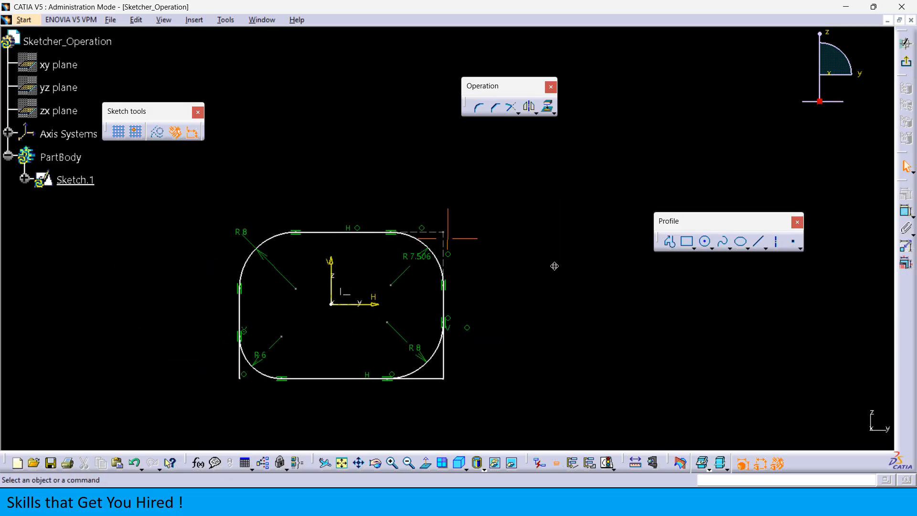
middle_click_drag(475, 309, 506, 263)
mouse_move(531, 302)
middle_mouse_down()
mouse_move(521, 284)
mouse_move(385, 267)
middle_mouse_up()
middle_click_drag(486, 257, 339, 292)
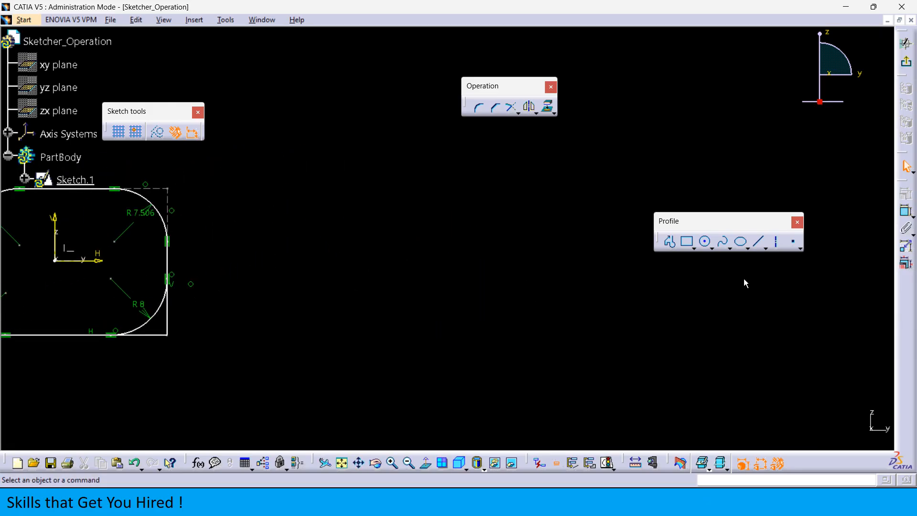
left_click(687, 243)
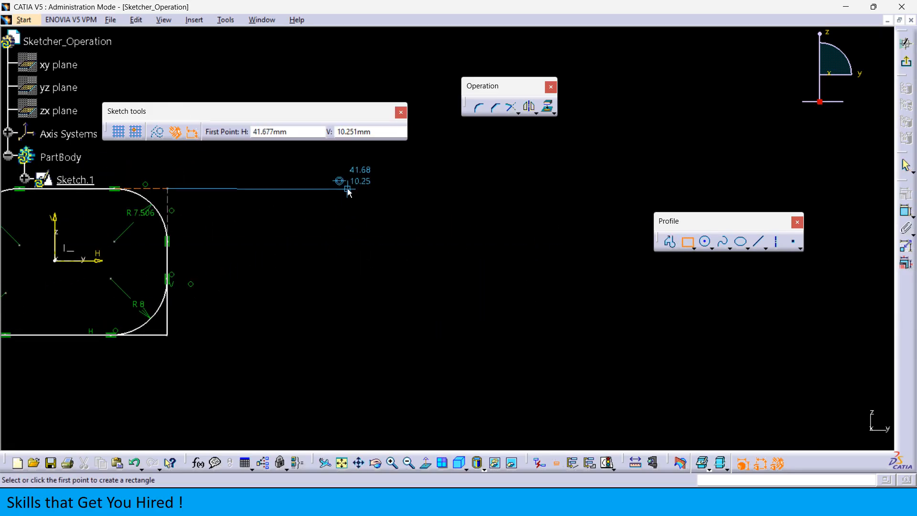
left_click(350, 181)
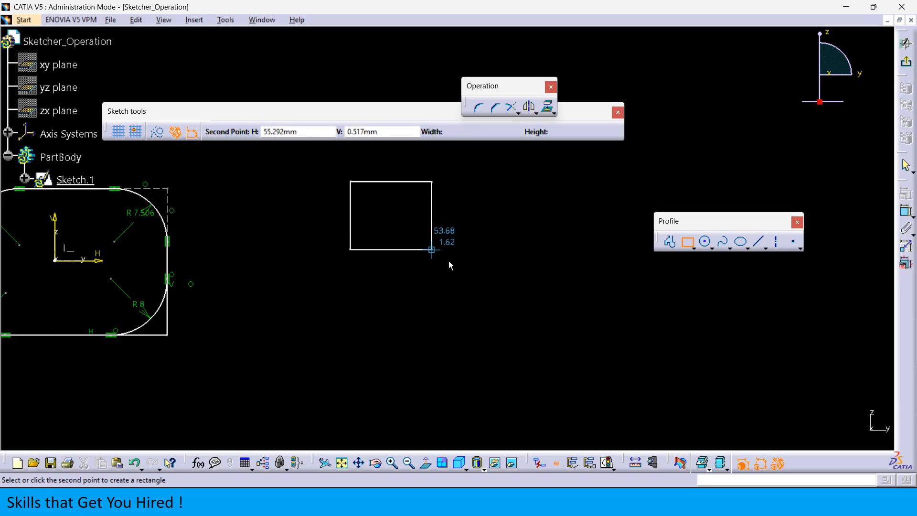
left_click(582, 328)
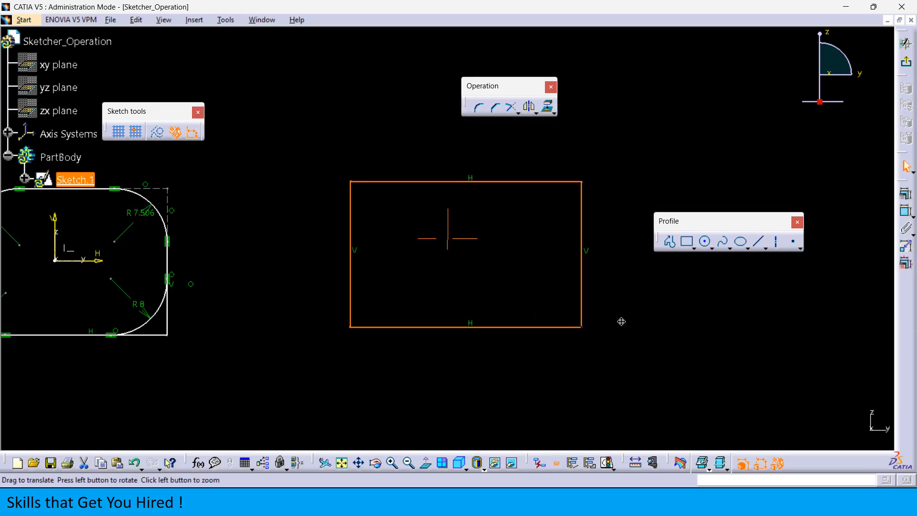
- Round all four vertices of the new rectangle at once using Corner with all elements trimmed and an 8 mm radius
middle_click_drag(623, 321, 568, 340)
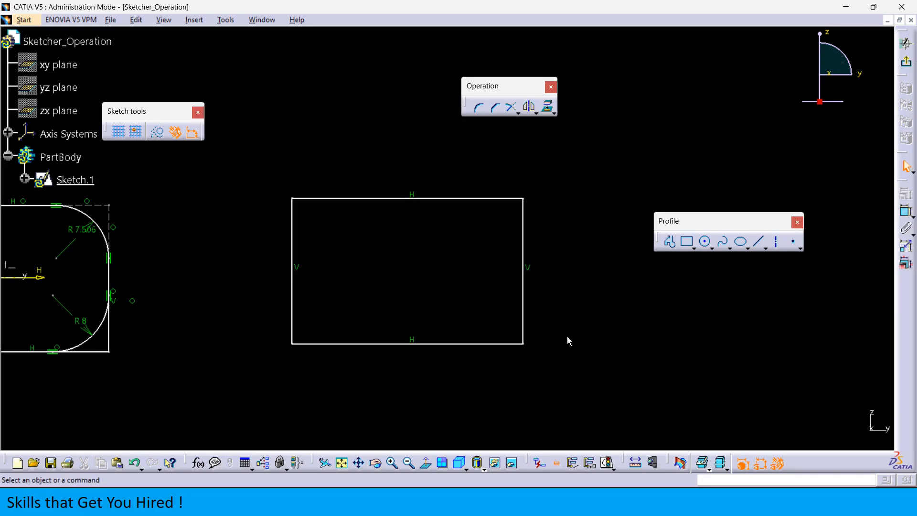
left_click(480, 108)
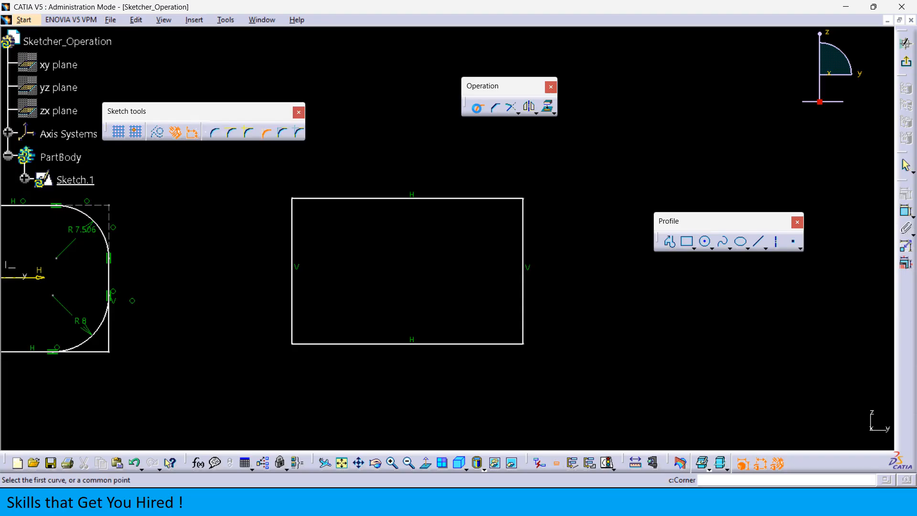
left_click(215, 136)
mouse_move(255, 166)
left_mouse_down()
mouse_move(502, 382)
mouse_move(571, 386)
left_mouse_up()
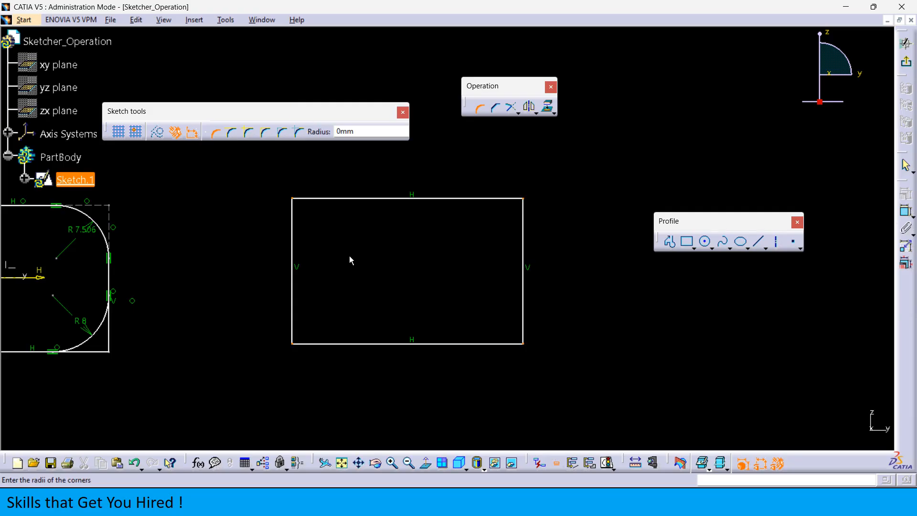
middle_click_drag(311, 230, 319, 192)
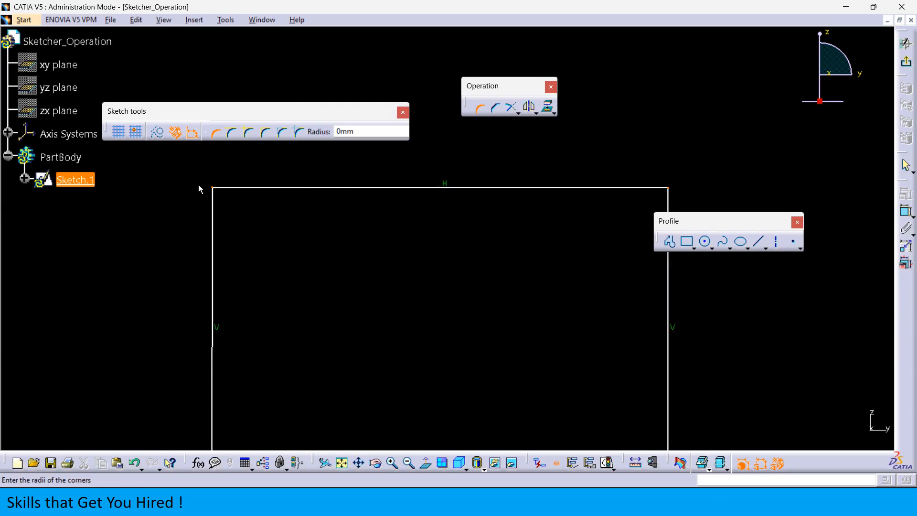
middle_click_drag(272, 241, 109, 265)
middle_click_drag(288, 282, 428, 287)
double_click(364, 131)
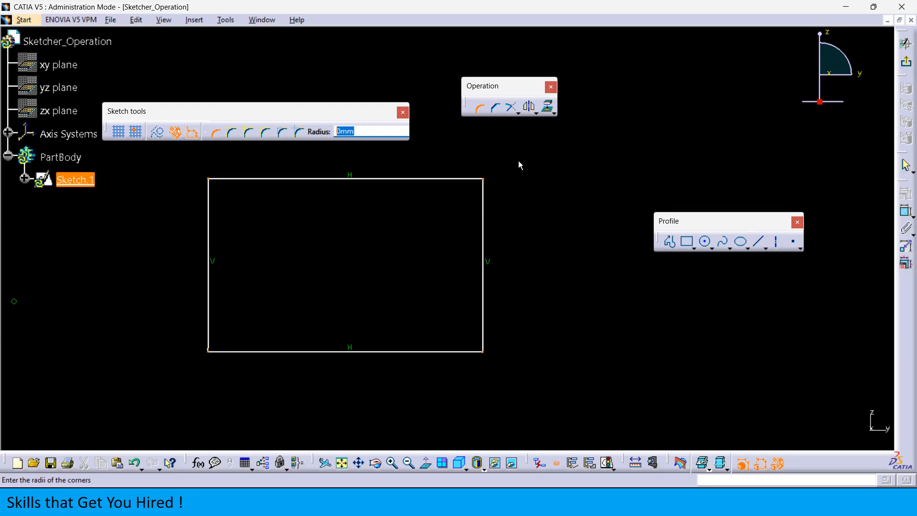
type("8")
key("Return")
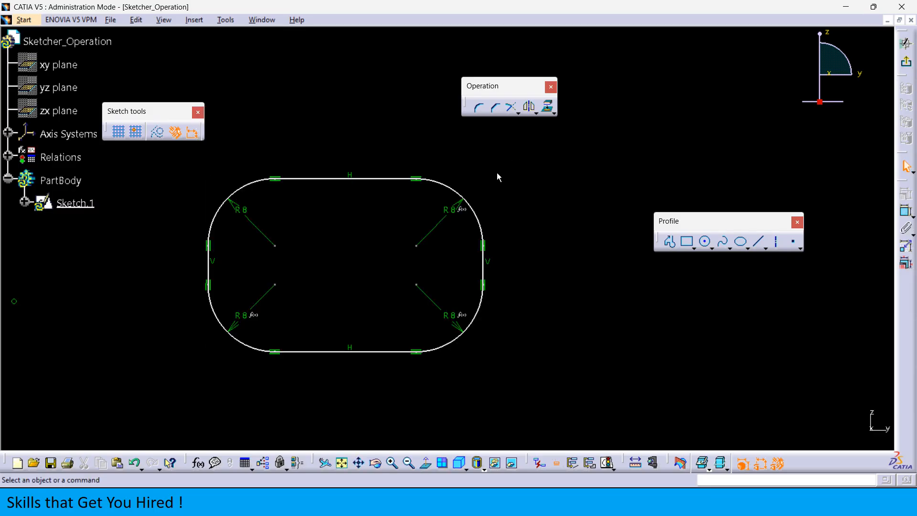
- Set the driving radius at the new rectangle's upper-left corner to 4 mm
middle_click_drag(372, 247, 397, 225)
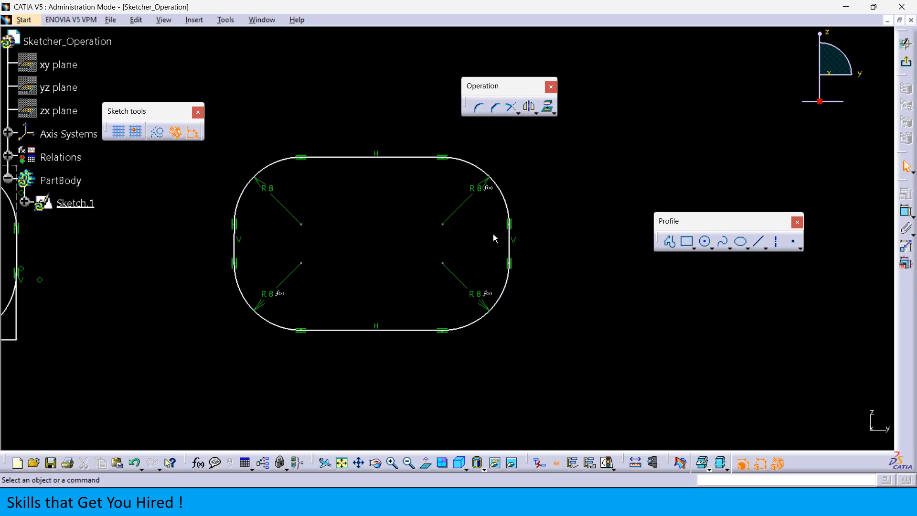
mouse_move(405, 210)
middle_mouse_down()
mouse_move(432, 231)
mouse_move(359, 215)
middle_mouse_up()
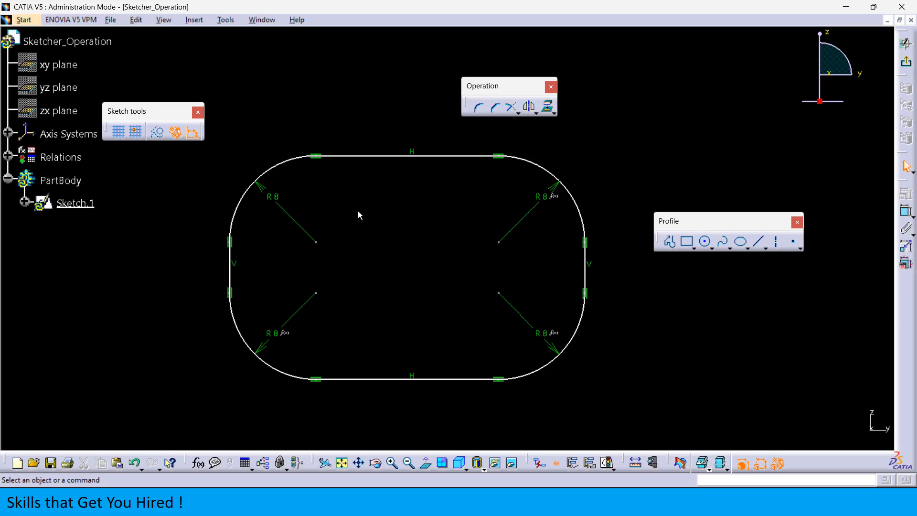
double_click(276, 196)
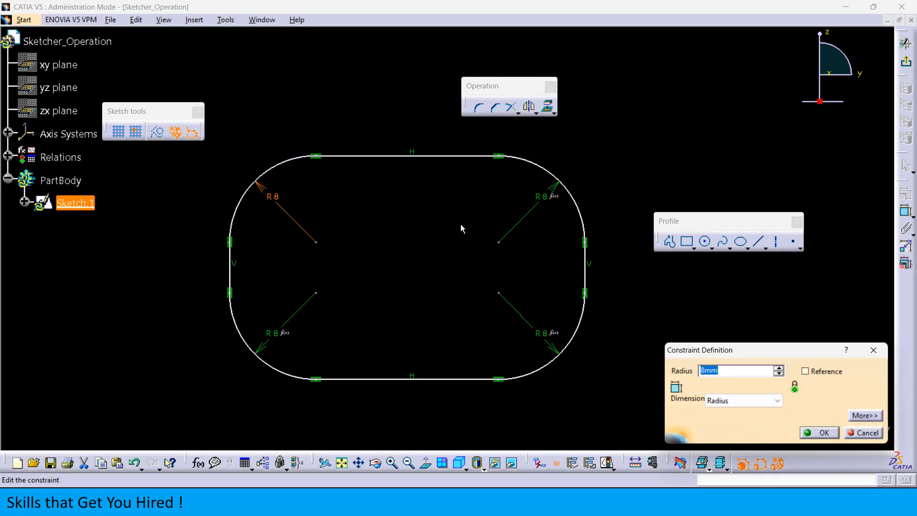
type("4")
key("Return")
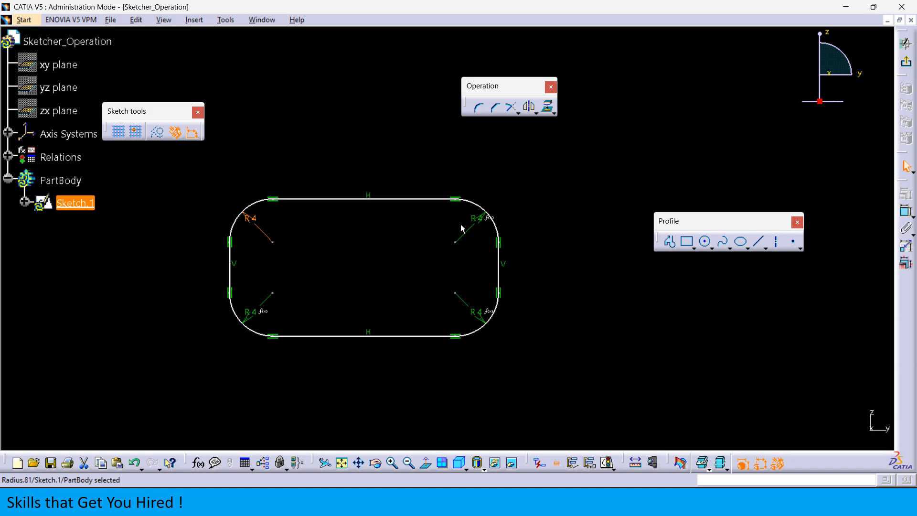
- Change the driving corner radius at the rectangle's upper-left to 8 mm
double_click(252, 218)
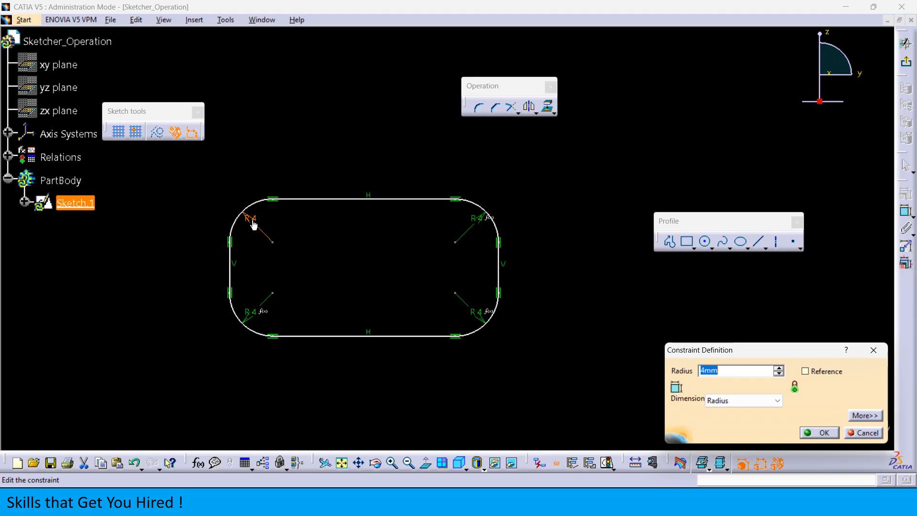
type("8")
key("Return")
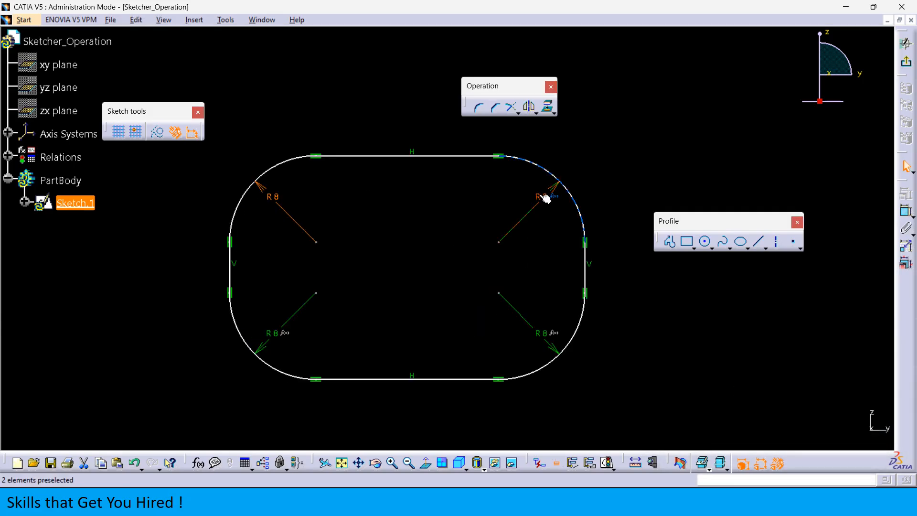
- Delete both rounded rectangles with all their constraints and dismiss the knowledge report
middle_click_drag(357, 274, 473, 276)
mouse_move(753, 345)
left_mouse_down()
mouse_move(139, 158)
mouse_move(138, 142)
left_mouse_up()
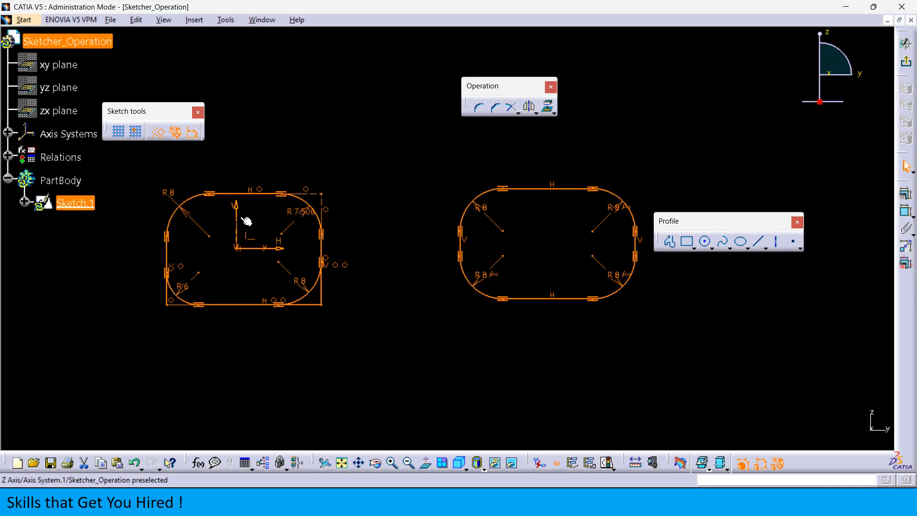
key("Delete")
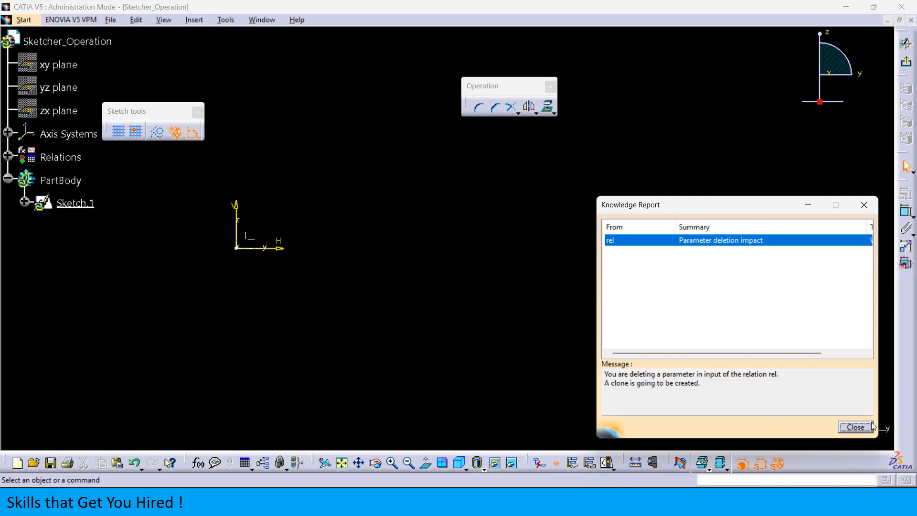
left_click(858, 429)
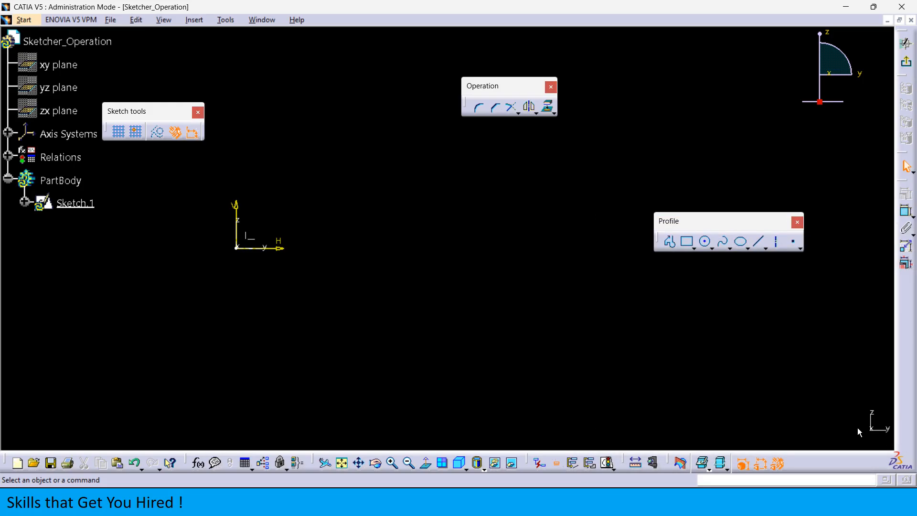
left_click(343, 465)
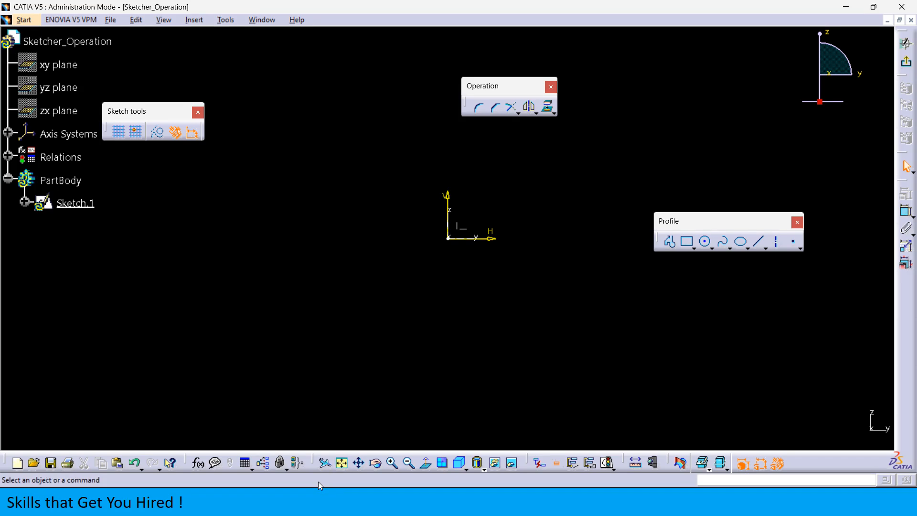
left_click(693, 247)
left_click_drag(698, 262, 664, 300)
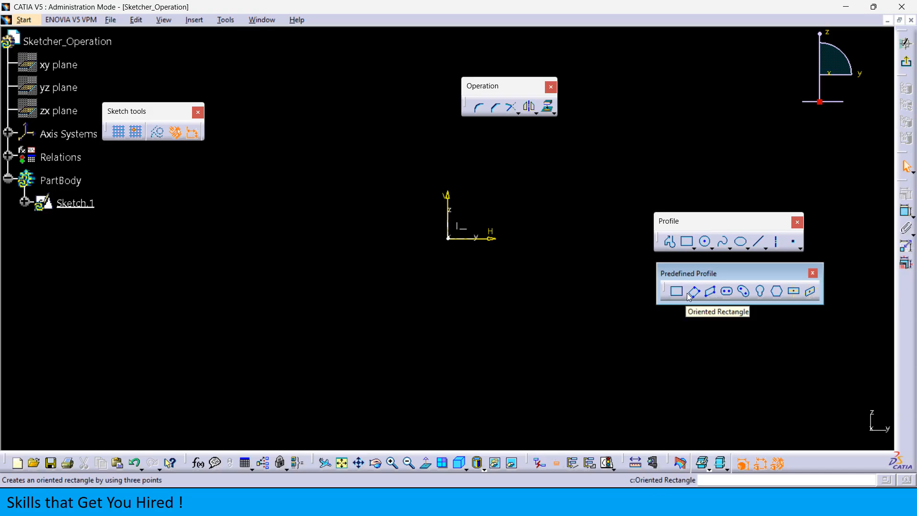
left_click(813, 273)
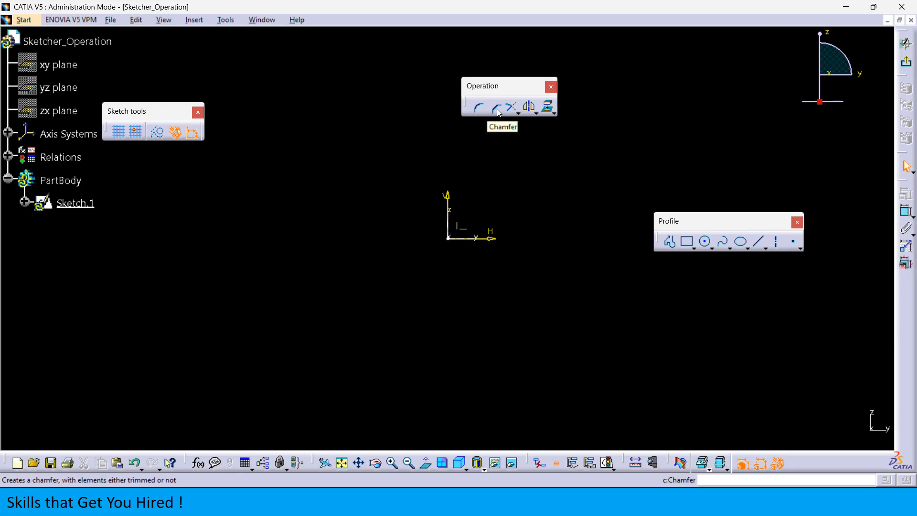
- Sketch a rectangle enclosing the sketch origin, extending farther to the left of and below it
left_click(686, 241)
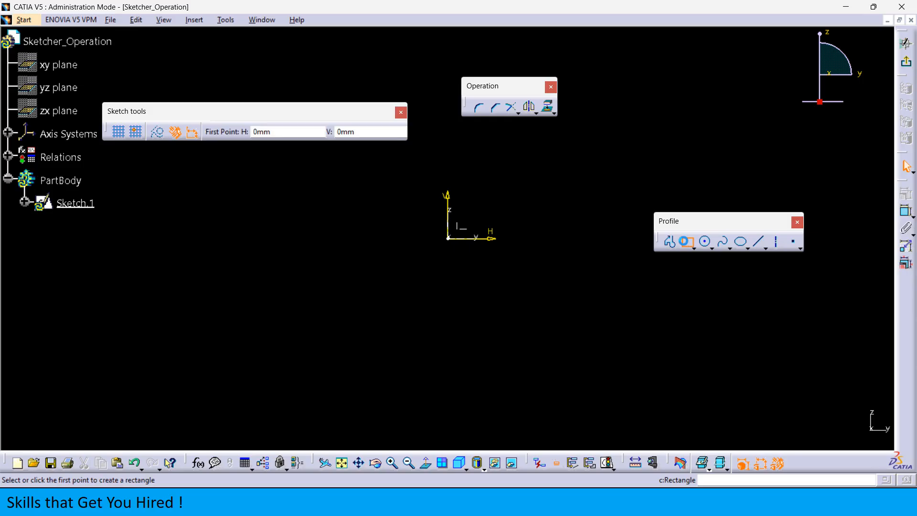
left_click(286, 180)
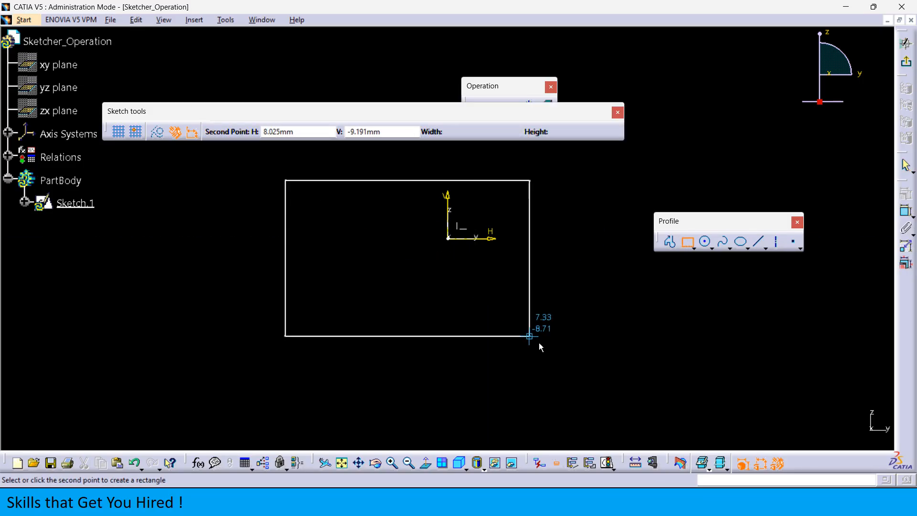
left_click(567, 356)
left_click(628, 351)
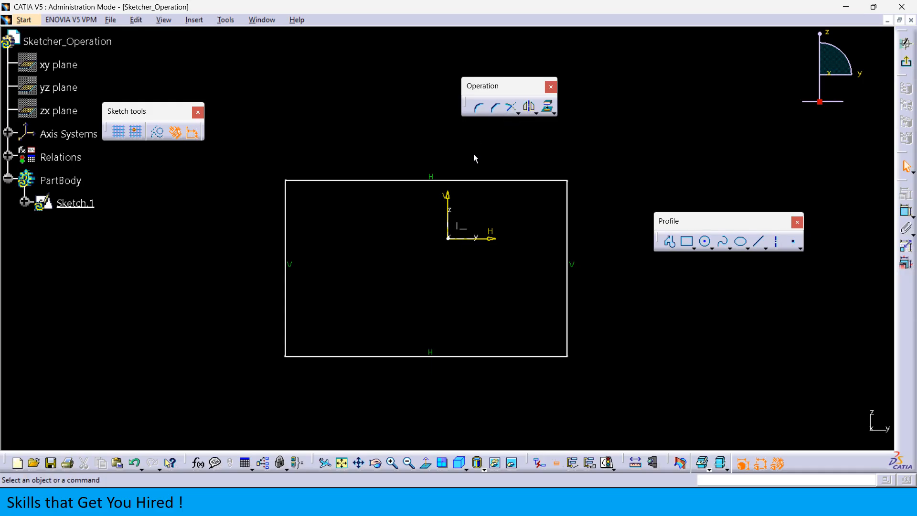
- Switch to the PowerPoint slide show, advance the Operation slide until Chamfer is listed, and return to CATIA
key("alt+Tab")
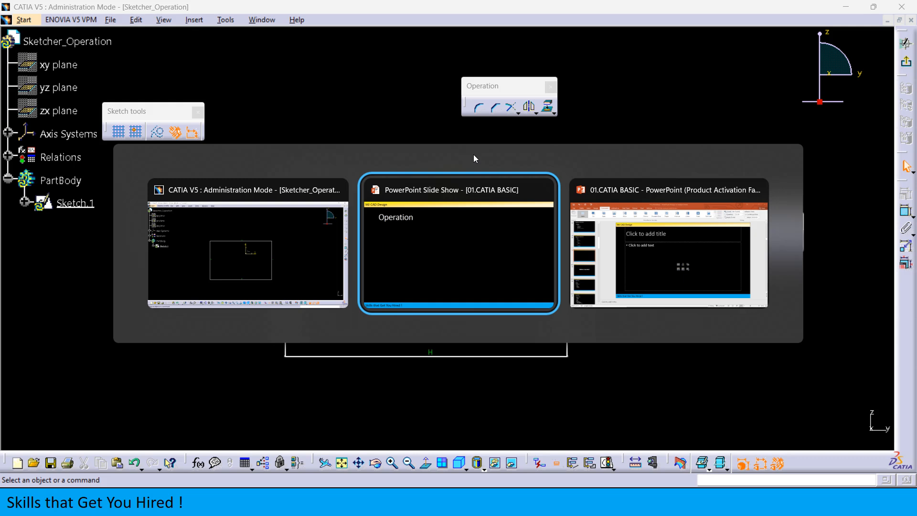
key("Right")
key("Right")
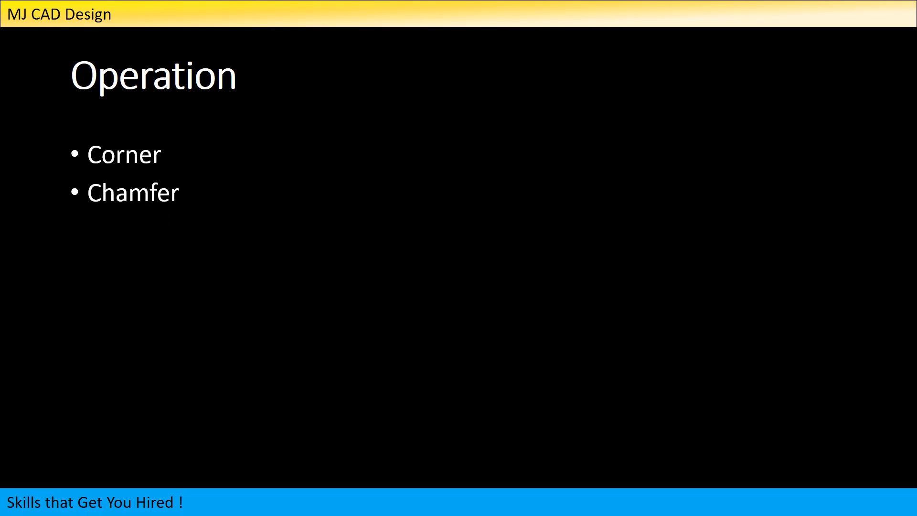
key("alt+Tab")
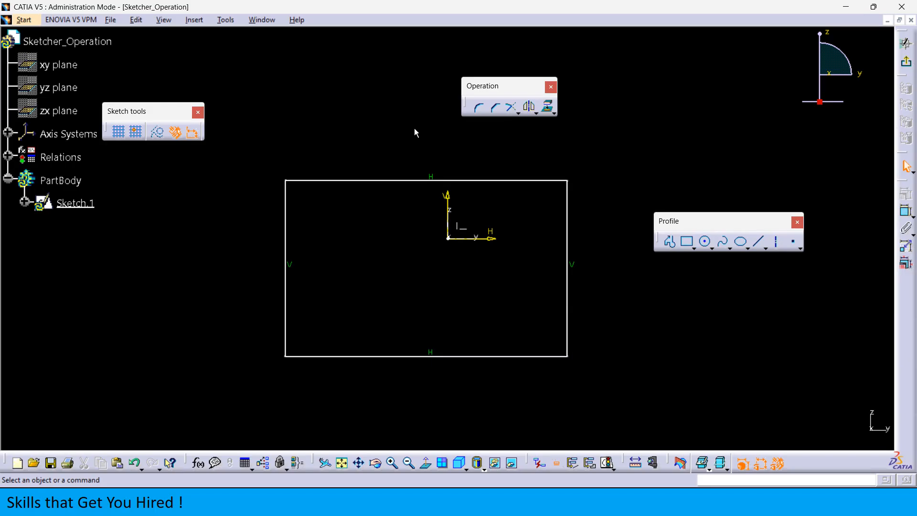
- Chamfer the rectangle's upper-left corner at 45 degrees with a 5 mm length, trimming both sides
left_click(490, 110)
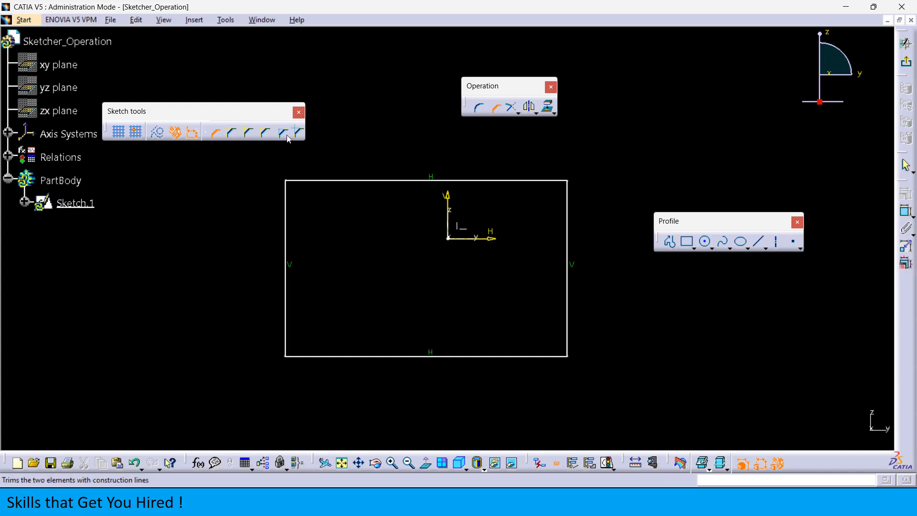
left_click(288, 203)
left_click(307, 181)
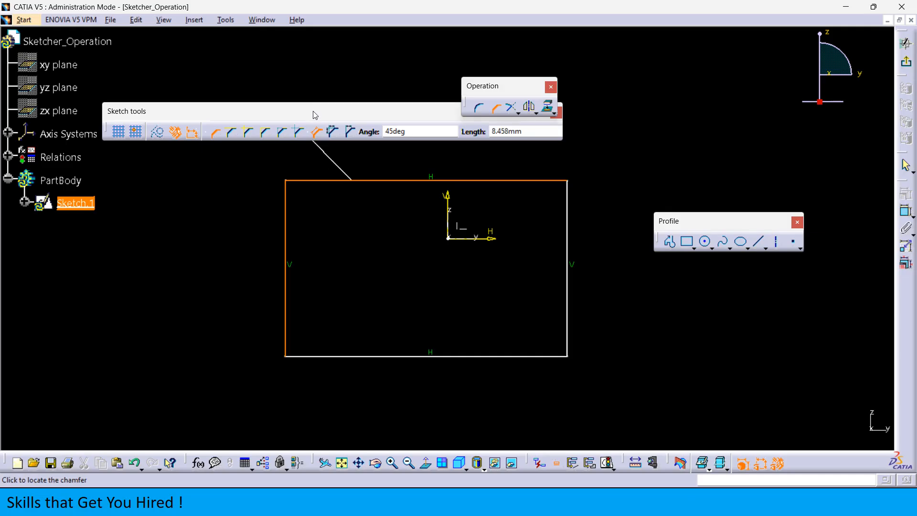
left_click_drag(311, 110, 247, 147)
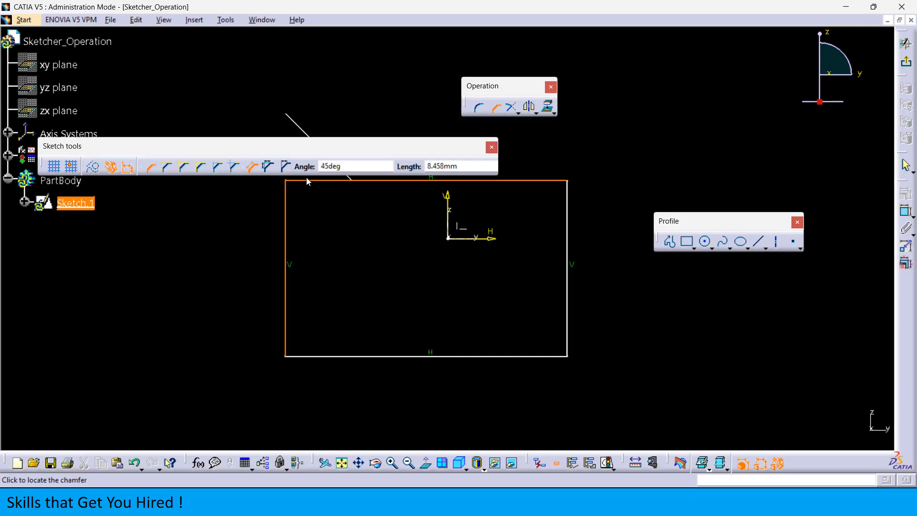
double_click(341, 166)
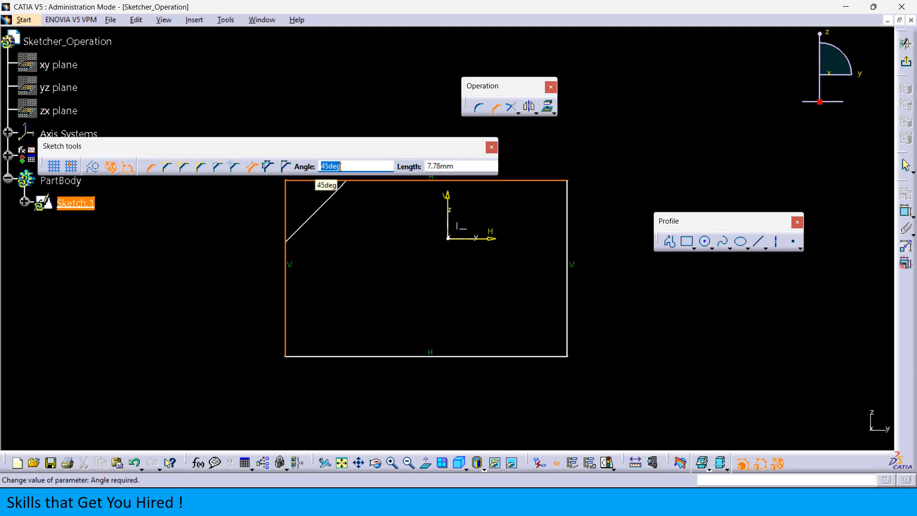
double_click(447, 166)
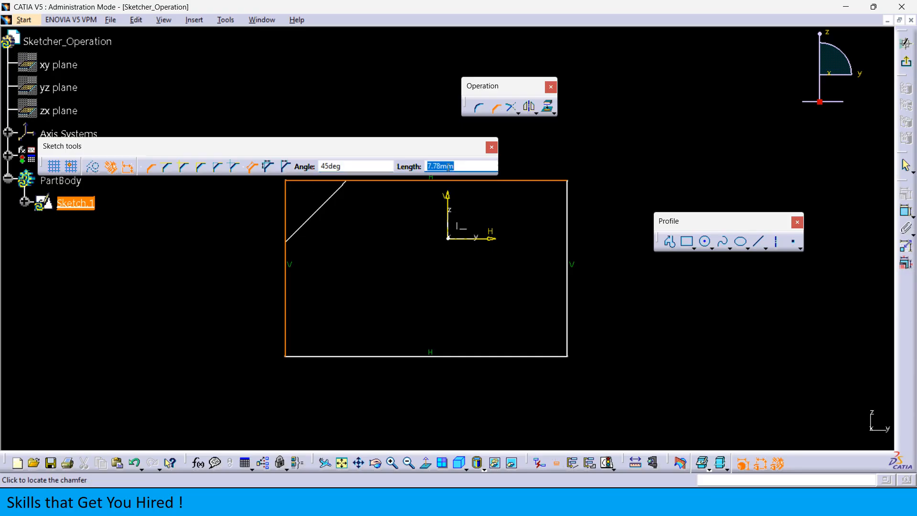
type("5")
key("Return")
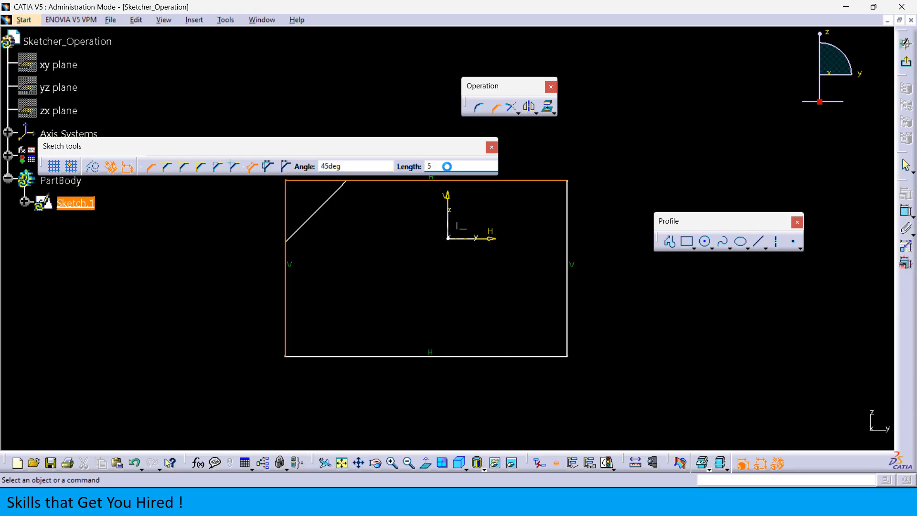
- Move the upper-left chamfer's angle dimension outside the rectangle, just below the chamfer
mouse_move(412, 272)
left_mouse_down()
mouse_move(188, 315)
mouse_move(219, 325)
mouse_move(261, 255)
left_mouse_up()
left_click(336, 322)
left_click(373, 264)
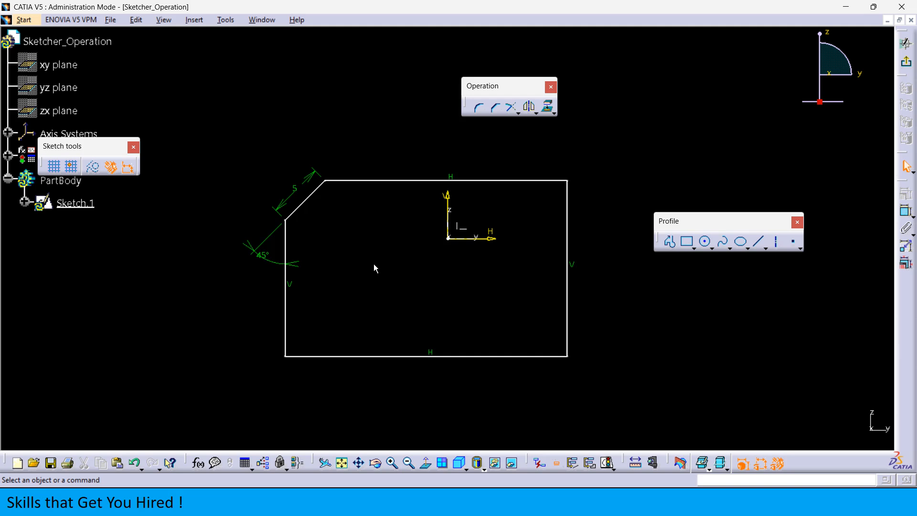
- Chamfer the rectangle's upper-right corner at 45 degrees with a 5 mm length, leaving both sides untrimmed
middle_click_drag(374, 264, 355, 266)
left_click(495, 109)
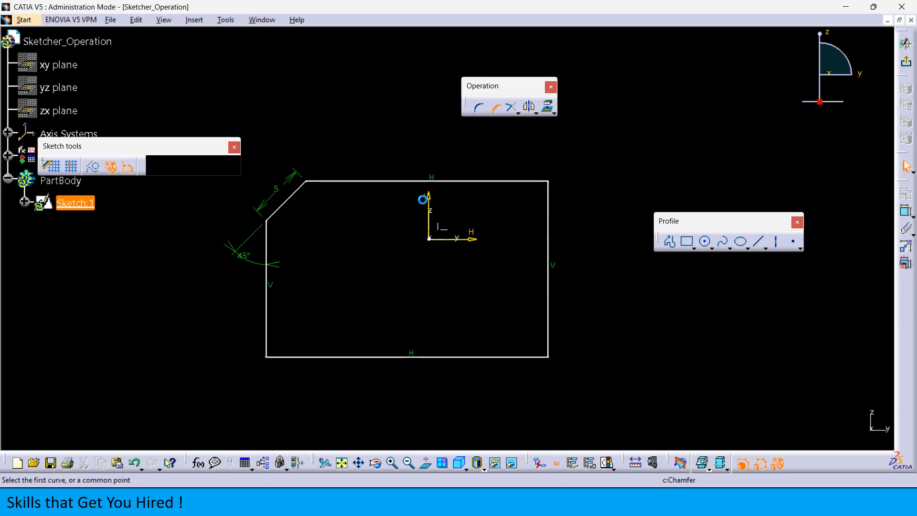
middle_click_drag(402, 214, 354, 207)
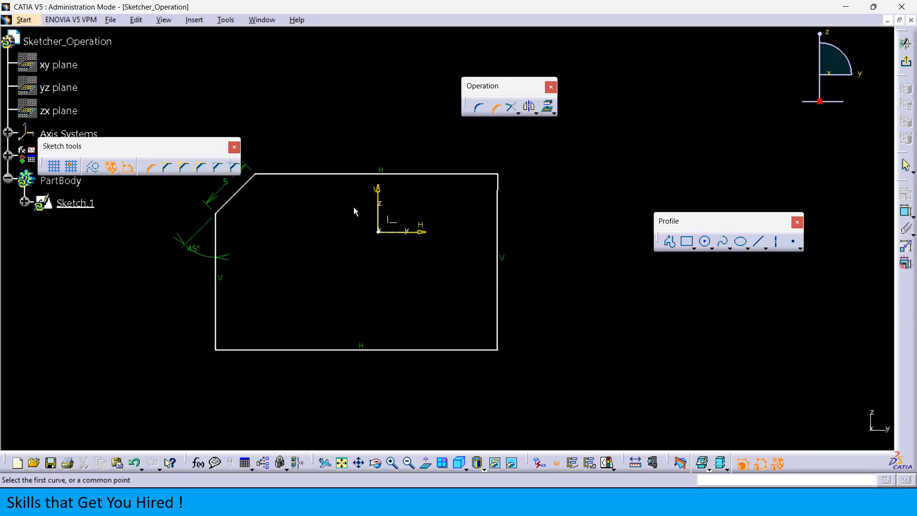
left_click(178, 168)
left_click(437, 175)
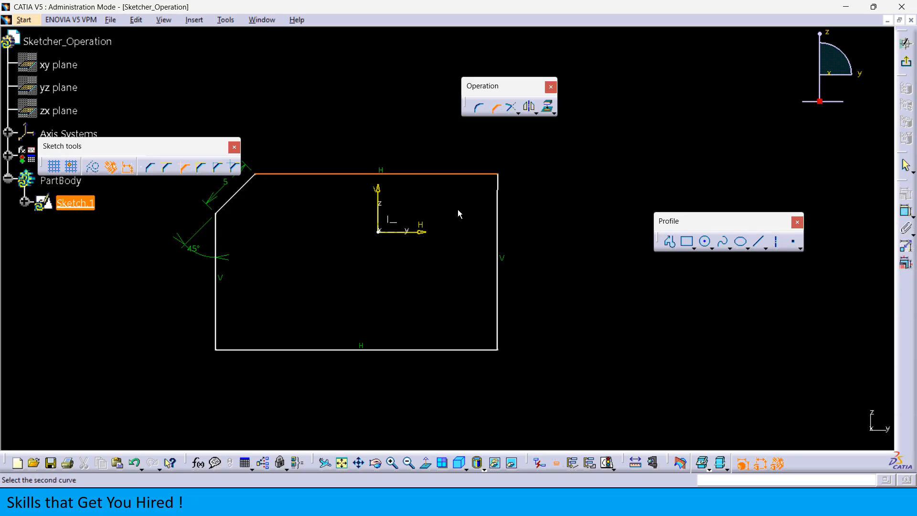
left_click(498, 205)
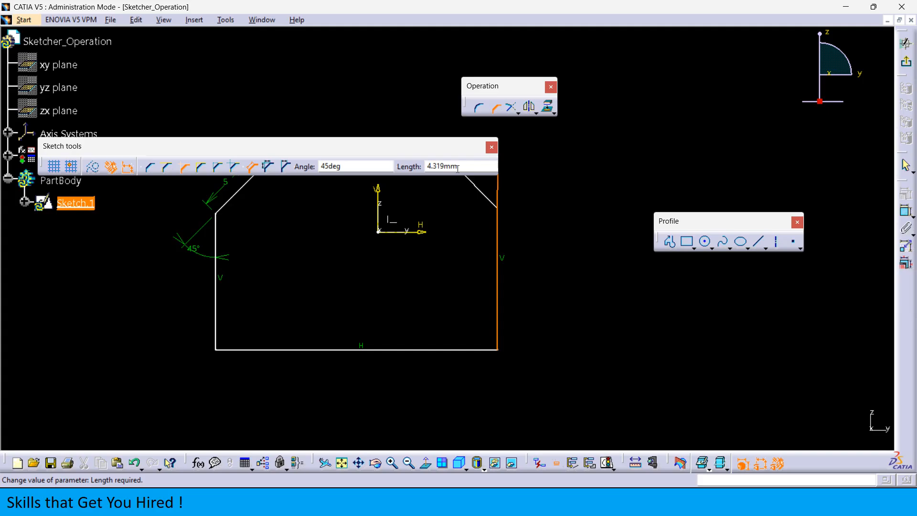
type("5")
key("Return")
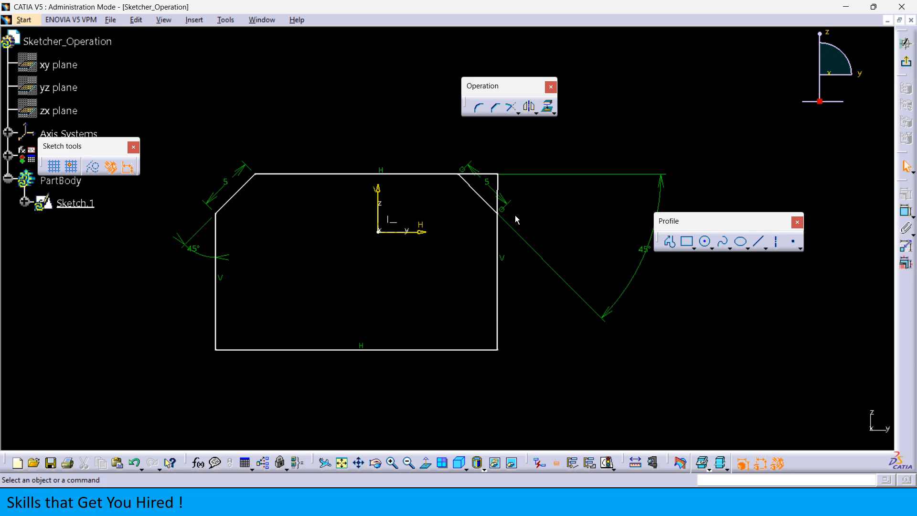
- Chamfer the rectangle's lower-left corner about 3.5 mm long at 45 degrees, trimming the sides with construction lines
left_click(495, 108)
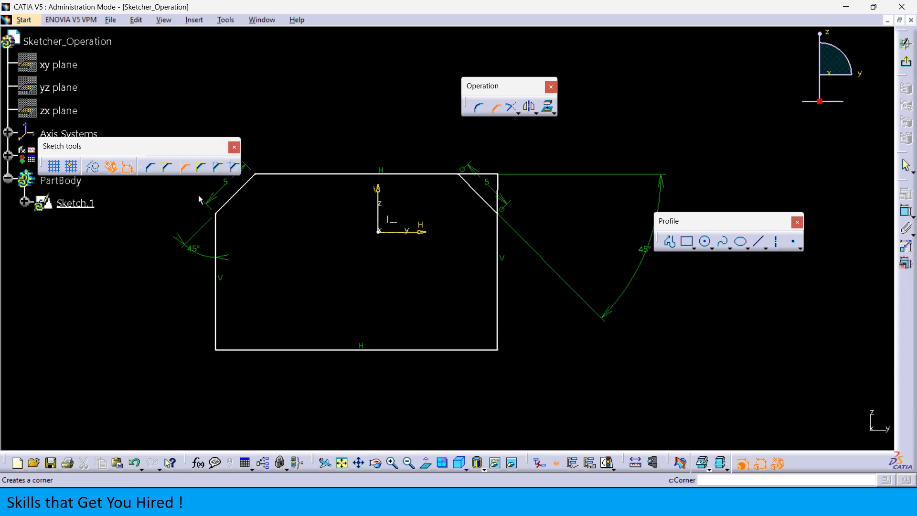
left_click(218, 172)
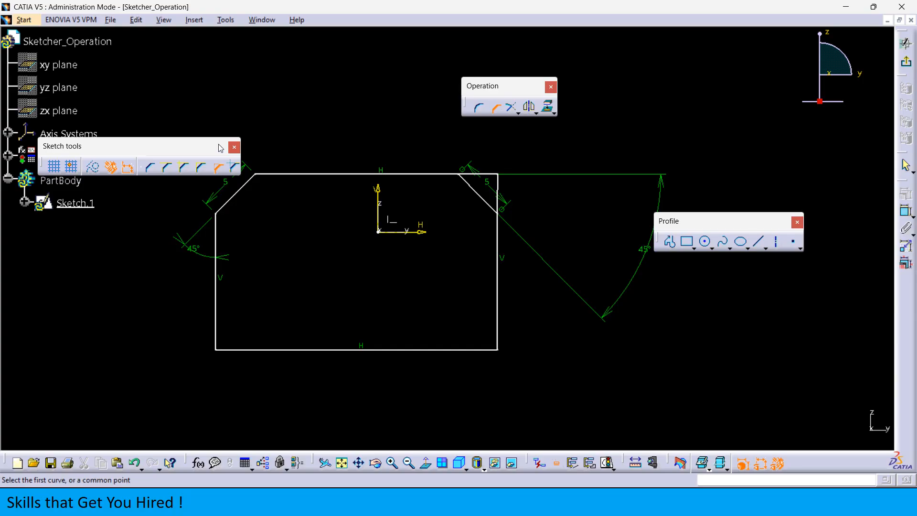
left_click(236, 350)
left_click(220, 336)
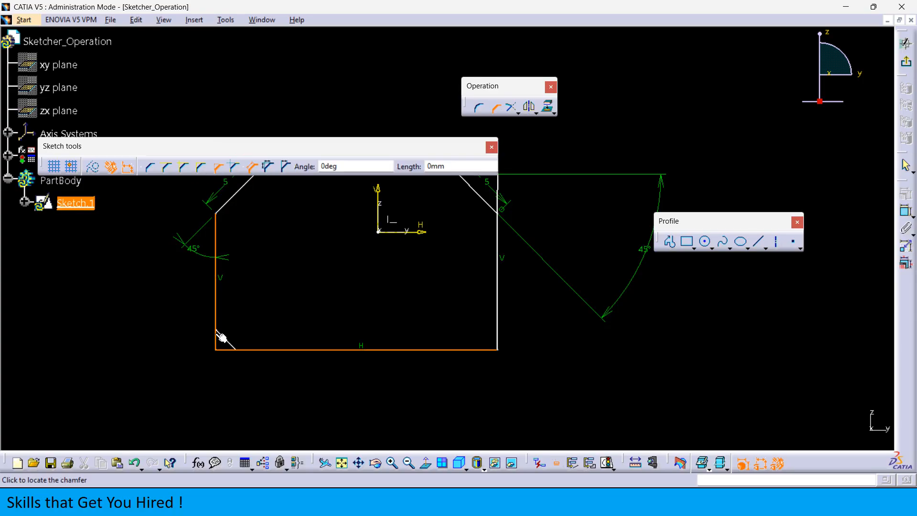
left_click(238, 344)
- Reposition the lower-left chamfer's length and angle dimensions close around the corner
middle_click_drag(216, 354, 257, 340)
mouse_move(113, 225)
left_mouse_down()
mouse_move(215, 314)
mouse_move(258, 336)
left_mouse_up()
mouse_move(258, 336)
middle_mouse_down("ctrl")
mouse_move(233, 309)
mouse_move(345, 256)
middle_mouse_up("ctrl")
left_click(195, 329)
left_click(239, 317)
left_click_drag(236, 317, 218, 357)
left_click(341, 280)
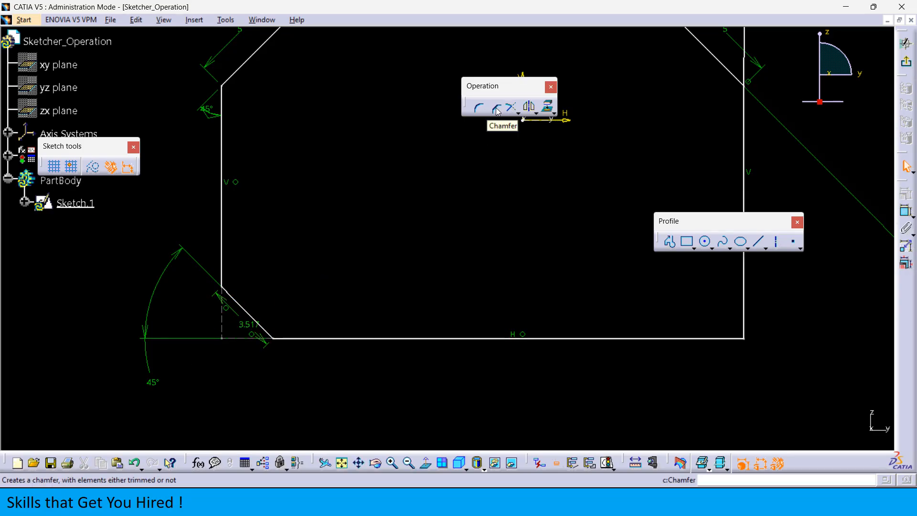
- Set the lower-left chamfer's length to 5 mm
mouse_move(249, 326)
left_mouse_down()
mouse_move(204, 349)
mouse_move(228, 348)
mouse_move(273, 310)
left_mouse_up()
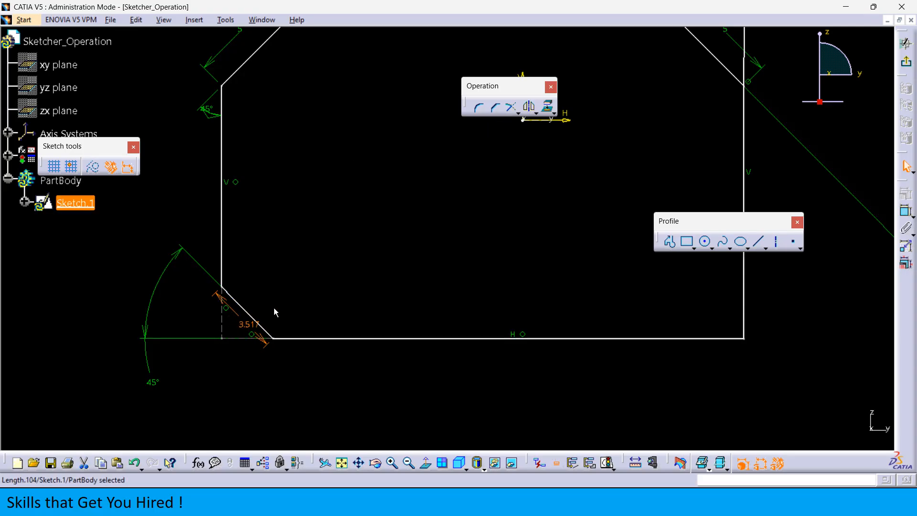
double_click(243, 324)
type("5mm")
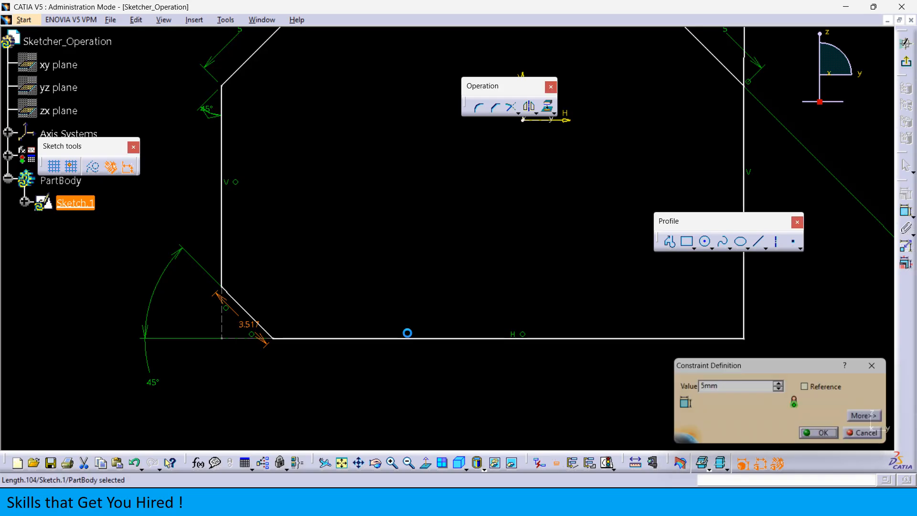
key("Return")
- Sketch a separate rectangle to the right of the chamfered one, ending at about H 63 mm, V -15 mm
middle_click_drag(354, 279, 354, 349)
middle_click_drag(377, 274, 57, 319)
middle_click_drag(363, 294, 226, 282)
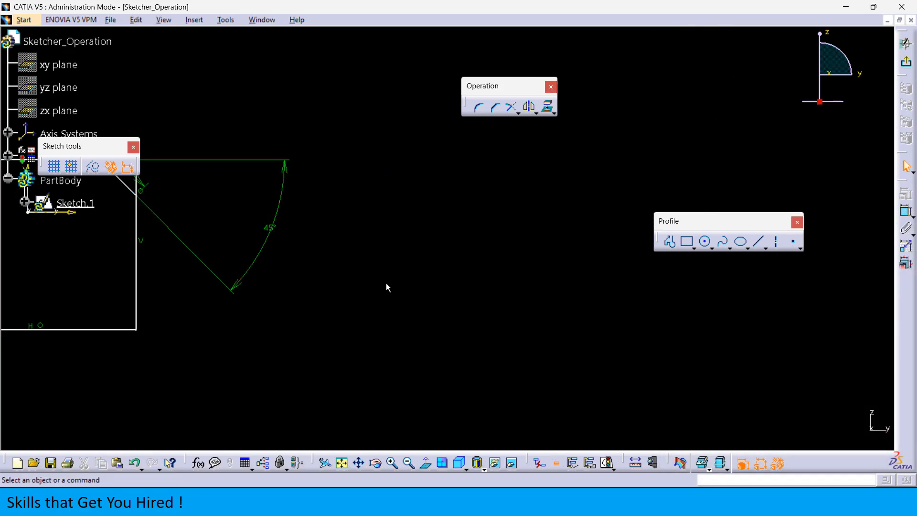
left_click(687, 241)
left_click(439, 192)
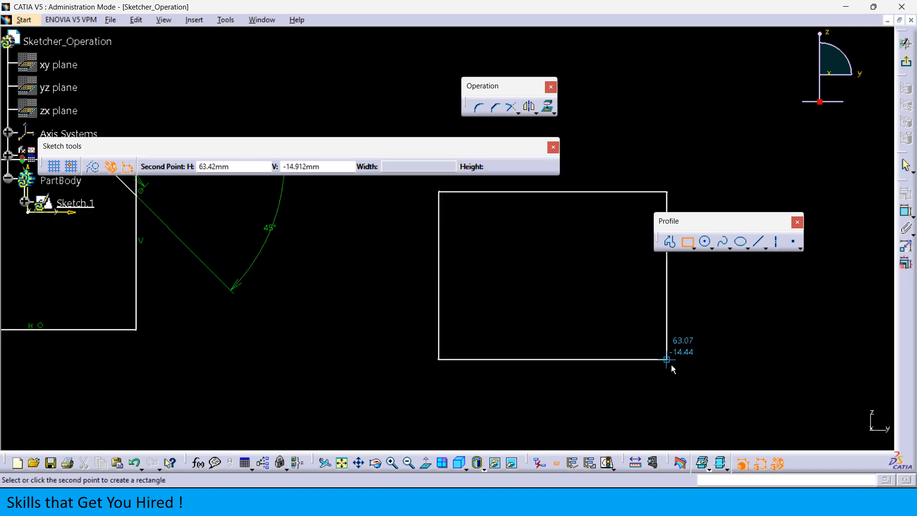
left_click(669, 362)
middle_click_drag(515, 251, 443, 234)
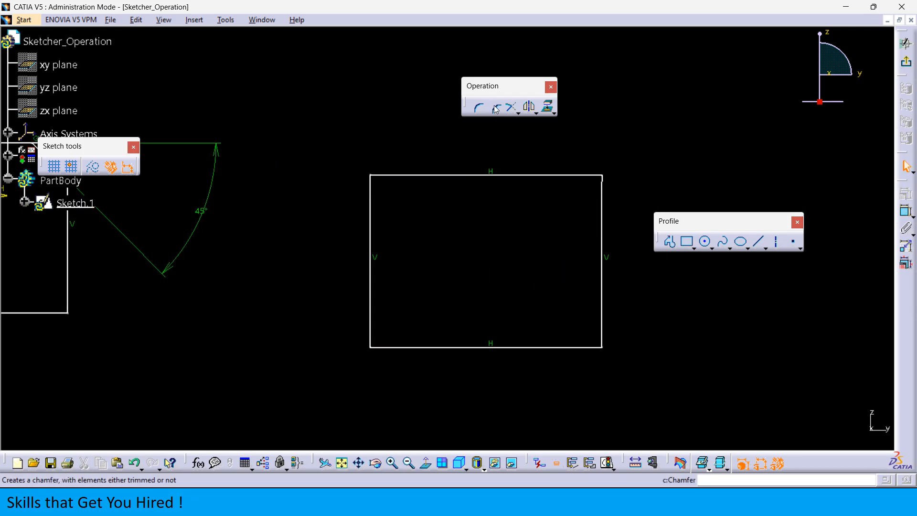
- Chamfer all four corners of the new rectangle together at 45 degrees and 5 mm length, trimming with construction lines
left_click(496, 107)
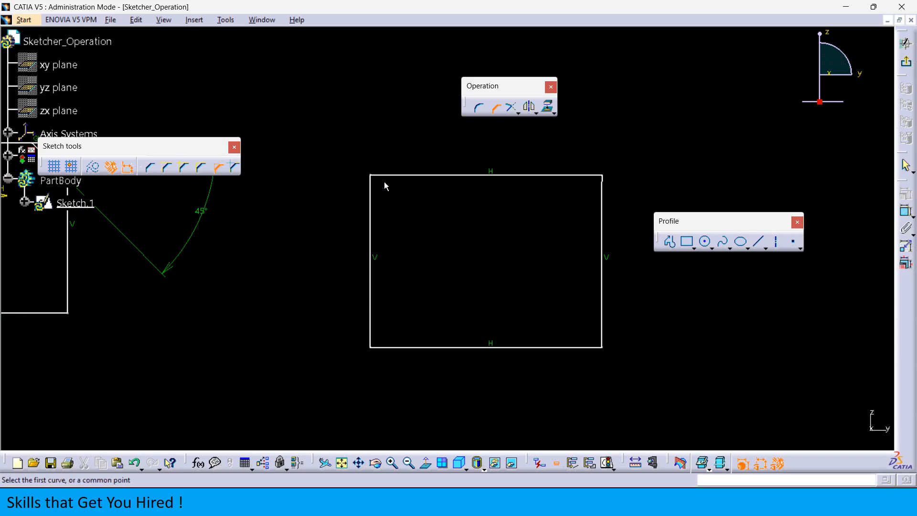
middle_click_drag(436, 234, 410, 234)
left_click_drag(300, 141, 620, 381)
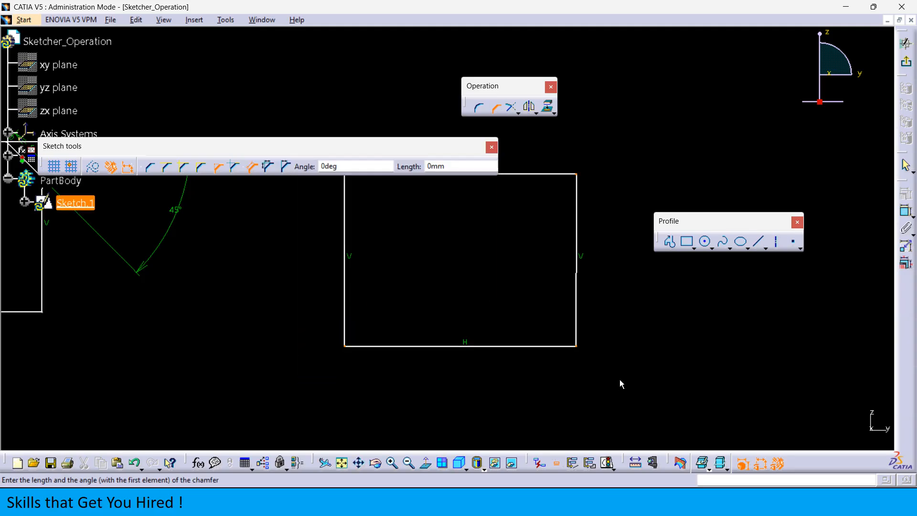
key("Tab")
type("45")
key("Tab")
key("BackSpace")
type("5")
key("Return")
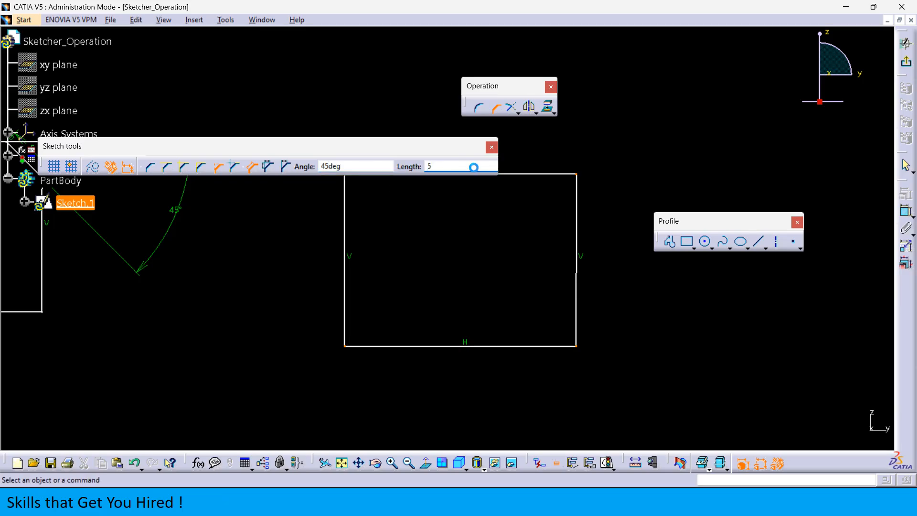
middle_click_drag(421, 146, 360, 156)
middle_click_drag(352, 249, 430, 258)
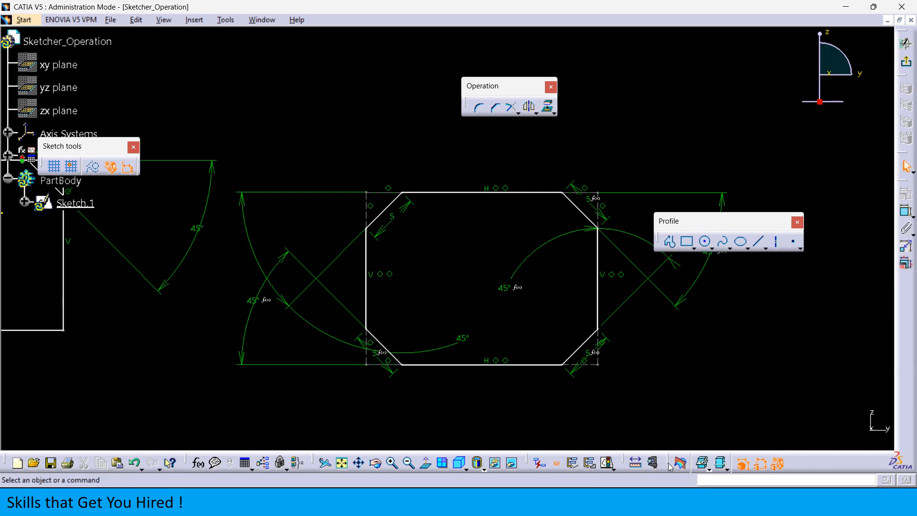
- Float the Visualization toolbar above the sketch and hide the dimensional and geometrical constraints
left_click_drag(342, 139, 342, 139)
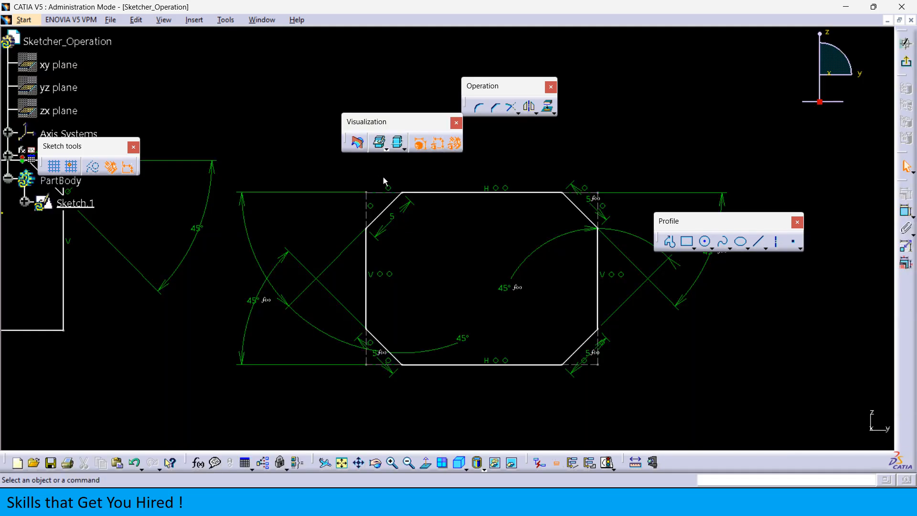
left_click(437, 143)
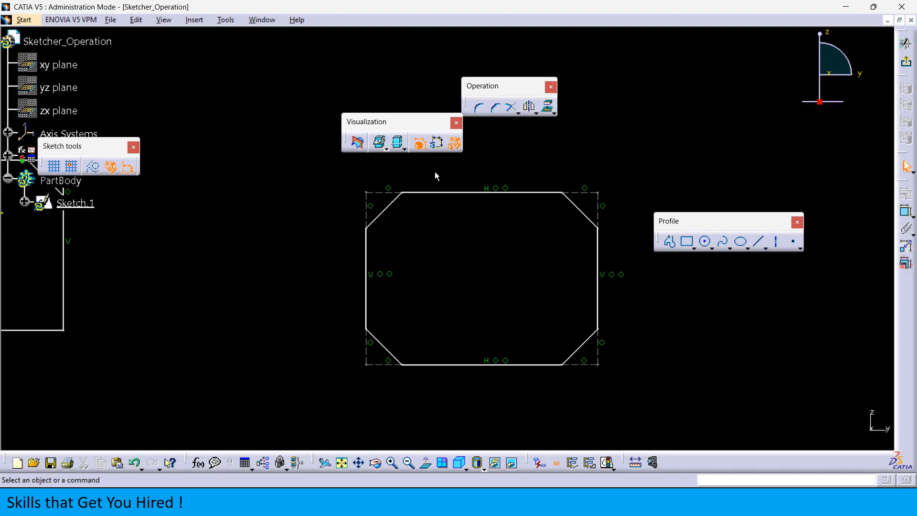
left_click(455, 144)
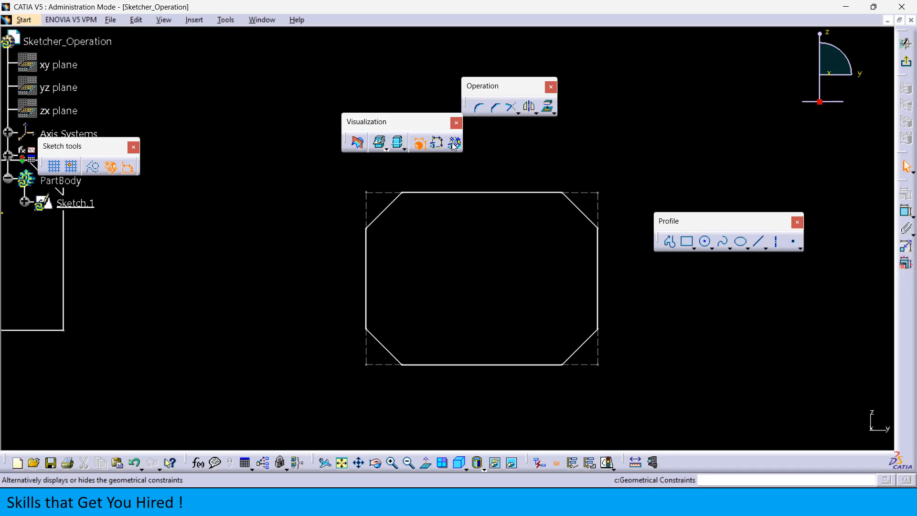
- Show the geometrical and dimensional constraints of the sketch again
left_click(455, 146)
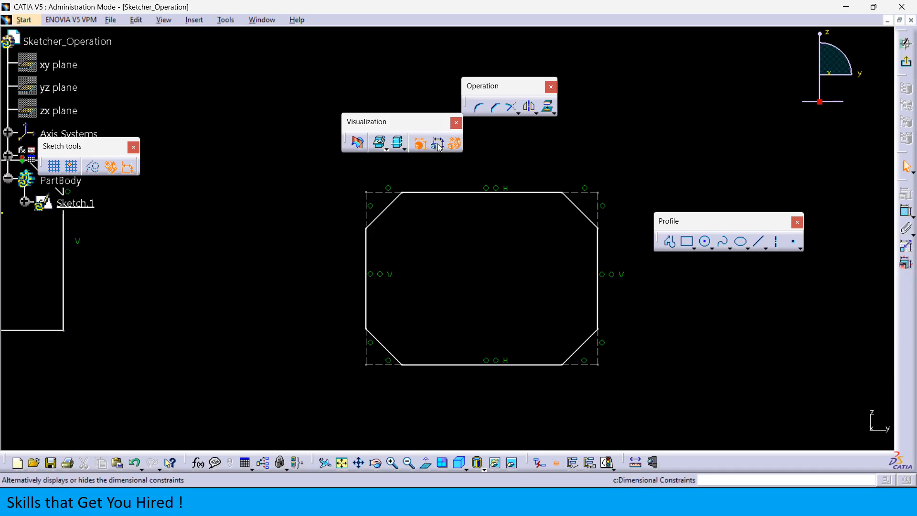
left_click(437, 143)
- With both rectangles in view, hide the sketch constraints and redisplay them
mouse_move(466, 266)
middle_mouse_down("ctrl")
mouse_move(466, 254)
mouse_move(476, 265)
mouse_move(487, 260)
mouse_move(505, 286)
mouse_move(518, 253)
mouse_move(503, 252)
mouse_move(512, 281)
middle_mouse_up("ctrl")
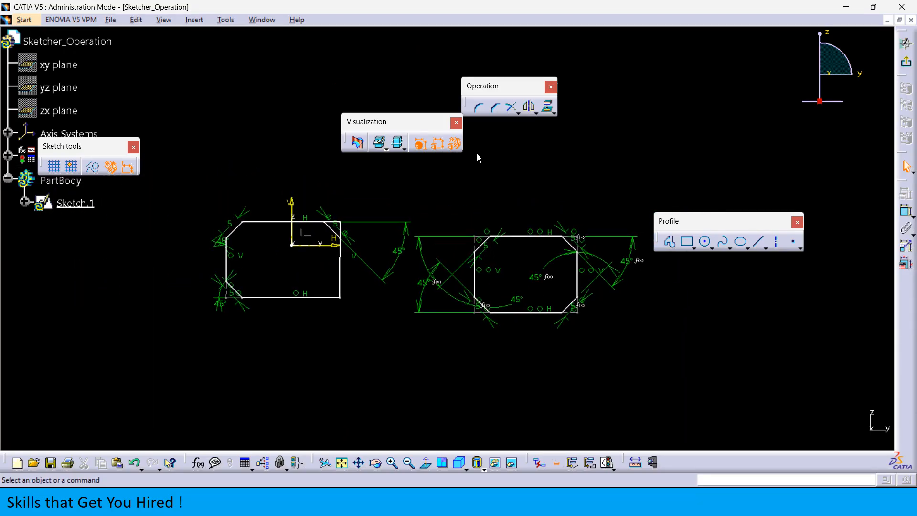
left_click(436, 144)
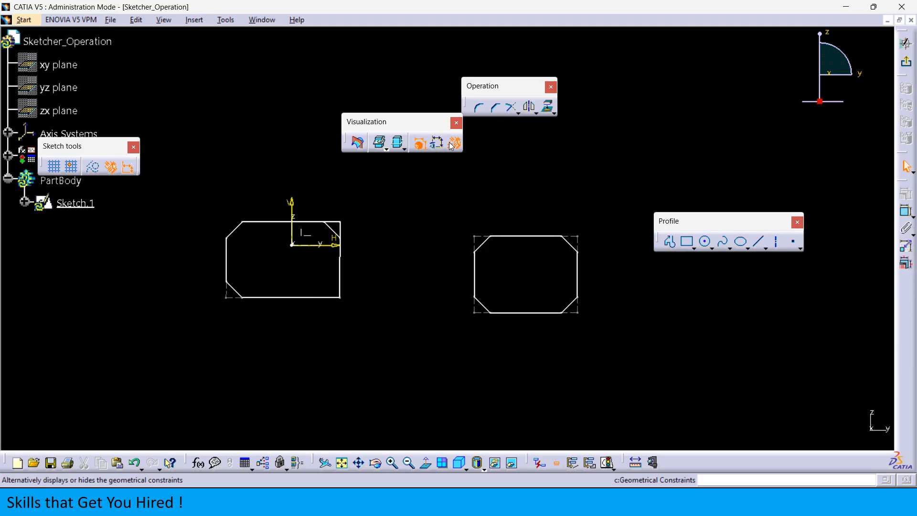
left_click(436, 144)
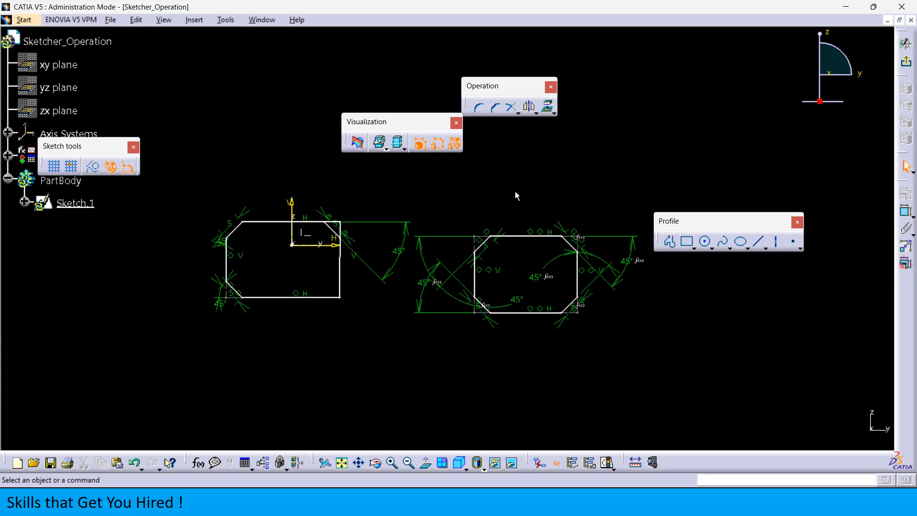
- Delete both chamfered rectangles with all their constraints, dismiss the parameter deletion report, and recenter the empty sketch
left_click_drag(669, 360, 147, 168)
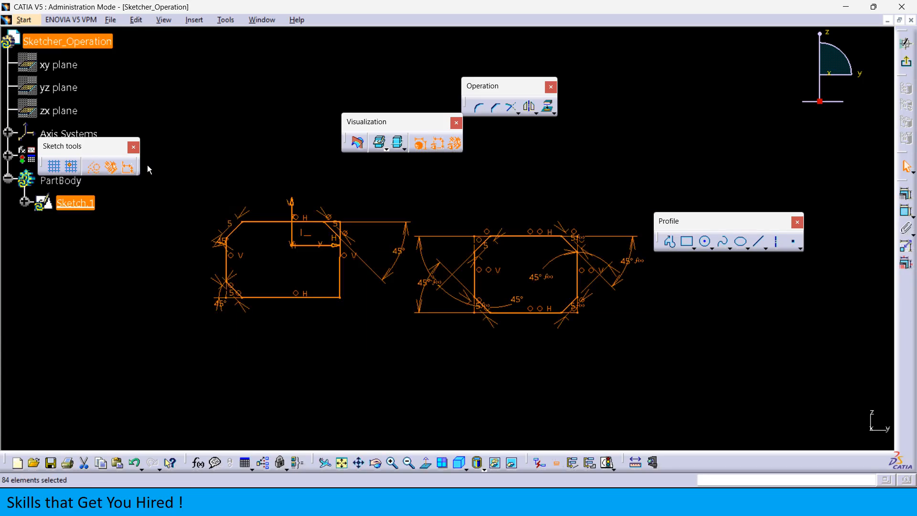
key("Delete")
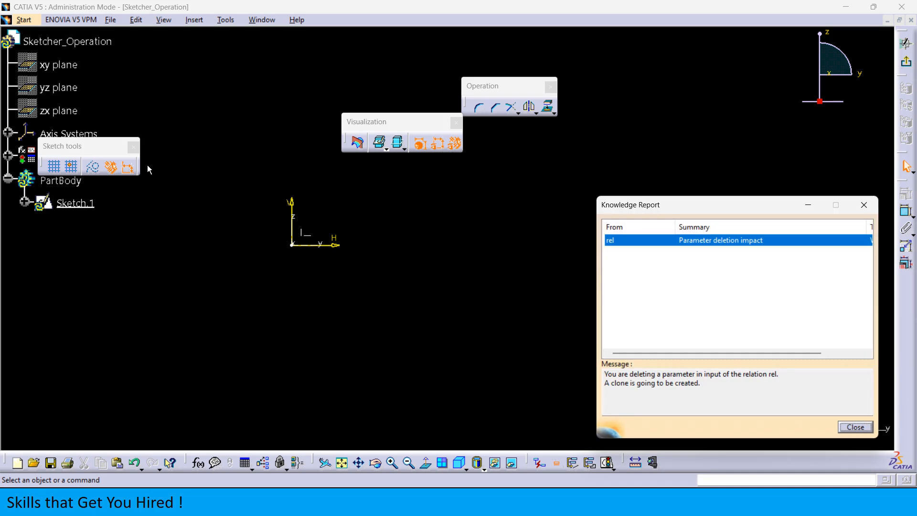
left_click(845, 428)
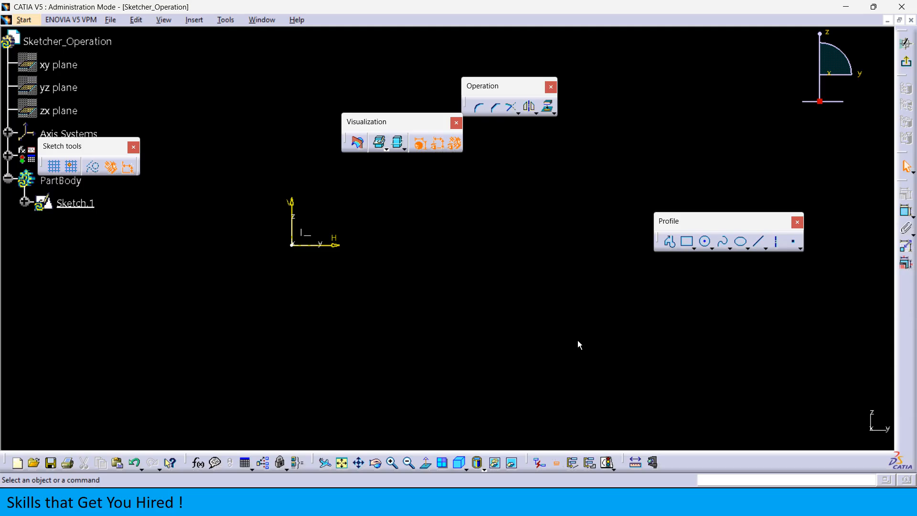
left_click(341, 462)
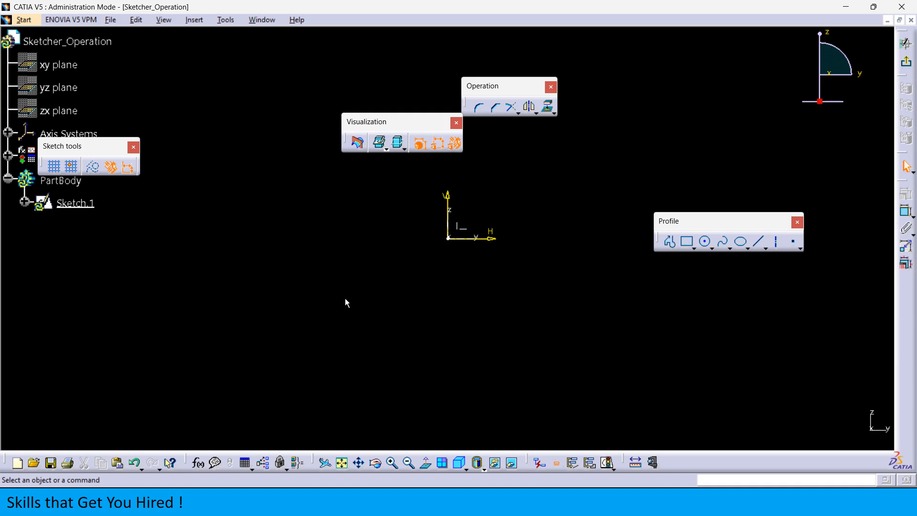
- Switch to the presentation, reveal the Re-limitations item on the Operation slide, and return to CATIA
key("alt+Tab")
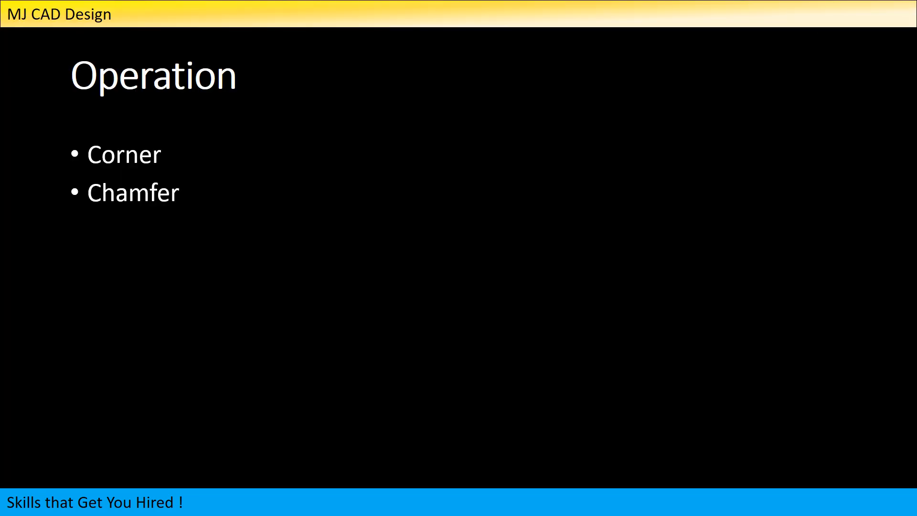
key("Right")
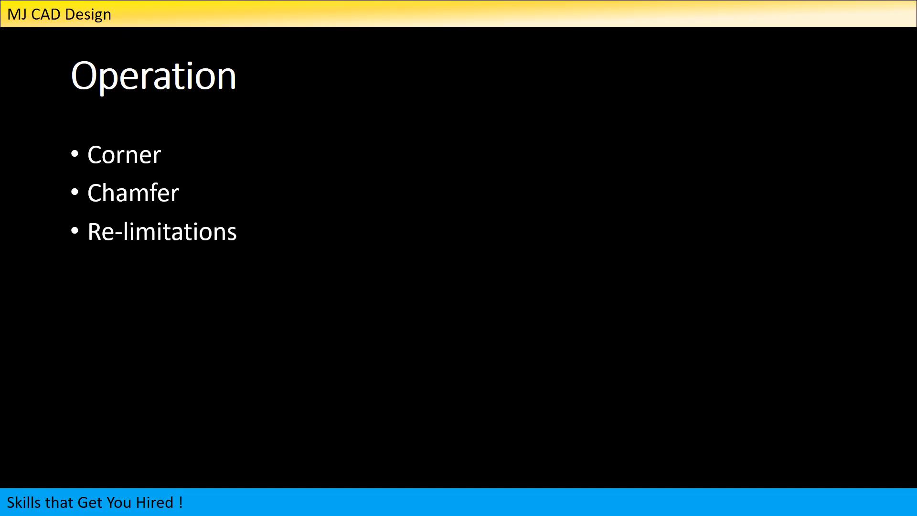
key("alt+Tab")
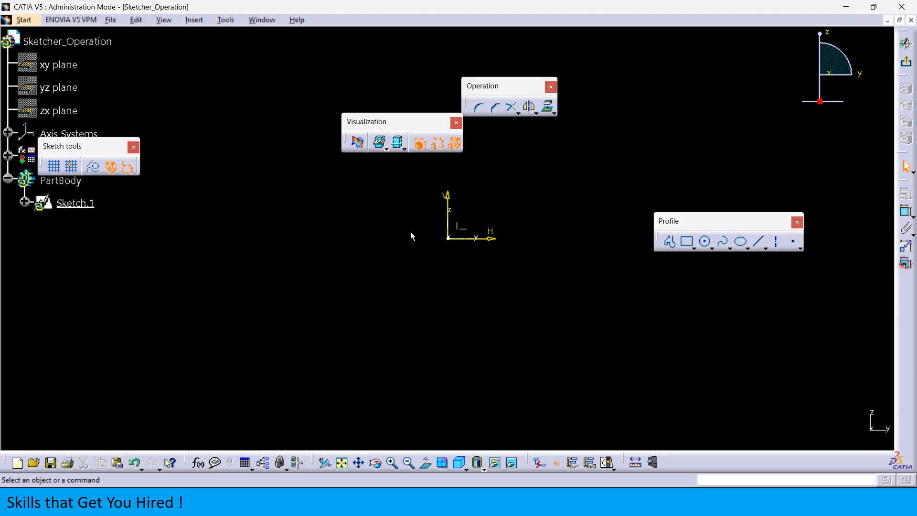
- Move the Visualization toolbar away from the sketch and float the Relimitations toolbar beside the Operation toolbar
left_click_drag(388, 123, 194, 436)
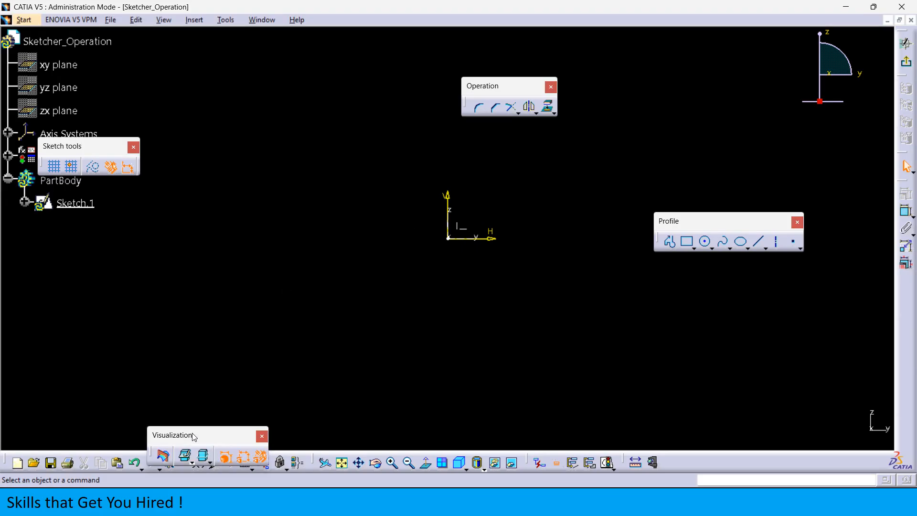
left_click(518, 114)
left_click(517, 113)
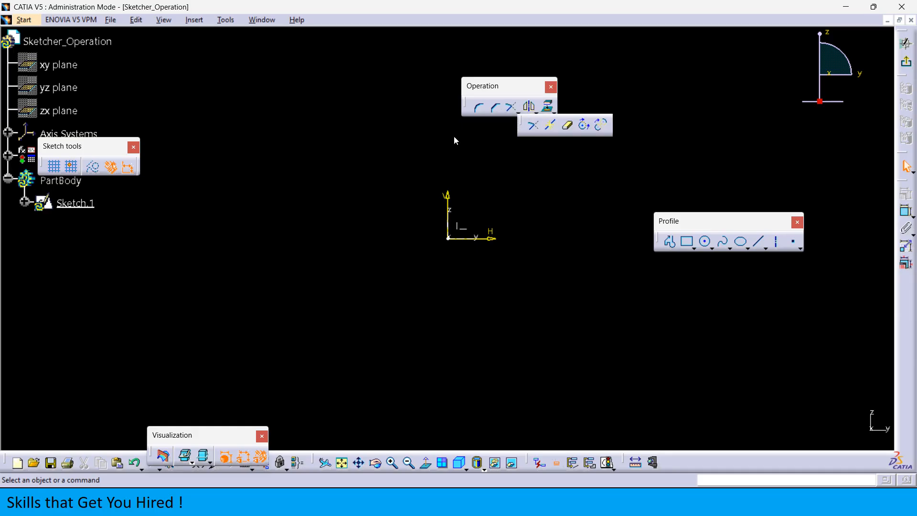
left_click_drag(374, 146, 381, 150)
left_click_drag(391, 115, 276, 107)
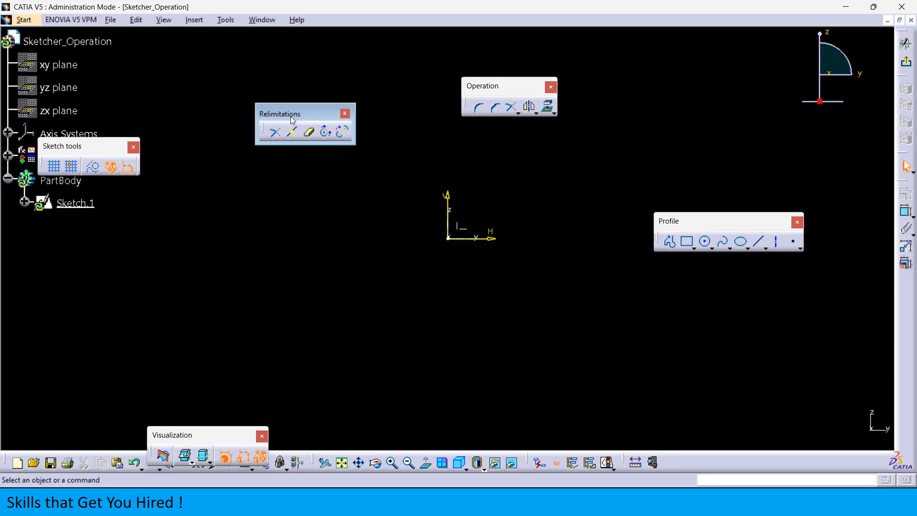
- Draw three crossing lines with Profile: a horizontal line, a vertical line about 11 mm long, and a diagonal crossing both
left_click(662, 240)
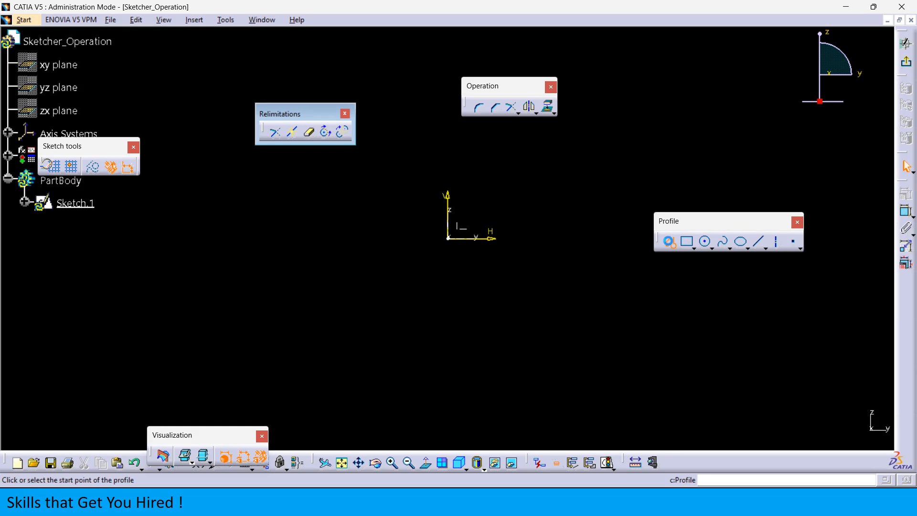
left_click(202, 238)
double_click(395, 238)
left_click(325, 208)
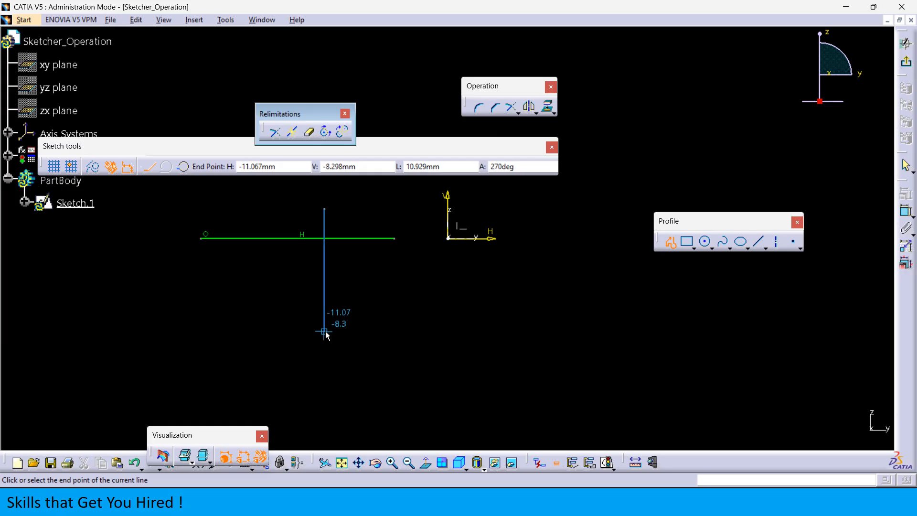
left_click(325, 331)
left_click(243, 219)
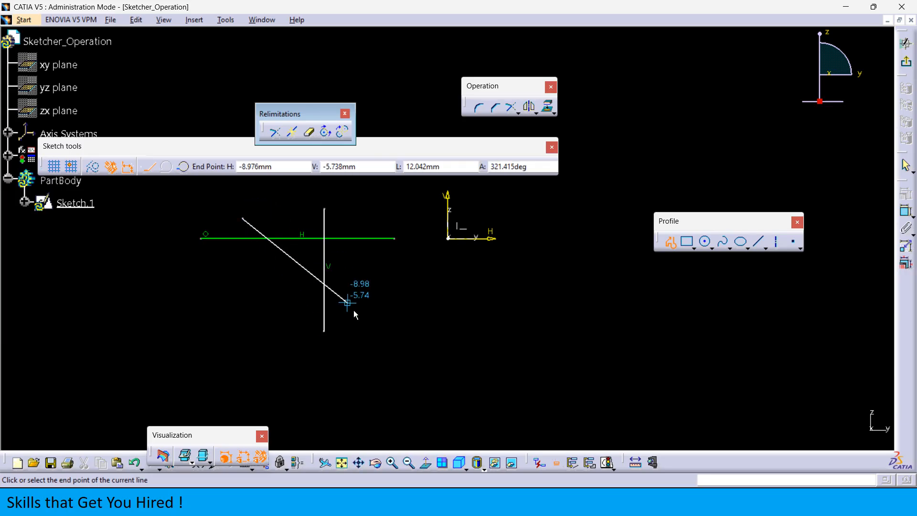
left_click(361, 325)
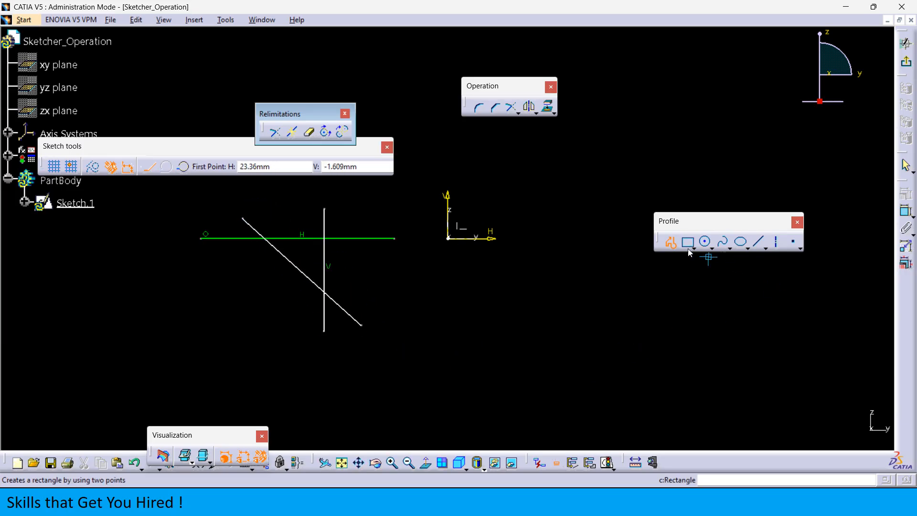
left_click(673, 247)
middle_click_drag(432, 283, 514, 284)
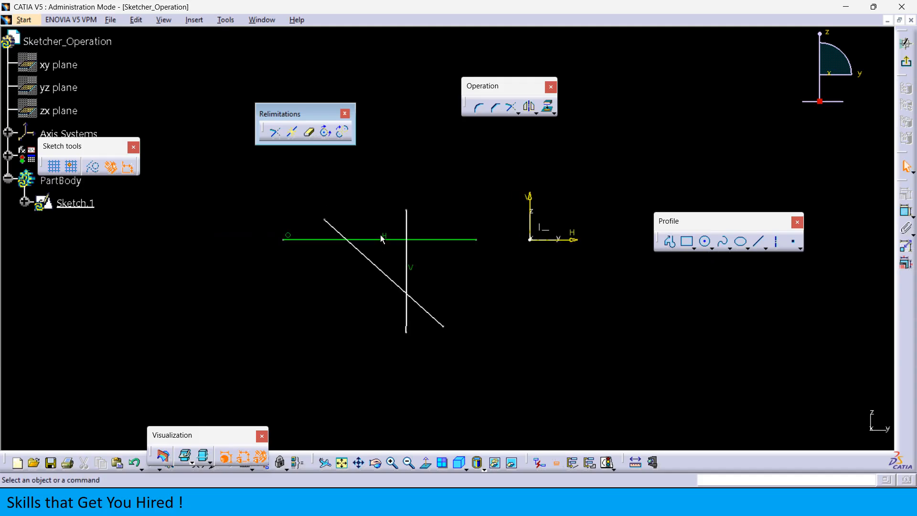
- Quick Trim the vertical line above the horizontal one, the horizontal line's right end, and the diagonal's lower end
left_click(311, 133)
left_click(407, 224)
left_click(427, 239)
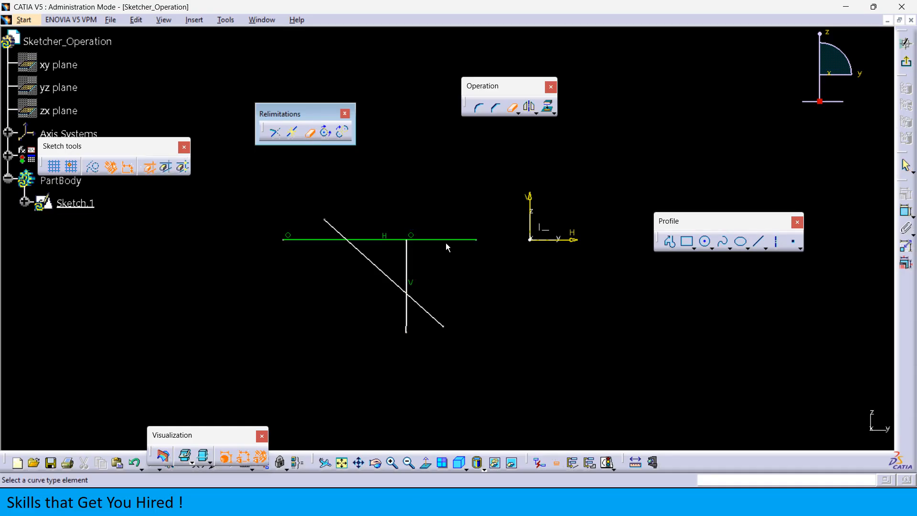
left_click(435, 319)
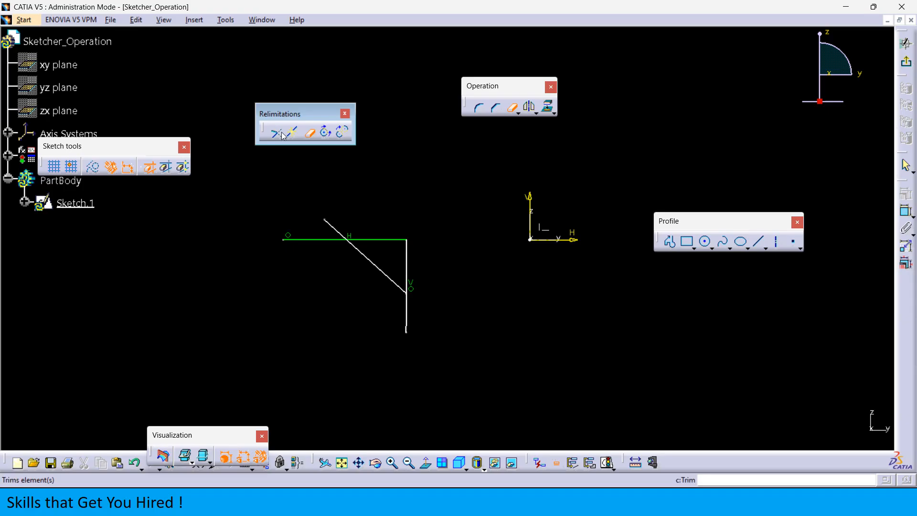
- Shorten the diagonal line by moving its upper endpoint below the horizontal line
left_click(309, 132)
left_click_drag(323, 222, 355, 251)
left_click(368, 211)
middle_click_drag(370, 243, 368, 203)
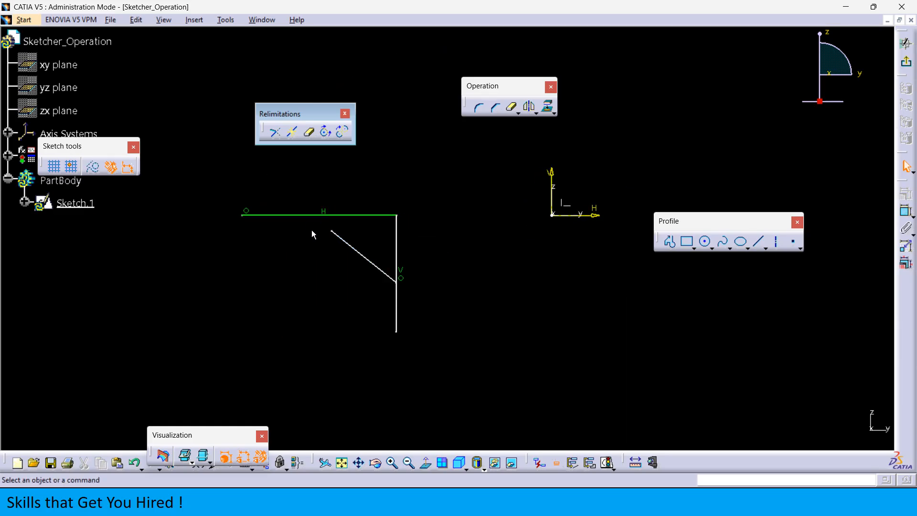
mouse_move(336, 235)
left_mouse_down()
mouse_move(281, 194)
mouse_move(327, 229)
mouse_move(293, 174)
mouse_move(327, 226)
left_mouse_up()
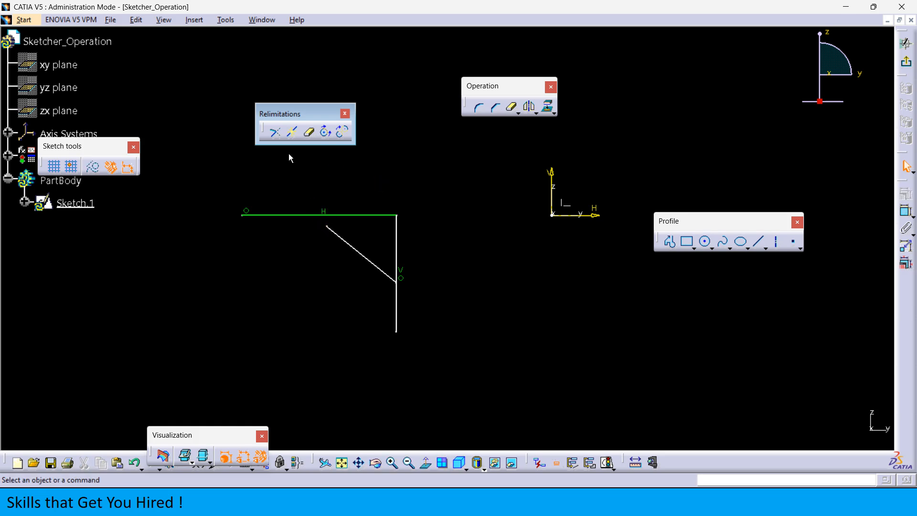
- Try Quick Trim on the shortened diagonal line and undo the moves of its upper endpoint
left_click(310, 132)
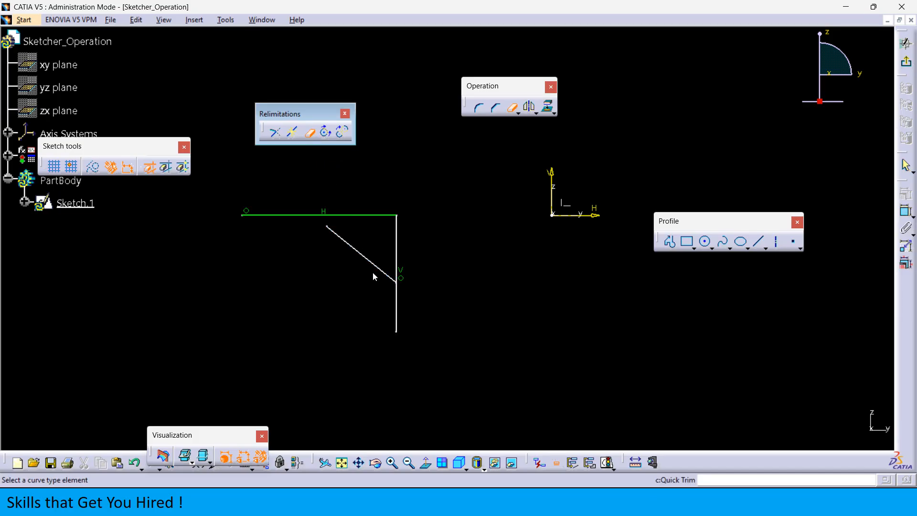
left_click(378, 270)
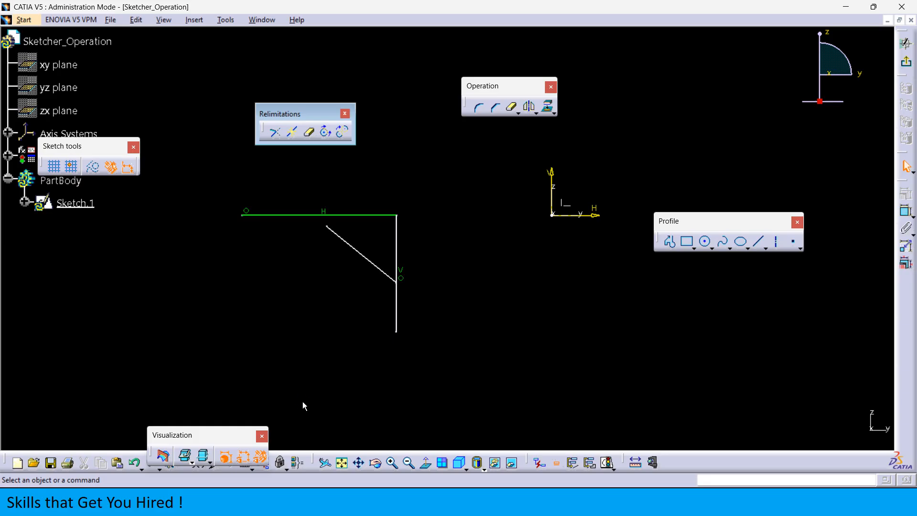
key("ctrl+z")
key("ctrl+z")
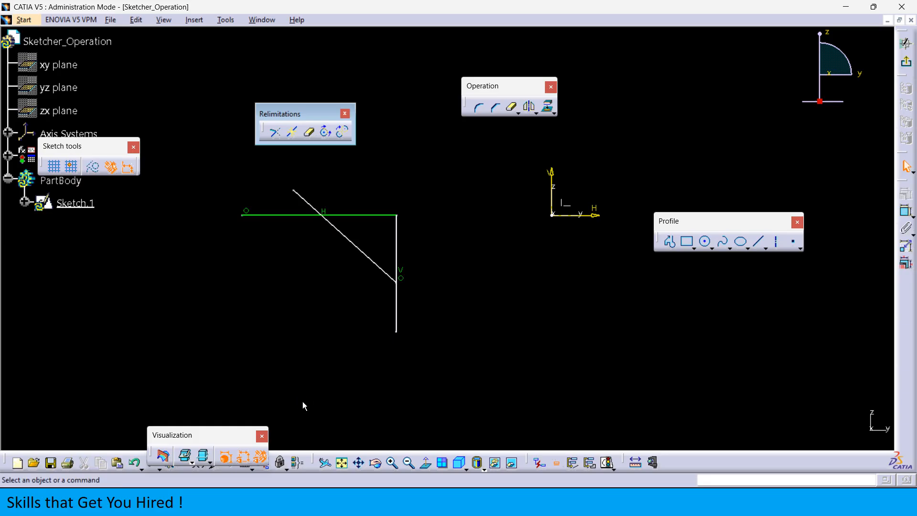
- Display the Quick Trim options and place the Sketch tools toolbar beside the trimmed lines, below the Operation toolbar
middle_click_drag(408, 328, 415, 343)
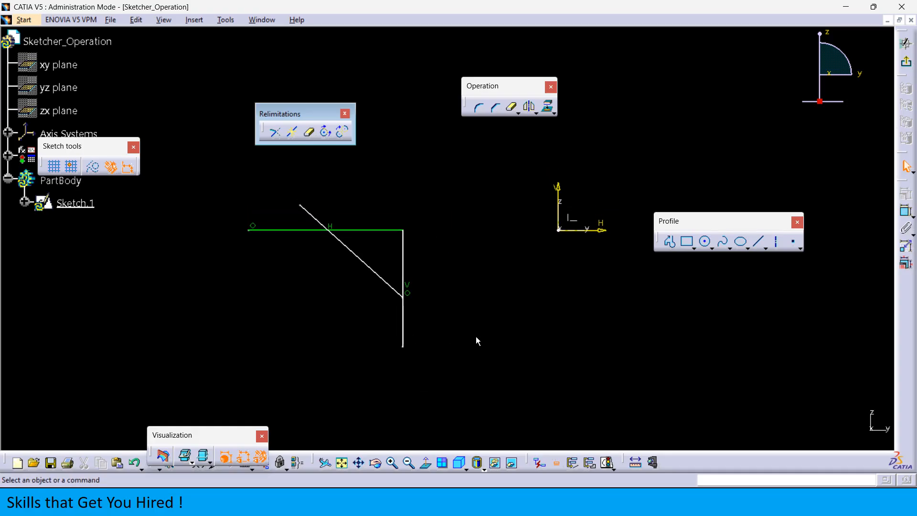
middle_click_drag(456, 318, 436, 322)
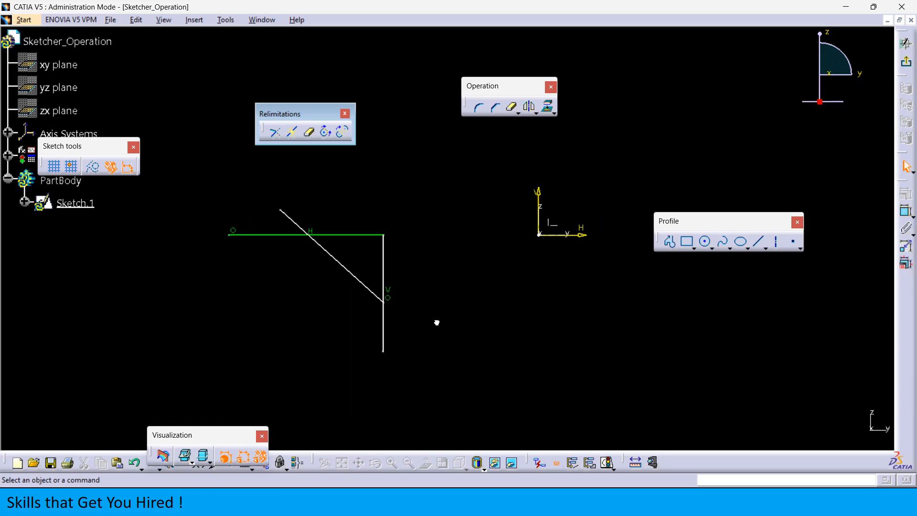
left_click(310, 134)
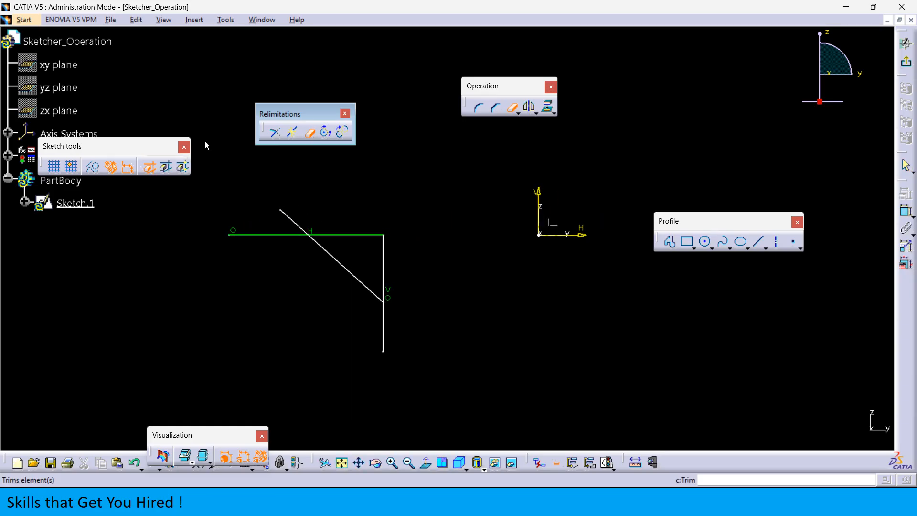
left_click_drag(554, 183, 531, 186)
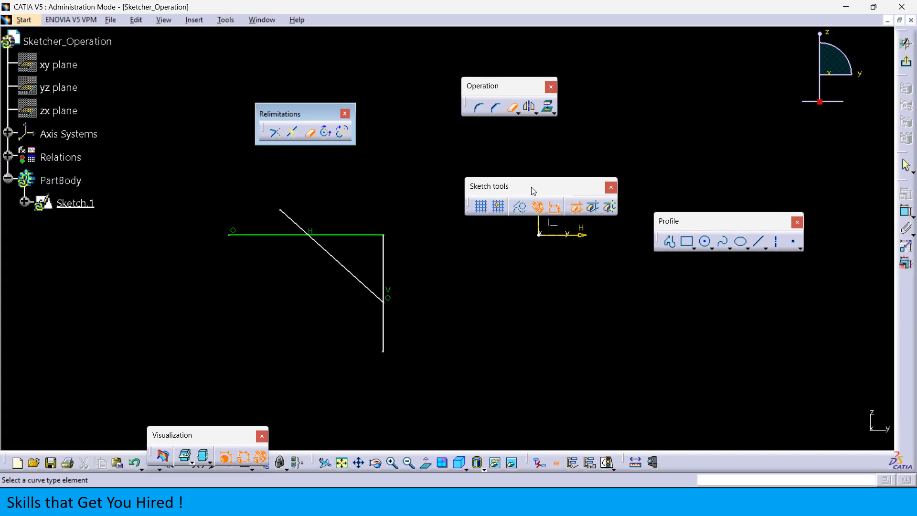
left_click(307, 136)
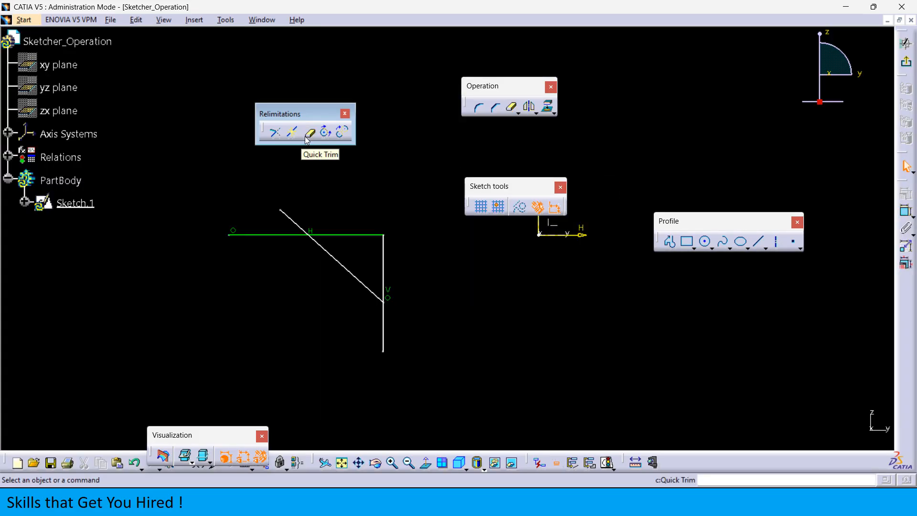
- Undo the three quick trims of the crossing lines, floating the Standard toolbar beside the sketch
left_click(136, 462)
left_click_drag(168, 438, 32, 324)
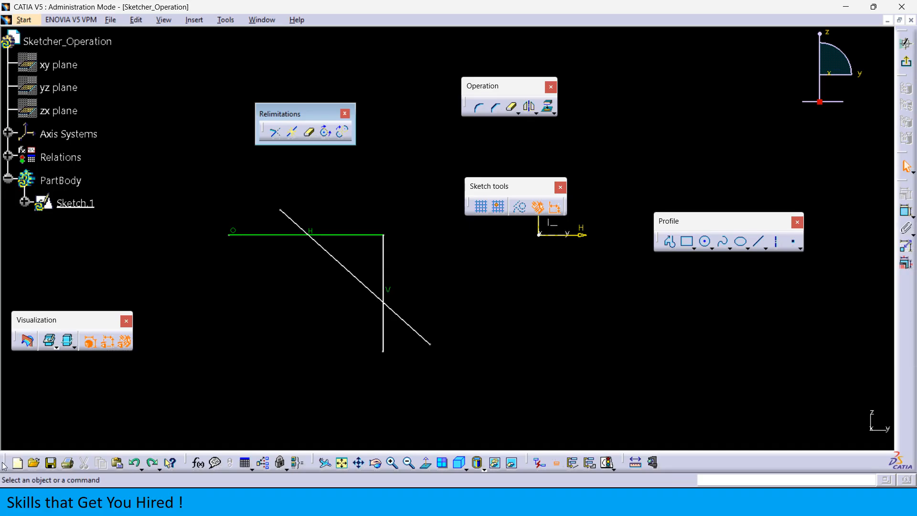
left_click_drag(6, 466, 120, 270)
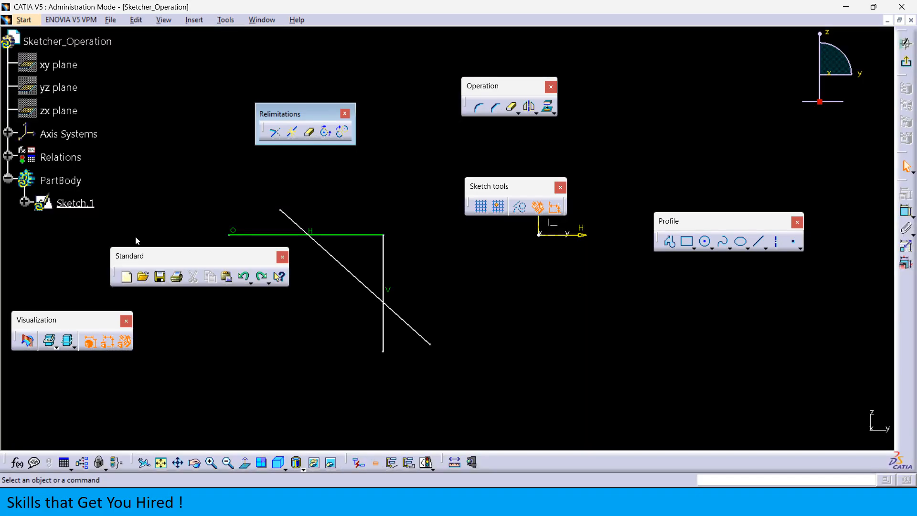
left_click(243, 278)
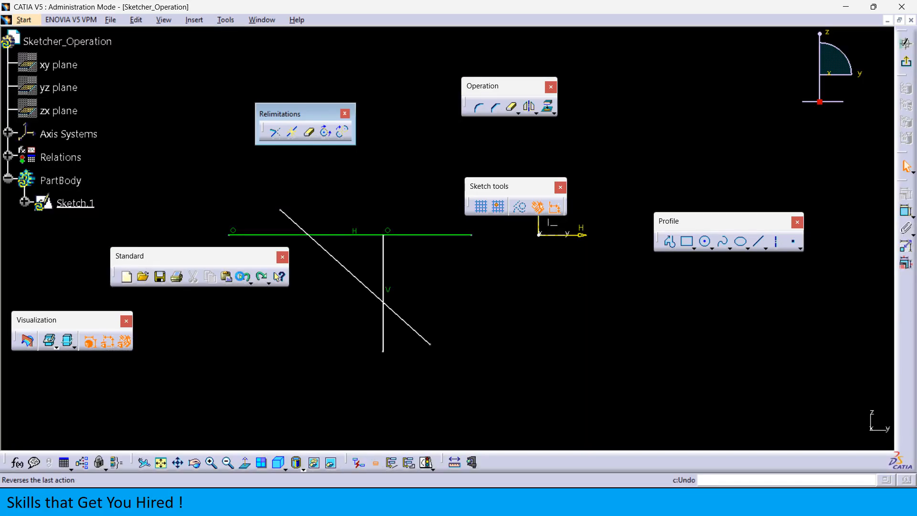
left_click(244, 278)
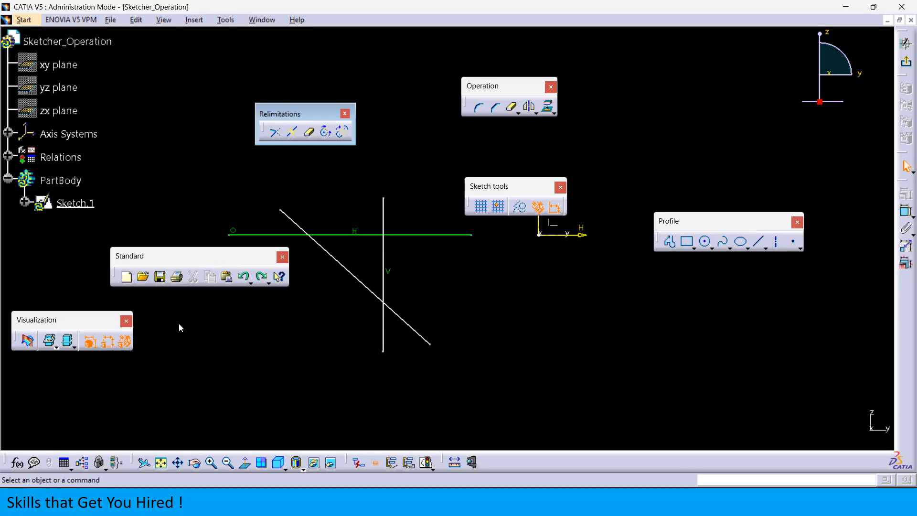
- Move the Standard, View and formula toolbars off the drawing area and below the CATIA window
left_click_drag(221, 252, 120, 515)
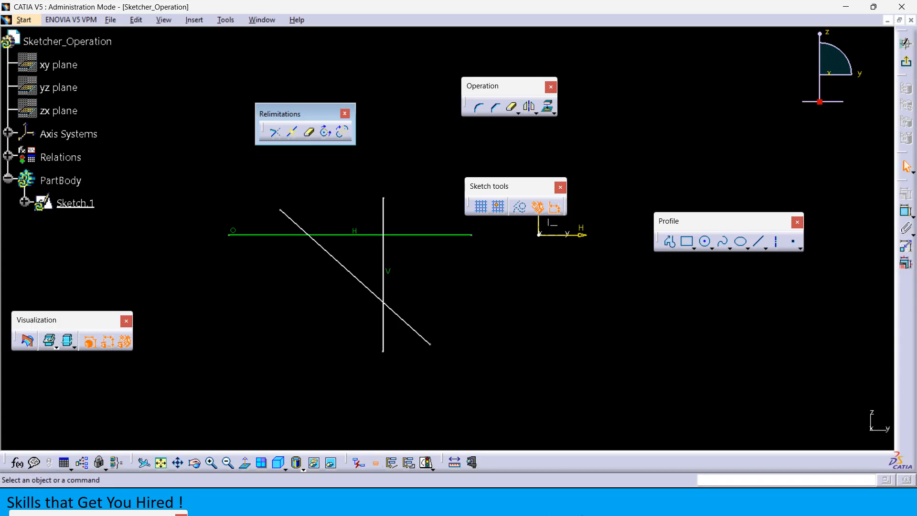
left_click_drag(603, 515, 602, 506)
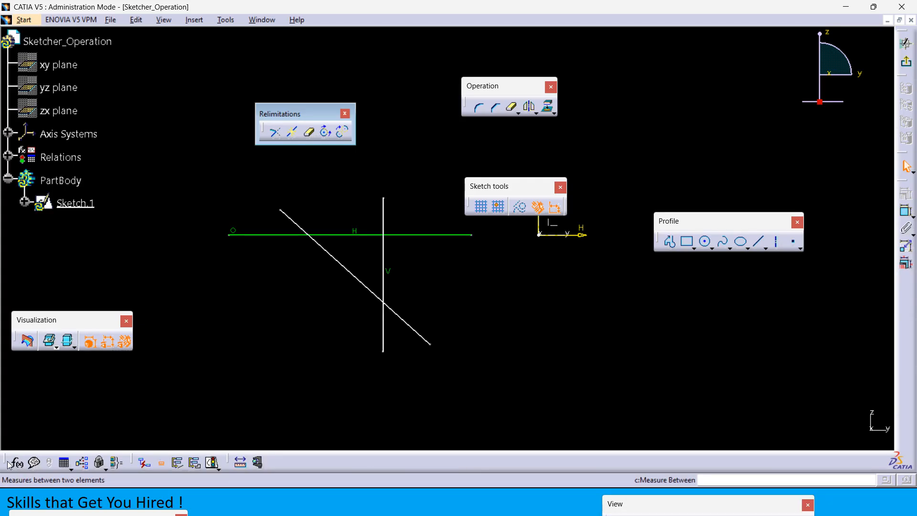
left_click_drag(6, 462, 193, 502)
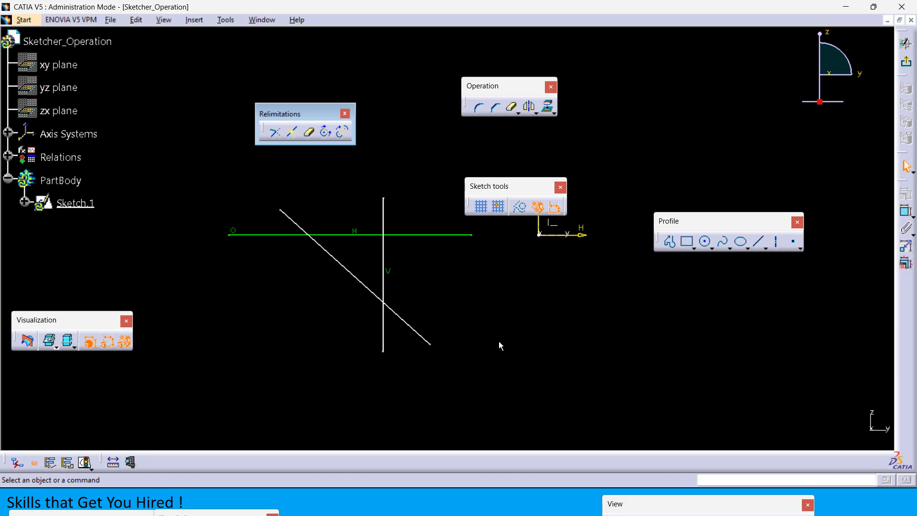
mouse_move(471, 342)
middle_mouse_down()
mouse_move(542, 329)
mouse_move(522, 325)
middle_mouse_up()
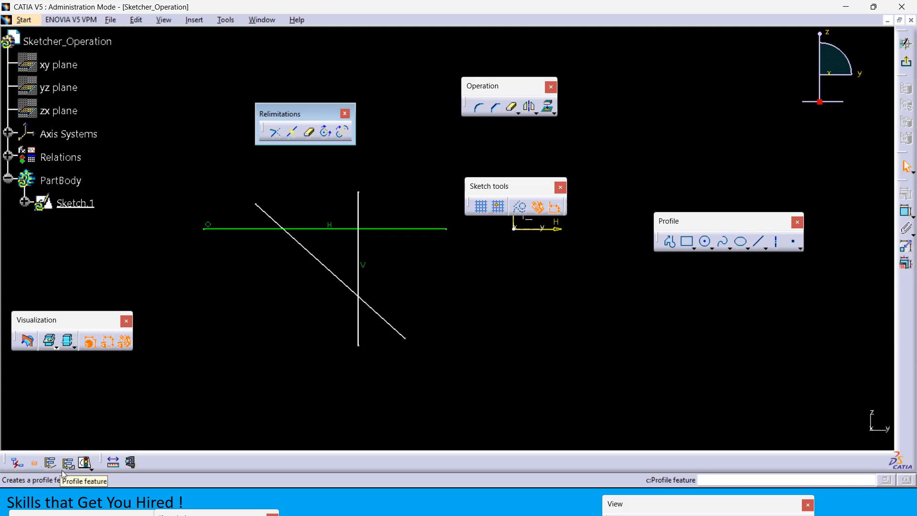
- Start Quick Trim and place the Sketch tools toolbar below the sketch axes, clear of the crossing lines
middle_click(469, 311)
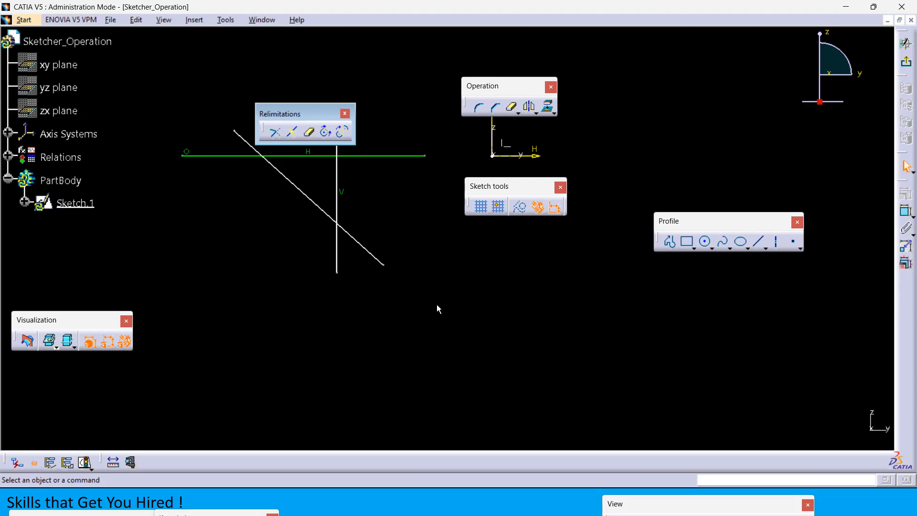
left_click(311, 134)
mouse_move(399, 261)
middle_mouse_down()
mouse_move(417, 354)
mouse_move(402, 348)
middle_mouse_up()
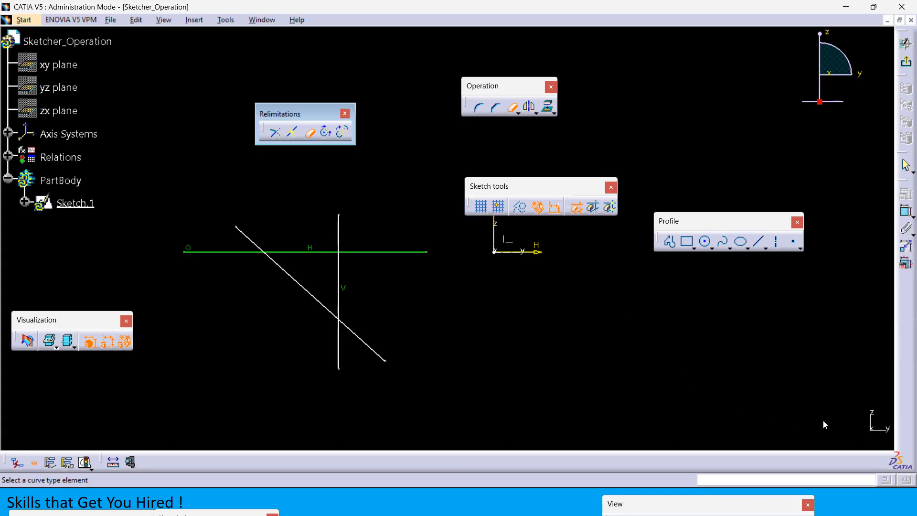
left_click_drag(823, 420, 824, 420)
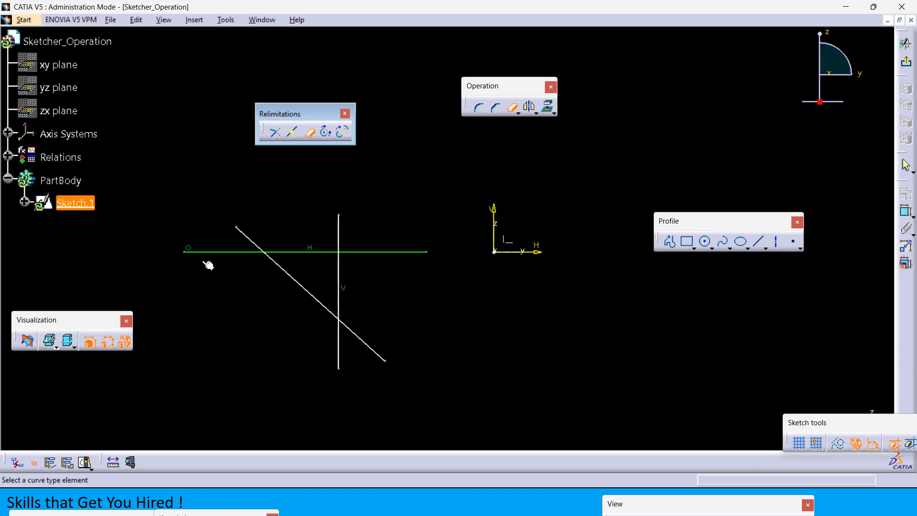
mouse_move(805, 427)
left_mouse_down()
mouse_move(540, 357)
mouse_move(541, 305)
left_mouse_up()
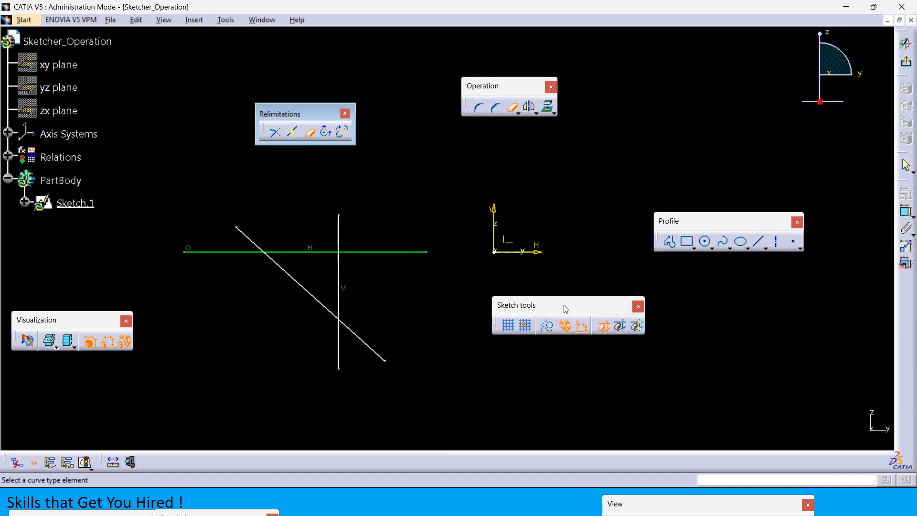
- Try Quick Trim with Break And Rubber In on the vertical line's upper end and undo the trim
left_click(604, 328)
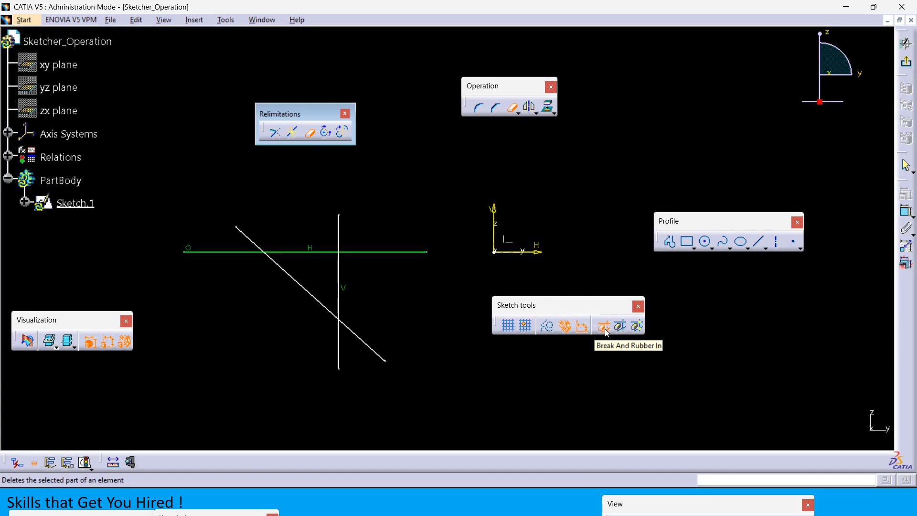
left_click(339, 232)
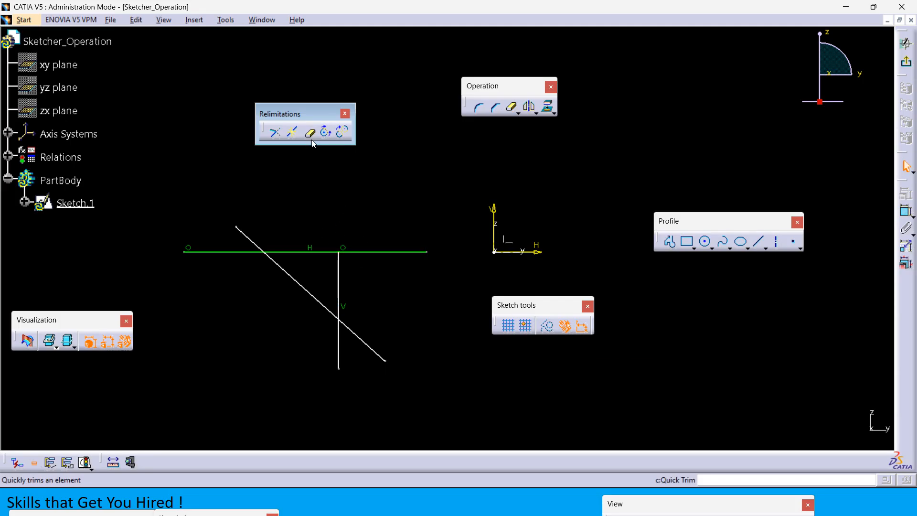
key("ctrl+z")
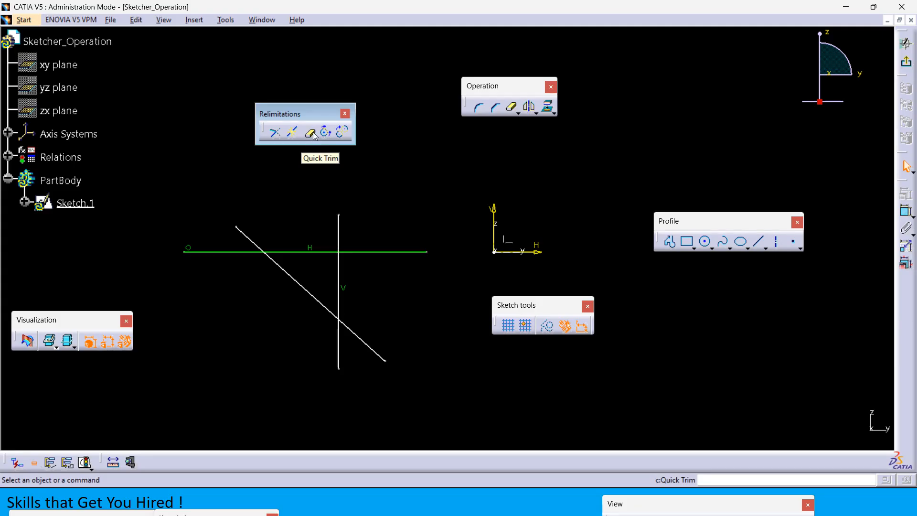
- Quick Trim the vertical, diagonal and horizontal lines with the second break-and-rubber option, keeping only their middle segments as a triangle
left_click(311, 132)
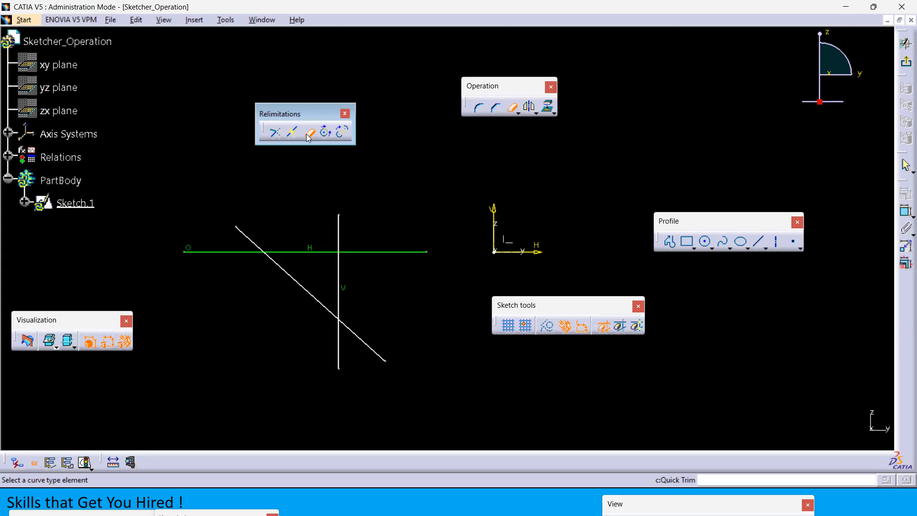
left_click(619, 328)
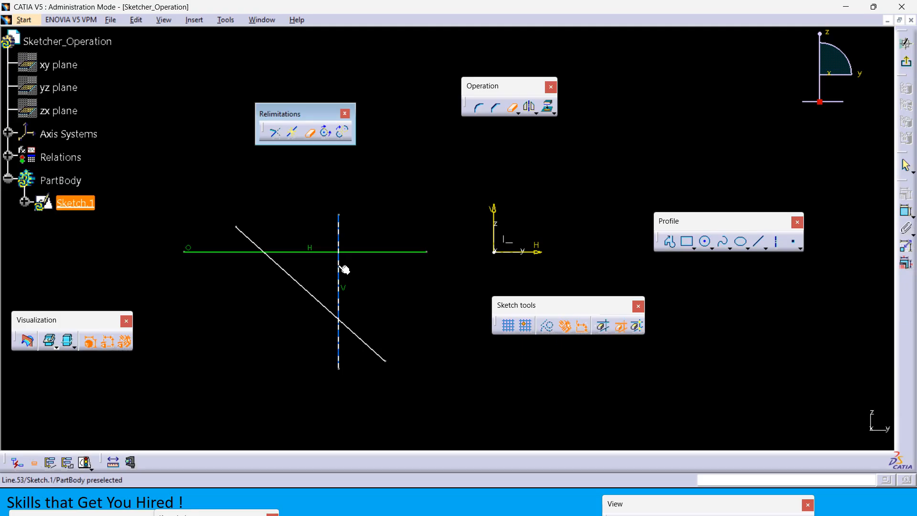
left_click(342, 268)
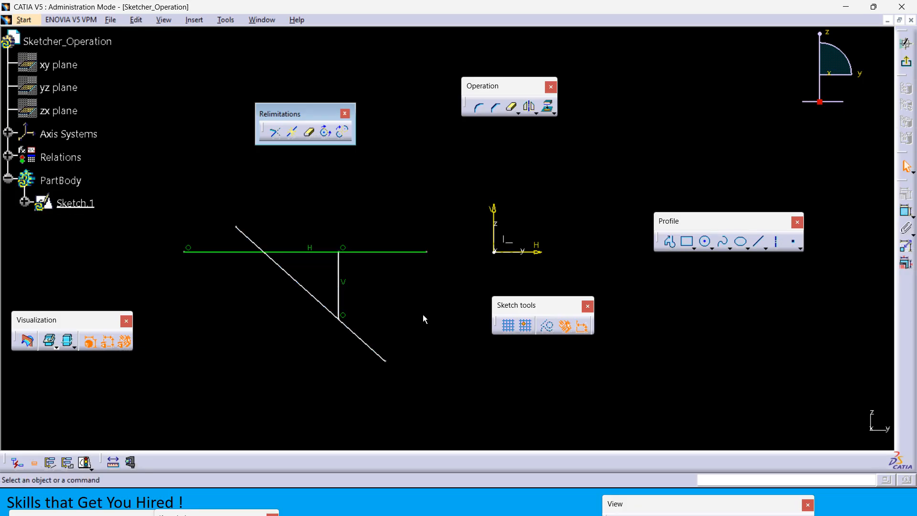
left_click(310, 135)
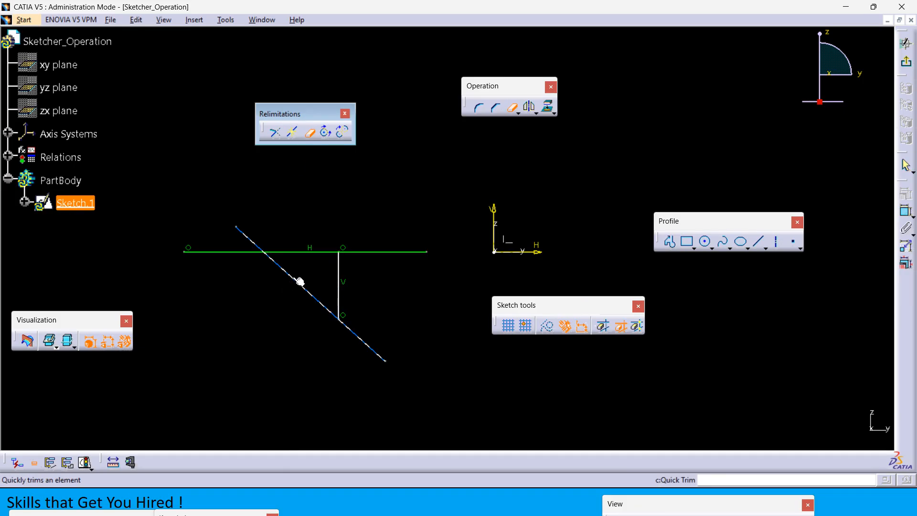
left_click(299, 282)
left_click(309, 132)
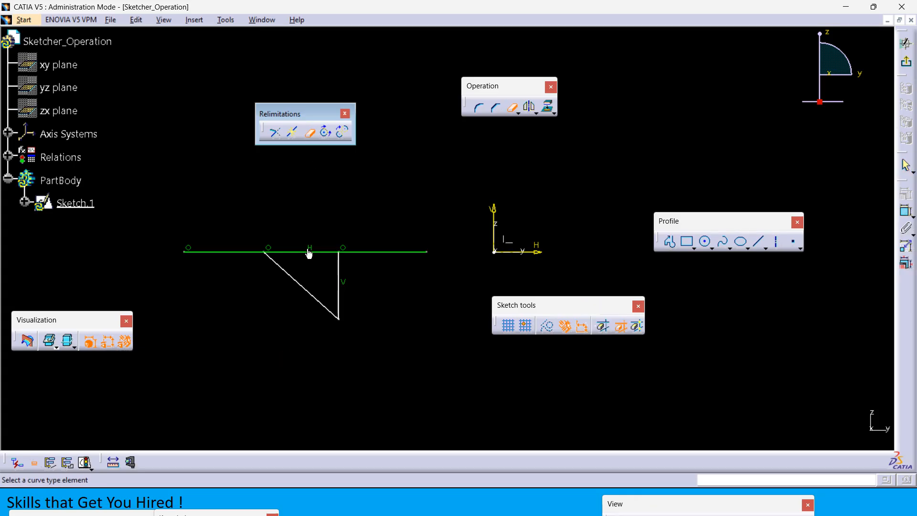
double_click(309, 133)
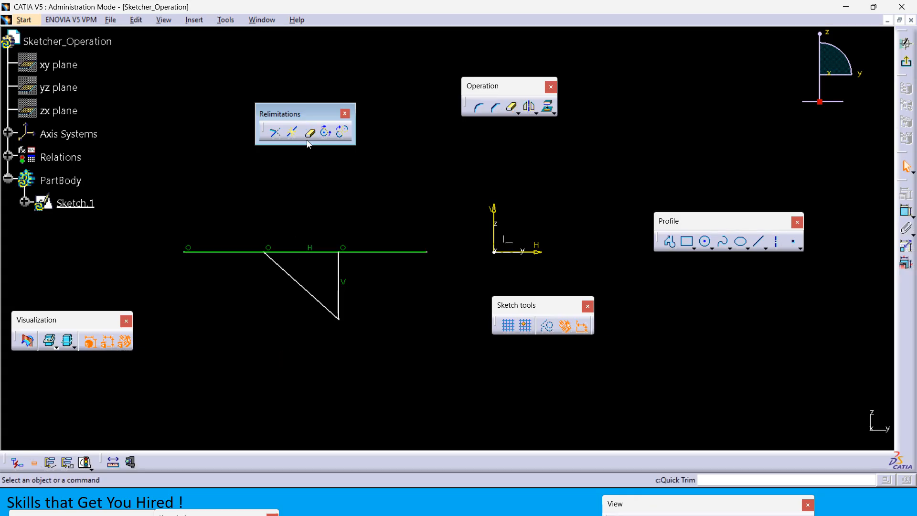
left_click(292, 253)
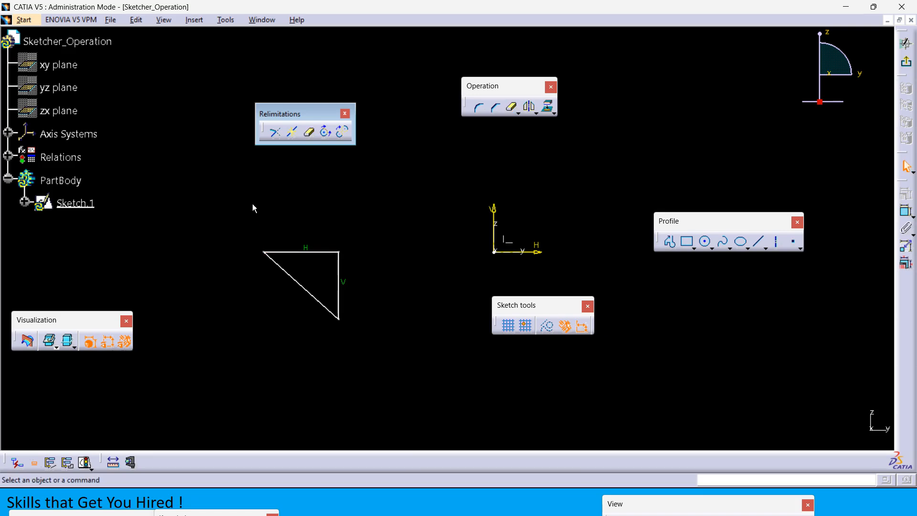
- Undo the three quick trims that formed the triangle
key("ctrl+z")
key("ctrl+z")
key("ctrl+z")
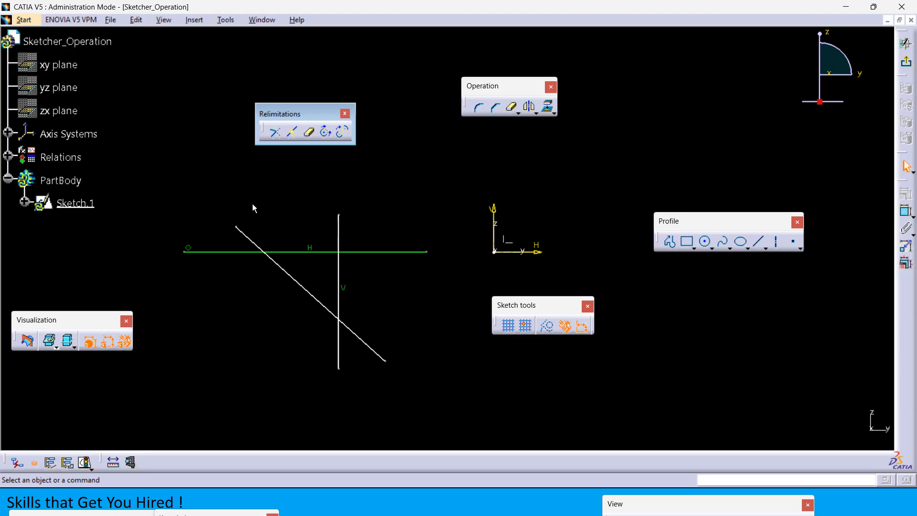
- Break the vertical line at its crossings using Quick Trim with Break And Keep, and select pieces of the lines to compare them
left_click(309, 133)
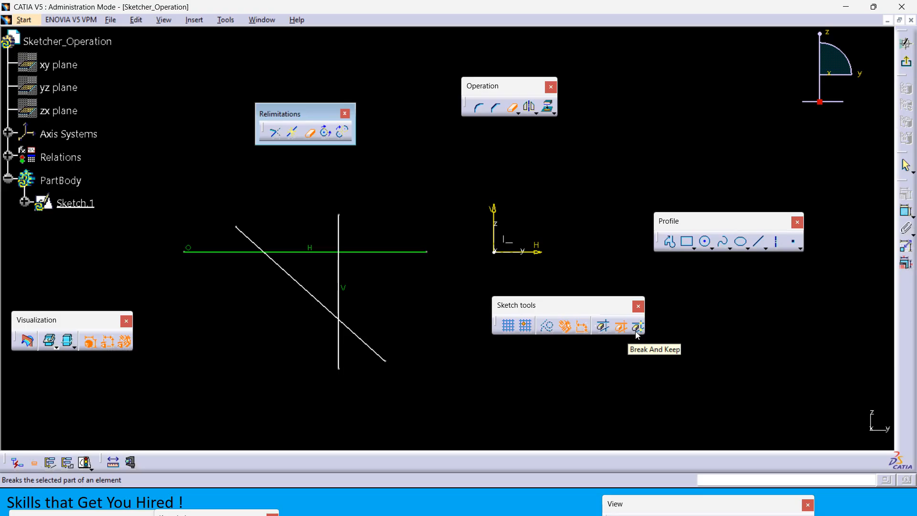
left_click(635, 332)
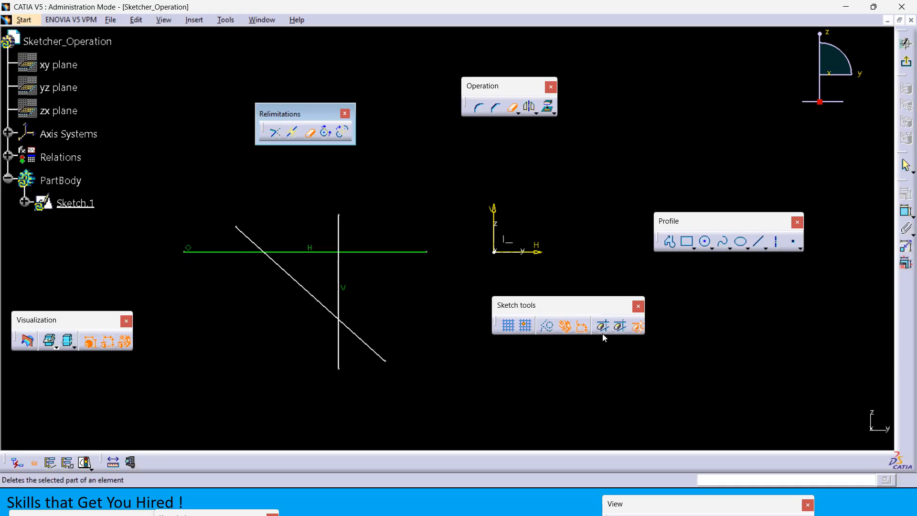
left_click(339, 270)
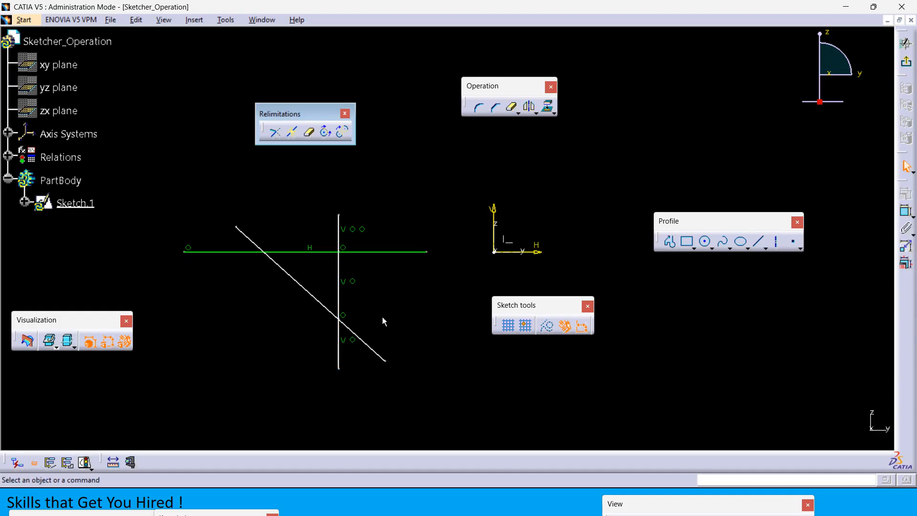
left_click(343, 241)
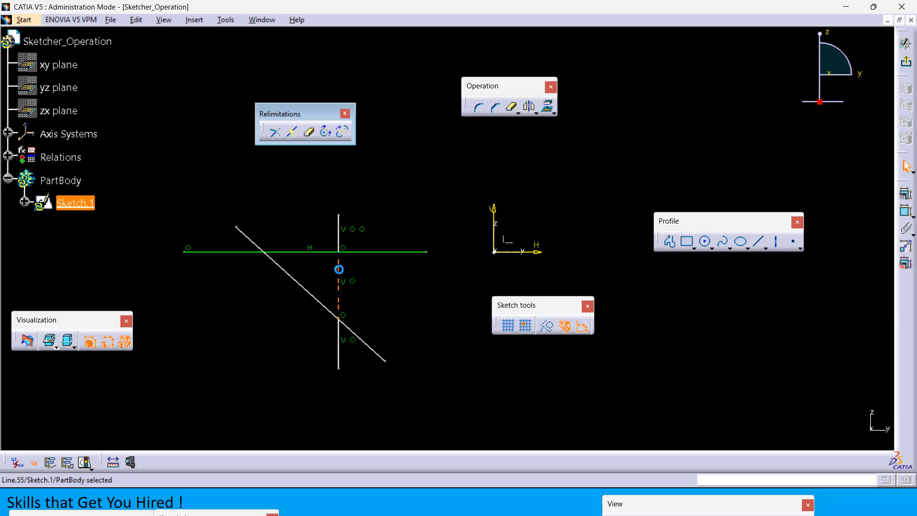
left_click(389, 303)
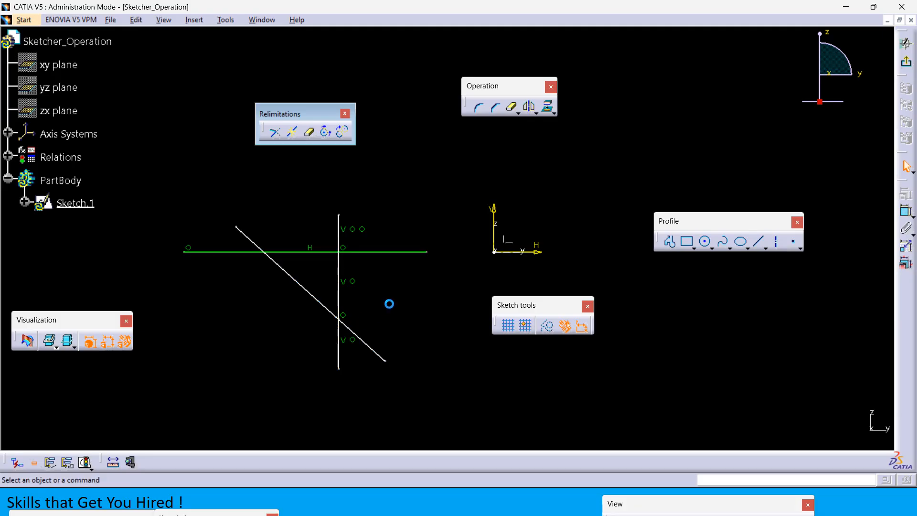
left_click(295, 280)
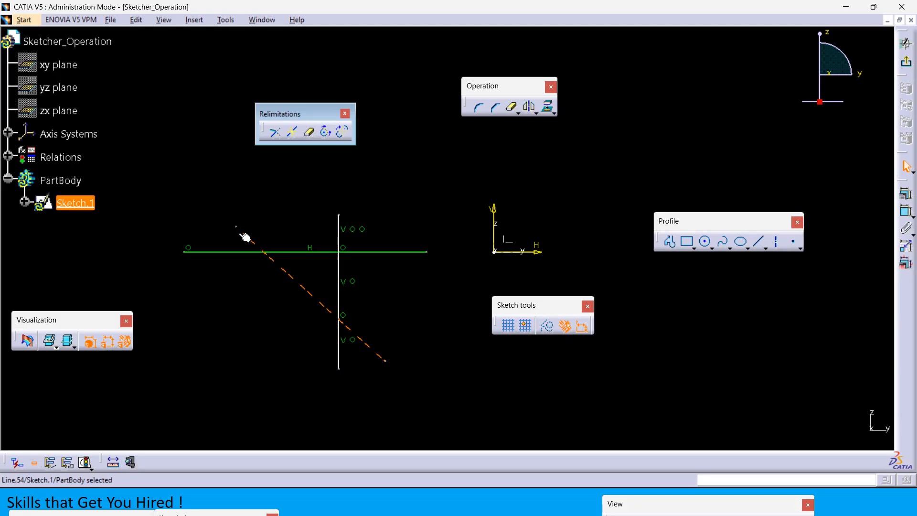
left_click(388, 367)
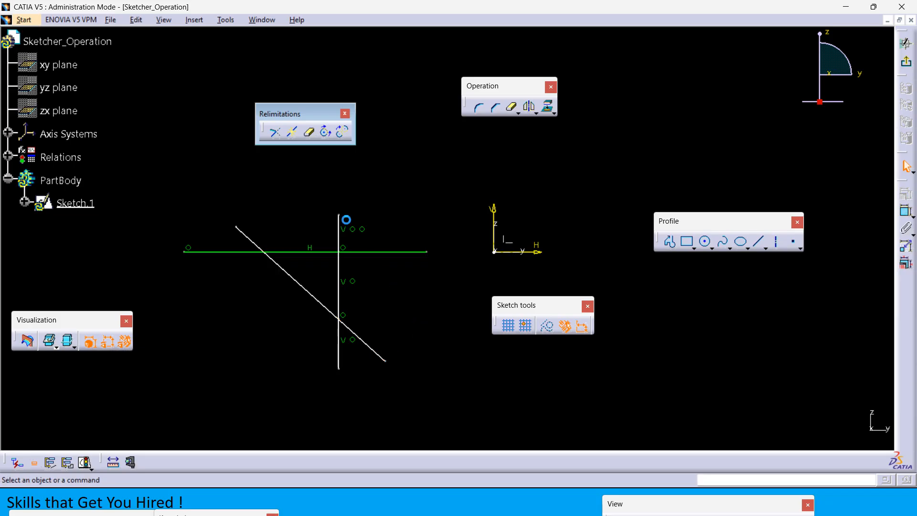
- Break the diagonal line at its crossings using Quick Trim with Break And Keep, and select its separate segments to check them
left_click(308, 137)
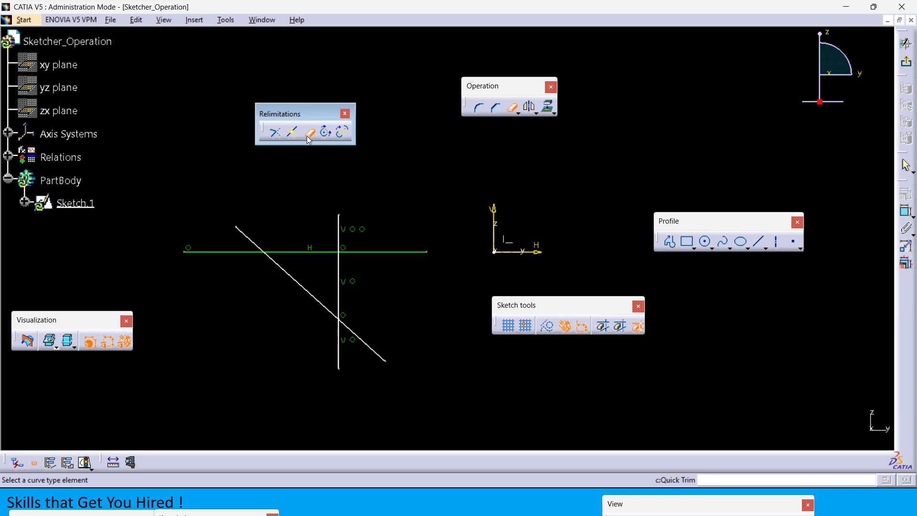
left_click(639, 327)
left_click(304, 288)
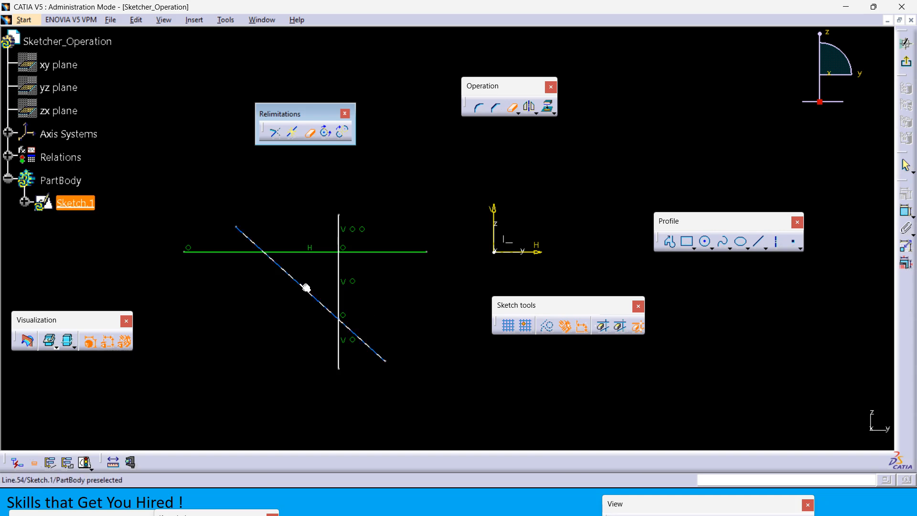
left_click(363, 340)
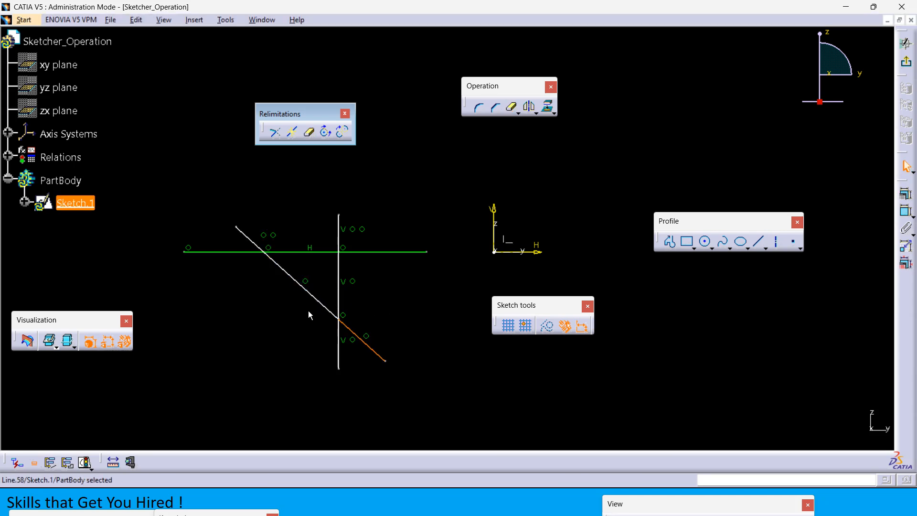
left_click(318, 297)
left_click(255, 243)
left_click(211, 193)
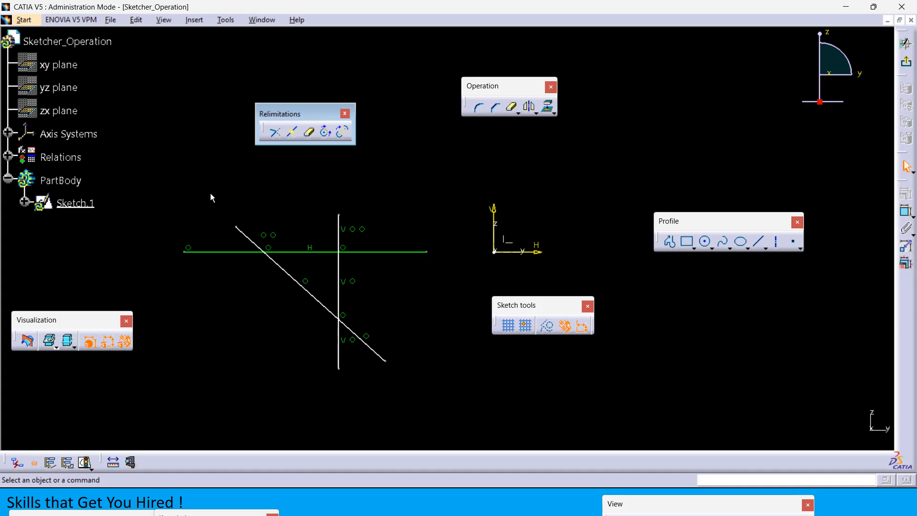
mouse_move(229, 254)
middle_mouse_down()
mouse_move(233, 274)
mouse_move(219, 285)
middle_mouse_up()
middle_click_drag(359, 329, 334, 321)
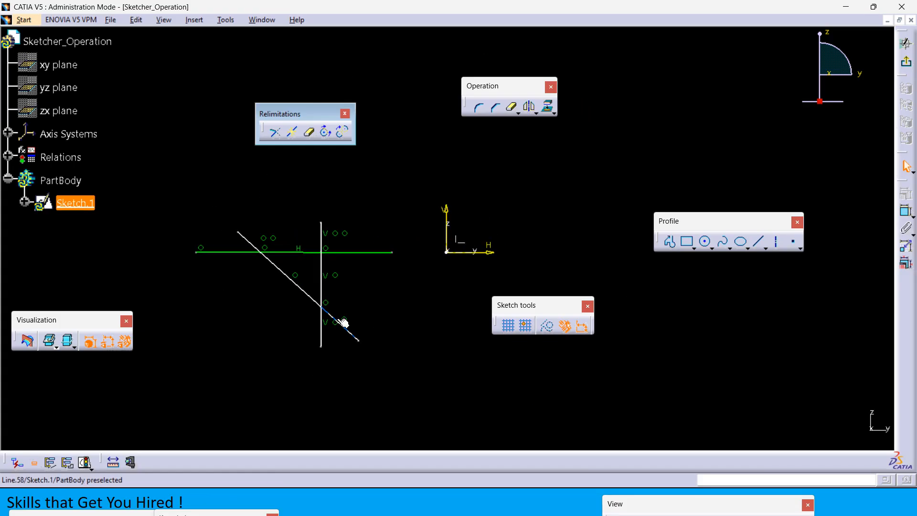
left_click_drag(432, 374, 143, 198)
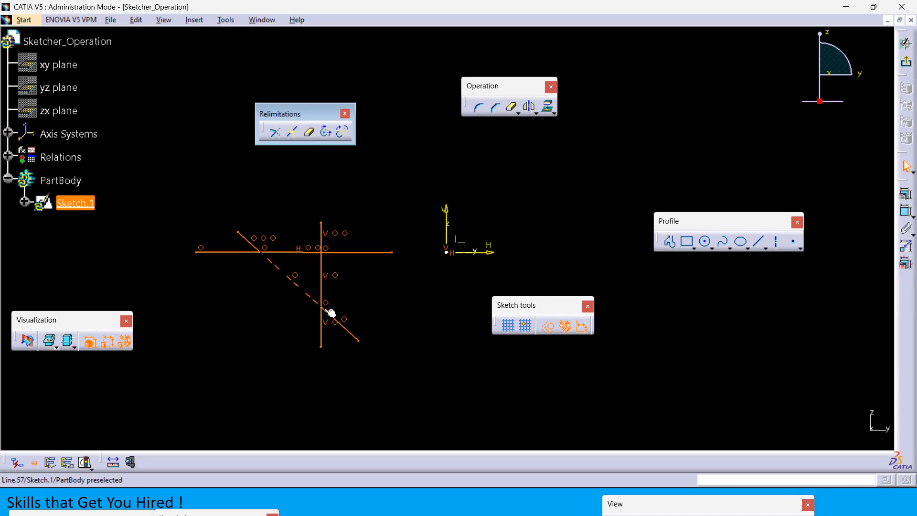
left_click(360, 218)
left_click(309, 134)
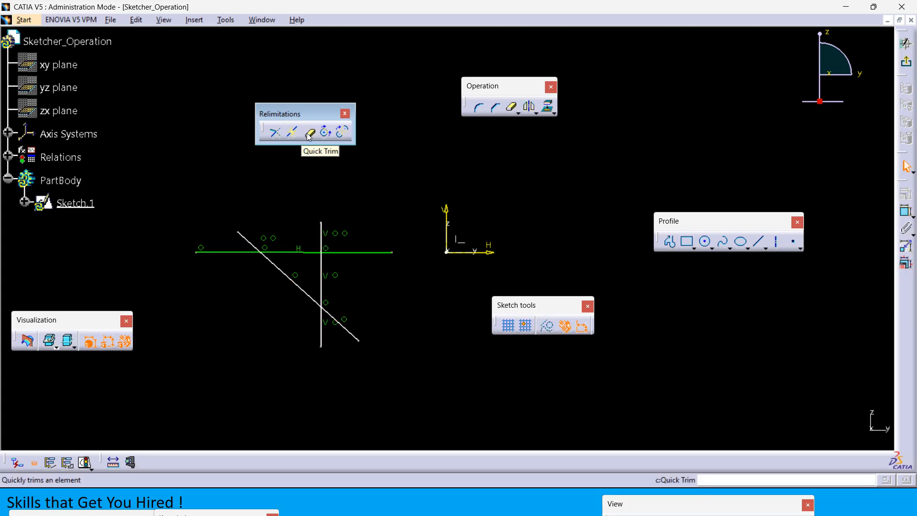
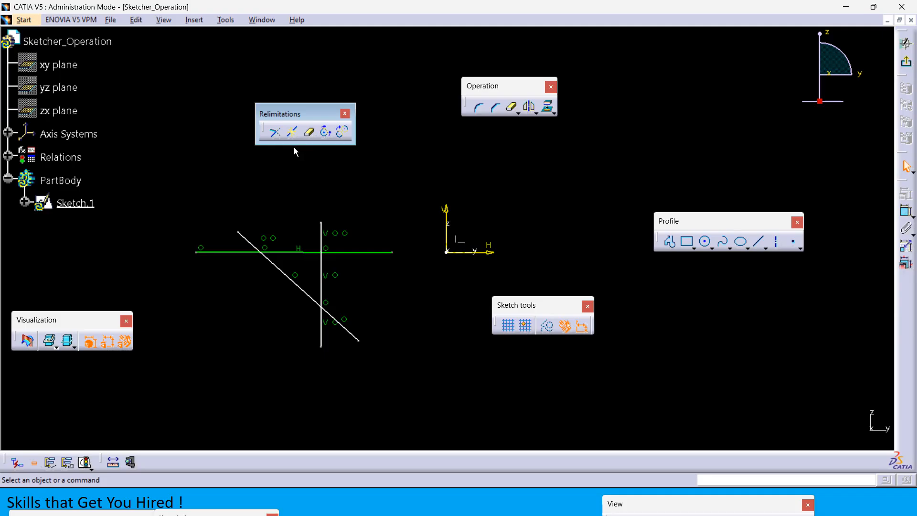
- Switch to the presentation to reveal the Trim bullet under Re-limitations, and return to CATIA
key("alt+Tab")
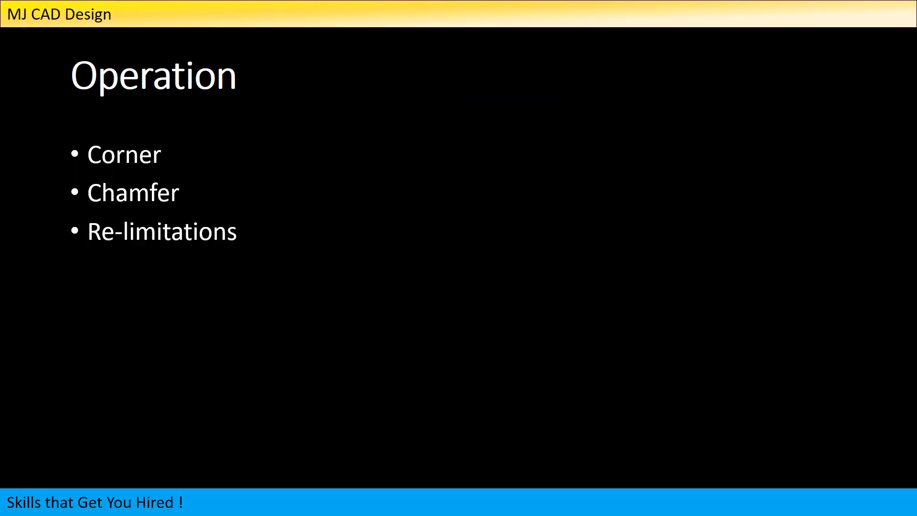
left_click(240, 288)
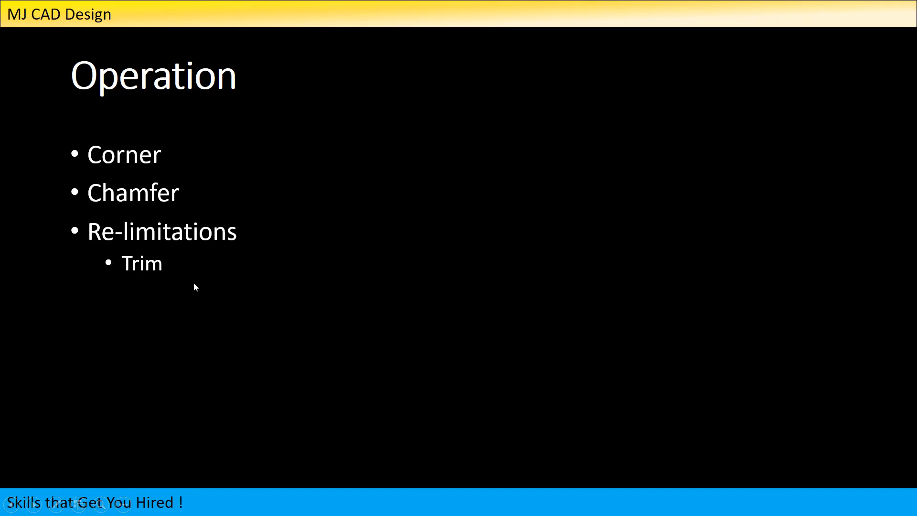
key("alt+Tab")
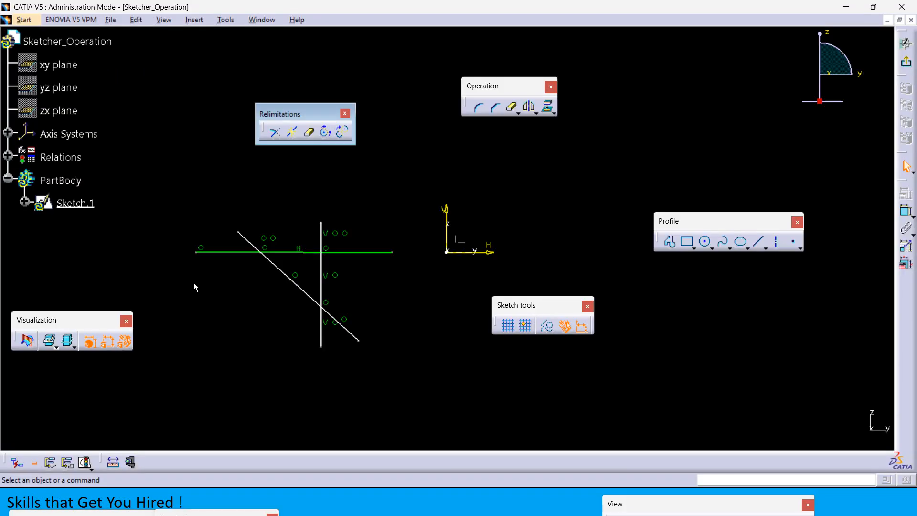
- Trim the horizontal line at the vertical line with Trim All Elements, keeping the side that crosses the diagonal
left_click(276, 133)
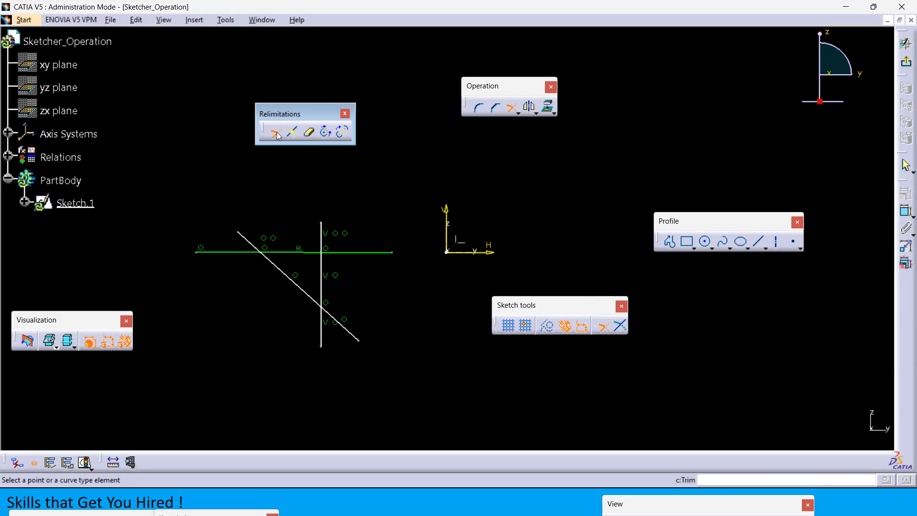
left_click(301, 257)
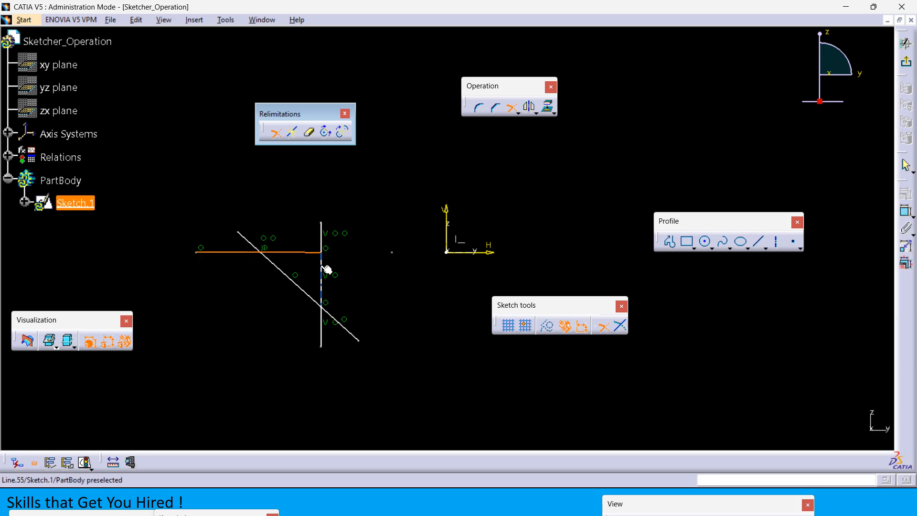
left_click(325, 268)
middle_click_drag(346, 285, 254, 265)
middle_click_drag(410, 229, 511, 212)
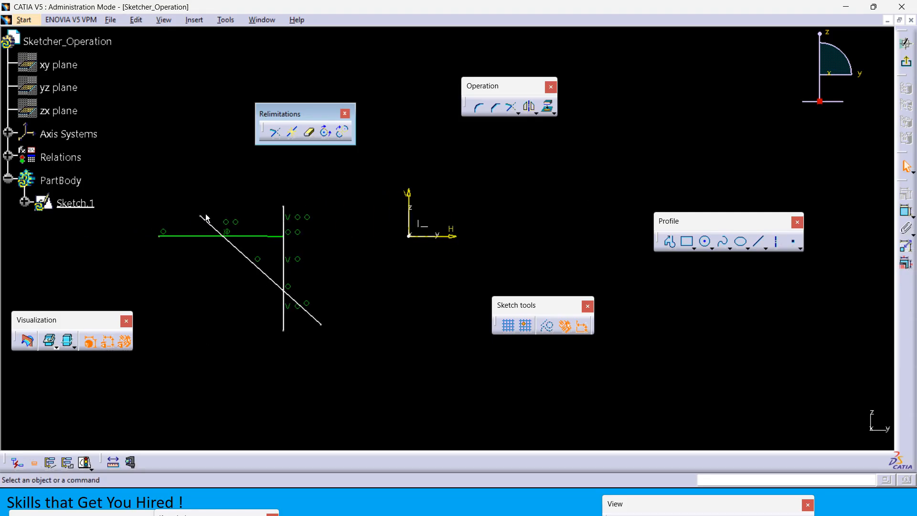
- Pull the diagonal line's outer ends back to the horizontal and vertical lines, and delete its middle and upper segments
left_click_drag(211, 222, 240, 262)
left_click_drag(321, 328, 288, 297)
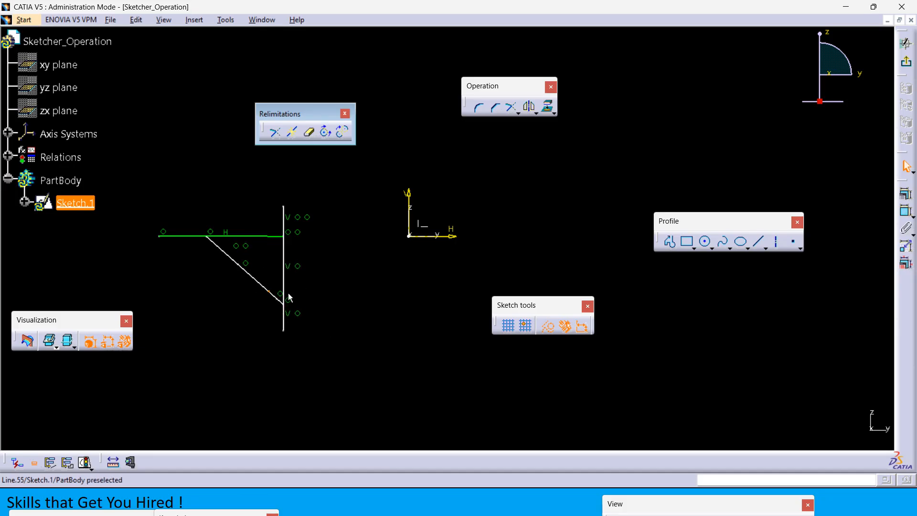
left_click(262, 286)
key("Delete")
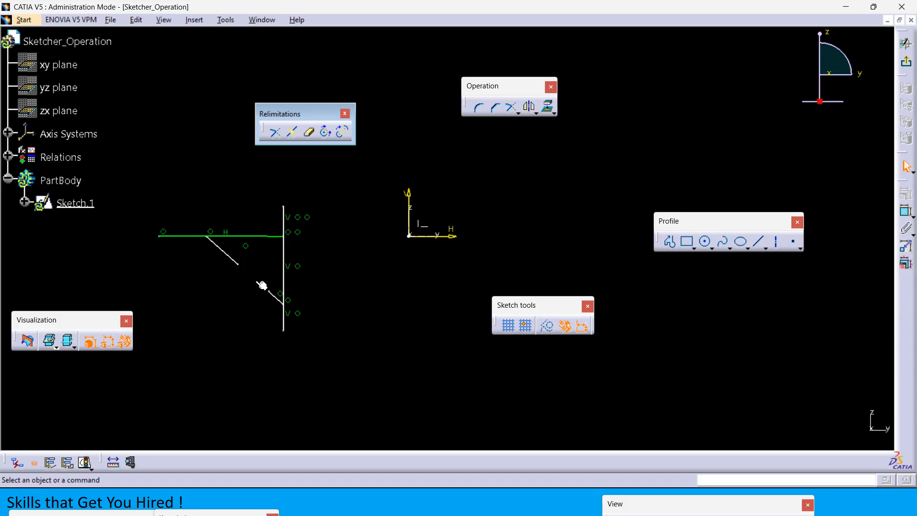
left_click(225, 257)
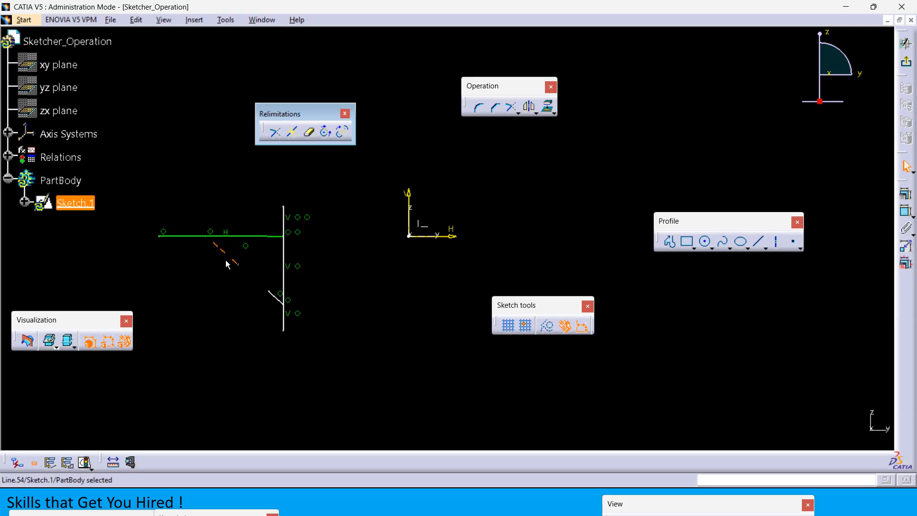
key("Delete")
- Stretch the remaining lower diagonal segment until its free end lies just below the horizontal line
left_click(280, 302)
mouse_move(269, 291)
left_mouse_down()
mouse_move(241, 276)
mouse_move(228, 249)
left_mouse_up()
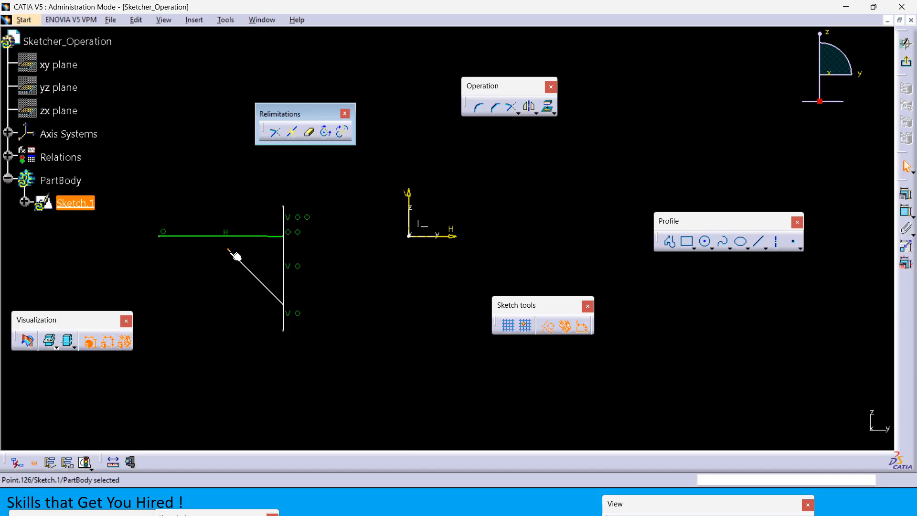
left_click(326, 315)
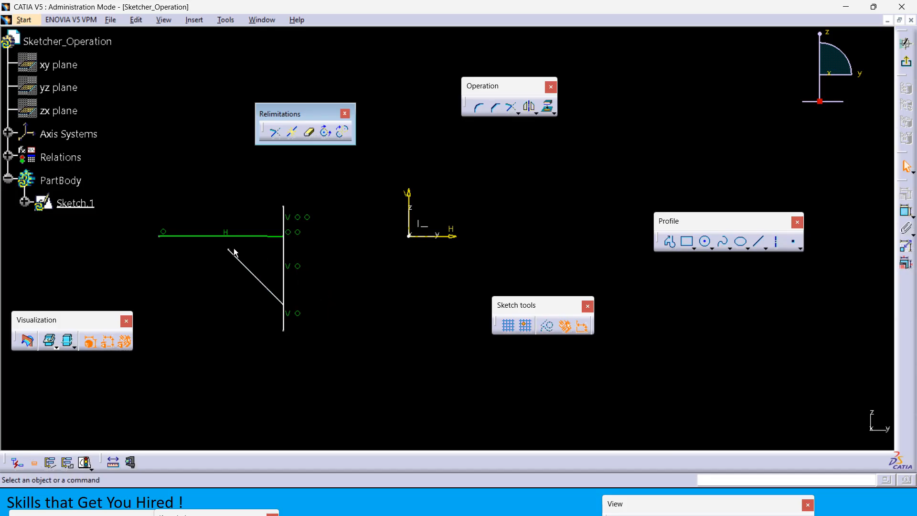
- Join the shortened diagonal line and the horizontal line into a corner using Trim All Elements
left_click(275, 134)
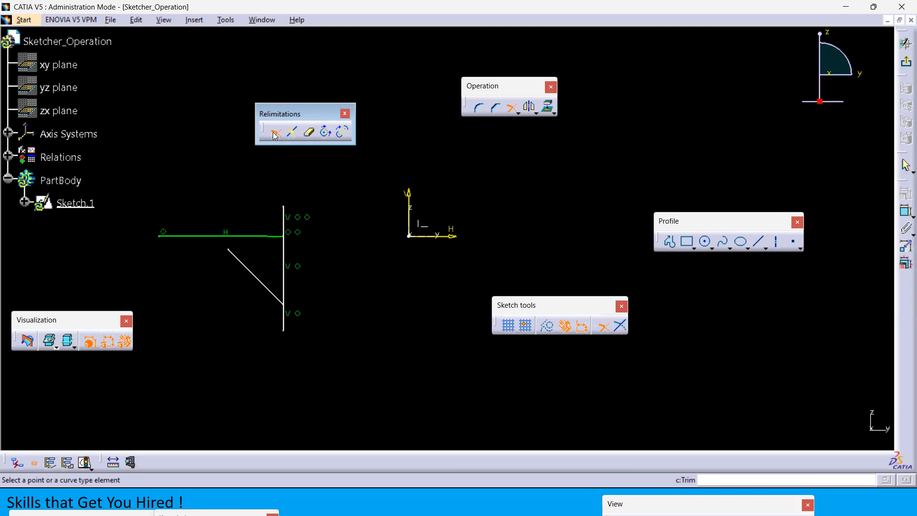
left_click(250, 270)
left_click(250, 235)
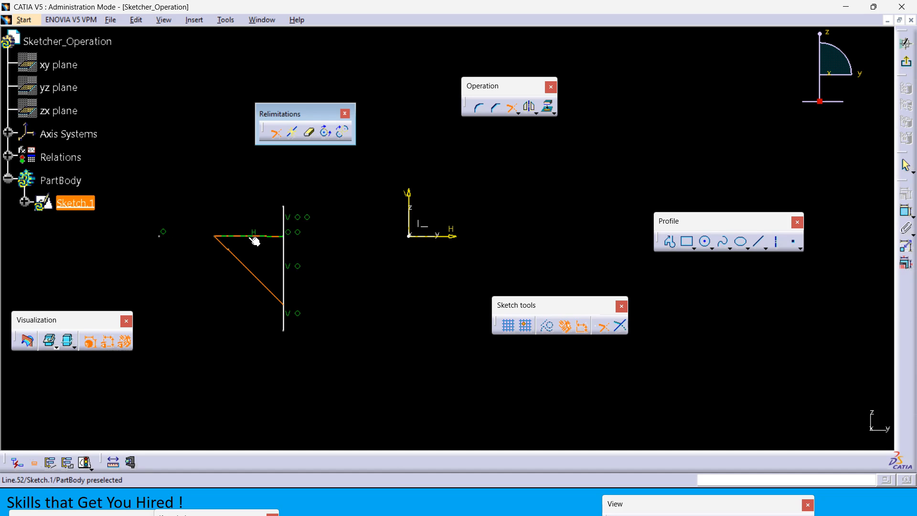
- Trim the horizontal line against the vertical line and delete the vertical segment above it
left_click(276, 132)
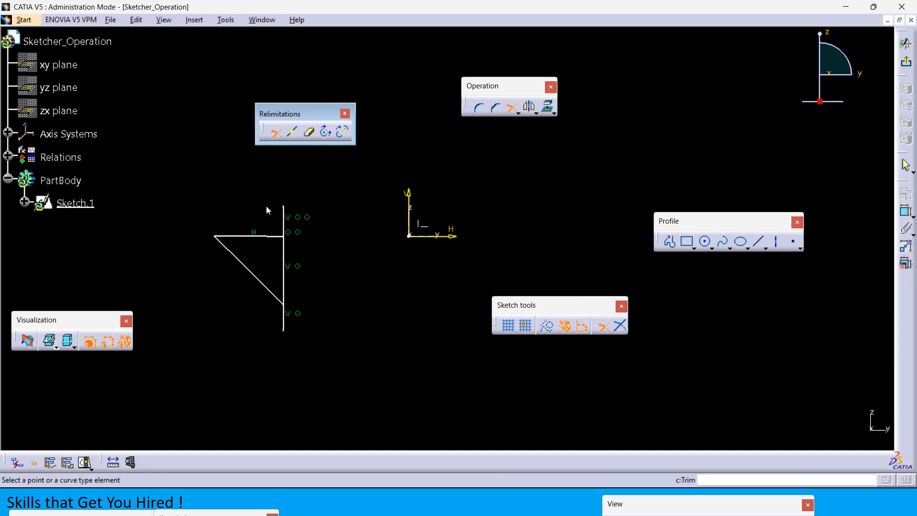
left_click(253, 236)
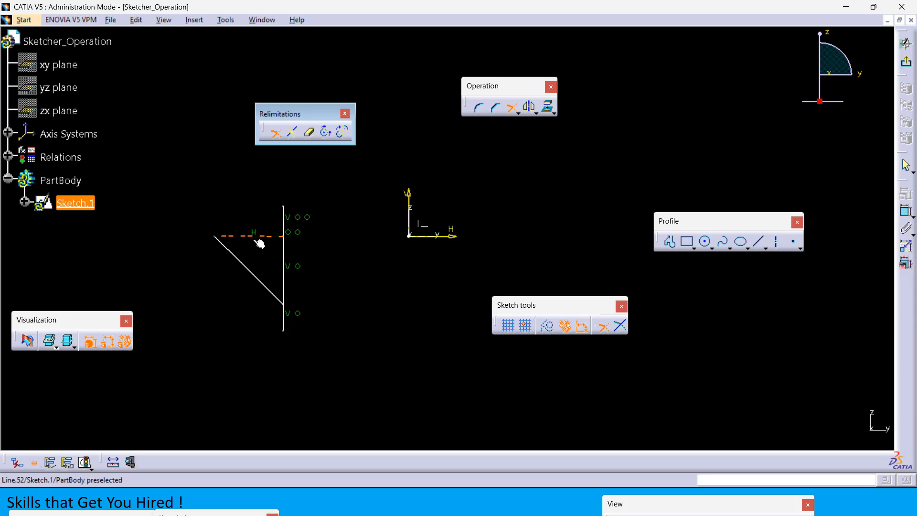
left_click(286, 251)
left_click(285, 219)
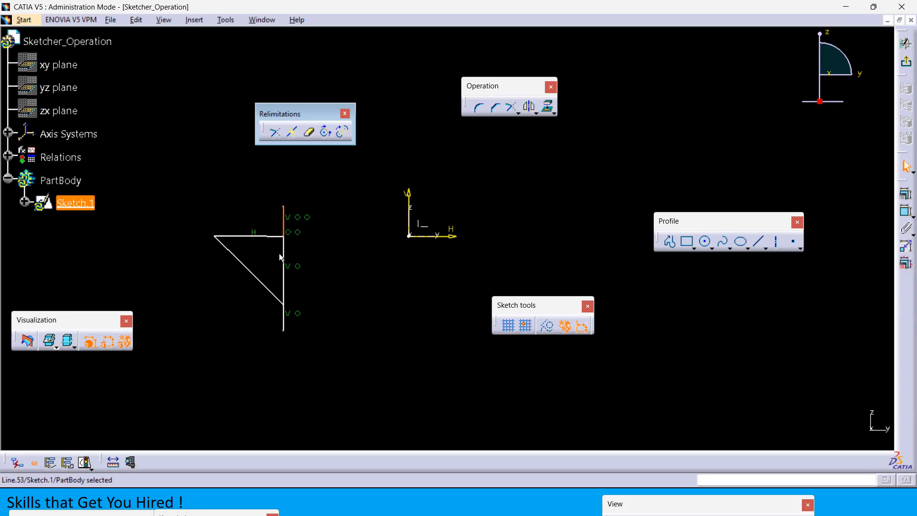
key("Delete")
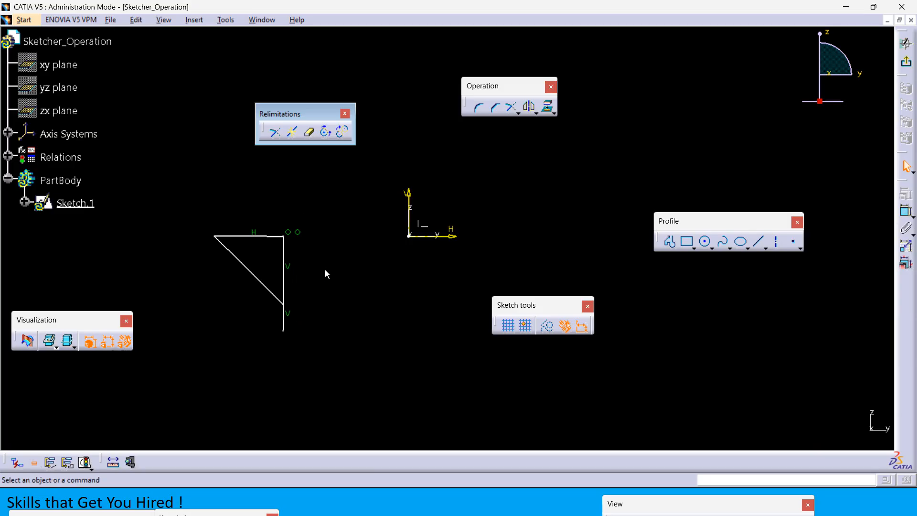
- Replace all the sketch geometry with three new crossing Profile lines: one horizontal, one vertical starting at about H -9.6 mm, V 3.7 mm, and one diagonal
left_click_drag(360, 367, 199, 211)
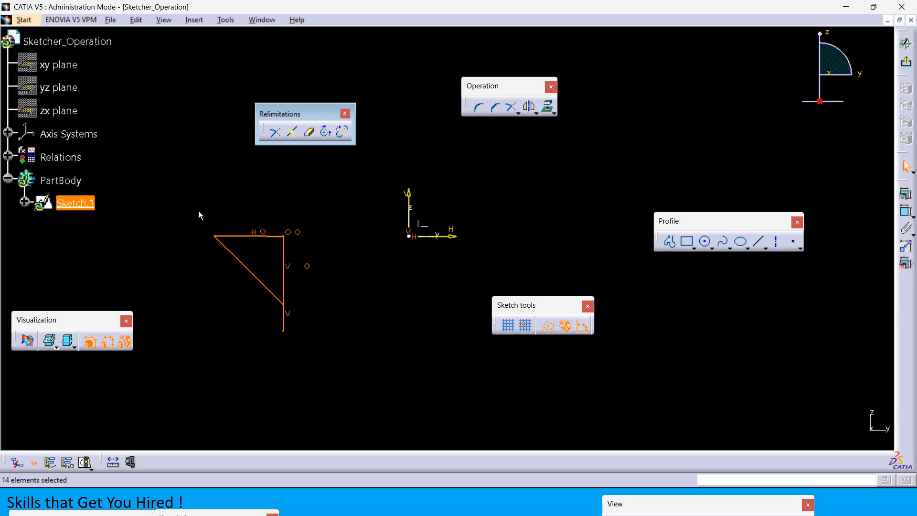
key("Delete")
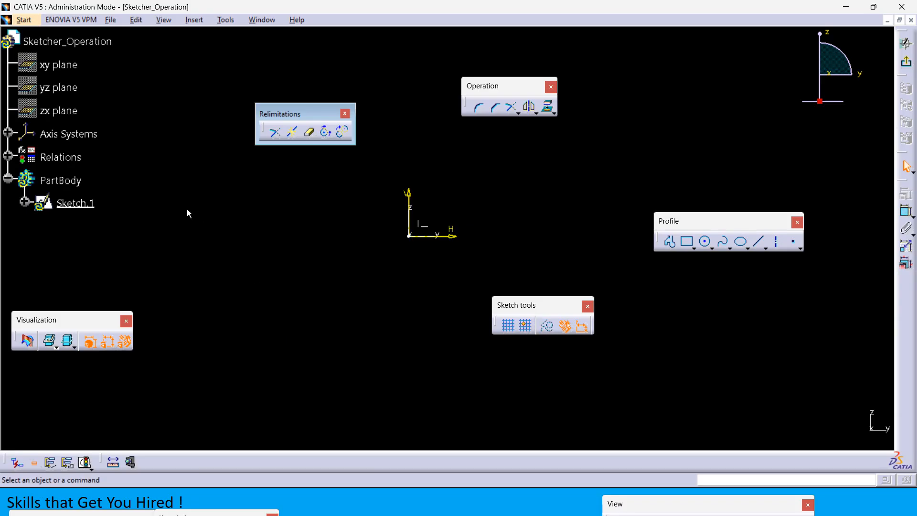
left_click(669, 241)
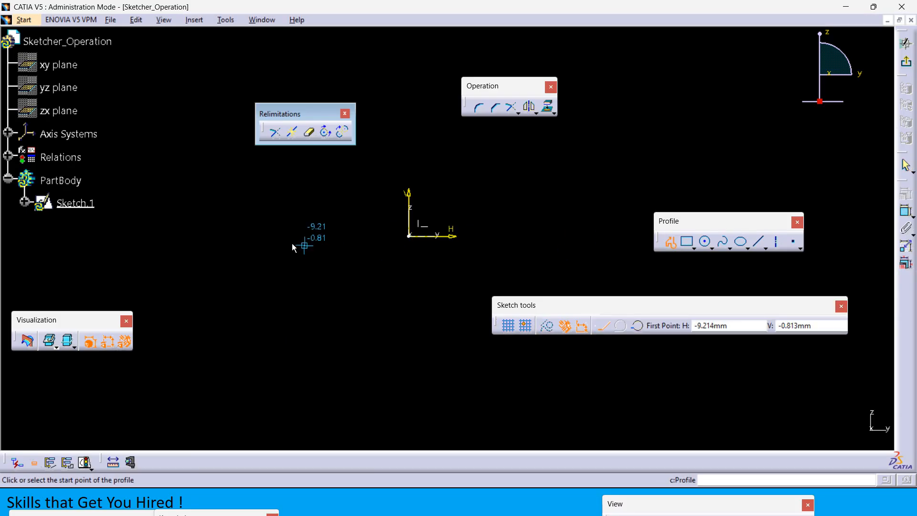
left_click(191, 243)
double_click(370, 243)
left_click(300, 194)
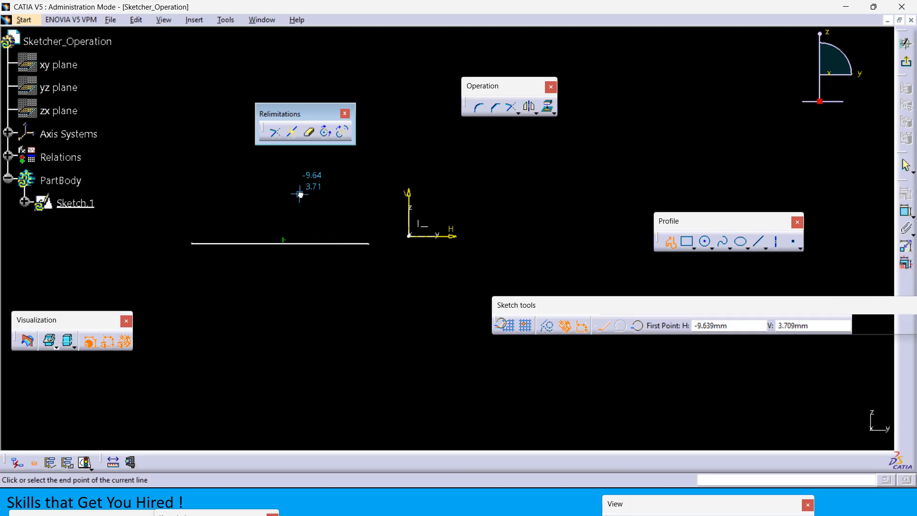
double_click(300, 375)
left_click(225, 222)
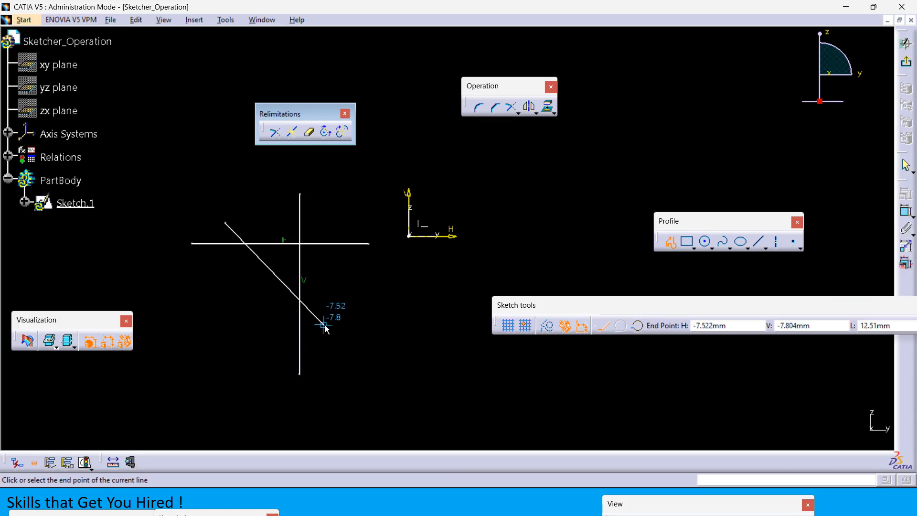
double_click(332, 338)
left_click(671, 242)
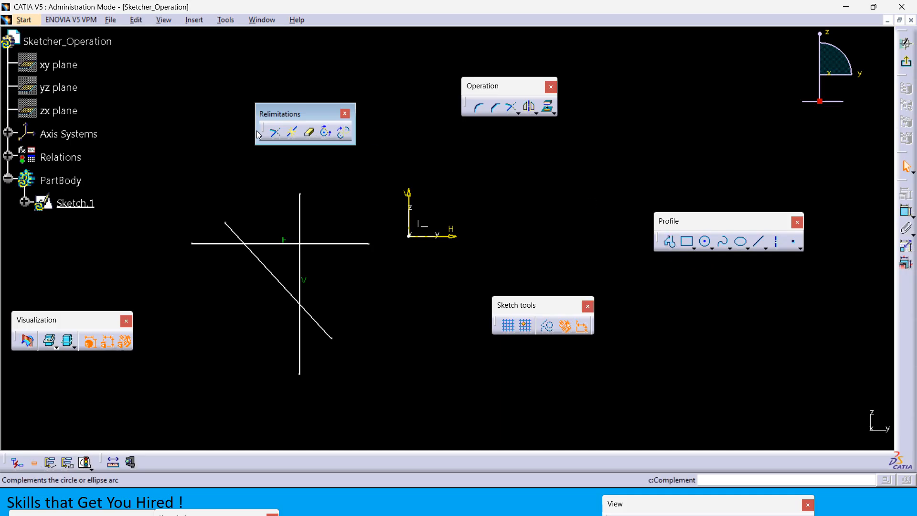
- Trim the diagonal and horizontal lines to a corner at their intersection using Trim All Elements
left_click(275, 133)
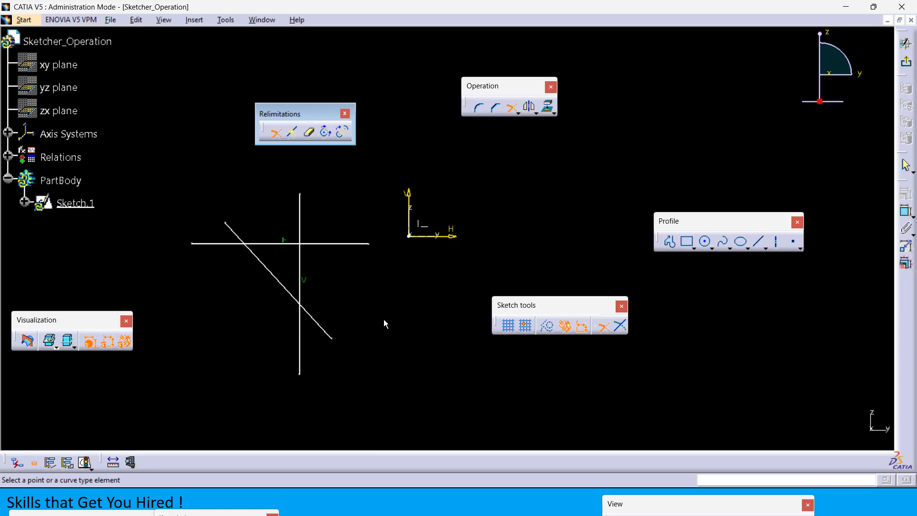
left_click(265, 263)
left_click(274, 244)
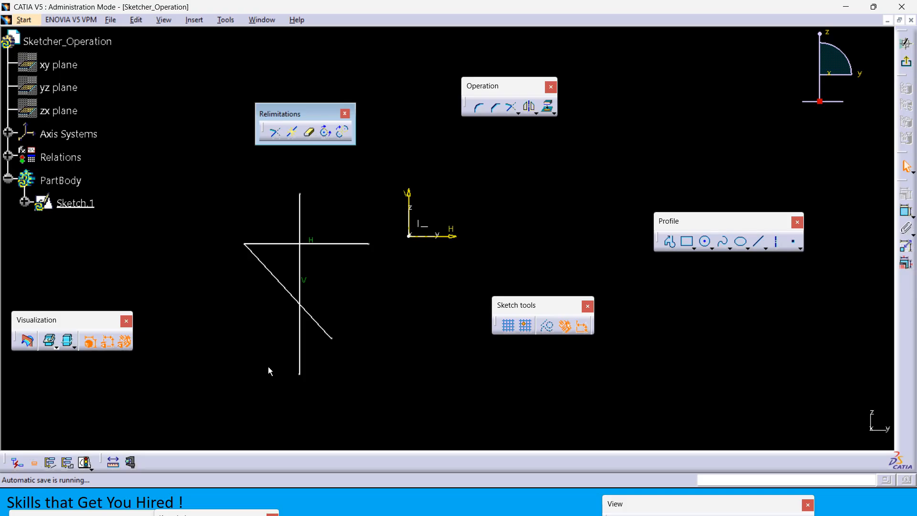
- Trim only the horizontal line at the vertical line using Trim First Element, keeping the part joined to the diagonal
left_click(275, 132)
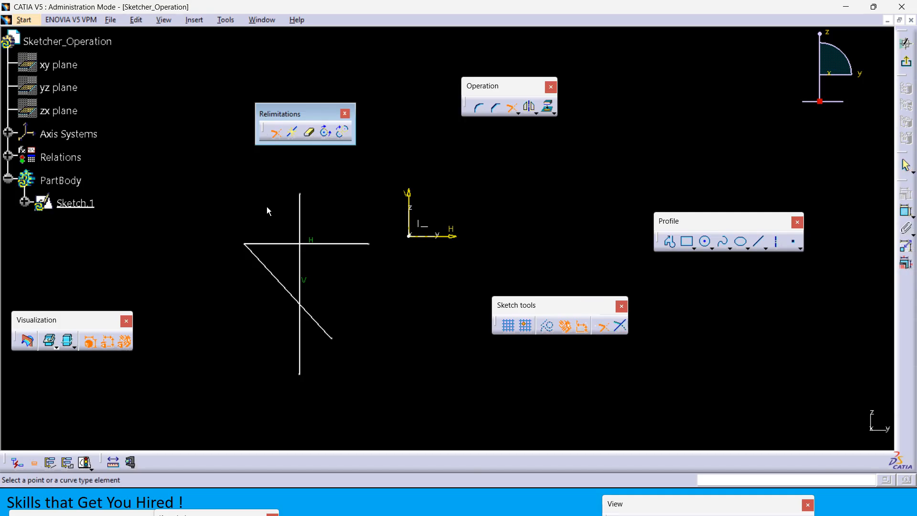
left_click(619, 326)
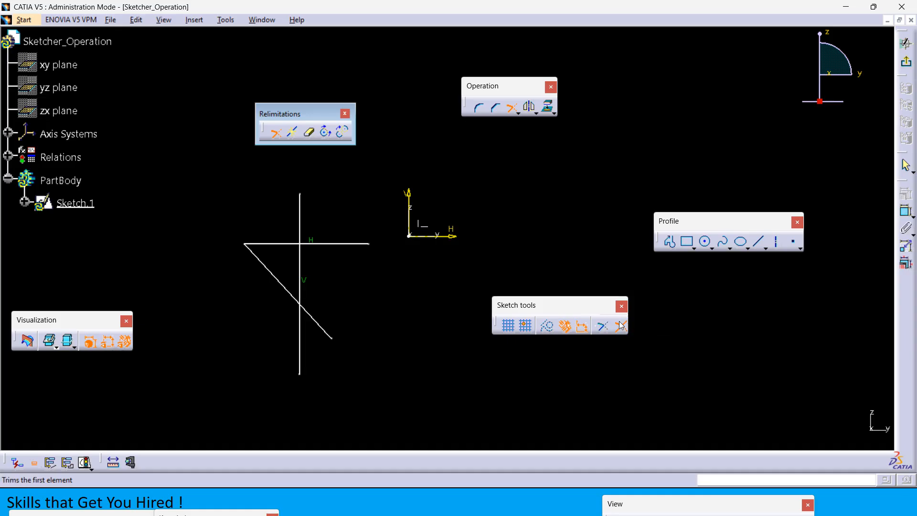
left_click(276, 244)
left_click(307, 260)
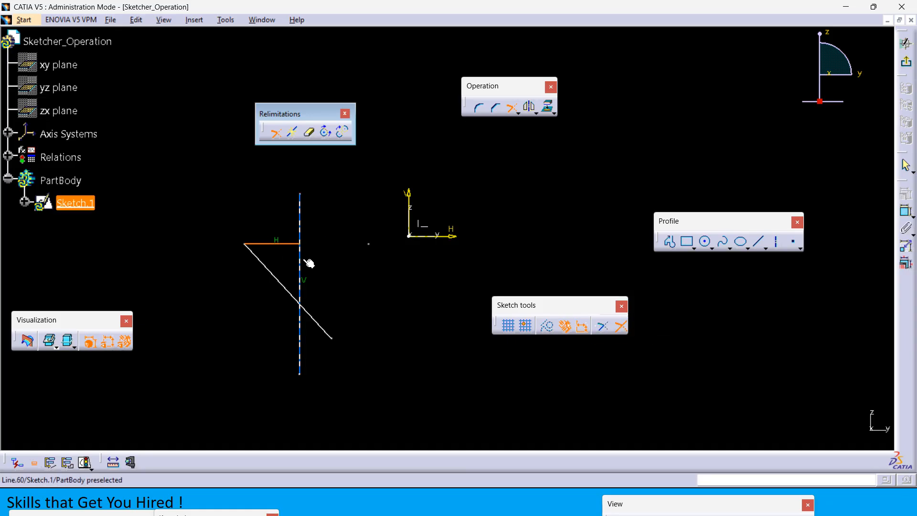
left_click(304, 260)
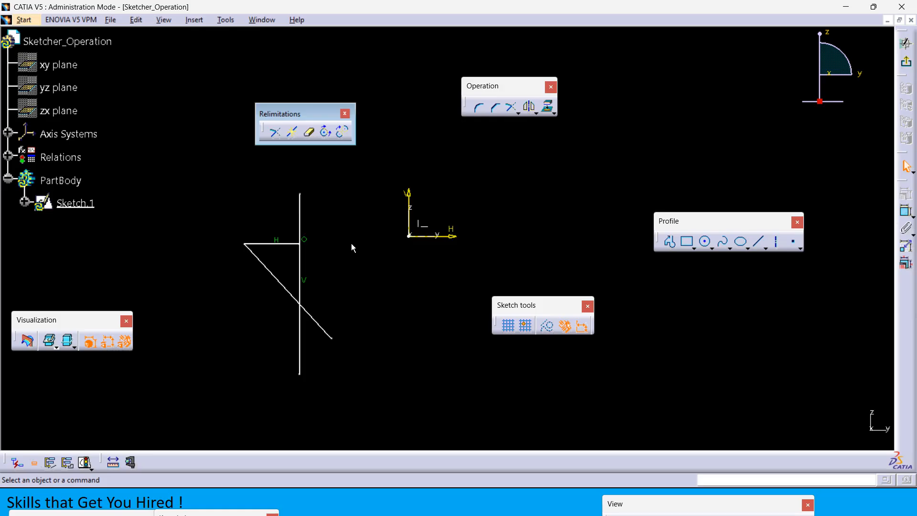
- Trim only the vertical line at the diagonal using Trim First Element, keeping its upper part
left_click(274, 132)
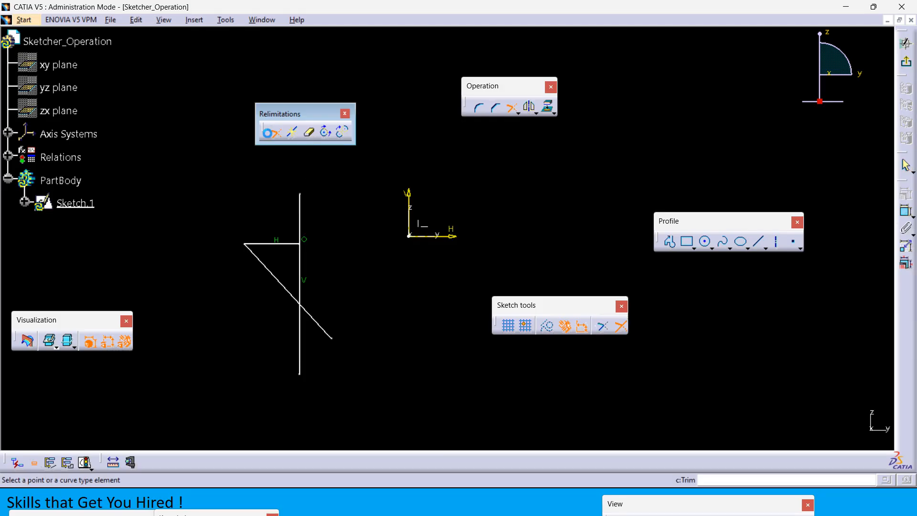
left_click(300, 279)
left_click(286, 288)
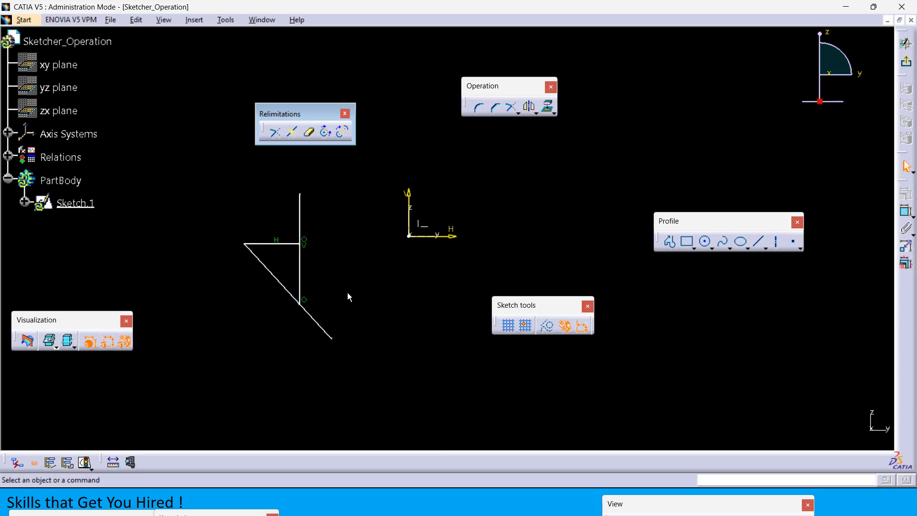
- Use Trim All Elements on the vertical line to remove its overhang above the horizontal line
left_click(274, 132)
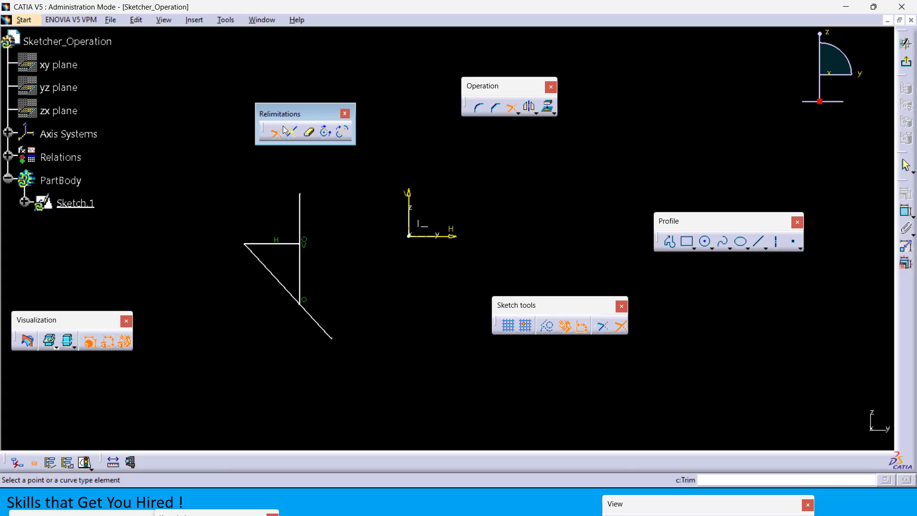
left_click(601, 328)
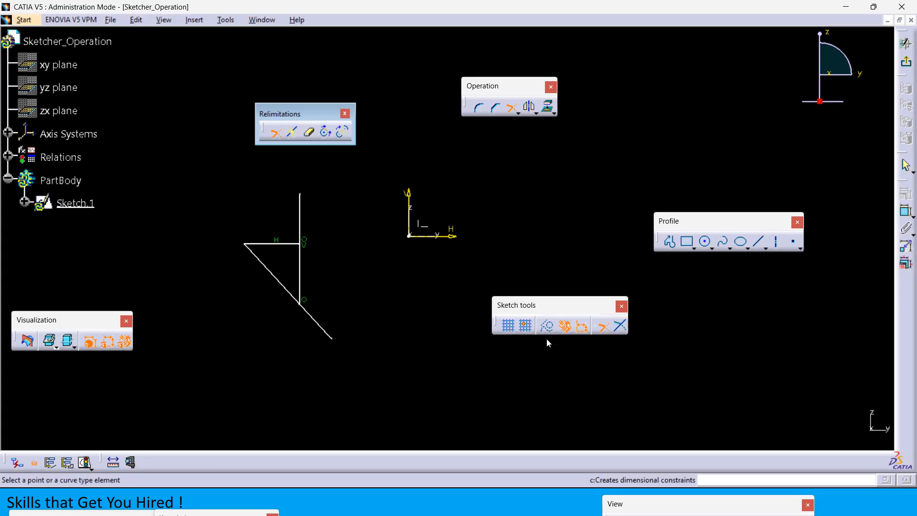
left_click(306, 203)
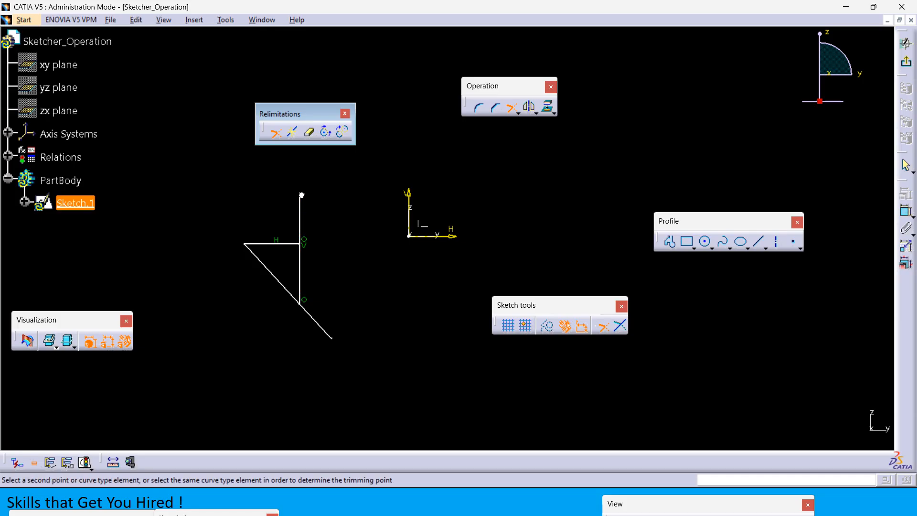
left_click(306, 304)
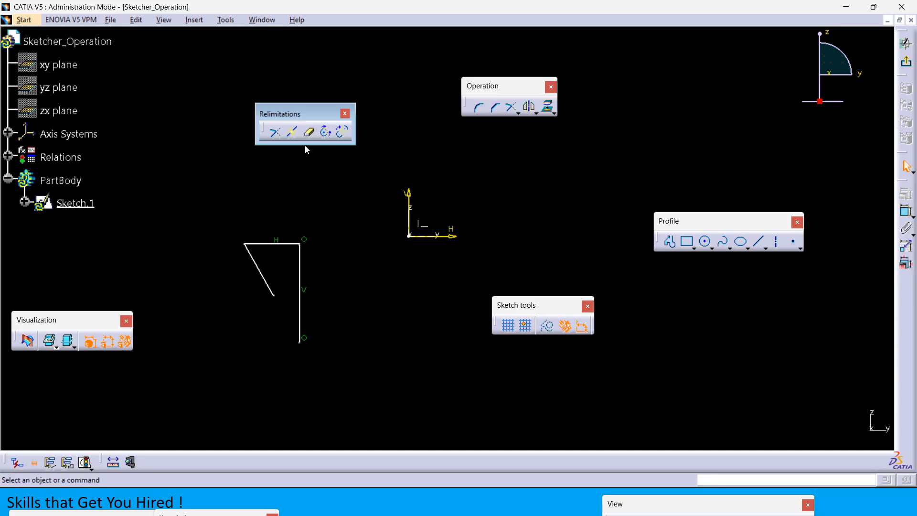
left_click(275, 132)
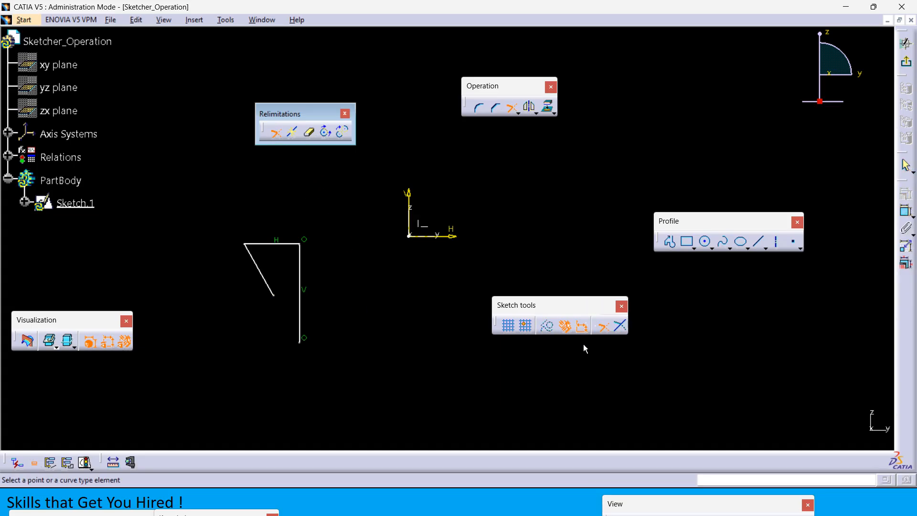
left_click(271, 278)
left_click(300, 281)
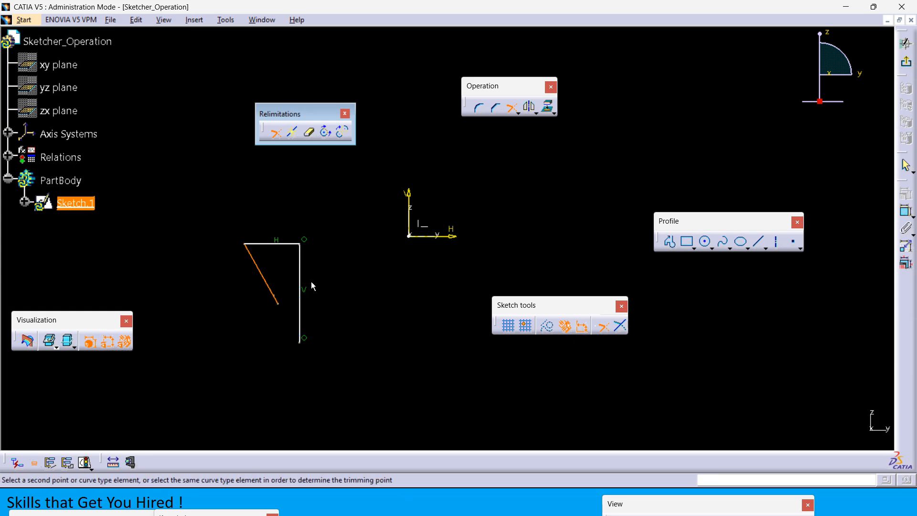
left_click(271, 136)
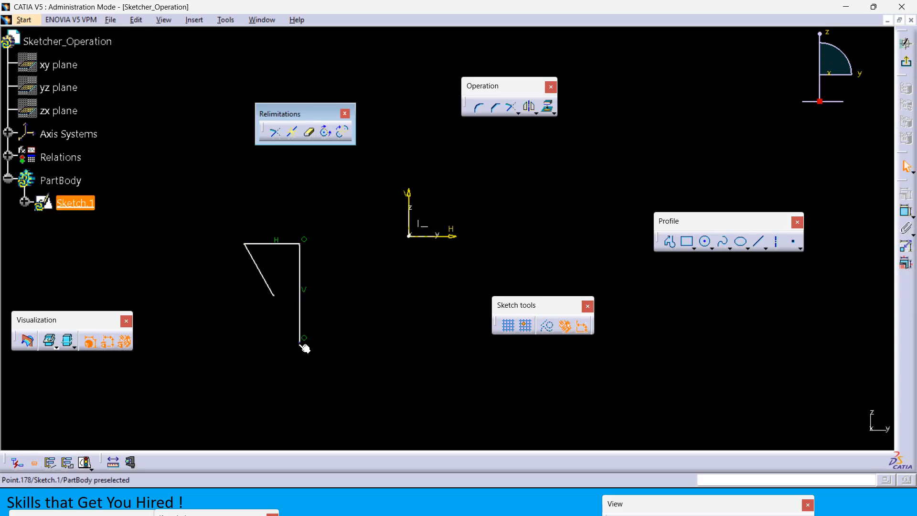
- Try to extend the diagonal line to the lengthened vertical line using Trim First Element
left_click_drag(297, 357, 301, 380)
left_click(275, 131)
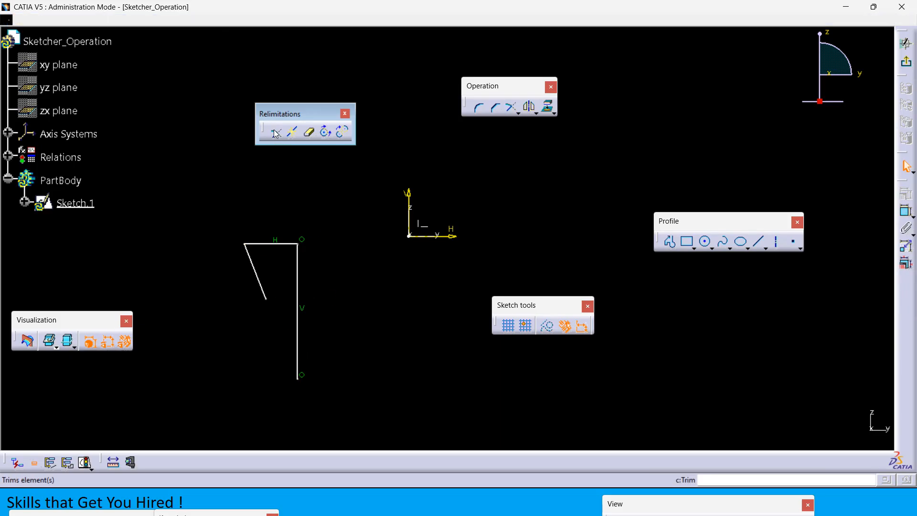
left_click(620, 325)
left_click(262, 287)
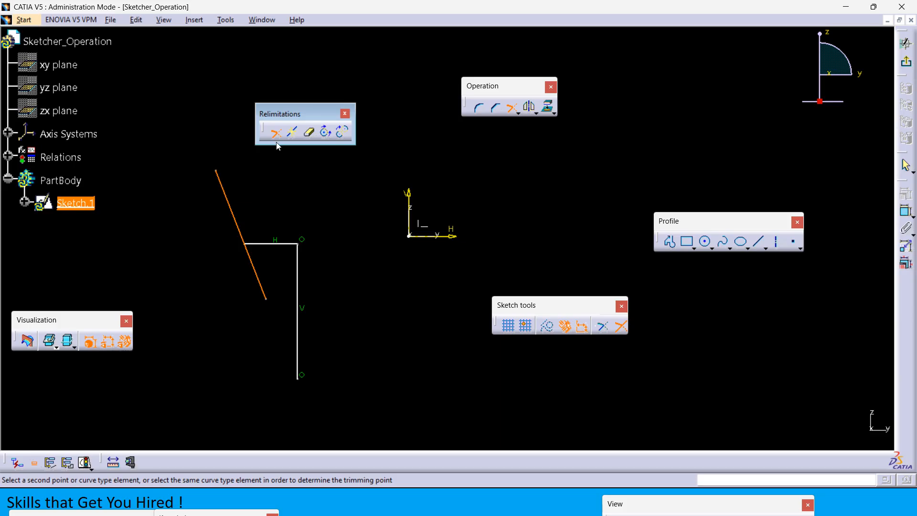
left_click(299, 344)
mouse_move(298, 381)
left_mouse_down()
mouse_move(299, 401)
mouse_move(302, 372)
left_mouse_up()
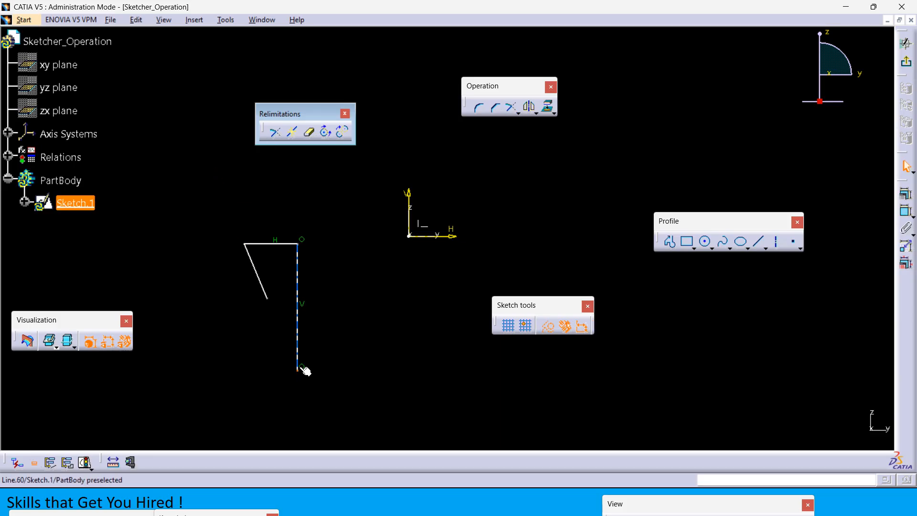
- Delete the coincidence constraint at the vertical line's lower end and stretch the line further down
left_click(303, 370)
key("Delete")
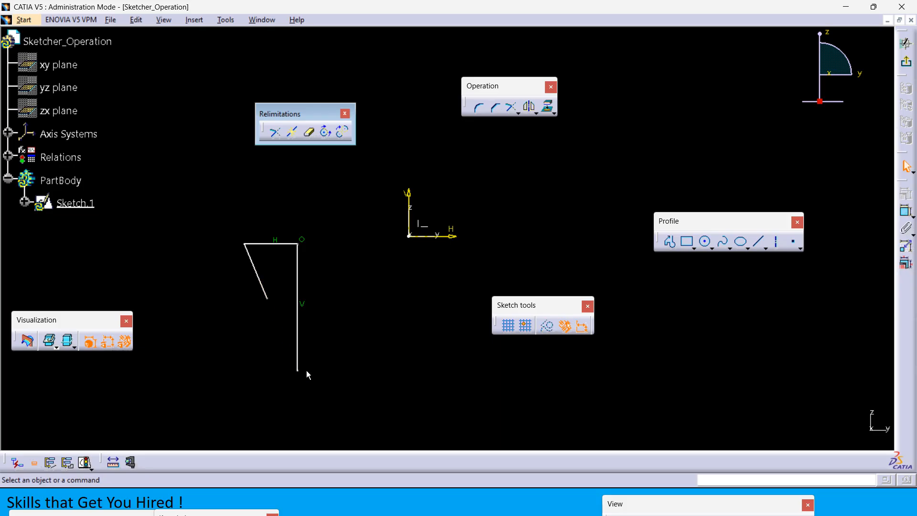
left_click_drag(298, 372, 301, 414)
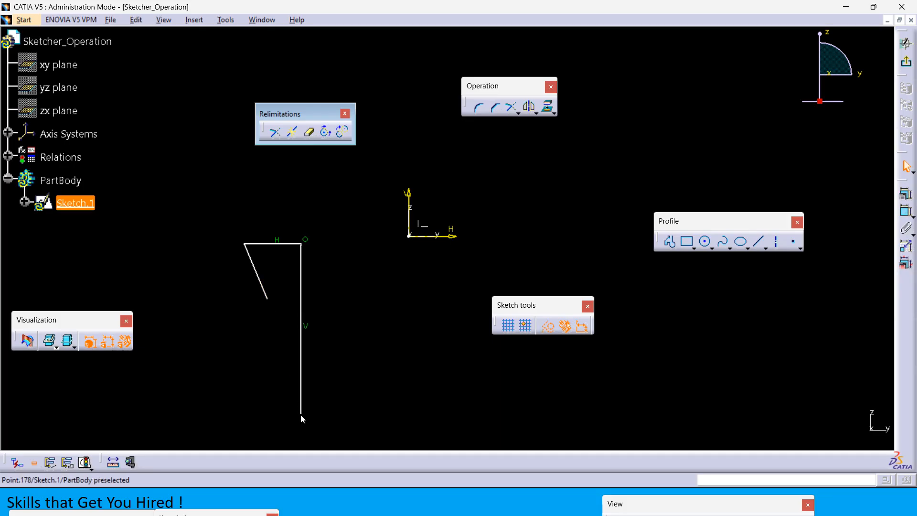
left_click(311, 220)
- Extend only the diagonal line to the vertical line using Trim First Element
left_click(275, 132)
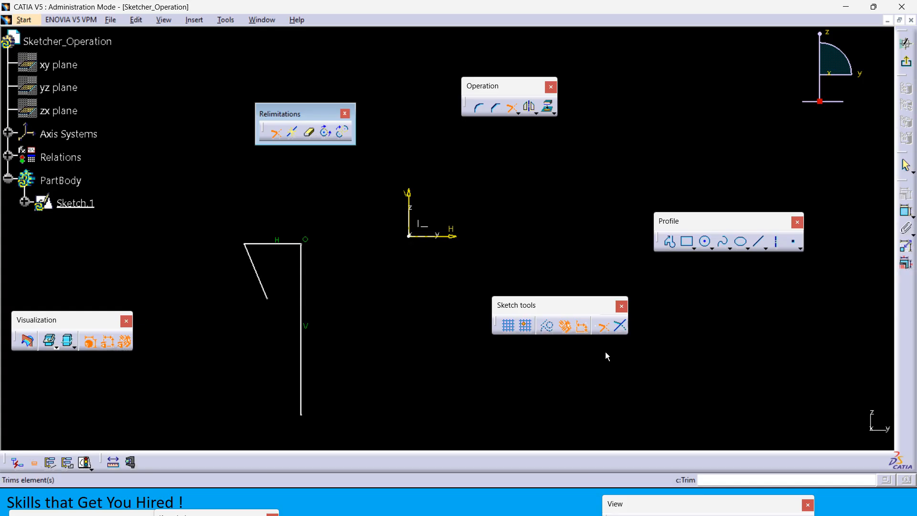
left_click(621, 326)
left_click(264, 280)
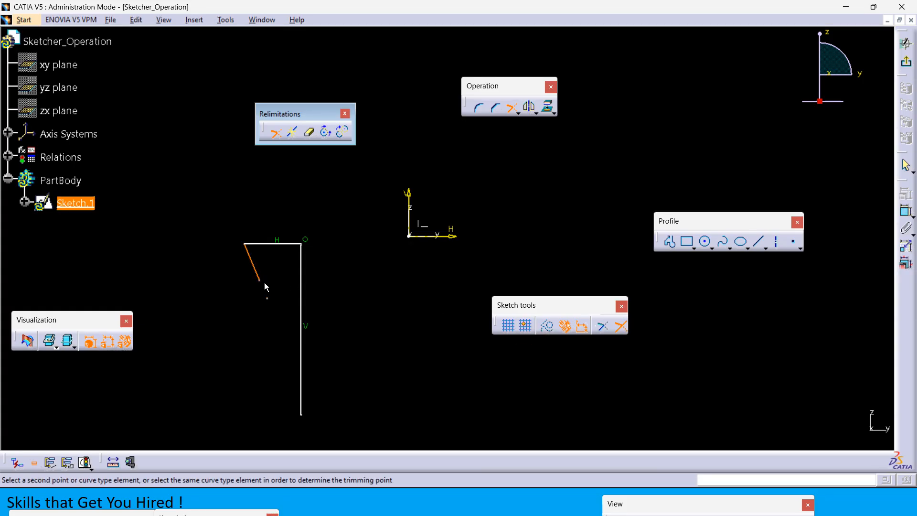
left_click(305, 351)
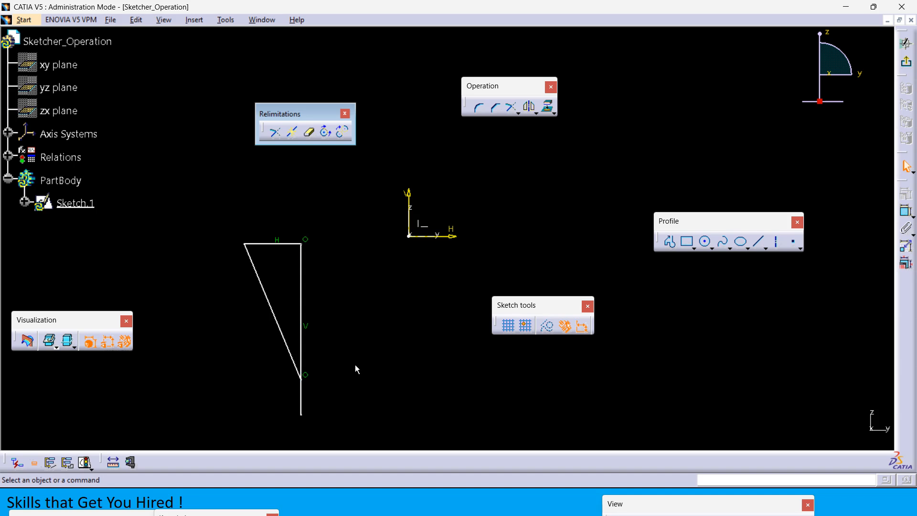
- Trim the vertical line's lower overhang at the diagonal with Trim All Elements, closing the triangle
middle_click_drag(356, 371, 350, 329)
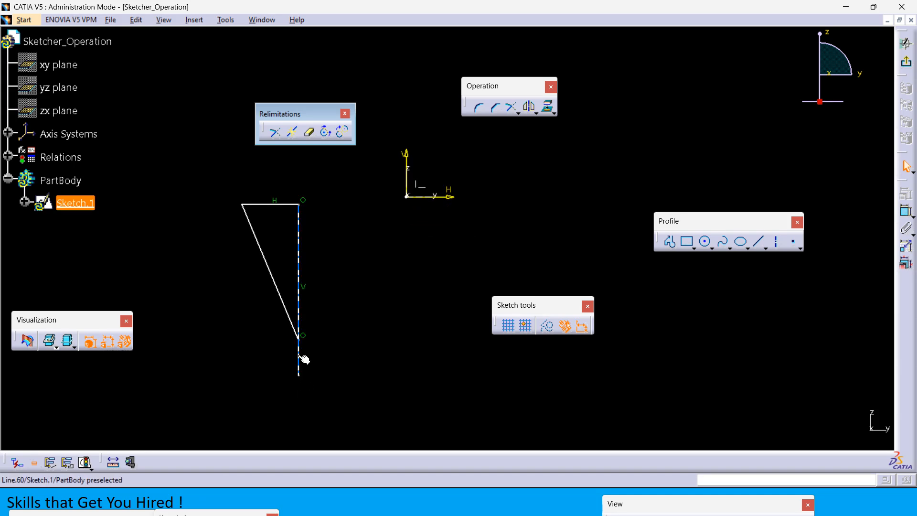
left_click(275, 132)
left_click(281, 289)
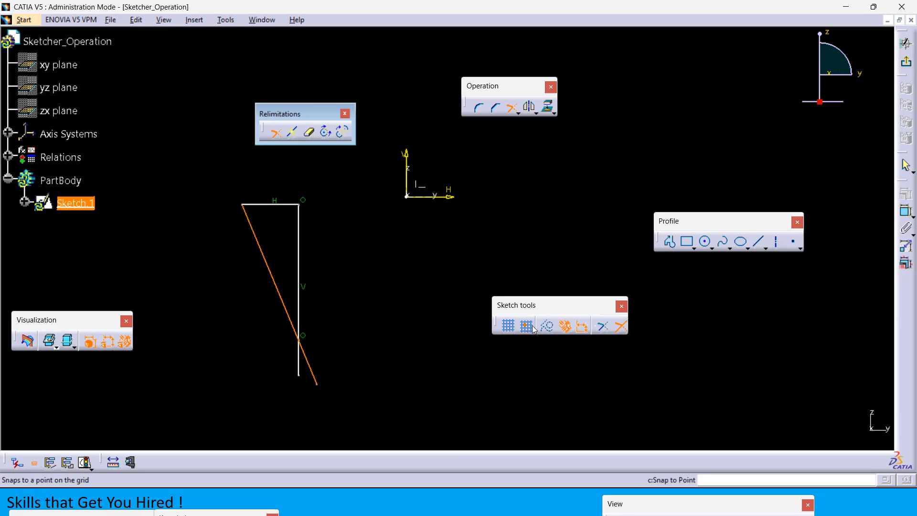
left_click(301, 305)
- Sketch a separate horizontal line beside the triangle and a vertical line running down from its right end, using Profile
mouse_move(354, 344)
middle_mouse_down()
mouse_move(313, 329)
mouse_move(380, 301)
mouse_move(311, 316)
middle_mouse_up()
left_click(669, 241)
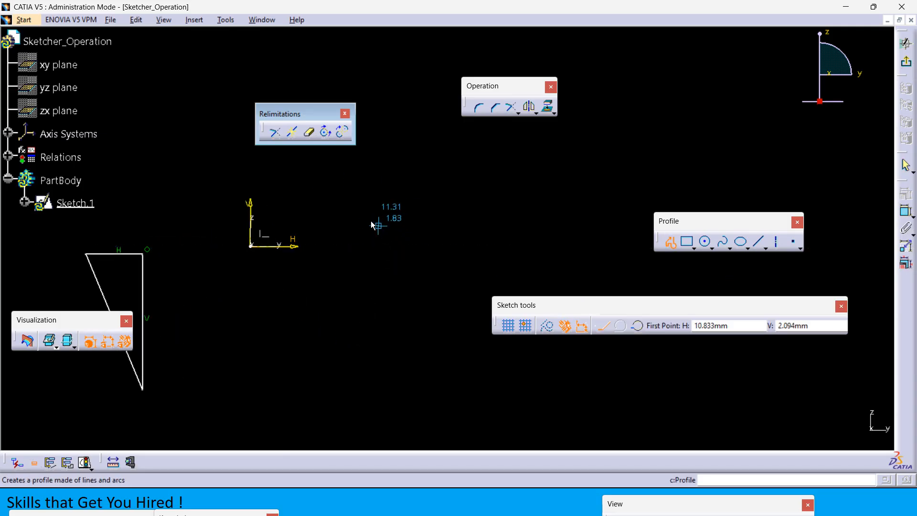
left_click(350, 204)
double_click(482, 204)
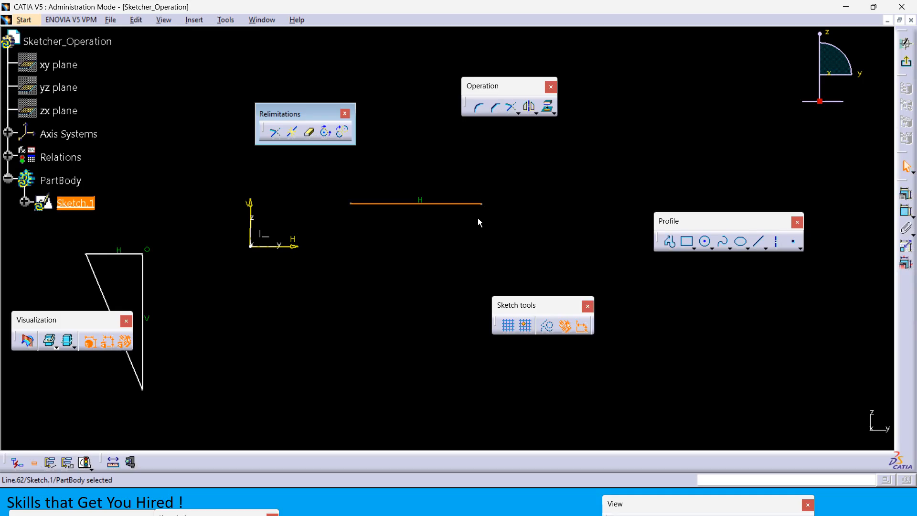
left_click(669, 247)
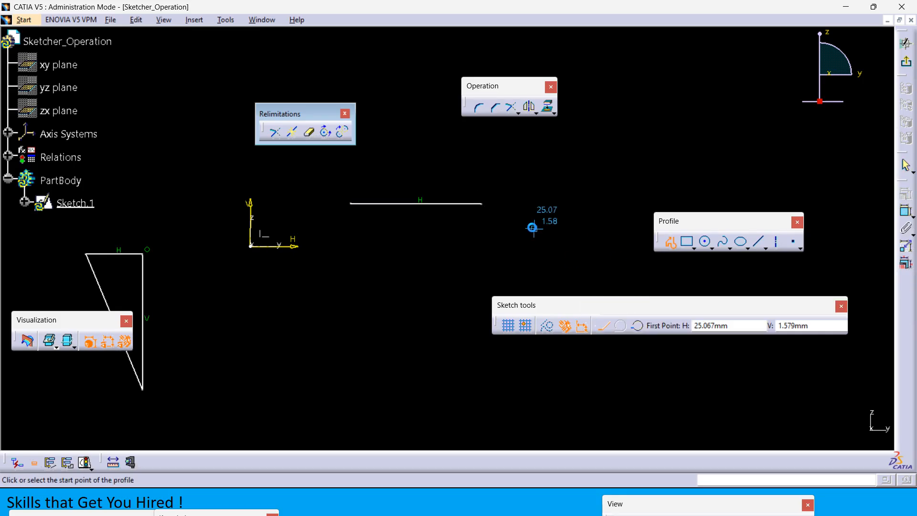
left_click(484, 204)
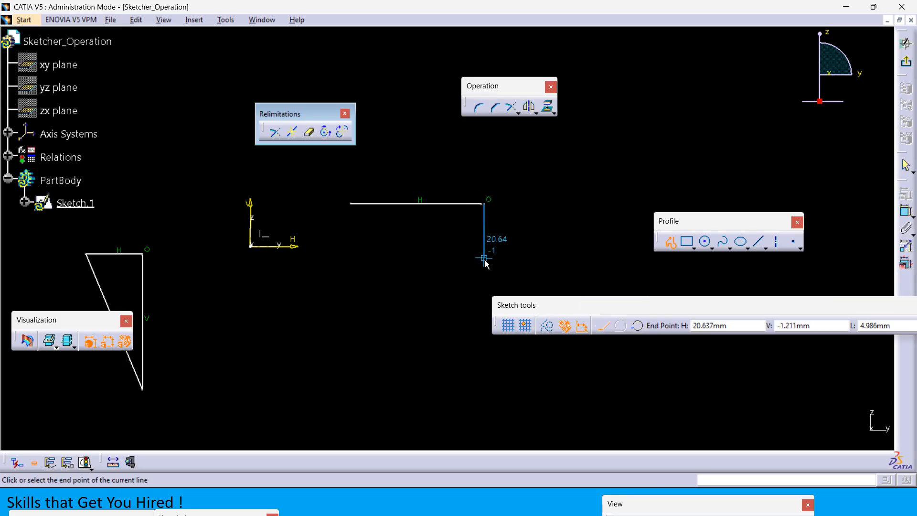
double_click(484, 289)
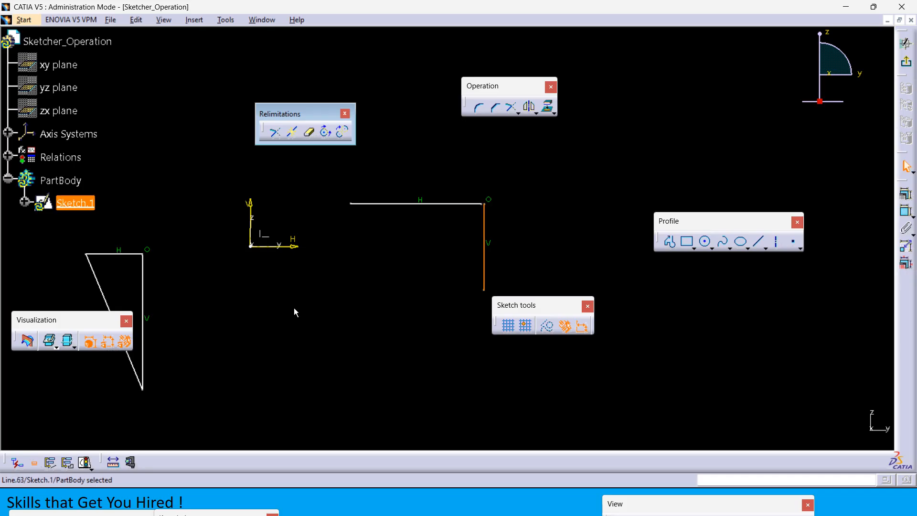
- Complete the four-sided outline with a lower horizontal line and a slightly slanted line up to the upper line's left end
left_click(669, 242)
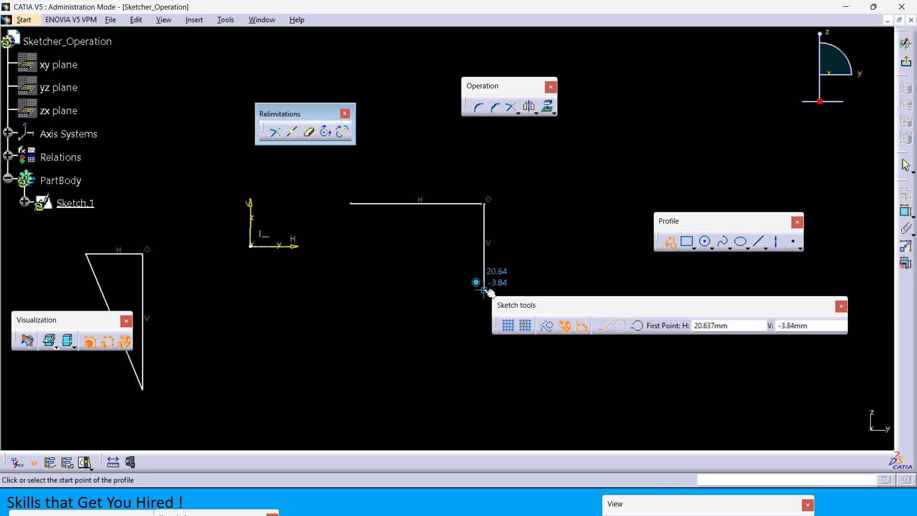
left_click(483, 290)
left_click(355, 289)
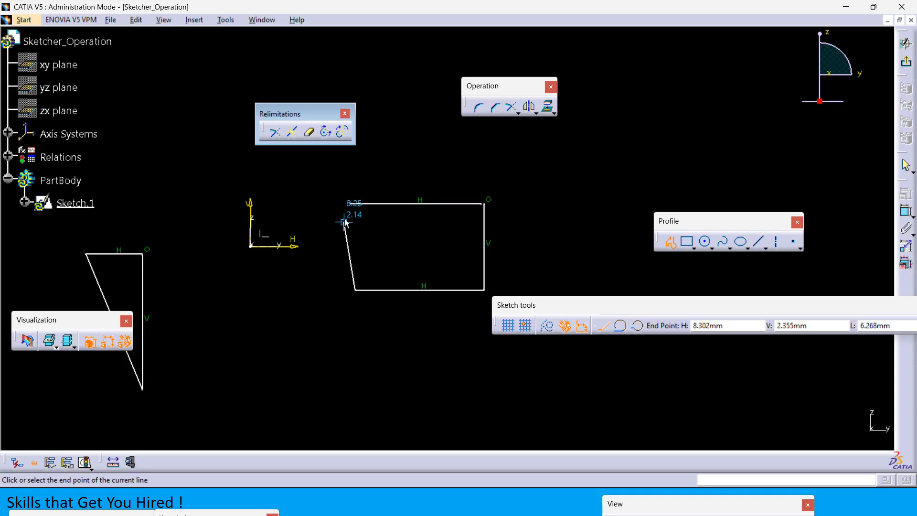
left_click(351, 204)
left_click(669, 242)
mouse_move(471, 212)
middle_mouse_down()
mouse_move(465, 222)
mouse_move(438, 176)
middle_mouse_up()
mouse_move(399, 266)
middle_mouse_down()
mouse_move(408, 251)
mouse_move(414, 281)
middle_mouse_up()
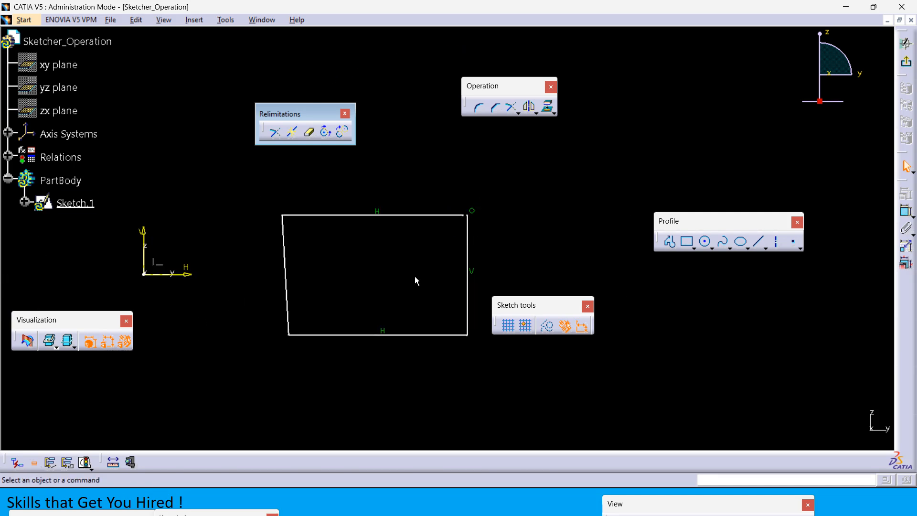
- Trim the outline's upper horizontal line and right vertical line to a shared corner
left_click(273, 134)
left_click(426, 214)
left_click(467, 232)
- Delete the triangle and the four-sided outline from the sketch
mouse_move(526, 245)
middle_mouse_down()
mouse_move(523, 232)
mouse_move(532, 250)
mouse_move(505, 230)
middle_mouse_up()
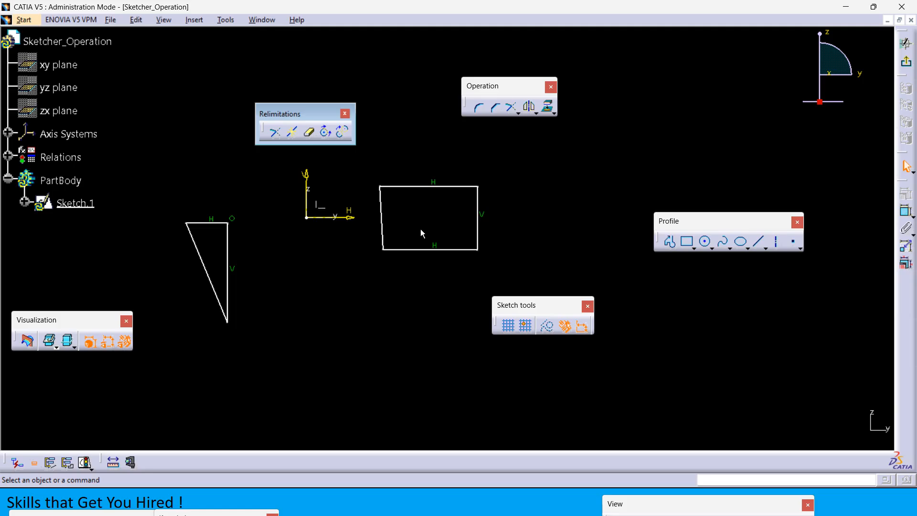
left_click_drag(171, 170, 532, 369)
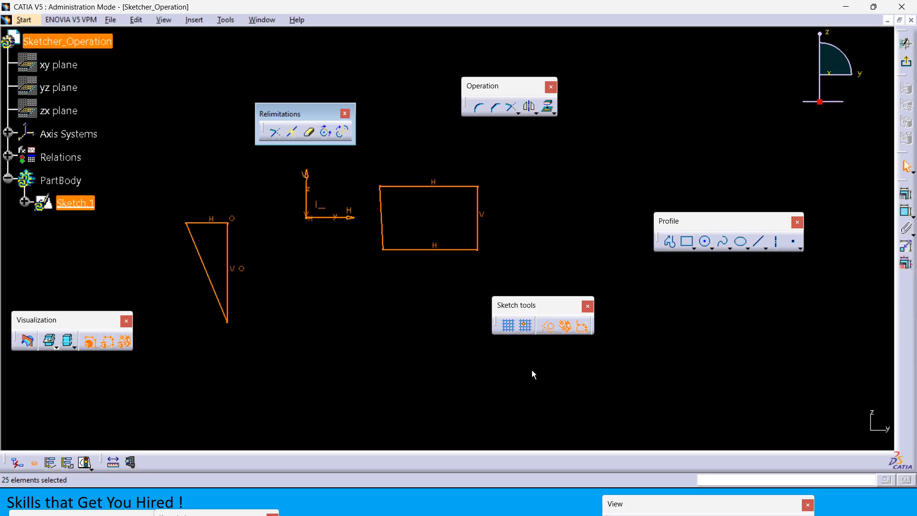
key("Delete")
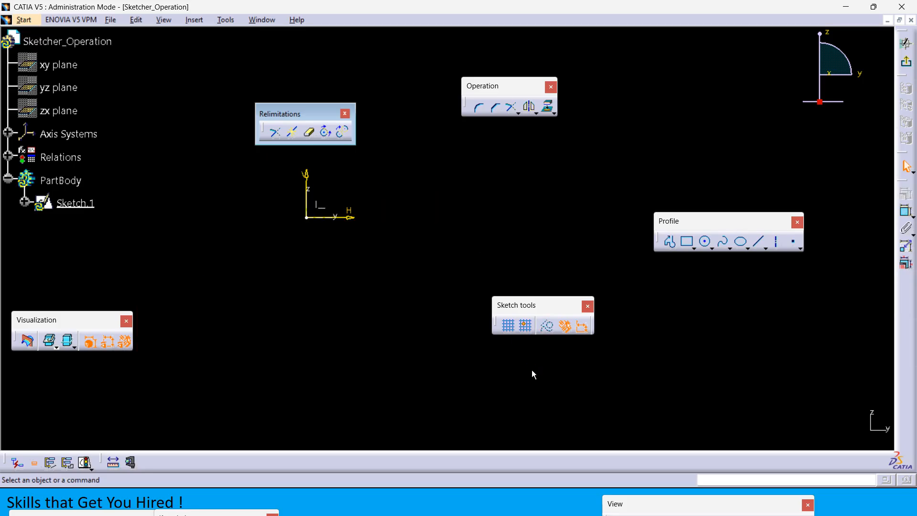
- Switch to the PowerPoint slide show, advance the Operation slide to the Break bullet, and return to CATIA
key("alt+Tab")
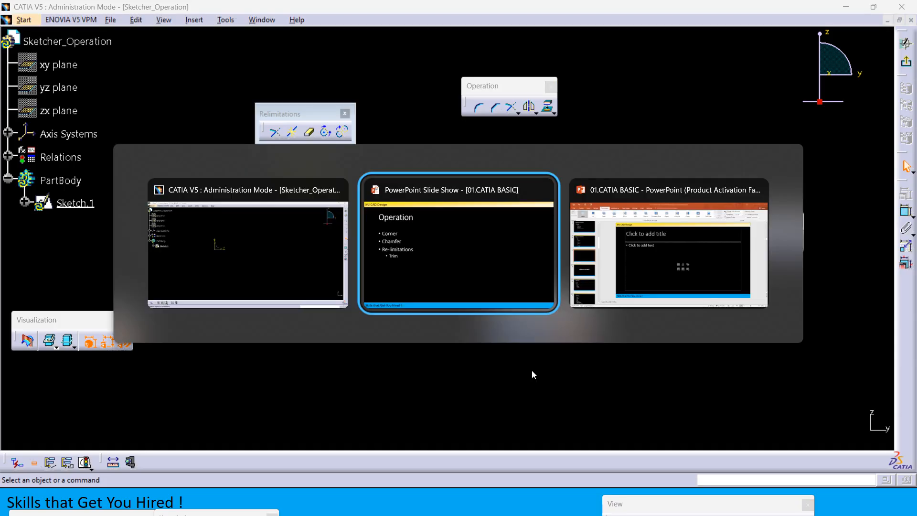
key("Right")
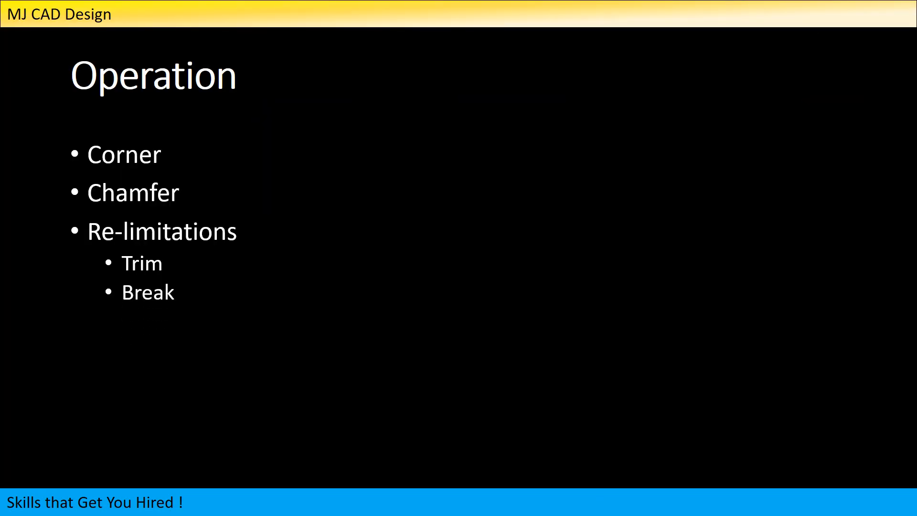
key("alt+Tab")
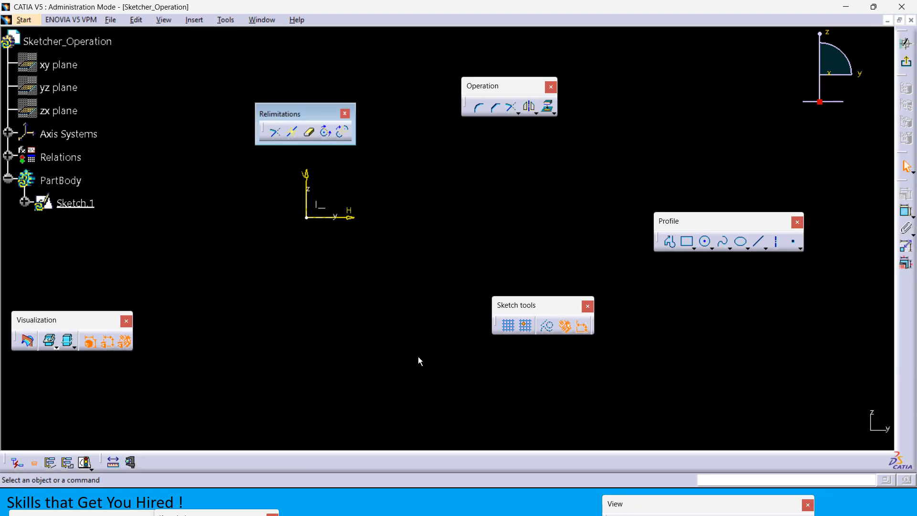
- Sketch three crossing Profile lines: a horizontal one about 26 mm long, a vertical one right of the origin, and a diagonal across both
left_click(670, 242)
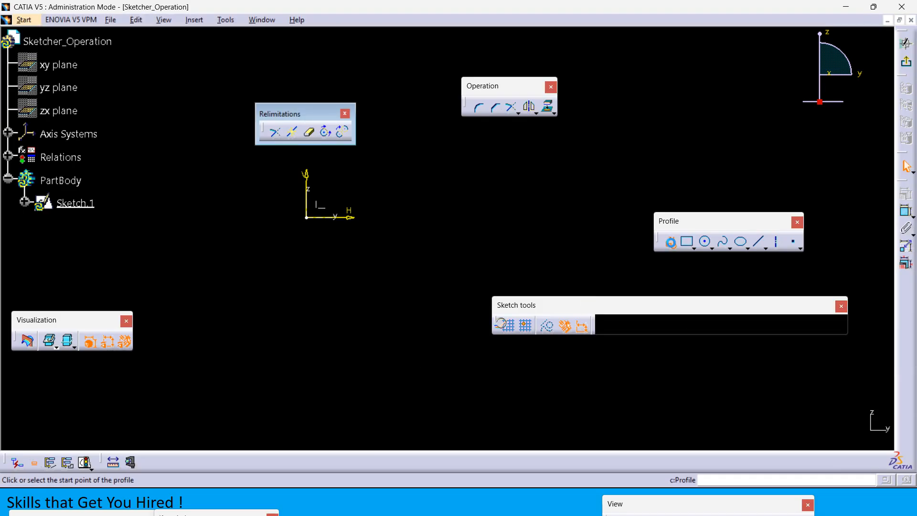
left_click(204, 233)
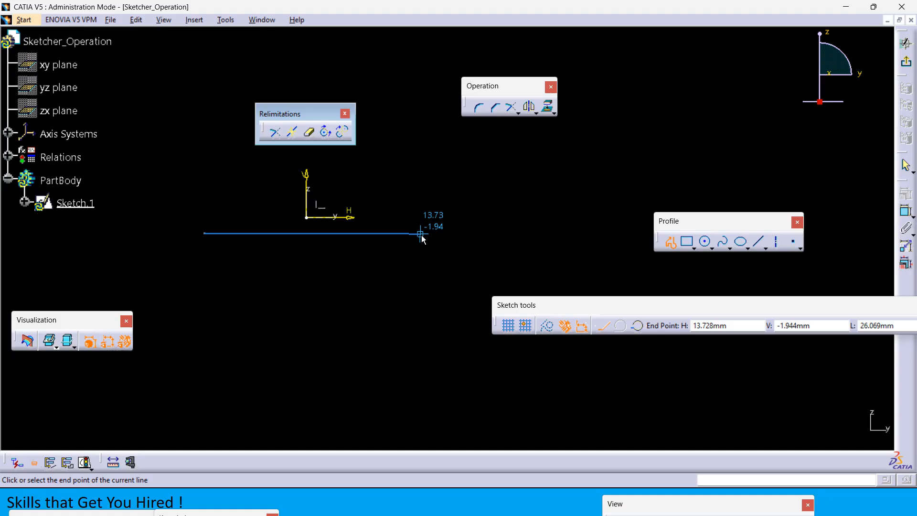
double_click(421, 233)
left_click(358, 187)
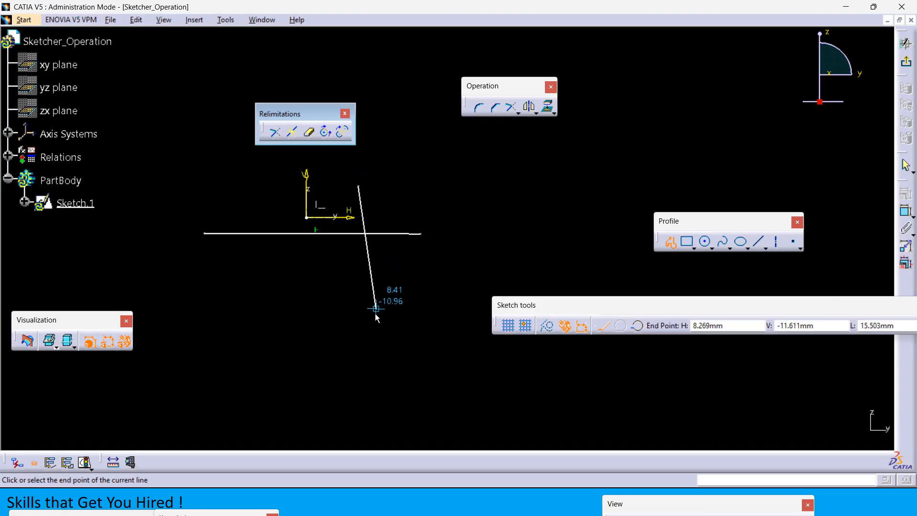
double_click(358, 357)
left_click(257, 210)
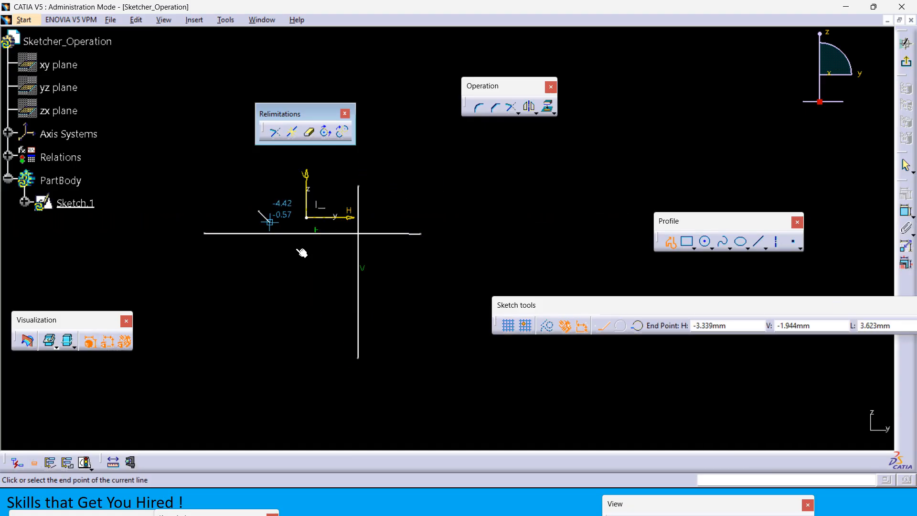
double_click(404, 333)
key("Escape")
- Break the diagonal line where it crosses the horizontal line
middle_click_drag(505, 260, 505, 251)
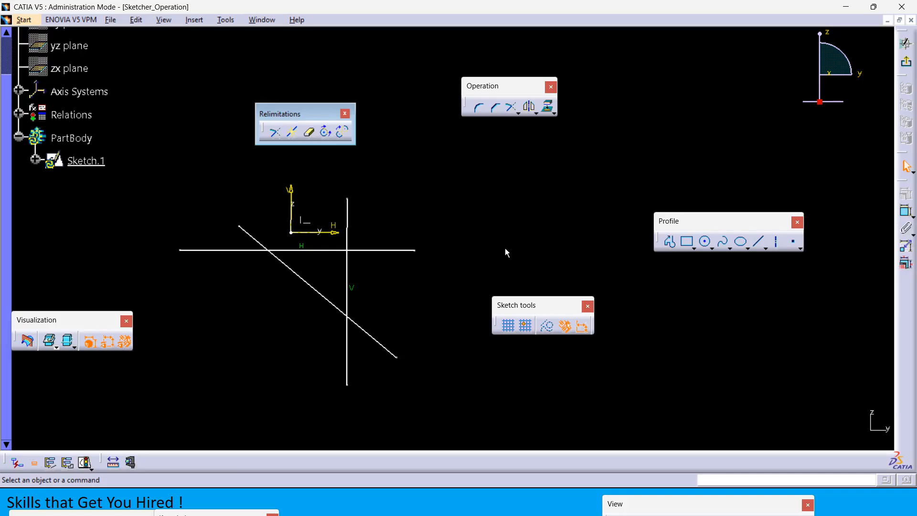
left_click(293, 133)
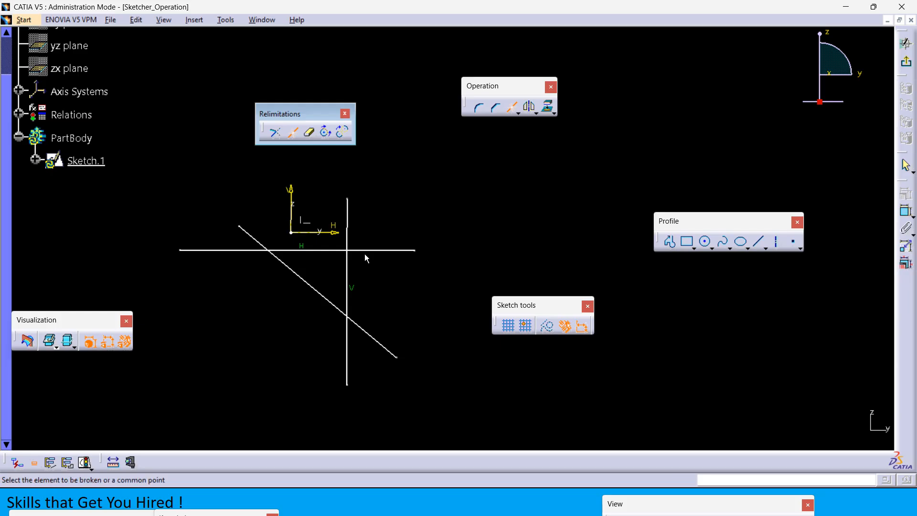
left_click(302, 280)
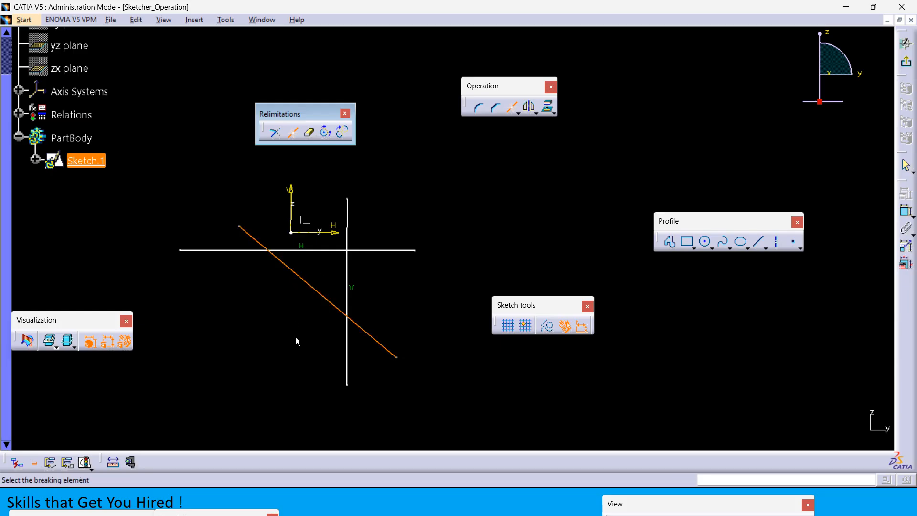
left_click(317, 250)
- Select the two pieces of the broken diagonal to check the split, and move its lower endpoint slightly down and left
left_click(305, 281)
left_click(261, 243)
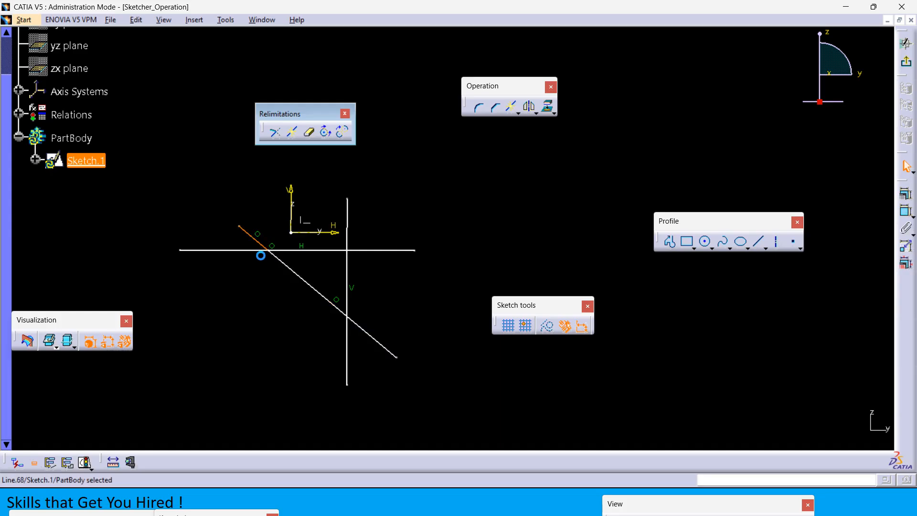
left_click(313, 264)
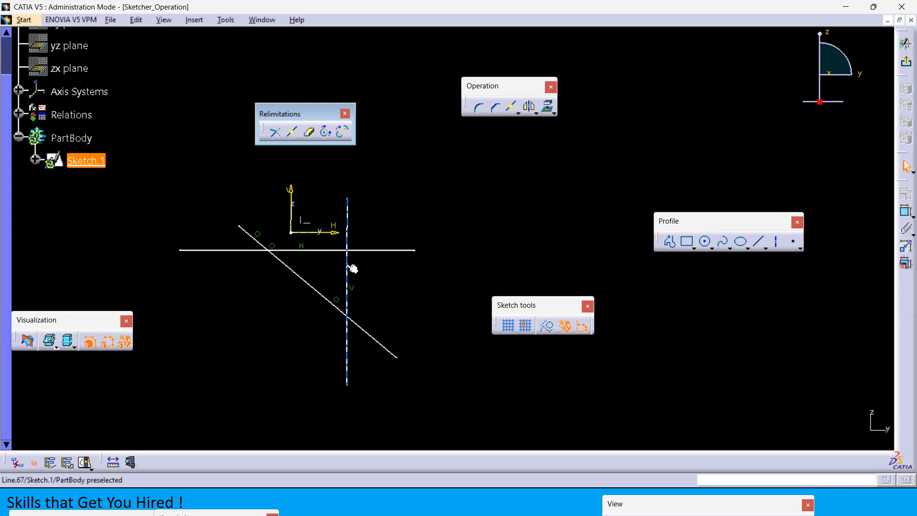
left_click_drag(397, 357, 378, 373)
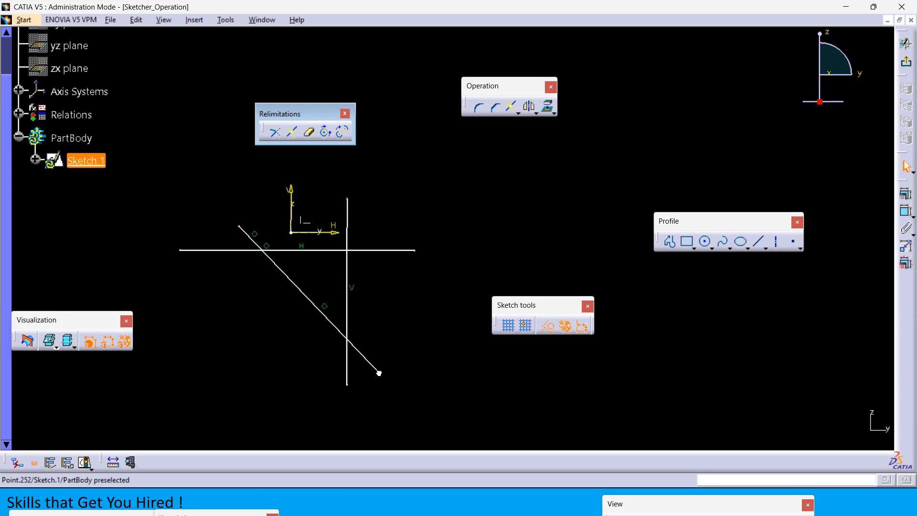
left_click(329, 319)
left_click(382, 313)
left_click(338, 327)
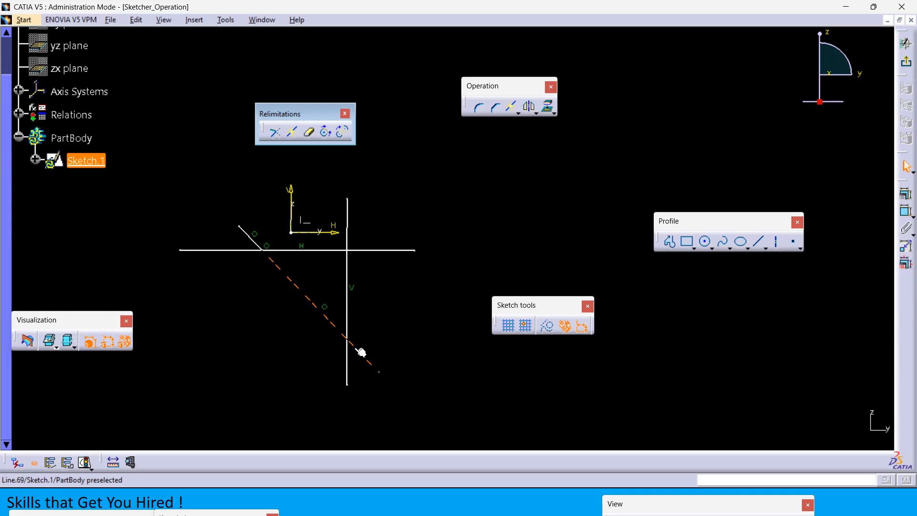
- Shorten the diagonal's lower piece so it ends before the vertical line, and break it at a point near its lower end
left_click_drag(379, 371, 320, 319)
left_click(377, 356)
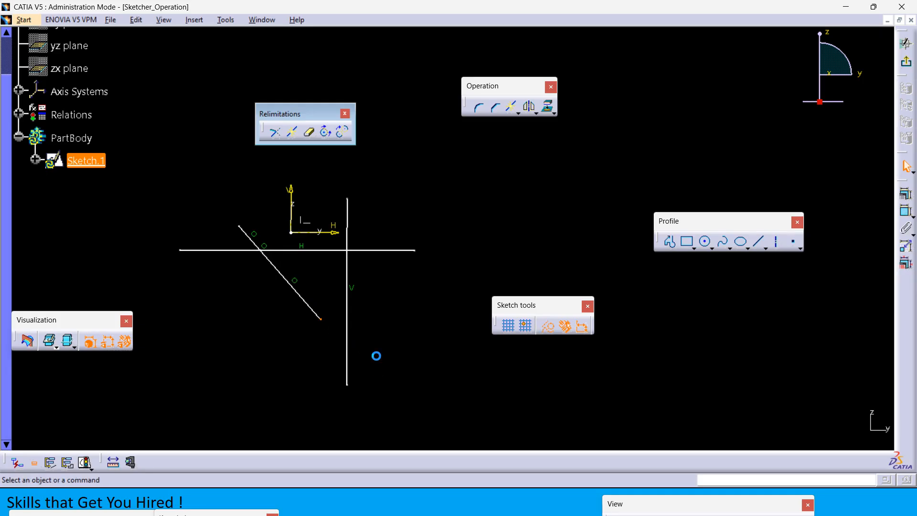
left_click(309, 310)
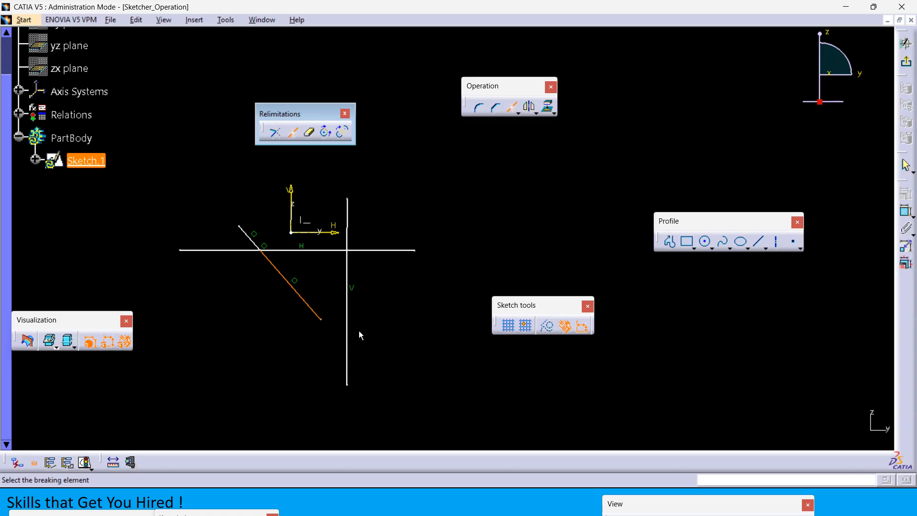
left_click(310, 304)
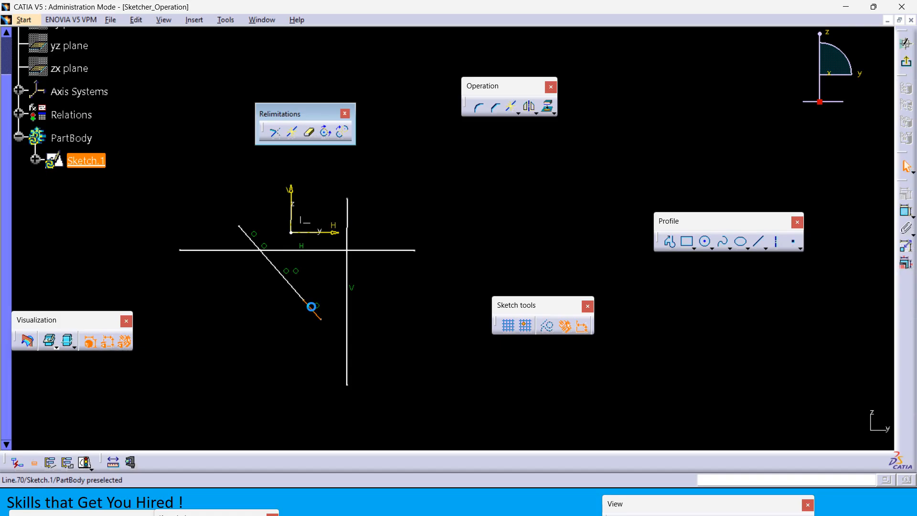
- Move the diagonal's new break point and stretch its lower end past the vertical line, then select its pieces to check the split
left_click_drag(322, 320, 300, 292)
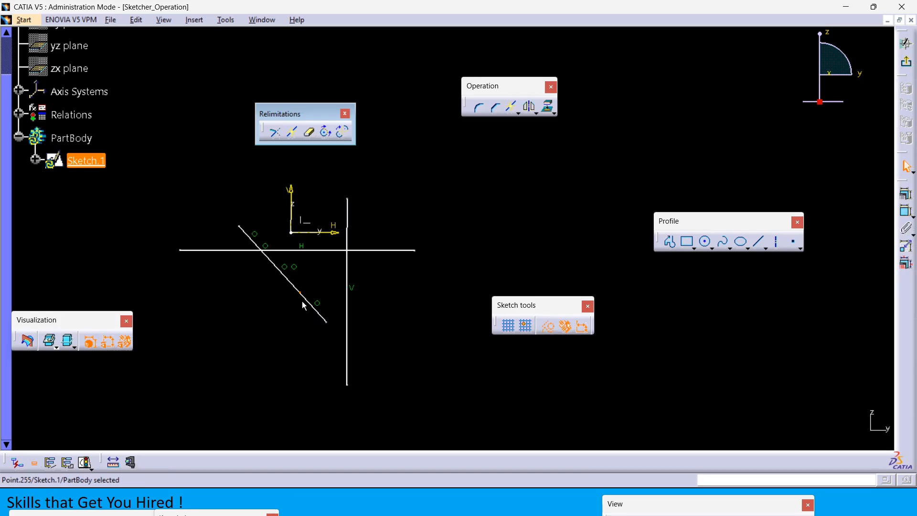
left_click_drag(331, 325, 411, 393)
left_click(268, 234)
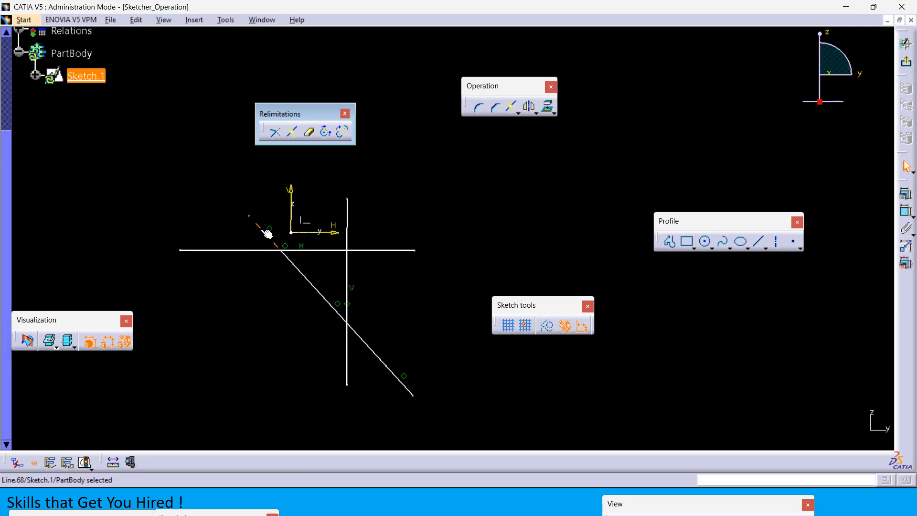
left_click(312, 286)
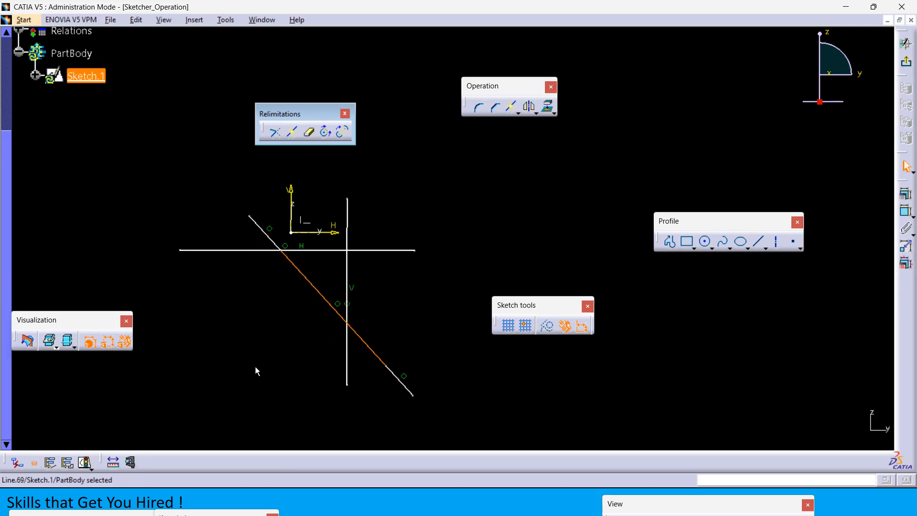
left_click(400, 385)
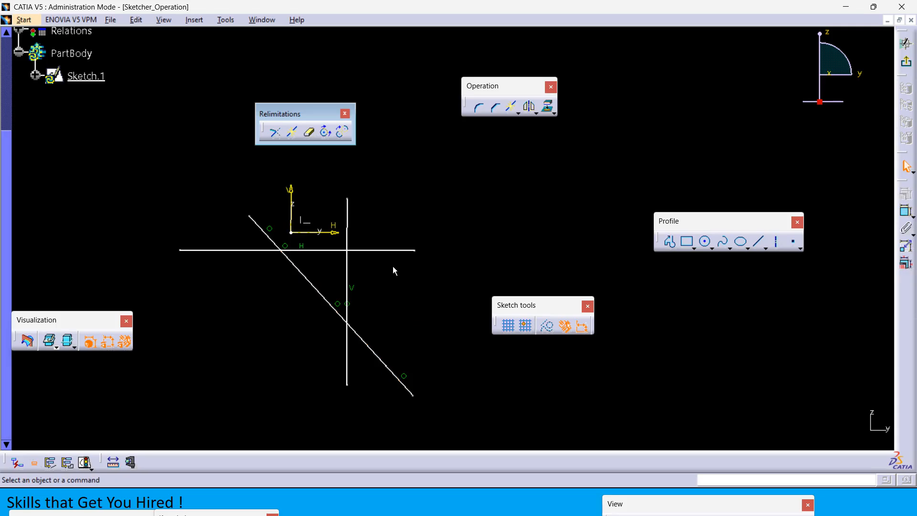
- Break the horizontal line where it crosses the vertical line
left_click(394, 252)
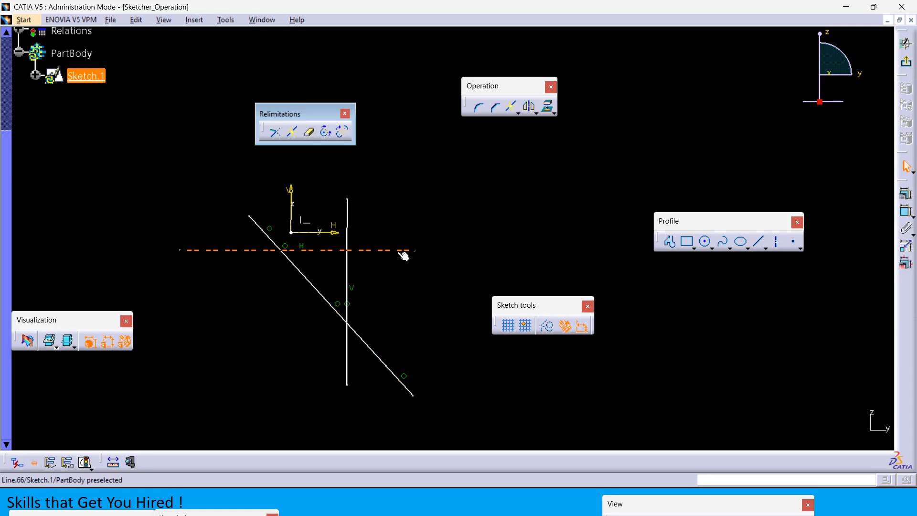
left_click(170, 197)
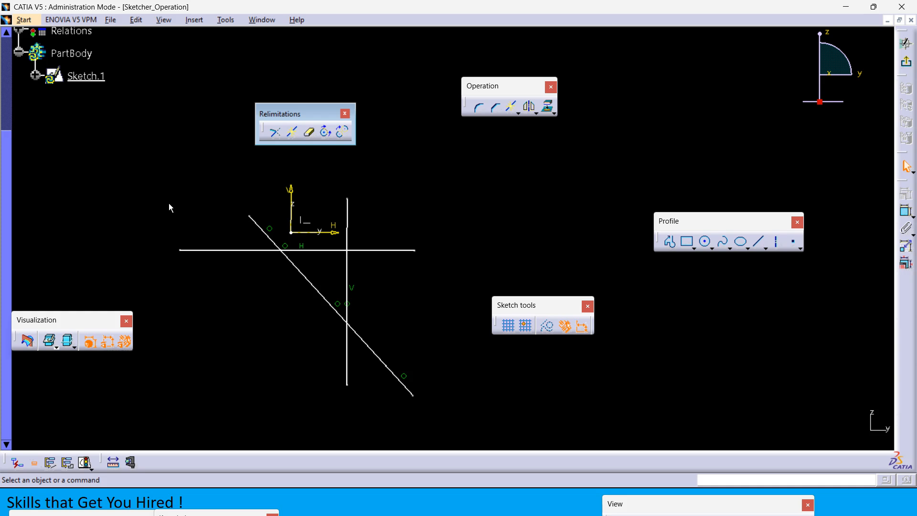
left_click(292, 132)
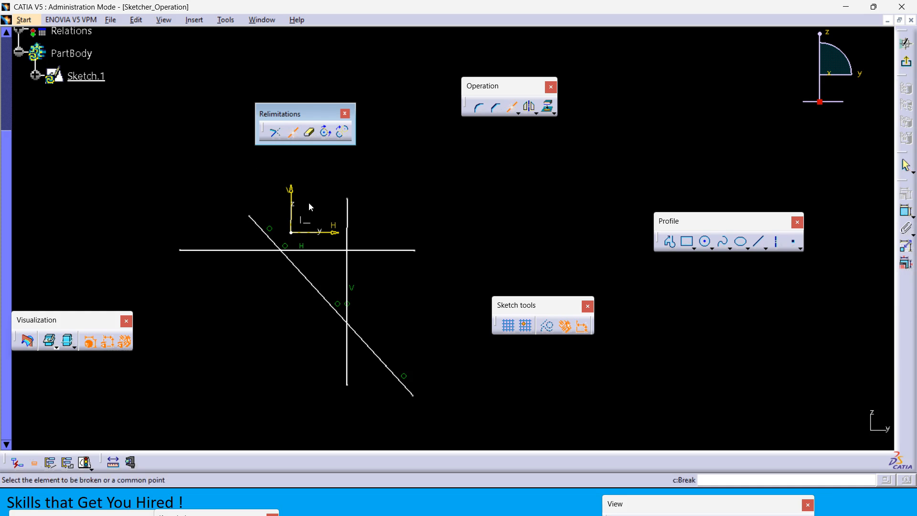
left_click(328, 250)
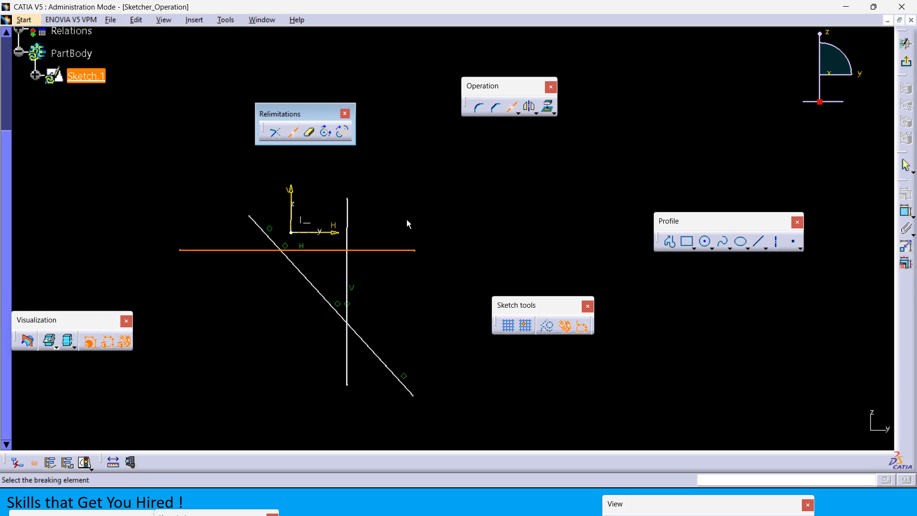
left_click(348, 219)
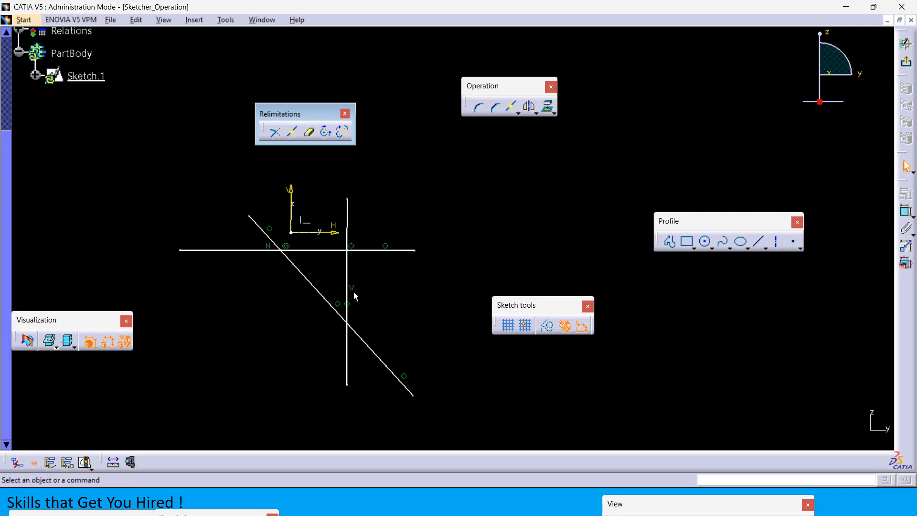
- Select the two pieces of the broken horizontal line to check the split
left_click(357, 250)
left_click(337, 251)
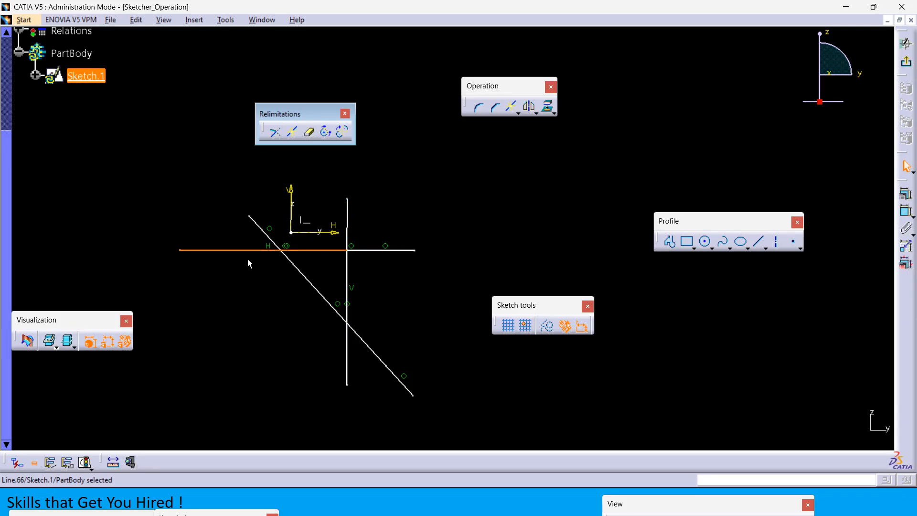
left_click(467, 216)
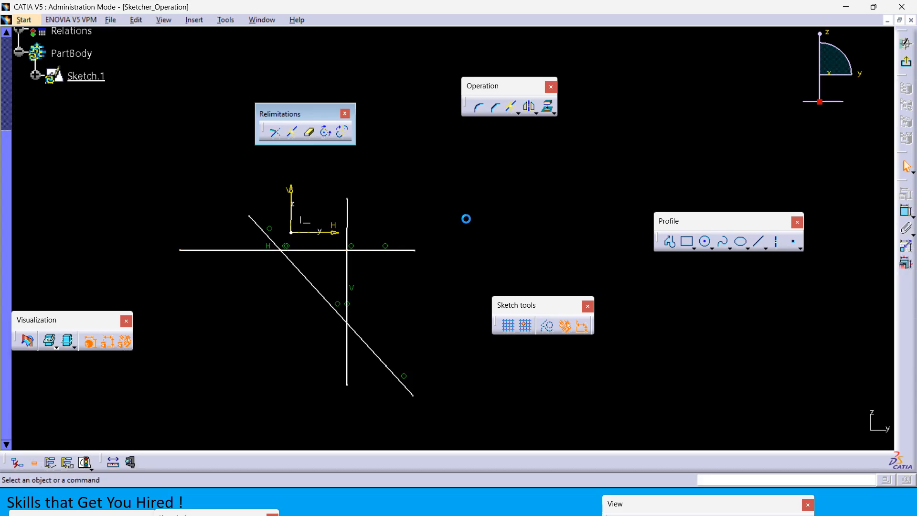
- Delete the middle and upper pieces of the broken diagonal
left_click(292, 134)
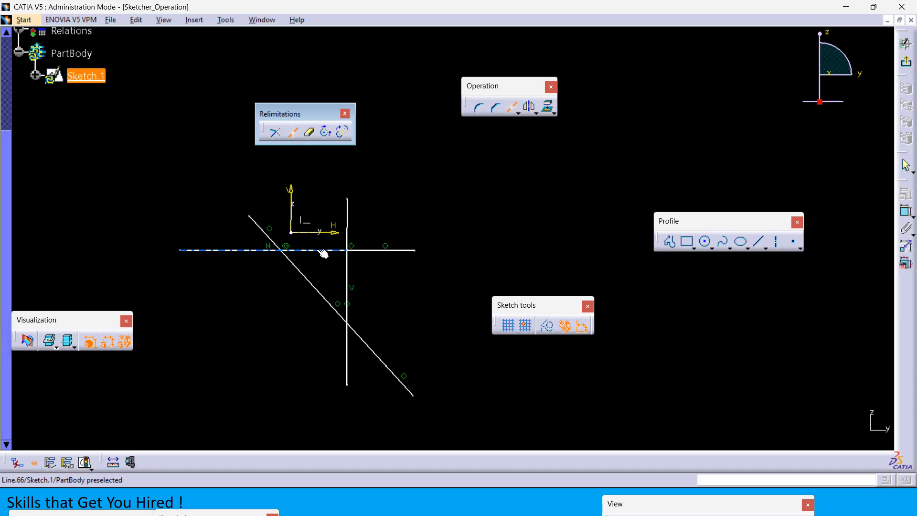
left_click(292, 132)
left_click(303, 278)
key("Delete")
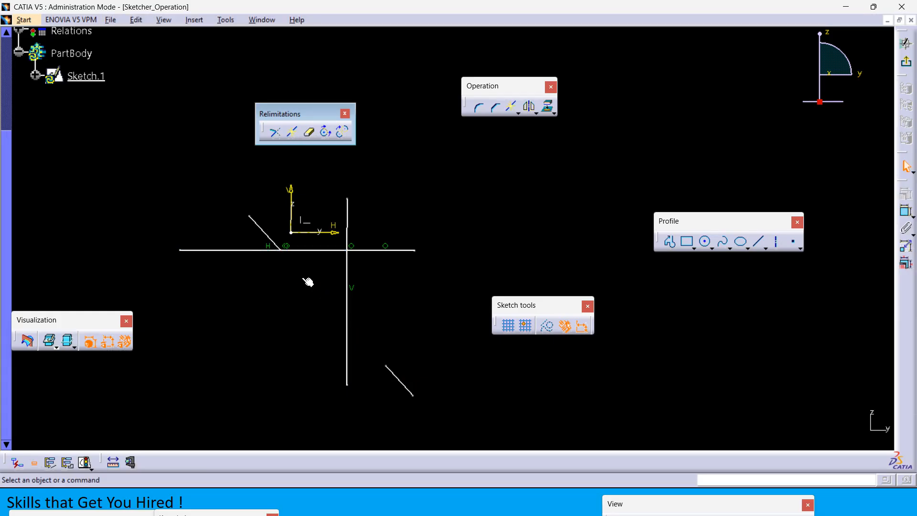
left_click(266, 231)
key("Delete")
- Break the longer horizontal piece at a point near its left end and select the resulting pieces to check the split
left_click(292, 132)
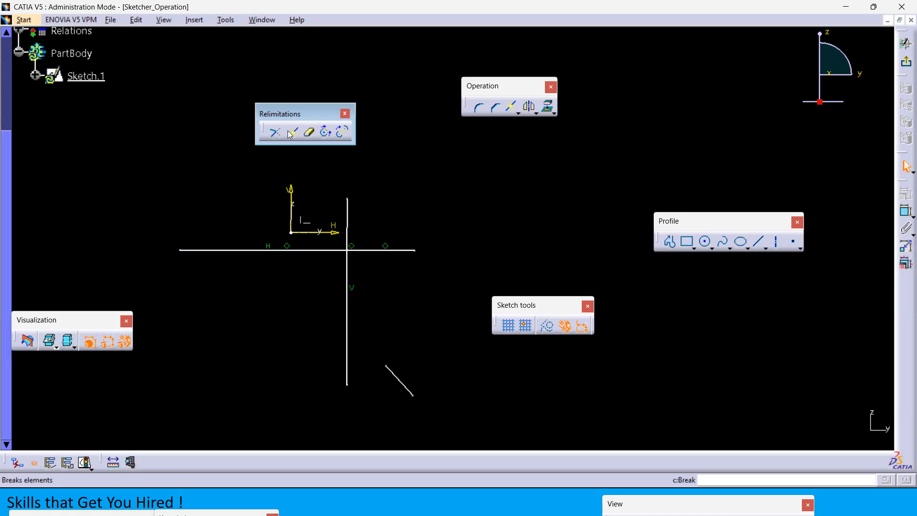
left_click(321, 250)
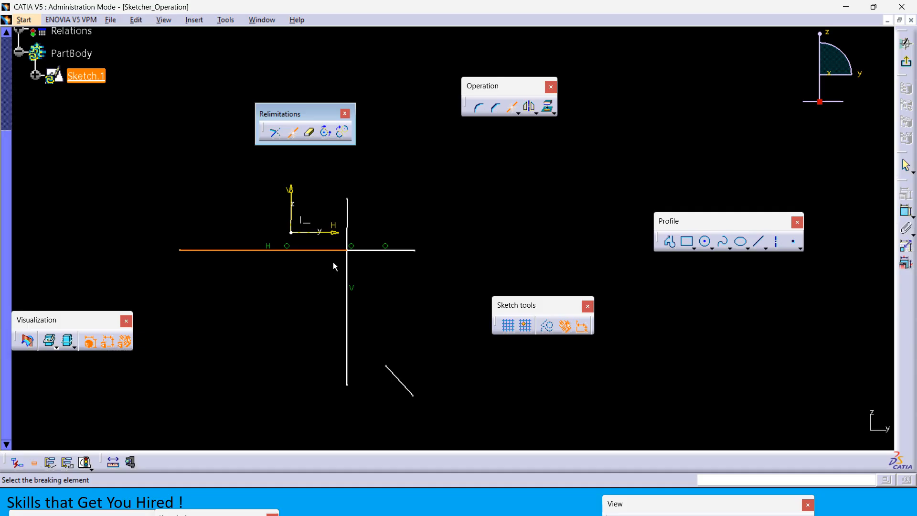
left_click(224, 250)
left_click(254, 250)
left_click(186, 202)
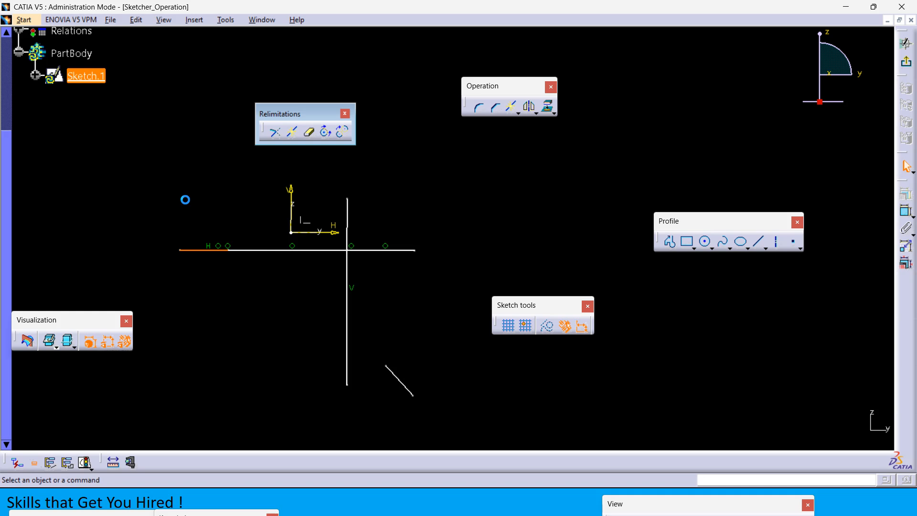
- Select all remaining lines in the sketch and delete them
middle_click_drag(201, 188, 414, 331)
mouse_move(478, 390)
left_mouse_down()
mouse_move(442, 347)
mouse_move(193, 147)
left_mouse_up()
key("Delete")
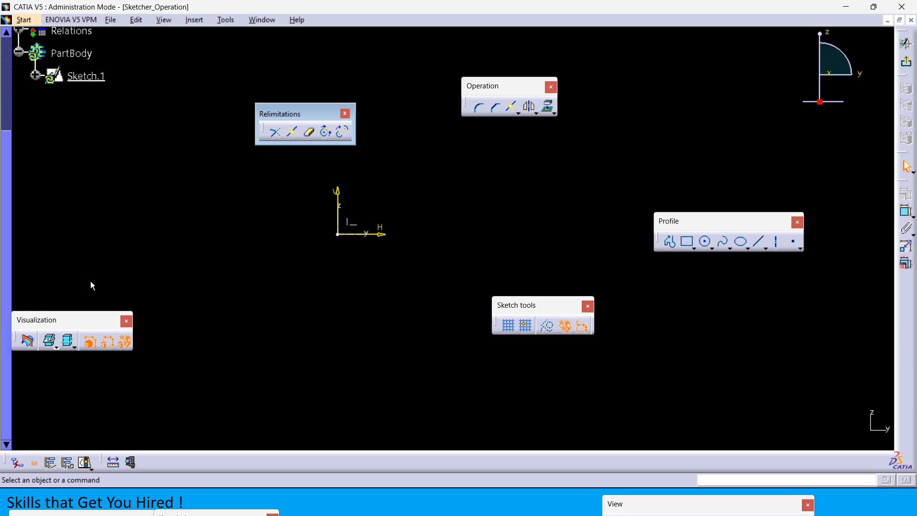
middle_click_drag(160, 294, 186, 290)
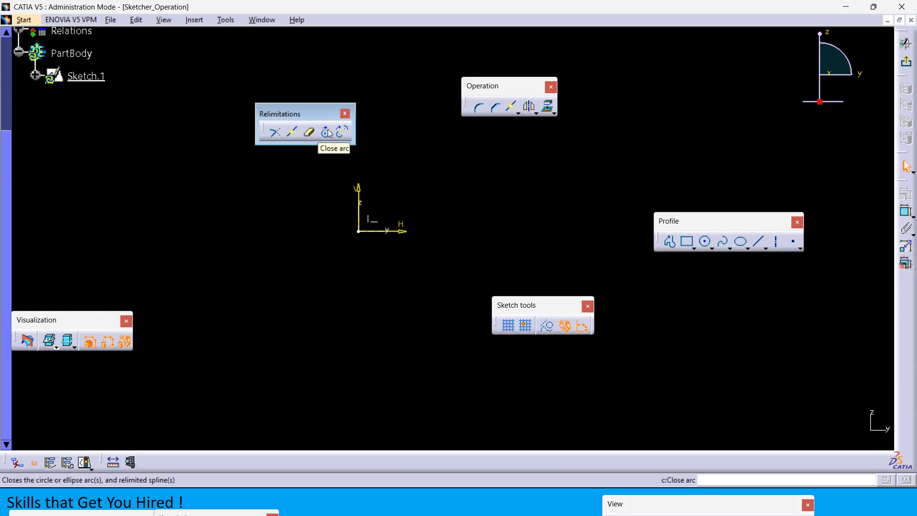
- Switch to the PowerPoint slide show, advance the Operation slide through the Quick Trim and Close arc bullets, and return to CATIA
key("alt+Tab")
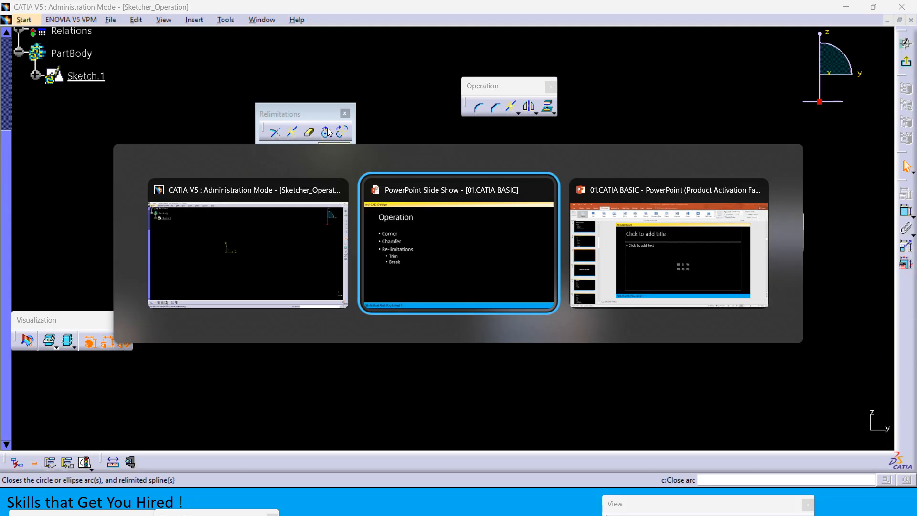
key("Right")
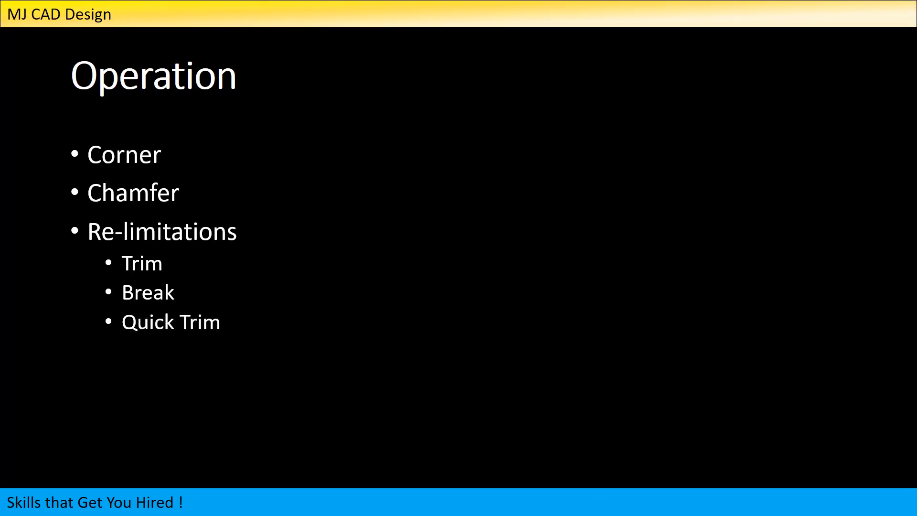
key("Right")
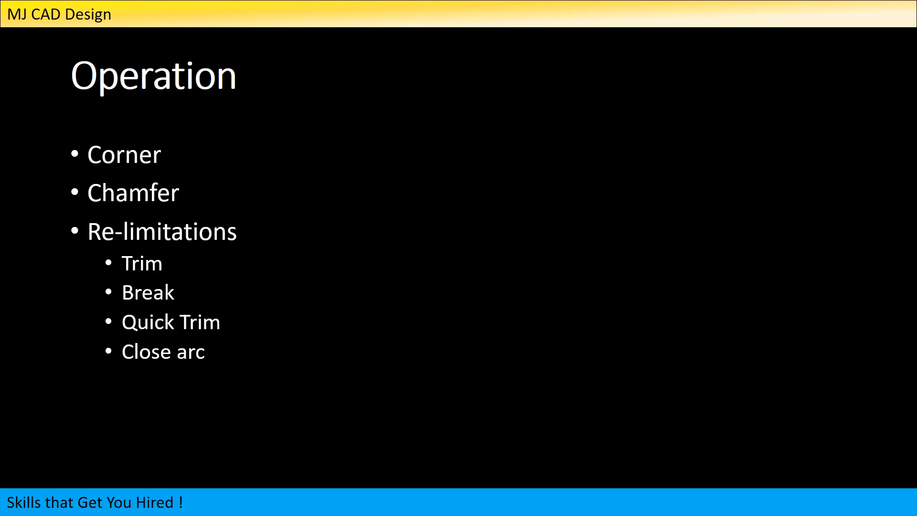
key("alt+Tab")
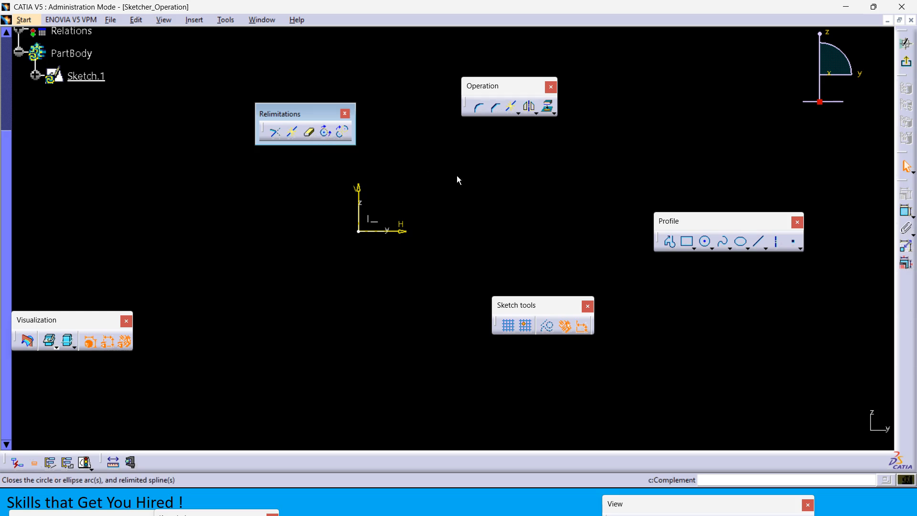
- Undock the Circle tools and sketch a Three Point Arc arching over the origin, starting at its lower left
left_click(709, 246)
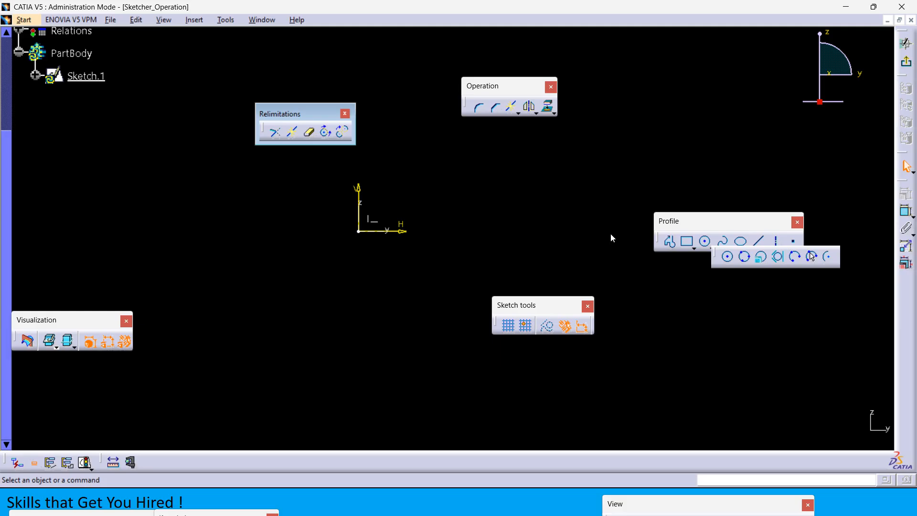
left_click_drag(611, 235, 583, 227)
left_click(656, 222)
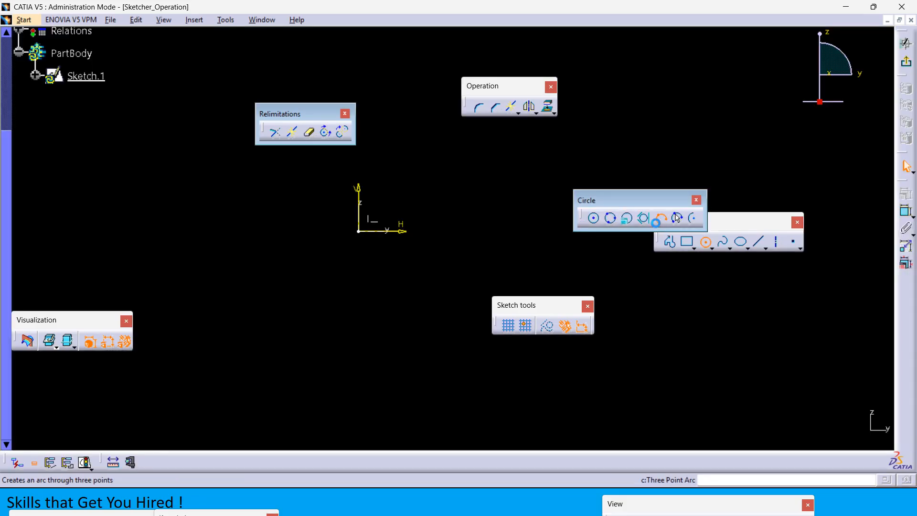
left_click(211, 266)
left_click(502, 209)
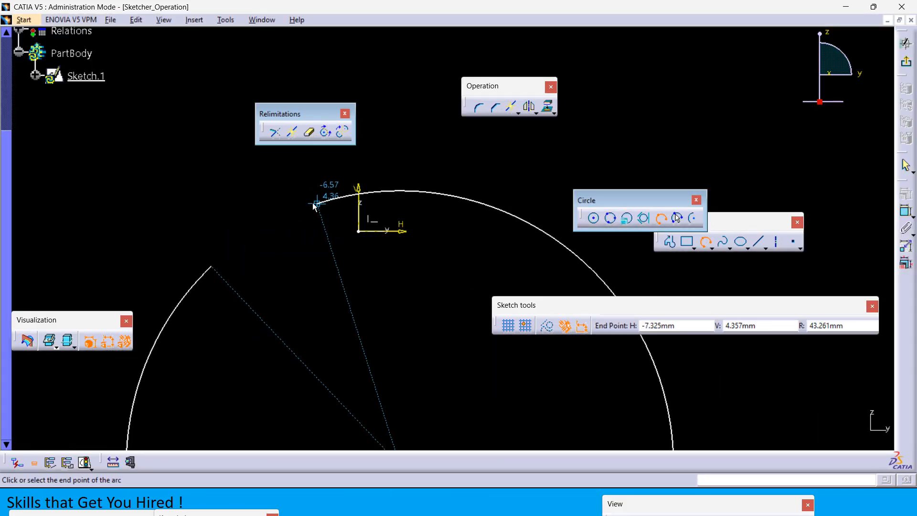
left_click(523, 229)
left_click(526, 171)
middle_click_drag(509, 176, 498, 183)
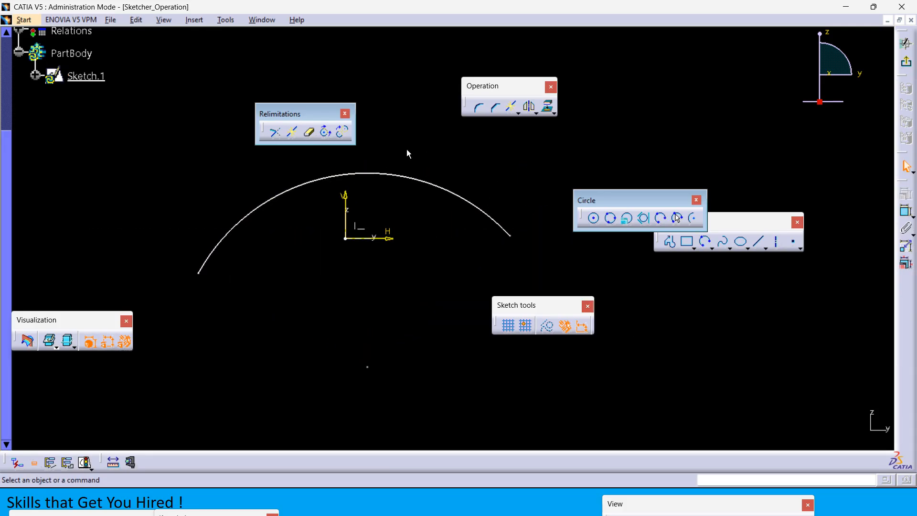
- Turn the arc into a full circle with Close arc
left_click(325, 134)
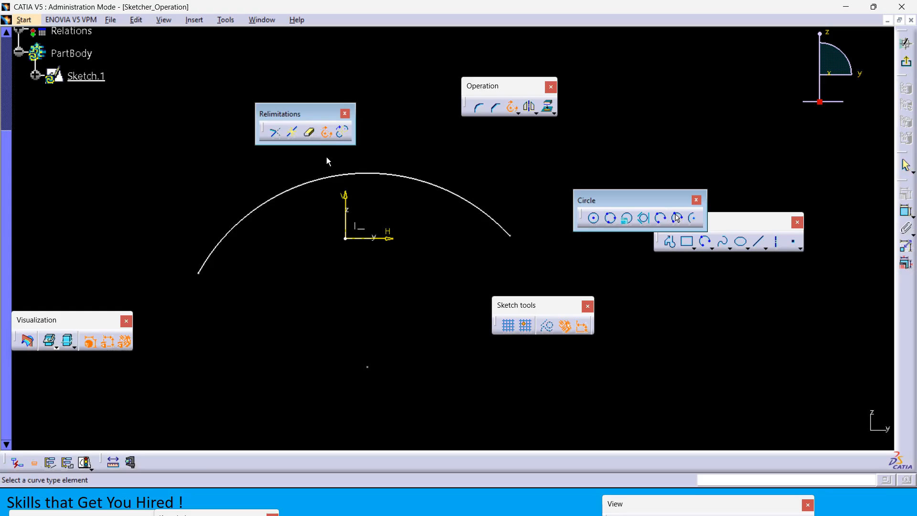
left_click(374, 176)
middle_click_drag(365, 219, 262, 237)
left_click(337, 201)
middle_click_drag(437, 292, 368, 230)
left_click(369, 230)
middle_click_drag(369, 230, 382, 273)
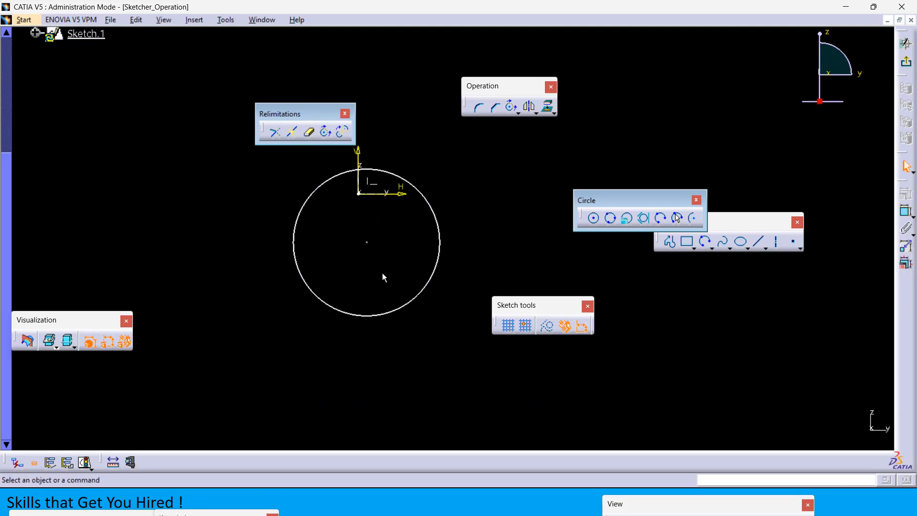
middle_click_drag(465, 190, 435, 208)
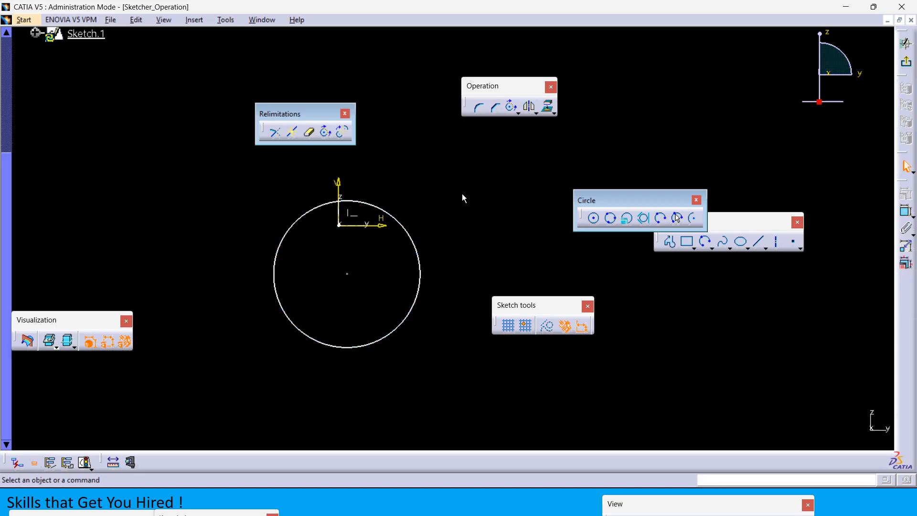
- Break the circle at a point on its right side and select the resulting arcs to check the split
left_click(292, 132)
left_click(287, 306)
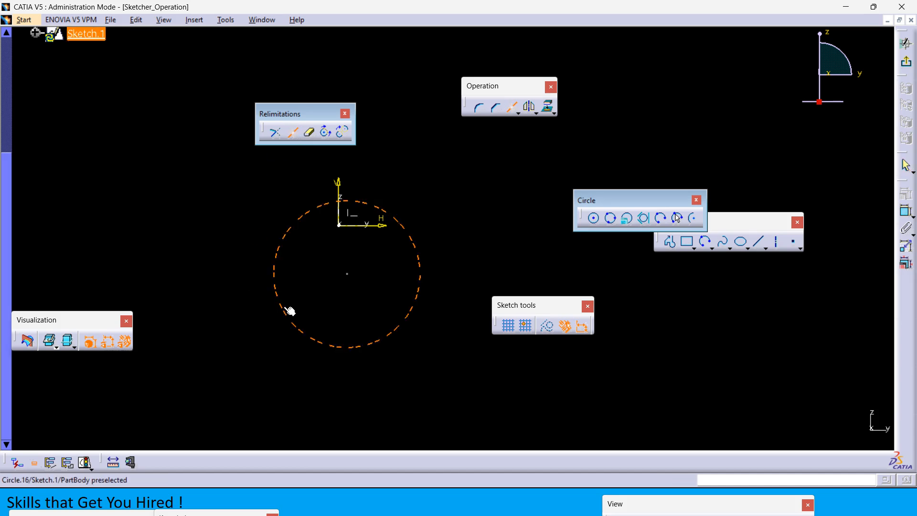
left_click(420, 249)
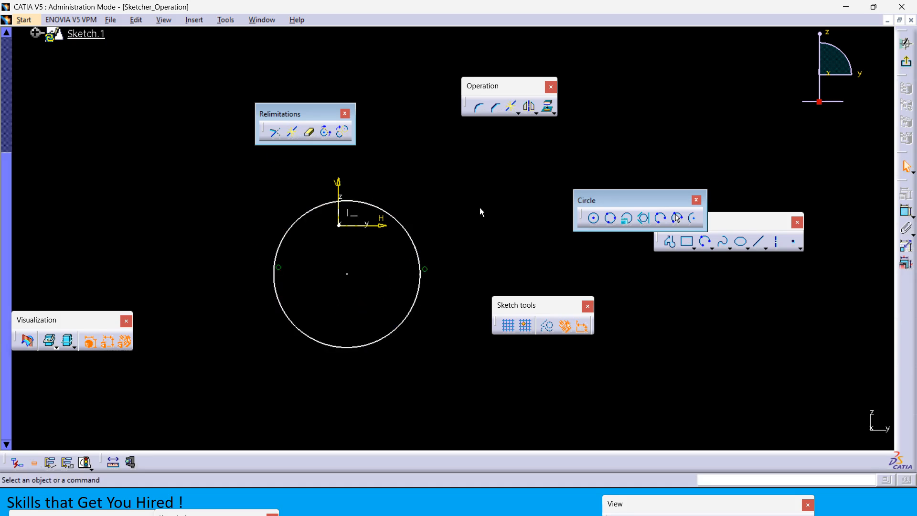
left_click(421, 281)
left_click(457, 254)
left_click(419, 259)
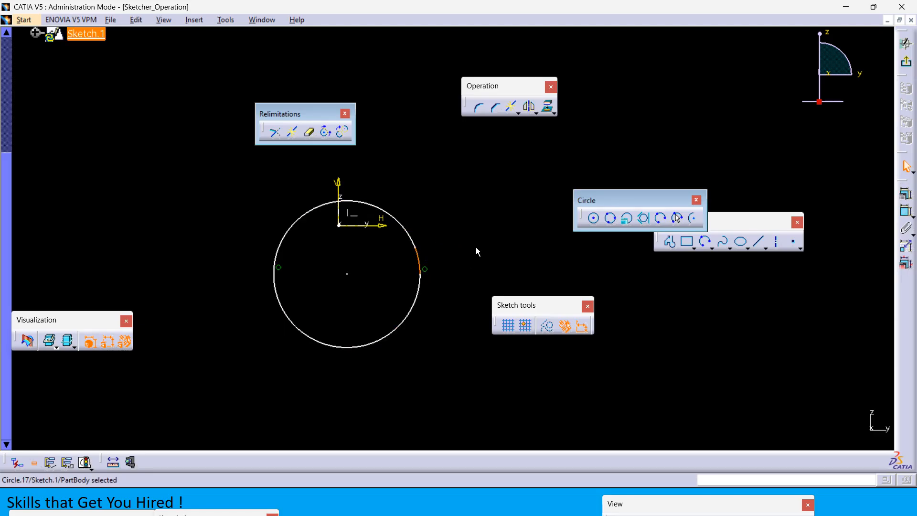
- Delete the small selected arc segment and stretch the remaining arc's lower right end around to the lower left, leaving an open arch
key("Delete")
left_click_drag(419, 273, 268, 280)
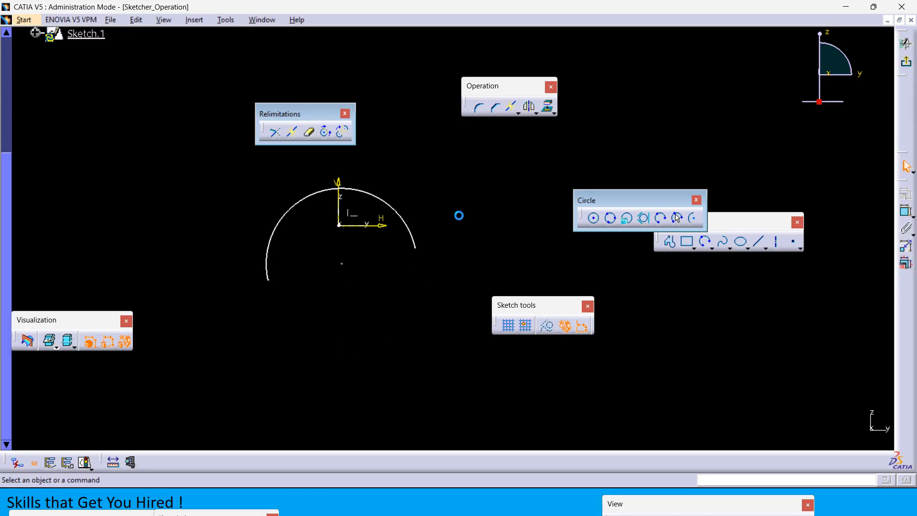
- Close the reshaped arc into a full circle with Close arc, and delete the circle from the sketch
left_click(327, 133)
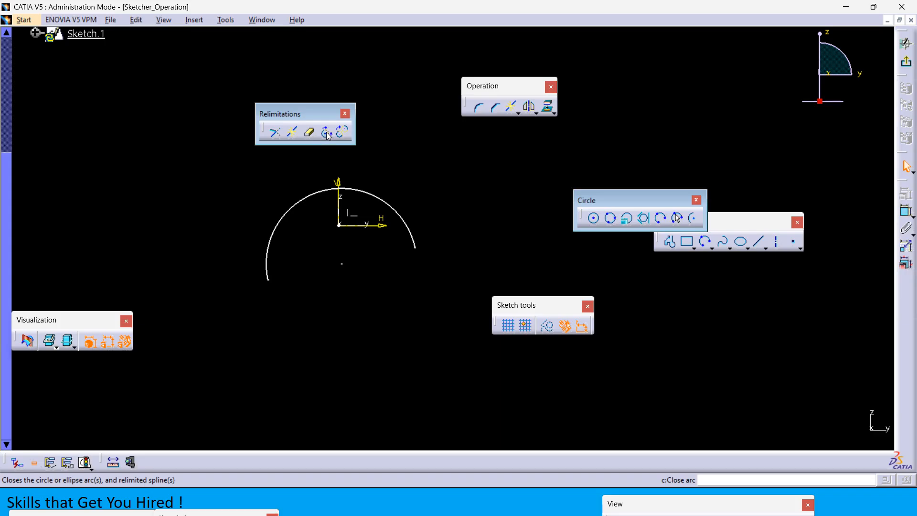
left_click(321, 192)
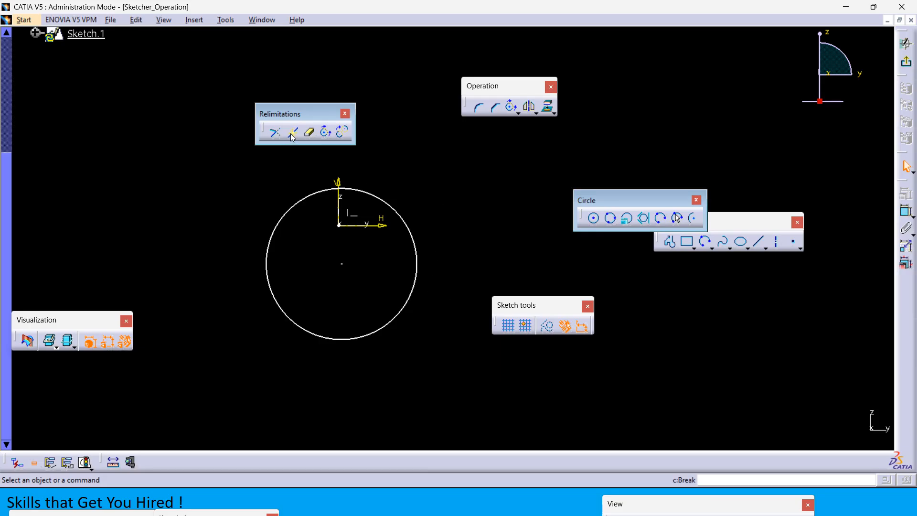
left_click_drag(457, 366, 193, 151)
key("Delete")
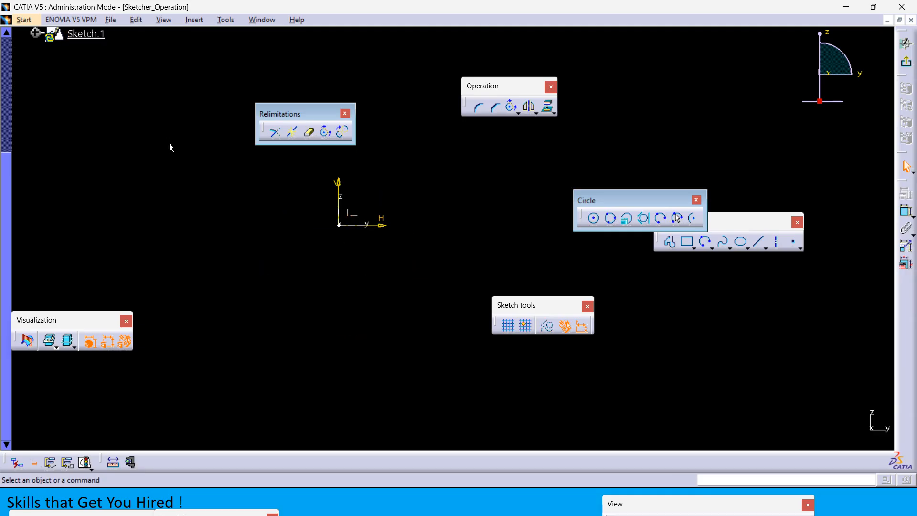
- Switch to the PowerPoint slide show, advance the Operation slide to the Compliment bullet, and return to CATIA
key("alt+Tab")
key("Right")
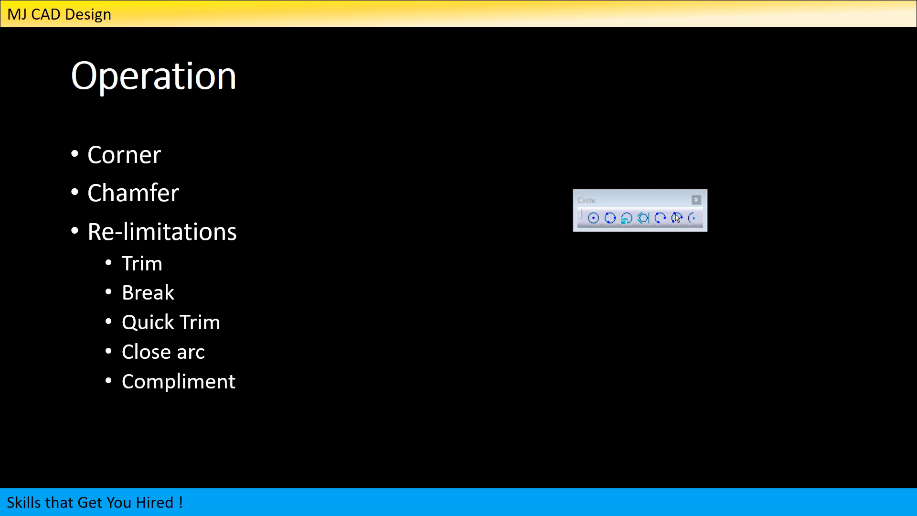
key("alt+Tab")
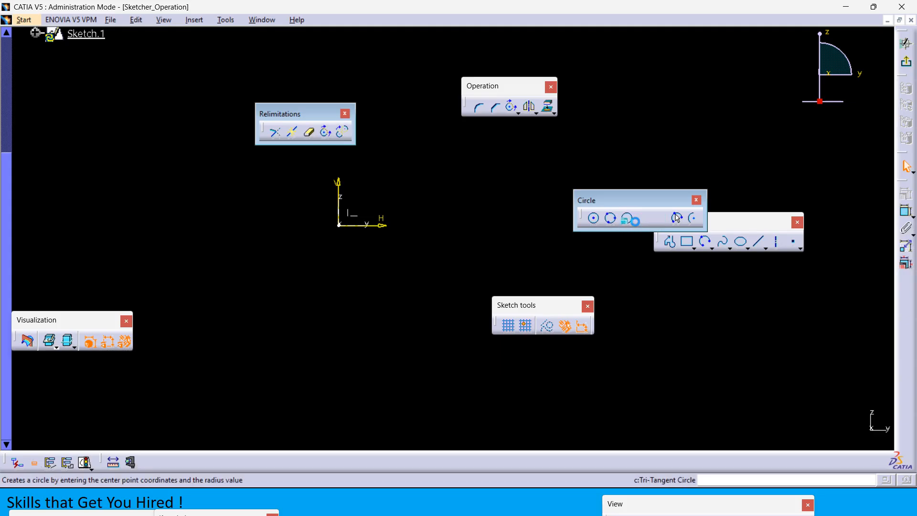
- Draw a wide three-point arc bulging upward over the sketch origin
left_click(660, 217)
left_click(158, 264)
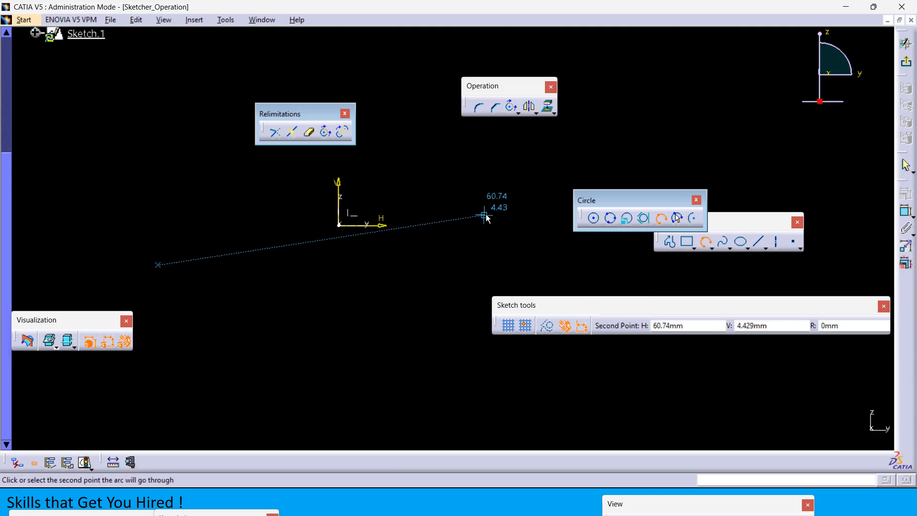
left_click(524, 210)
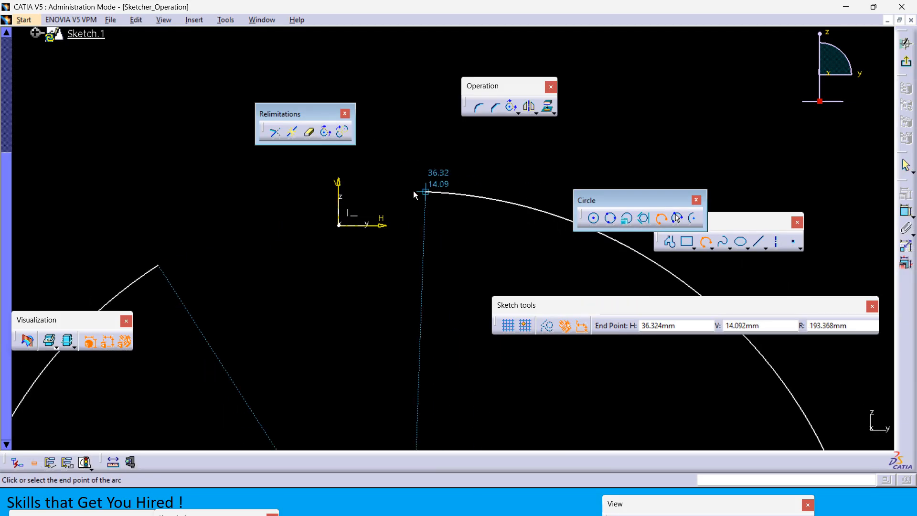
left_click(543, 218)
left_click(539, 168)
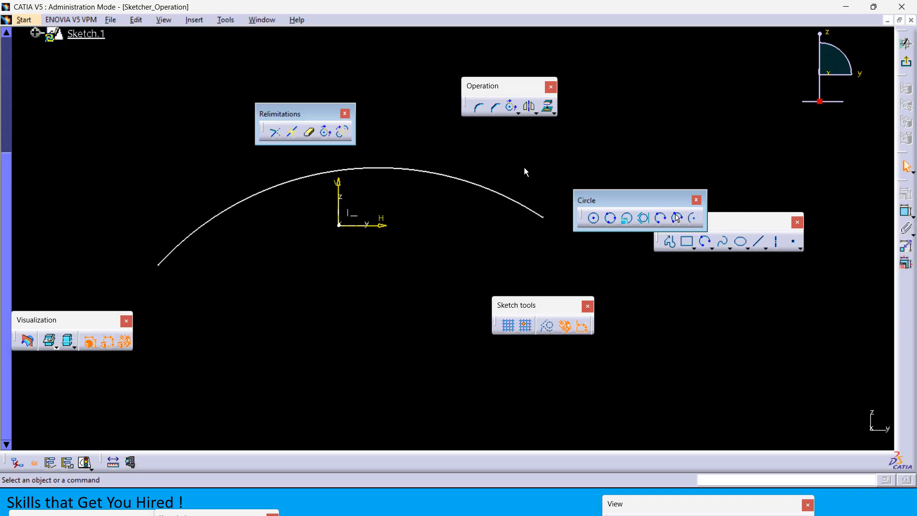
- Replace the upper arc with its complementary arc using Complement
left_click(343, 136)
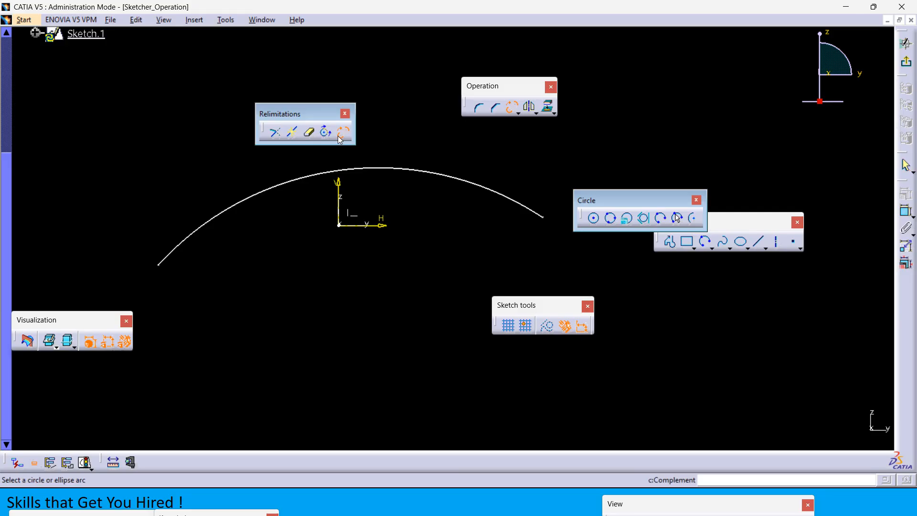
left_click(402, 171)
middle_click_drag(394, 166, 415, 250)
mouse_move(349, 243)
middle_mouse_down()
mouse_move(352, 235)
mouse_move(353, 249)
middle_mouse_up()
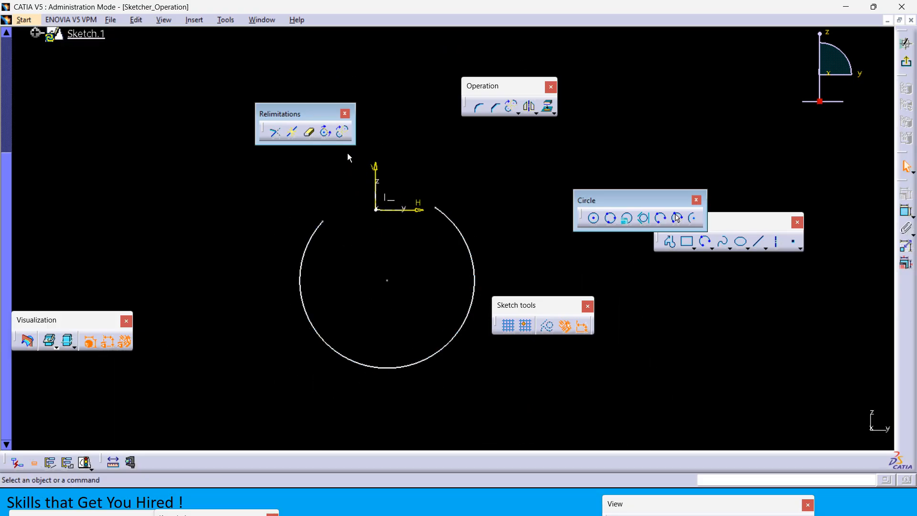
- Complement the large lower arc back to the short upper arc, and complement that arc once more
left_click(343, 132)
left_click(302, 256)
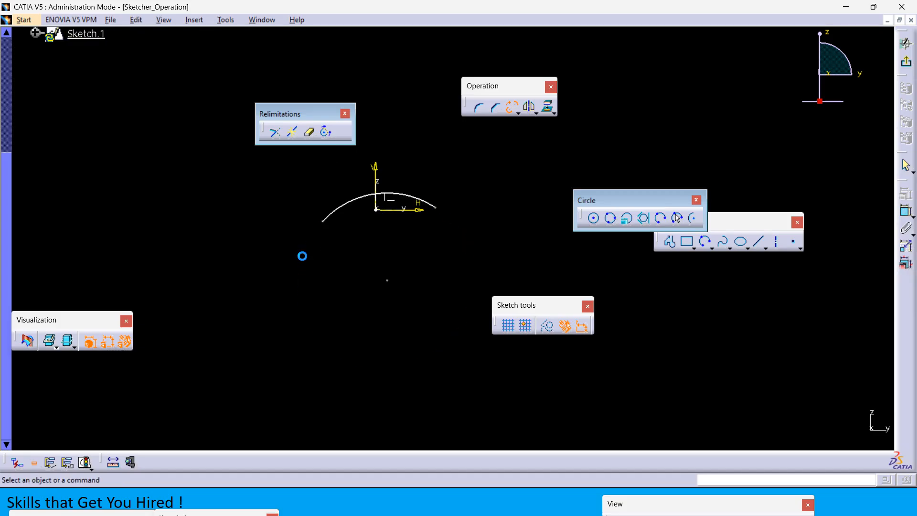
mouse_move(389, 195)
middle_mouse_down()
mouse_move(395, 160)
mouse_move(405, 218)
mouse_move(422, 233)
middle_mouse_up()
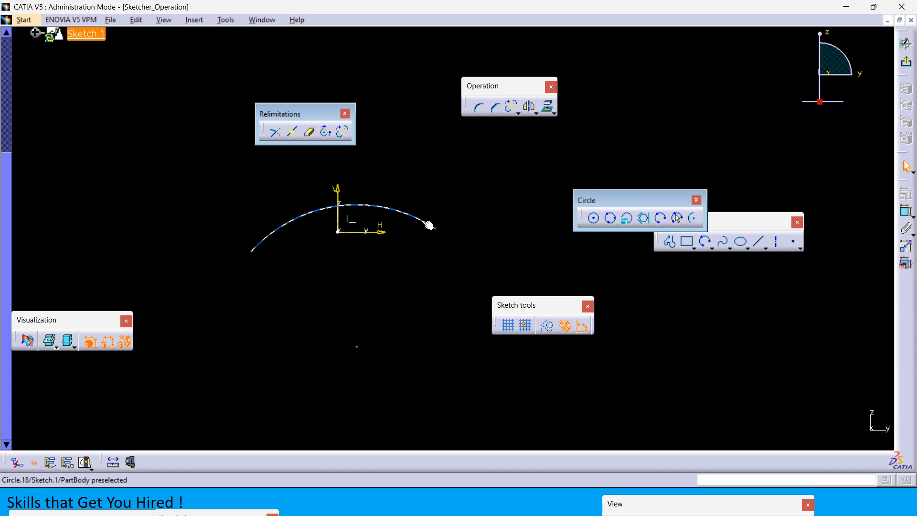
left_click(343, 132)
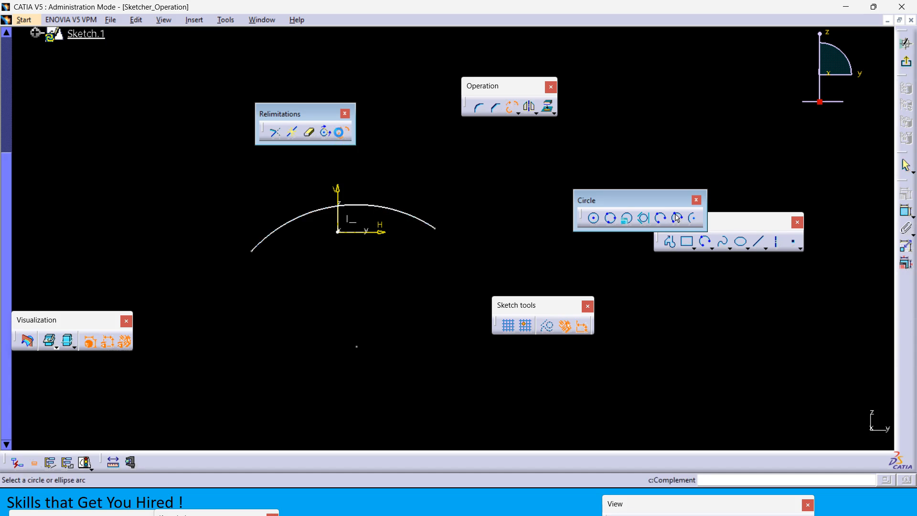
left_click(395, 214)
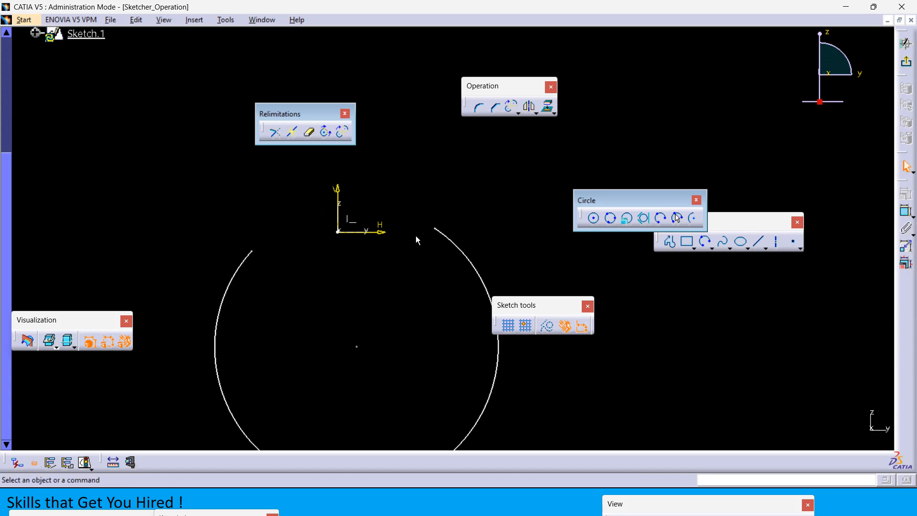
middle_click_drag(267, 286, 269, 307)
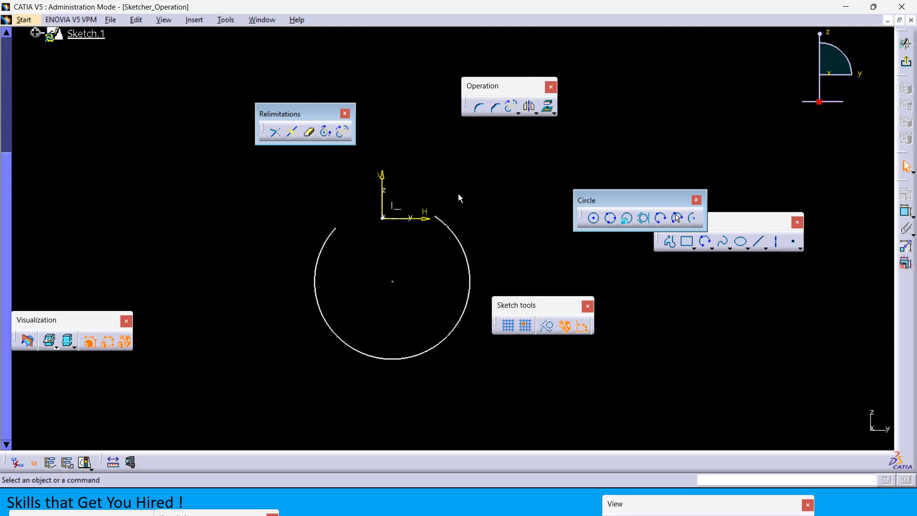
- Close the open arc into a full circle using Close arc, and delete the circle with its centre point
left_click(329, 133)
left_click(464, 254)
middle_click_drag(452, 192, 448, 218)
left_click_drag(278, 196, 507, 355)
key("Delete")
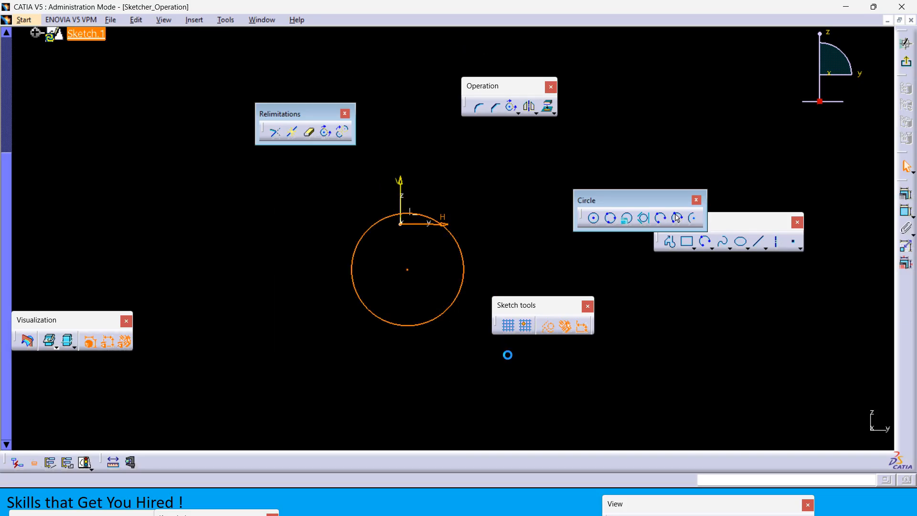
- Close the Relimitations and Circle toolbars, and detach the Transformation toolbar as a floating toolbar
left_click(345, 113)
left_click(696, 200)
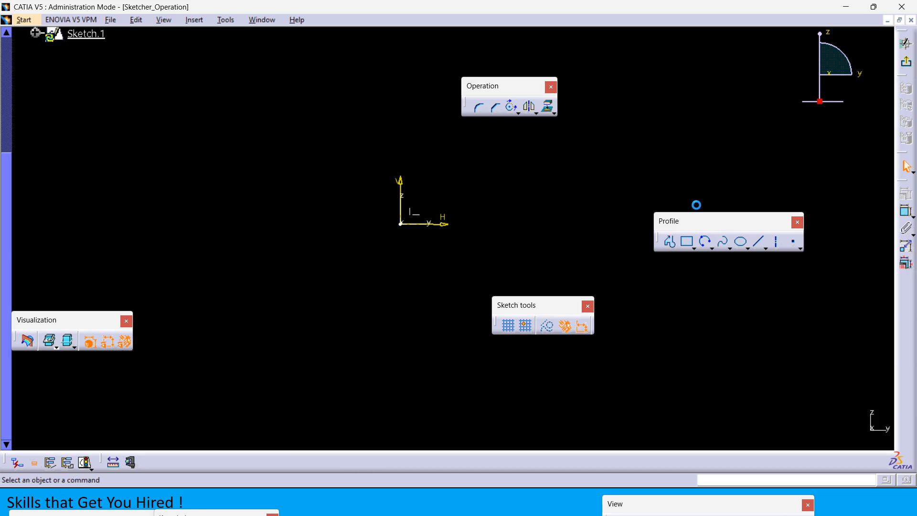
left_click(535, 113)
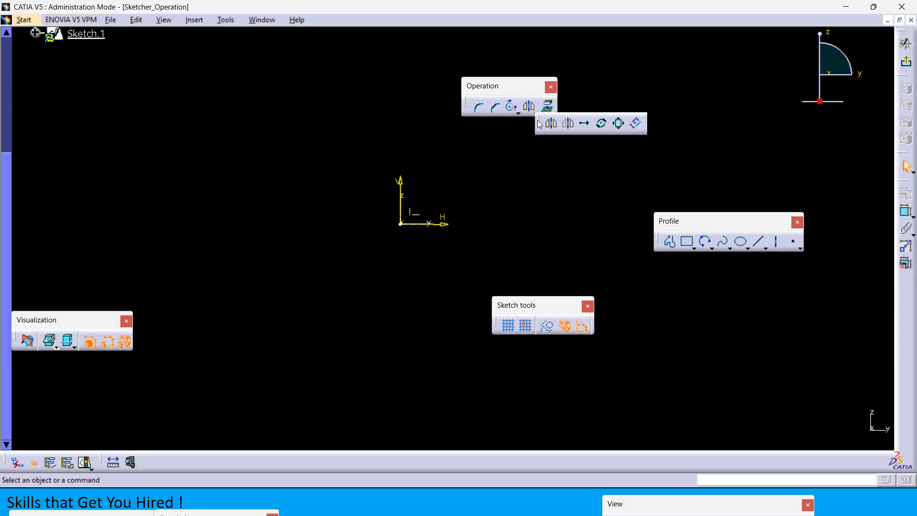
left_click_drag(273, 127, 269, 129)
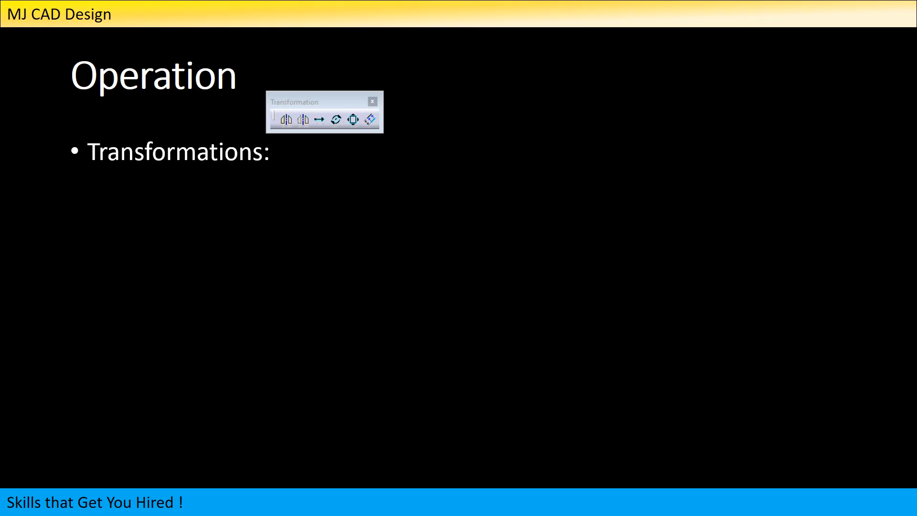
left_click(507, 316)
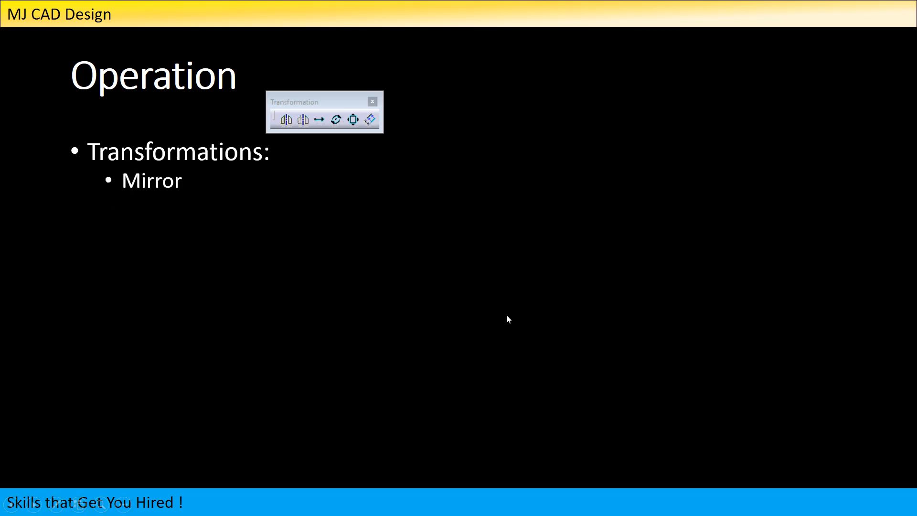
key("alt+Tab")
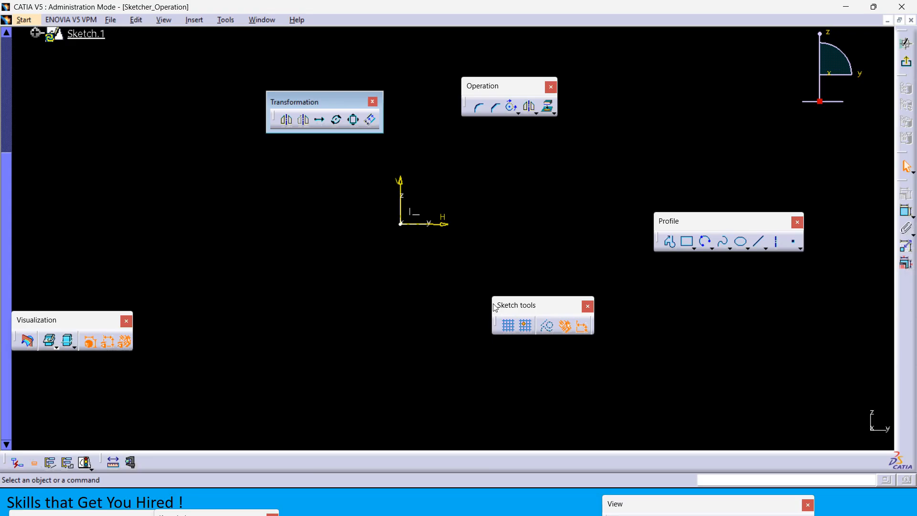
- Sketch a closed six-sided L-like profile with one slanted inner edge to the left of the vertical axis
left_click(686, 241)
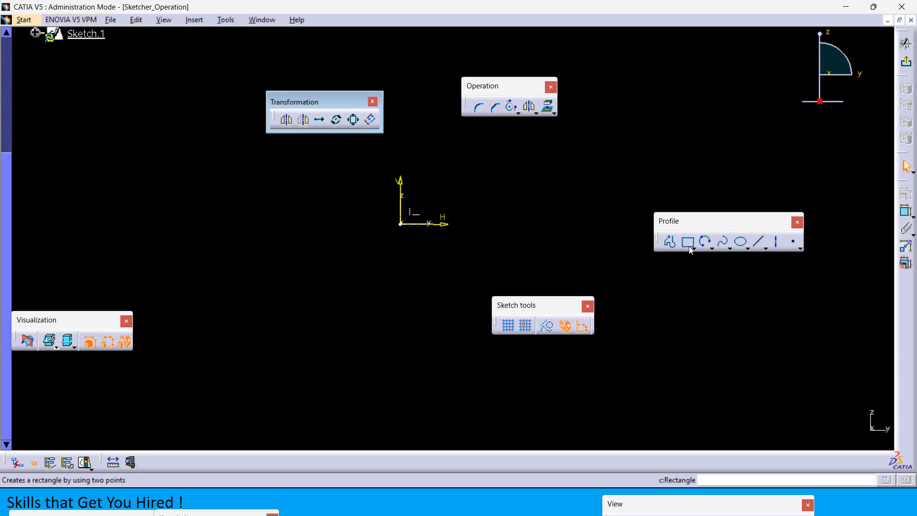
left_click(669, 241)
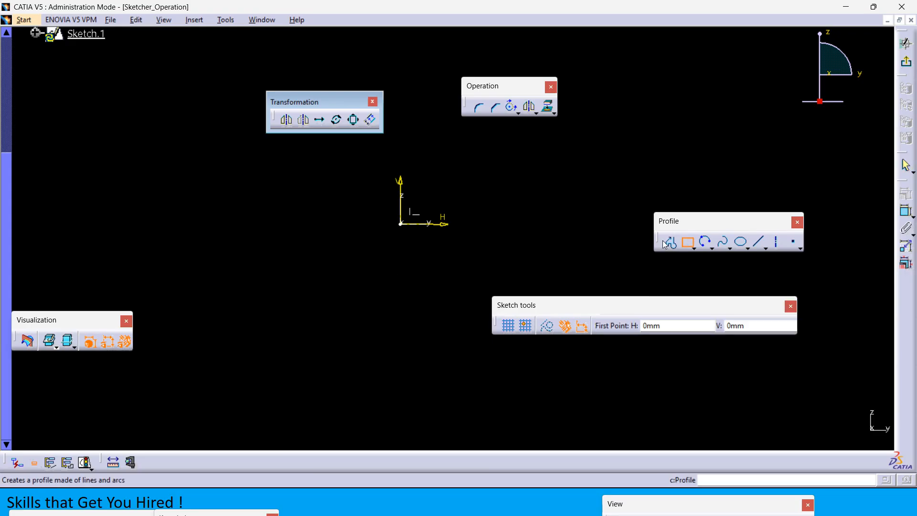
left_click(268, 171)
left_click(135, 170)
left_click(135, 216)
left_click(194, 215)
left_click(218, 294)
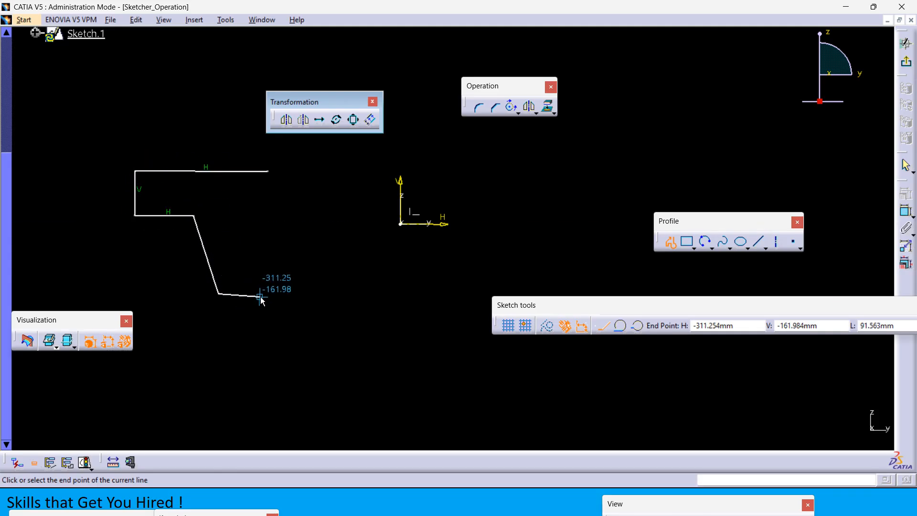
left_click(267, 293)
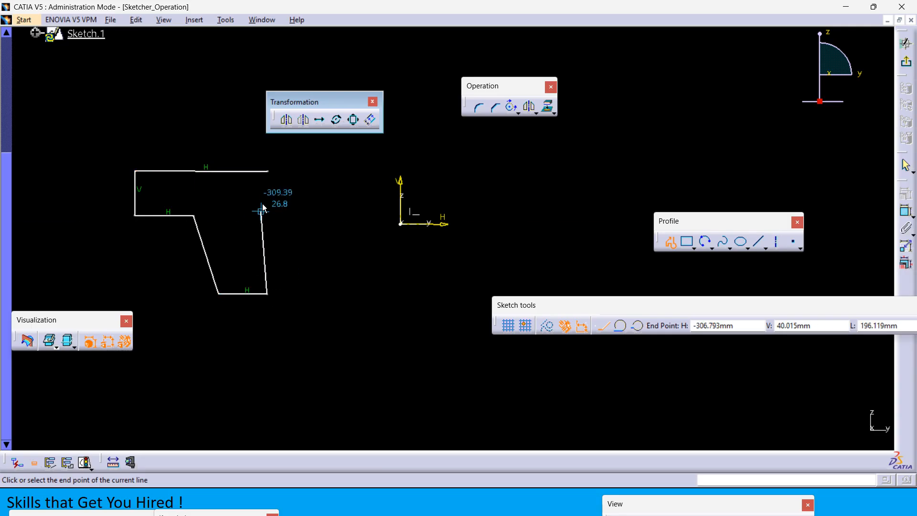
left_click(265, 171)
middle_click_drag(317, 189, 316, 210)
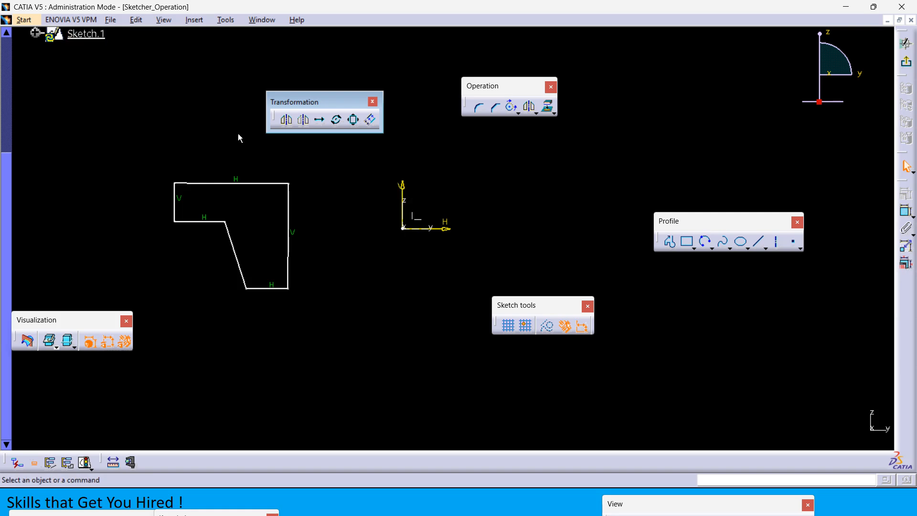
- Mirror the whole closed profile about the sketch's vertical axis, and undo the mirror
left_click(286, 121)
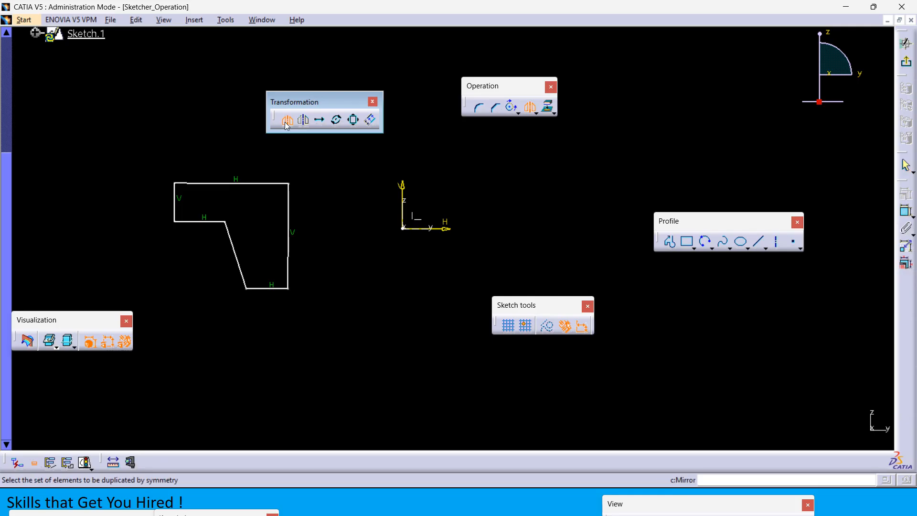
mouse_move(101, 155)
left_mouse_down()
mouse_move(225, 244)
mouse_move(316, 341)
left_mouse_up()
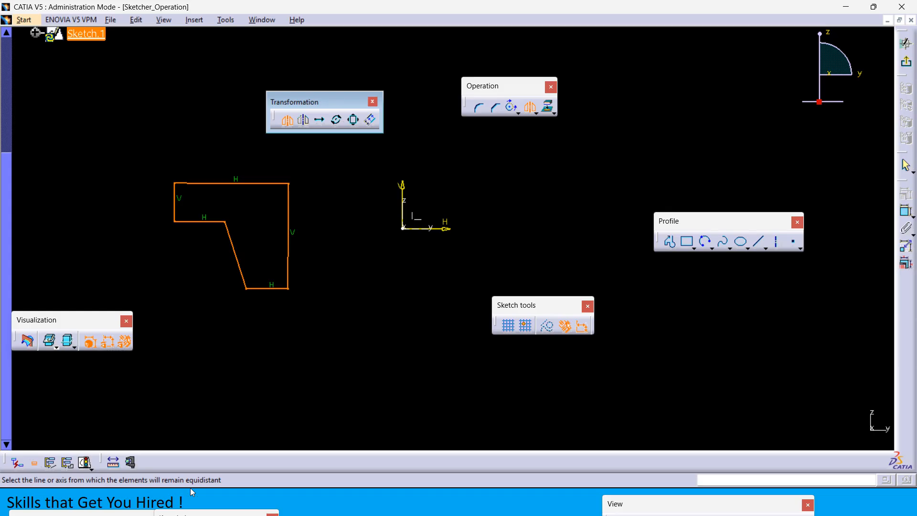
middle_click_drag(307, 342, 265, 391)
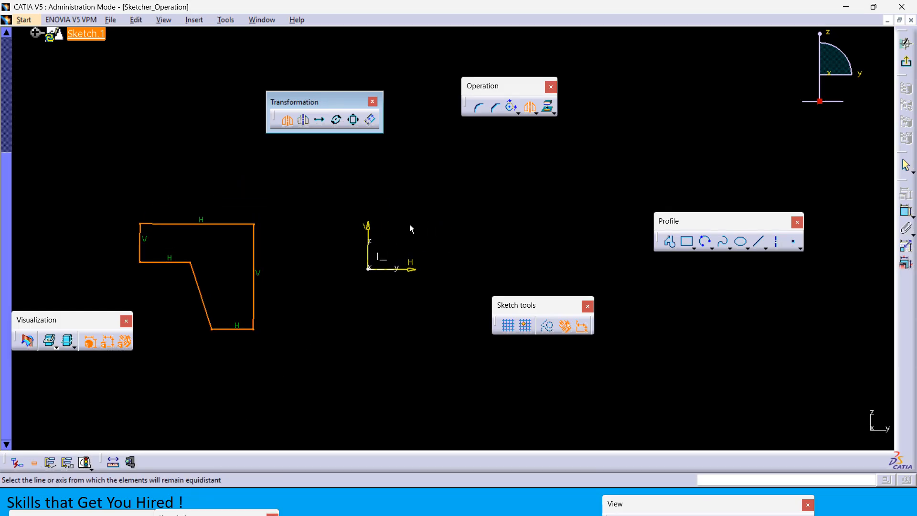
left_click(373, 228)
middle_click_drag(442, 214, 366, 206)
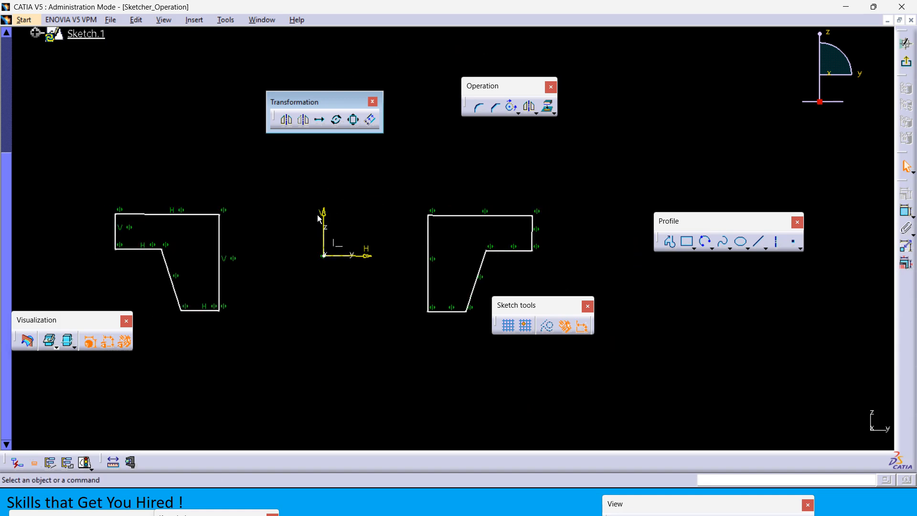
key("ctrl+z")
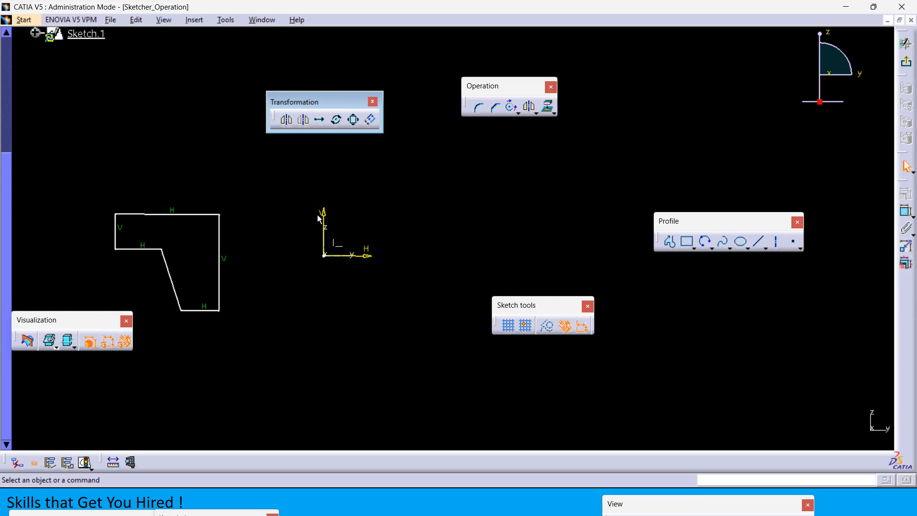
- Draw a long vertical line between the closed profile and the sketch origin
left_click(759, 242)
left_click(258, 160)
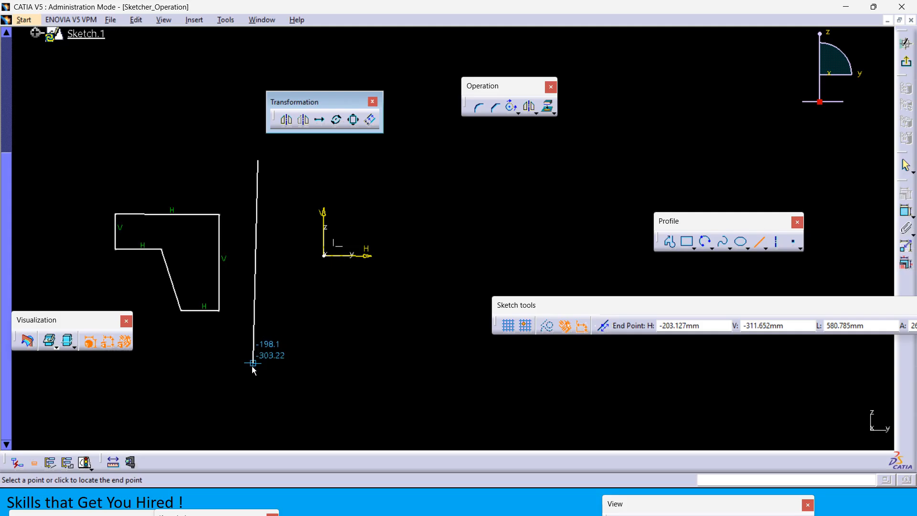
left_click(258, 373)
middle_click_drag(317, 307, 335, 294)
- Mirror the whole closed profile about the vertical line
left_click_drag(245, 318, 86, 178)
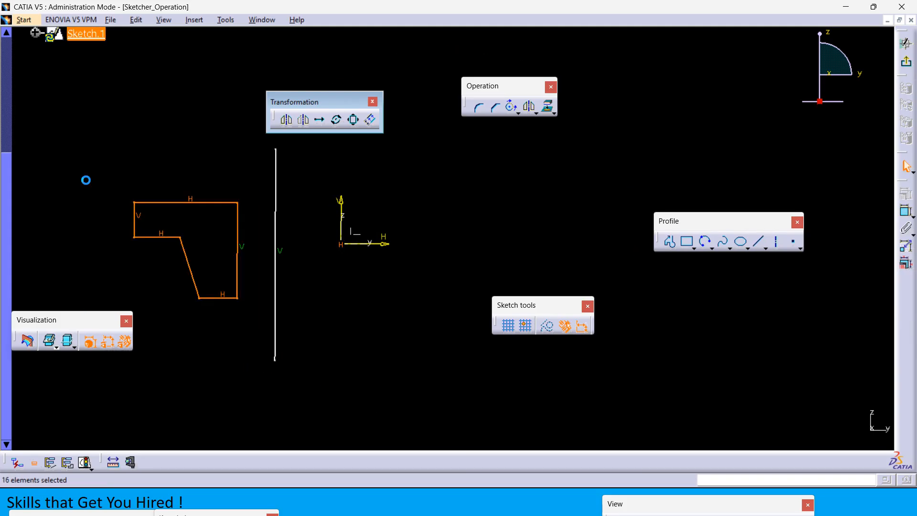
left_click(286, 120)
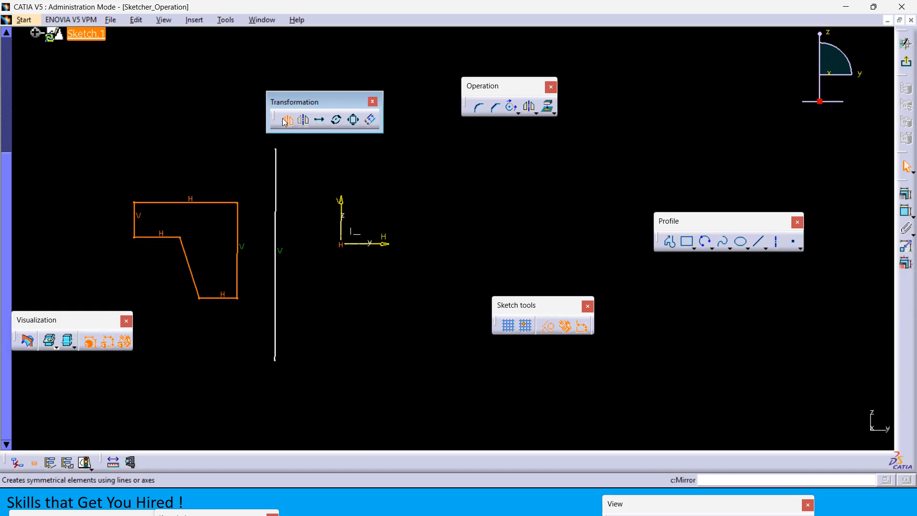
left_click(279, 192)
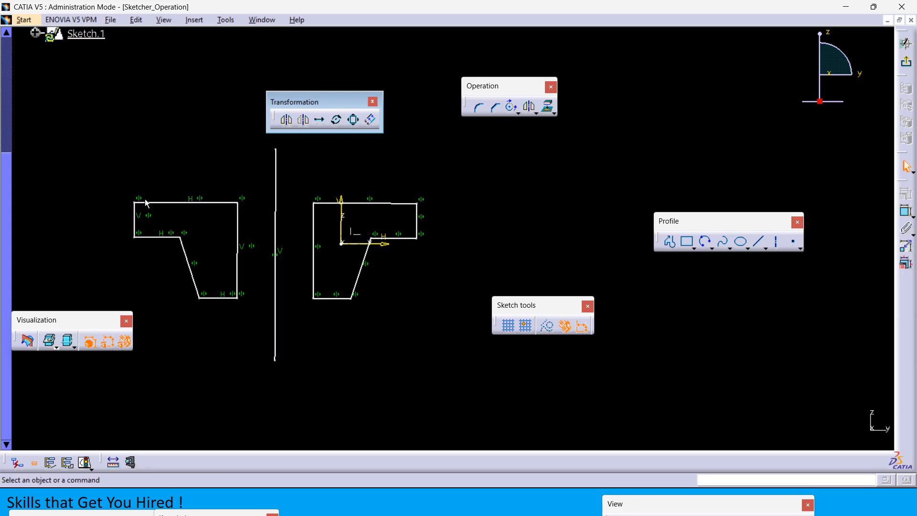
- Reshape the symmetric profiles by moving the original's upper-left corner outward and the copy's inner vertical edge away from the mirror line
left_click_drag(134, 202, 112, 195)
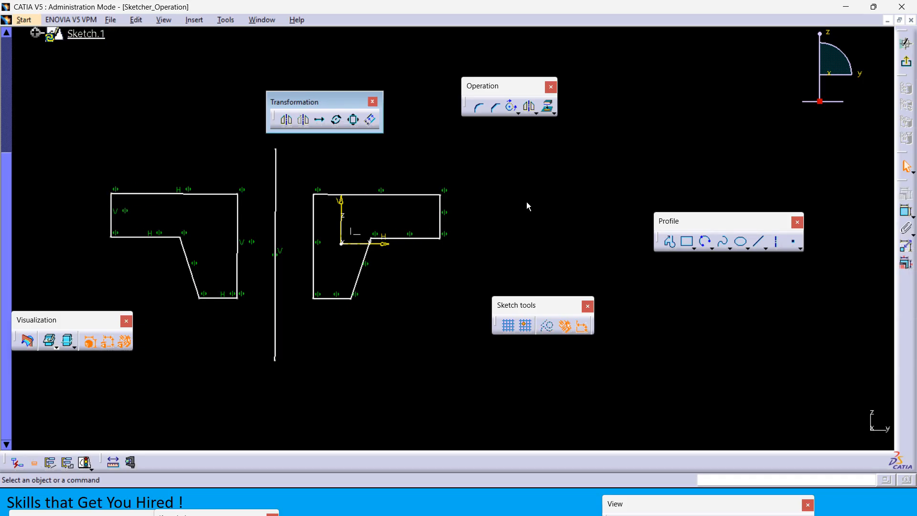
left_click_drag(315, 212, 326, 203)
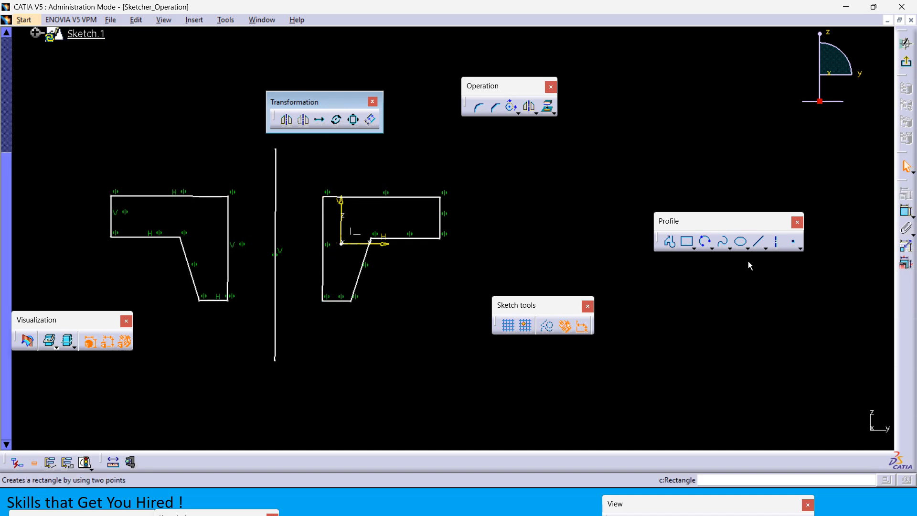
- Shift the vertical mirror line to the right, closer to the origin, and convert it to a construction element
left_click(276, 201)
left_click_drag(277, 200, 315, 203)
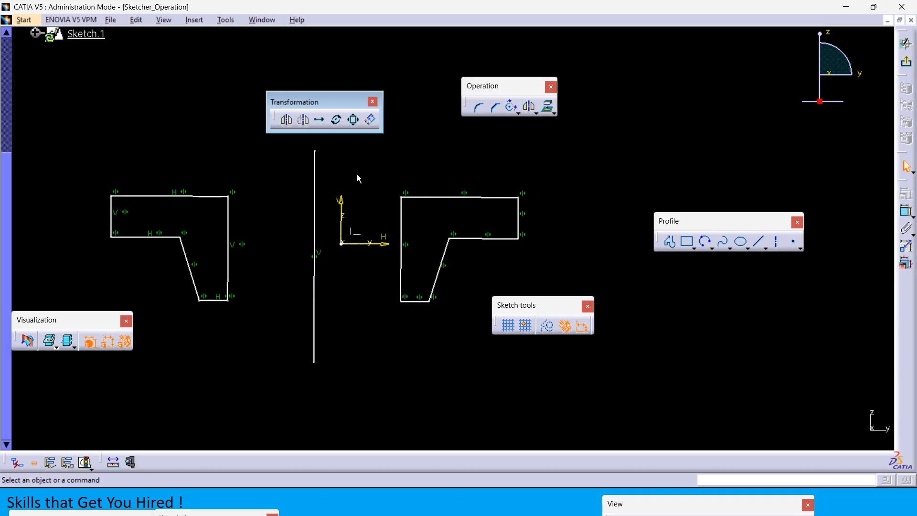
left_click(315, 182)
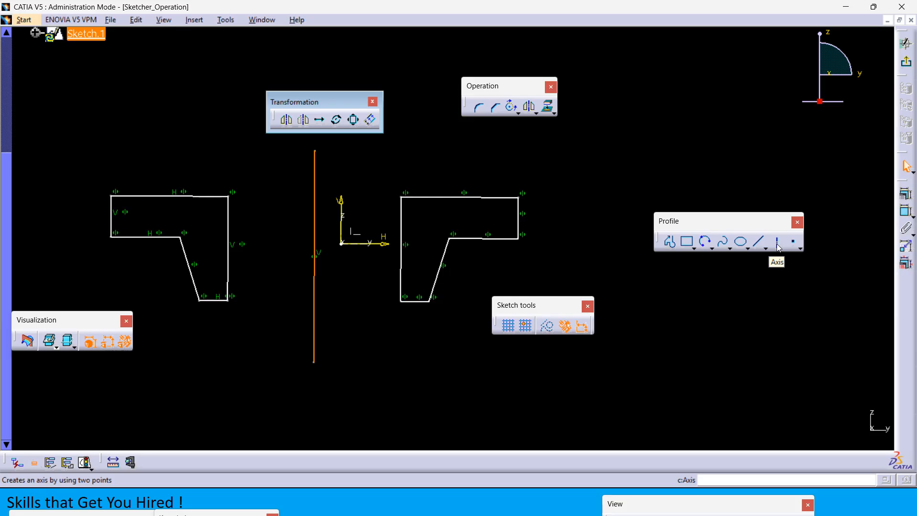
left_click(549, 329)
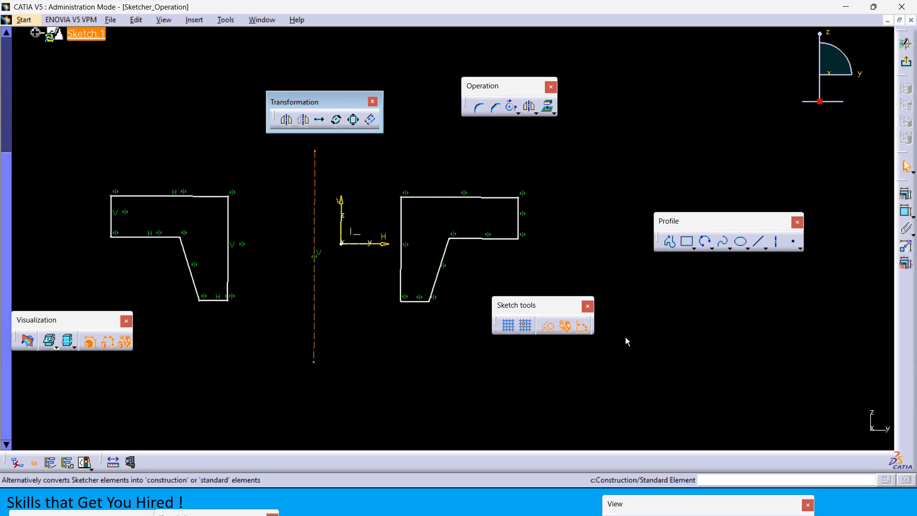
- Convert the vertical mirror line from a construction element back to a standard element
mouse_move(320, 180)
left_mouse_down()
mouse_move(275, 180)
mouse_move(342, 175)
mouse_move(324, 174)
left_mouse_up()
middle_click_drag(379, 166, 396, 200)
middle_click_drag(415, 162, 403, 170)
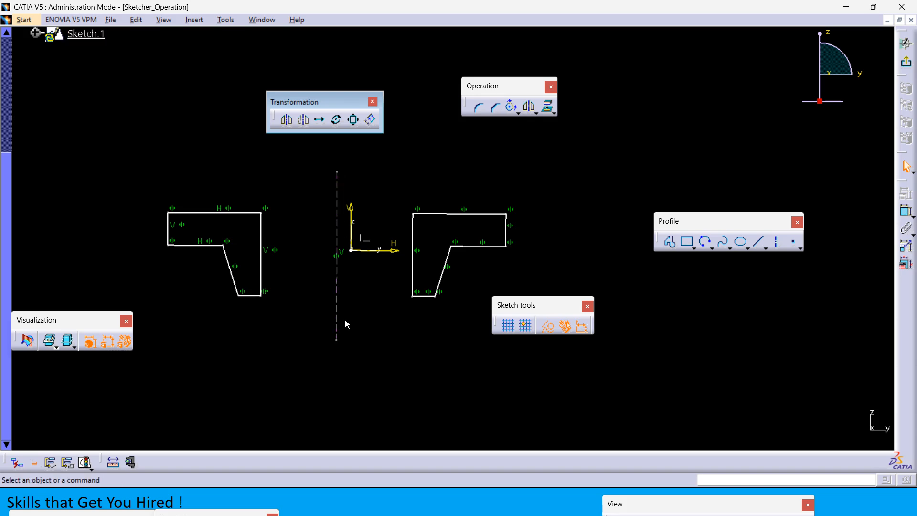
left_click(337, 292)
left_click(547, 327)
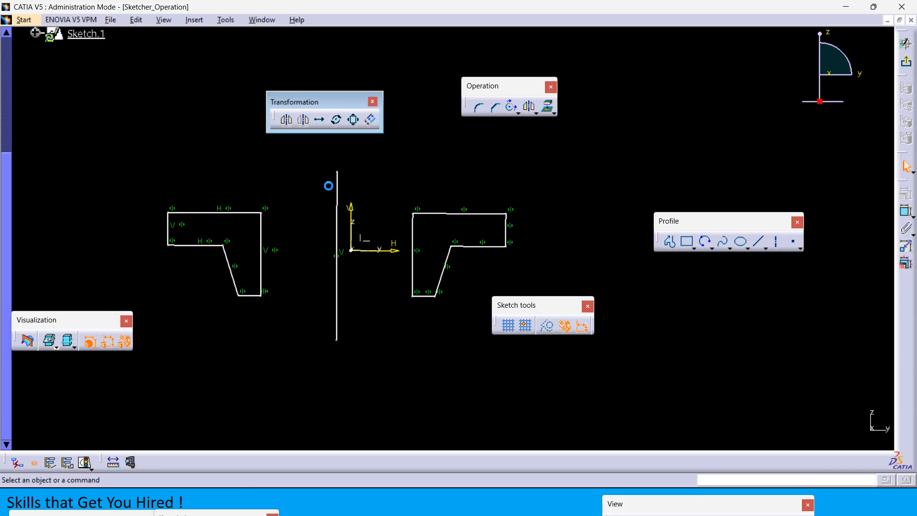
- Delete both symmetric profiles and the vertical mirror line from the sketch
middle_click_drag(366, 267, 354, 286)
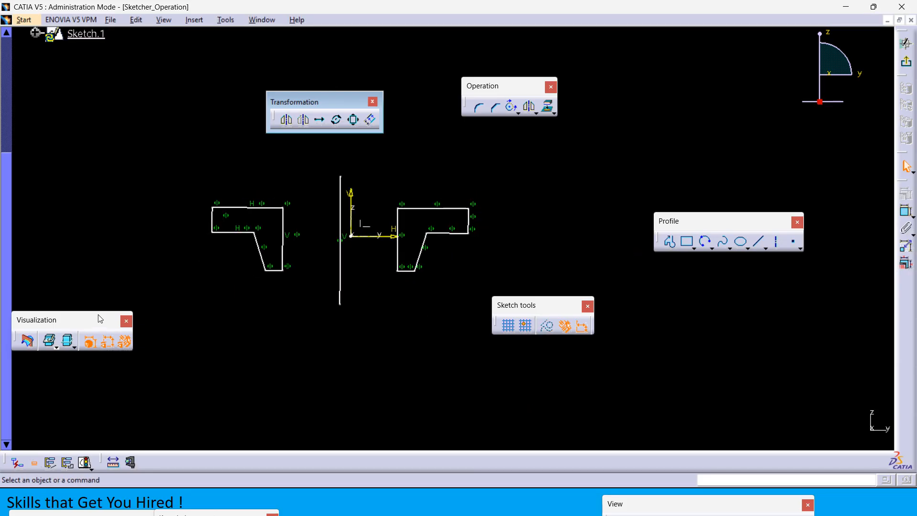
left_click_drag(156, 330, 578, 149)
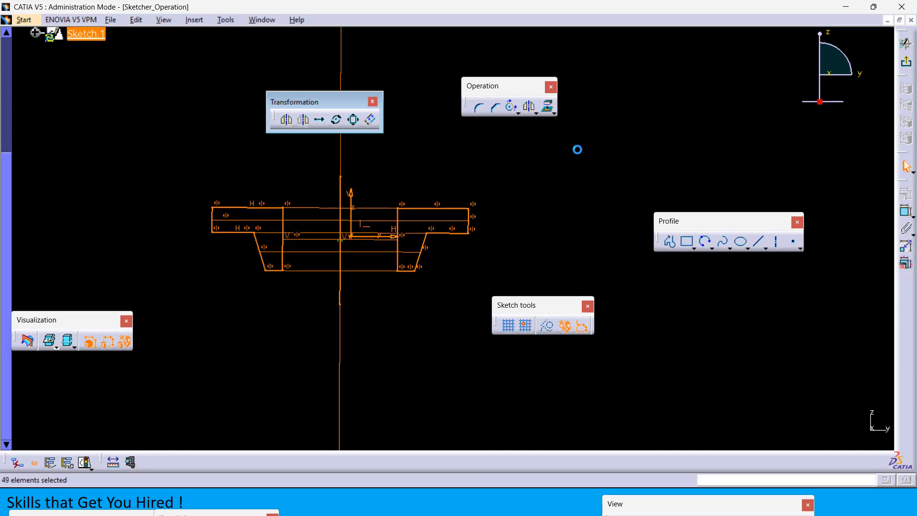
key("Delete")
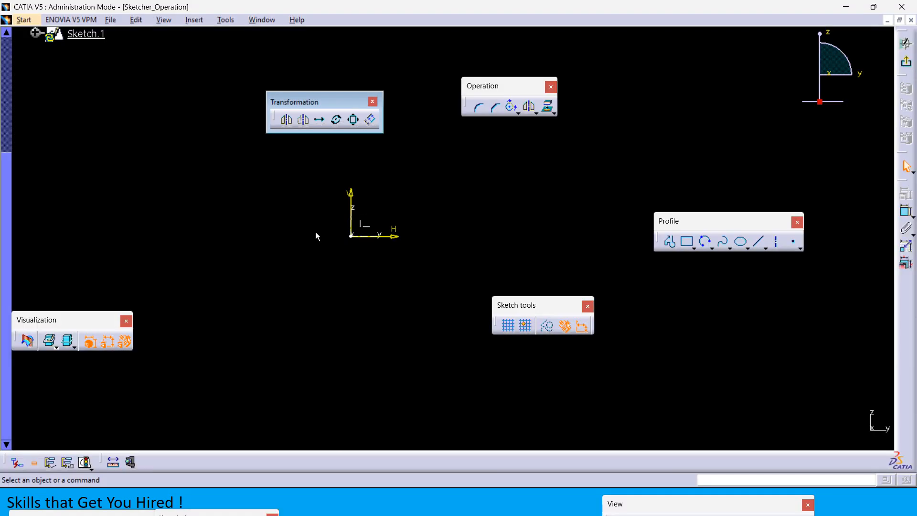
- Draw a closed six-sided profile with one slanted edge left of the origin, about 535 mm wide and 667 mm high
left_click(687, 243)
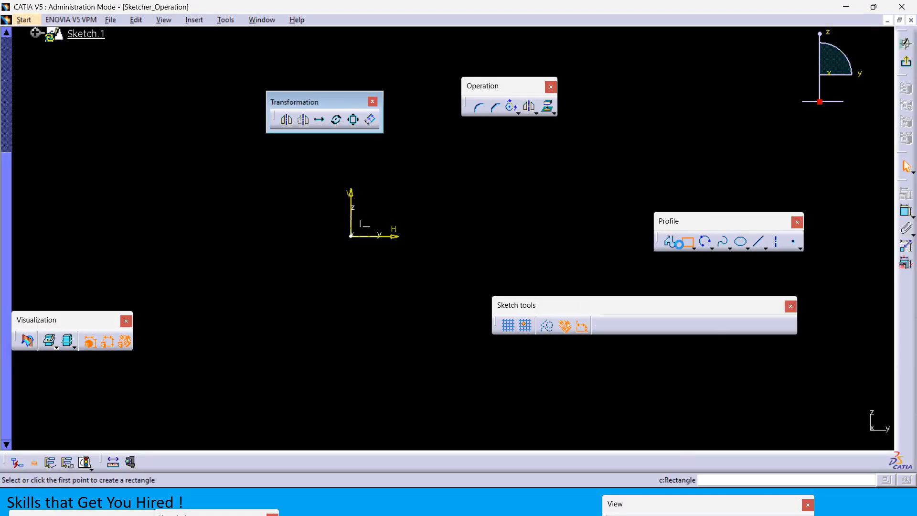
left_click(671, 243)
left_click(240, 169)
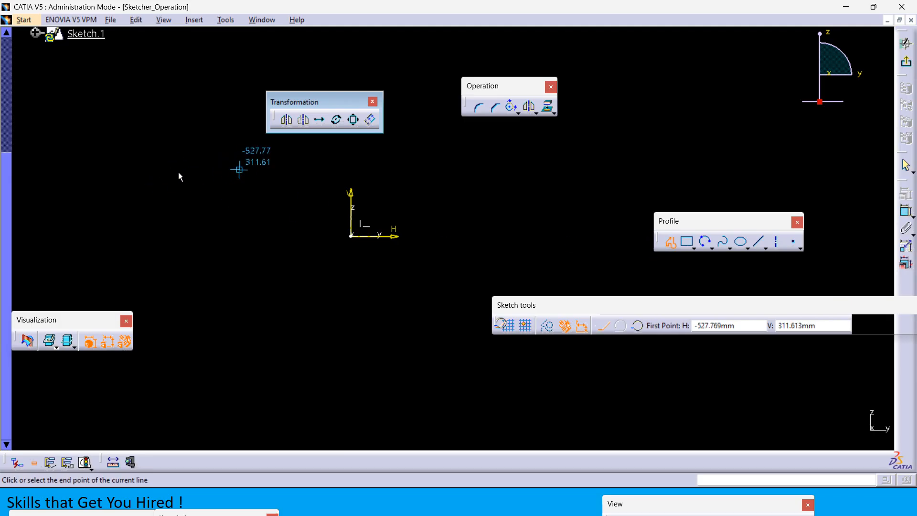
left_click(126, 169)
left_click(126, 219)
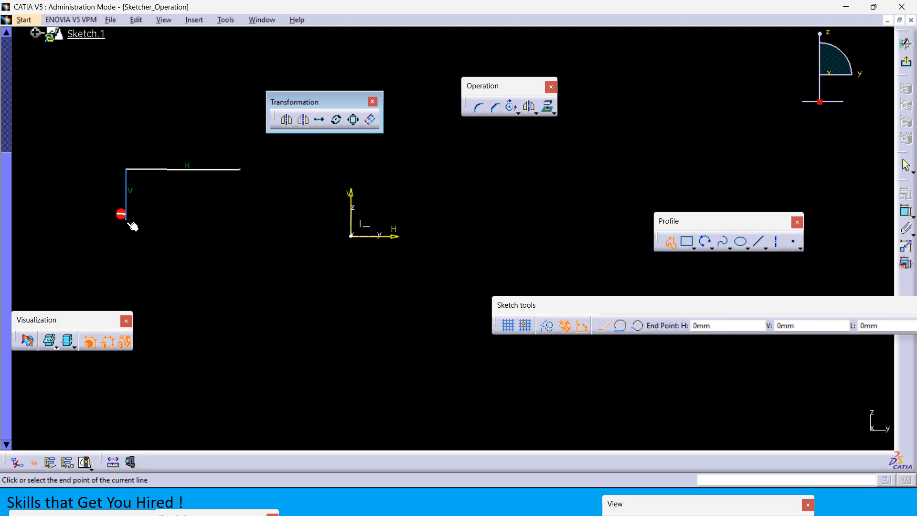
left_click(173, 220)
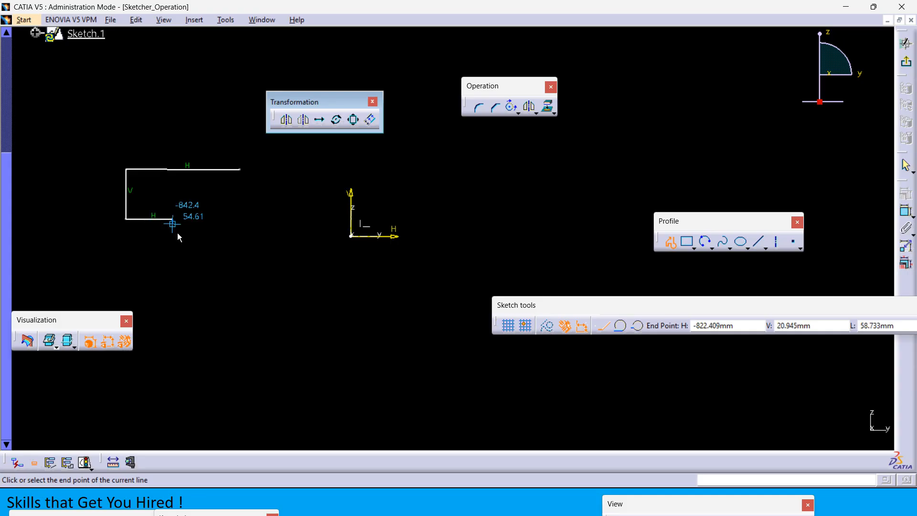
left_click(195, 311)
left_click(240, 311)
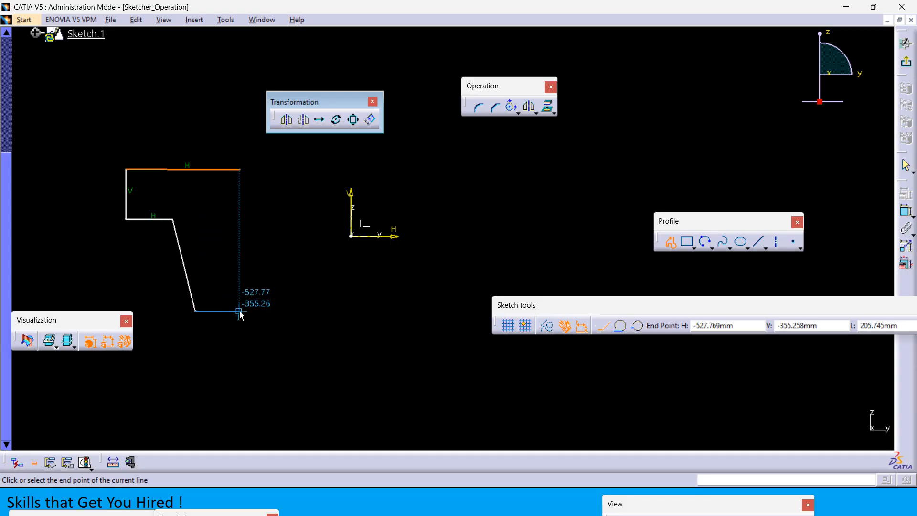
left_click(240, 170)
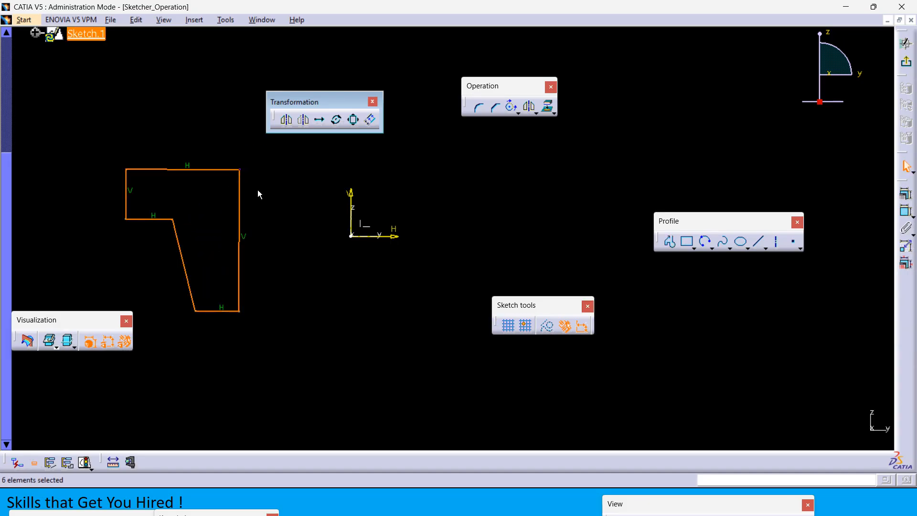
middle_click(295, 196)
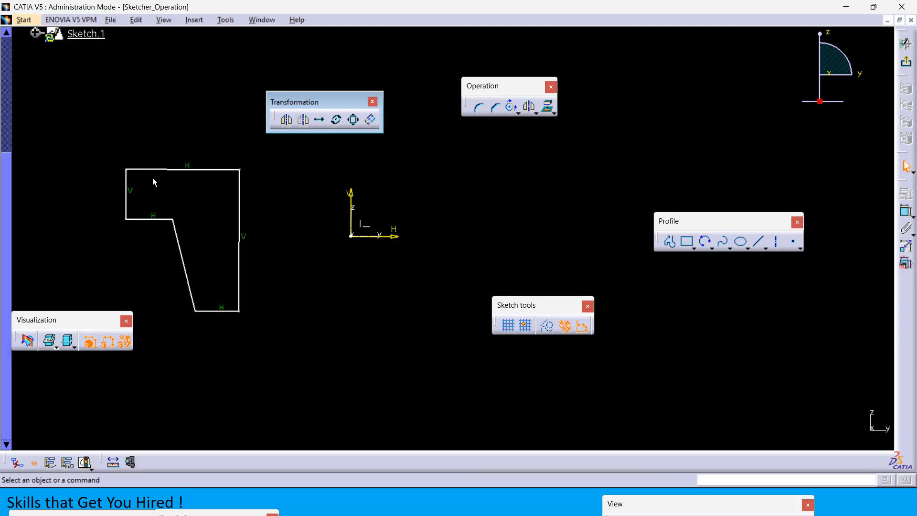
- Apply Symmetry to the whole profile about the vertical sketch axis and undo it
left_click(303, 121)
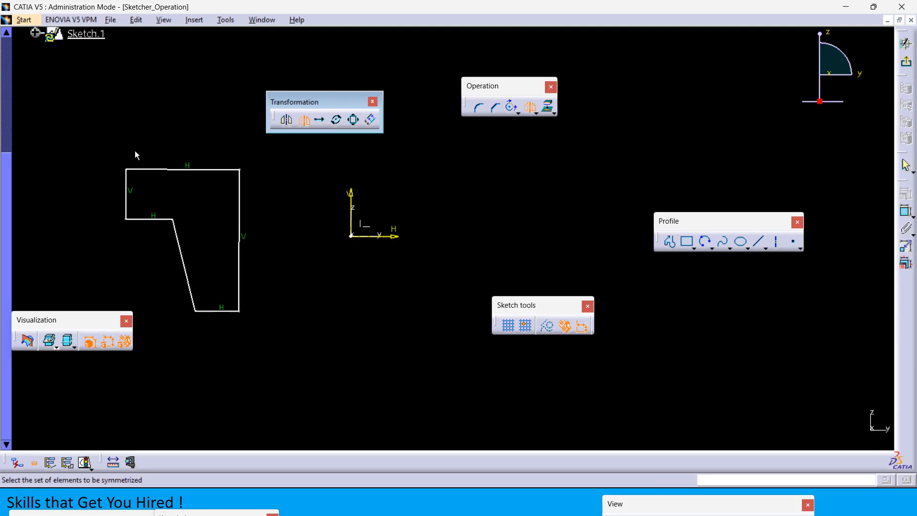
left_click_drag(108, 144, 287, 337)
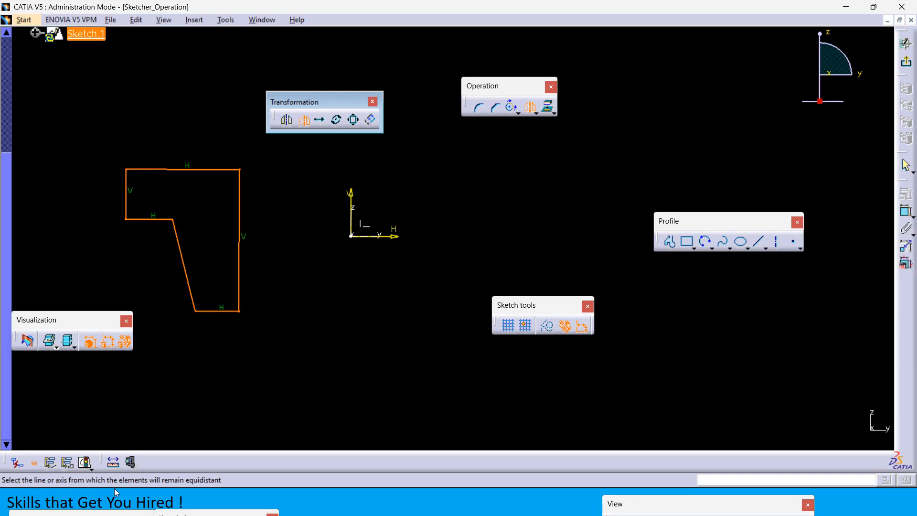
left_click(354, 200)
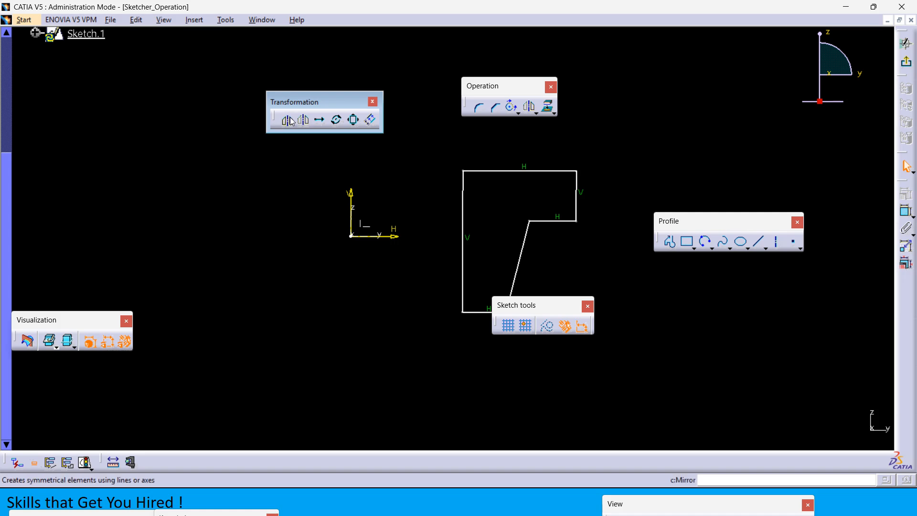
key("ctrl+z")
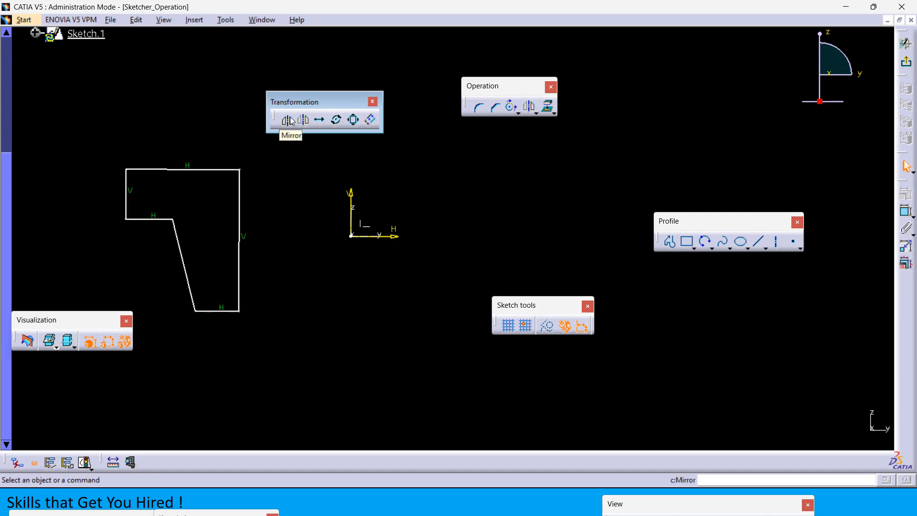
- Dimension the profile's top horizontal edge and set its length to 535 mm
left_click(902, 214)
middle_click_drag(473, 210, 488, 247)
left_click(237, 206)
left_click(221, 175)
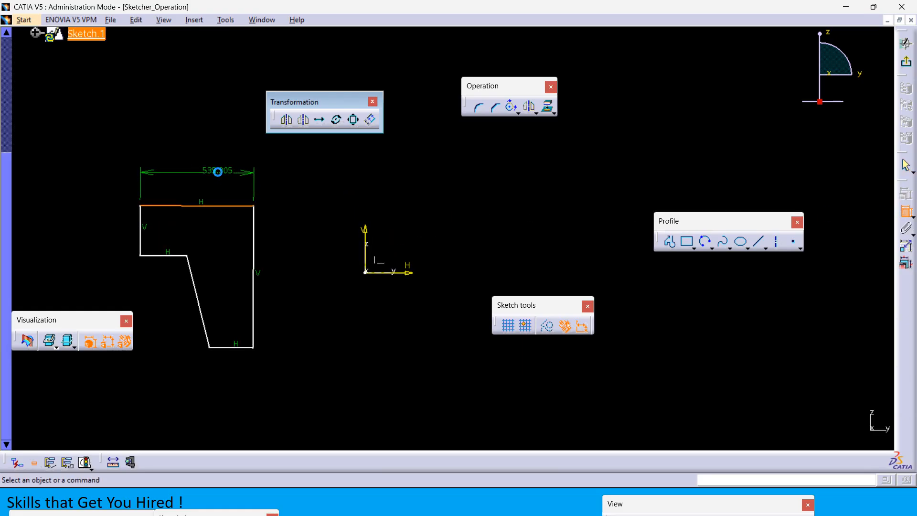
left_click(215, 170)
double_click(214, 170)
type("535")
key("Return")
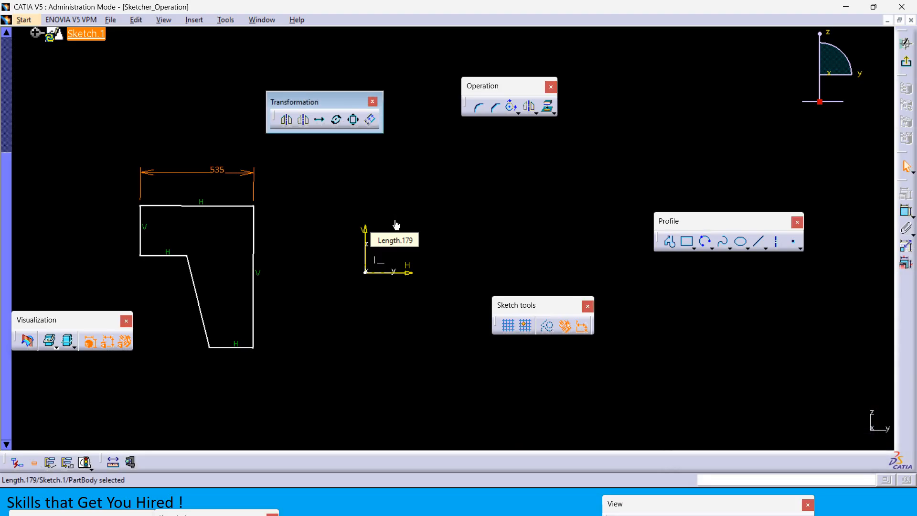
- Dimension the profile's long vertical edge nearest the origin and set its length to 666 mm
left_click(906, 210)
left_click(260, 224)
left_click(296, 255)
left_click(294, 256)
double_click(294, 256)
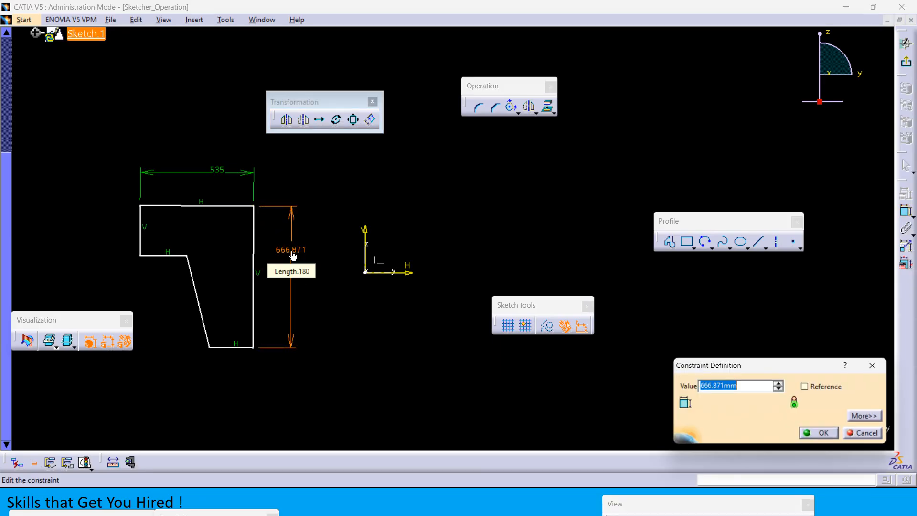
type("666")
key("Return")
left_click(407, 209)
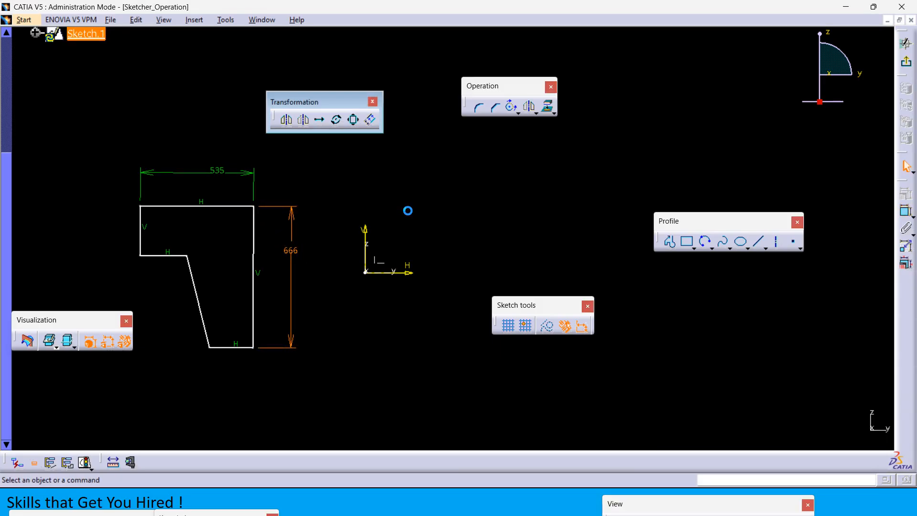
- Mirror the whole dimensioned profile about the vertical sketch axis
left_click(286, 120)
left_click_drag(330, 375, 94, 162)
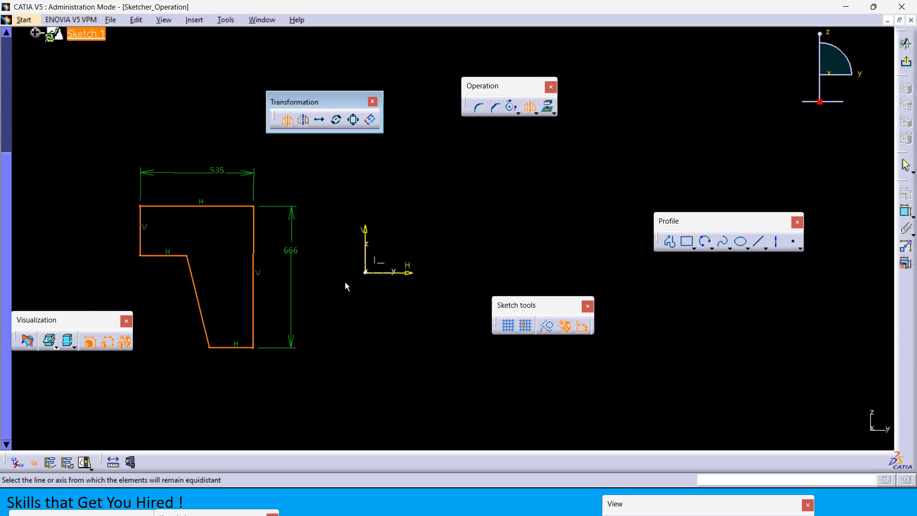
left_click(371, 234)
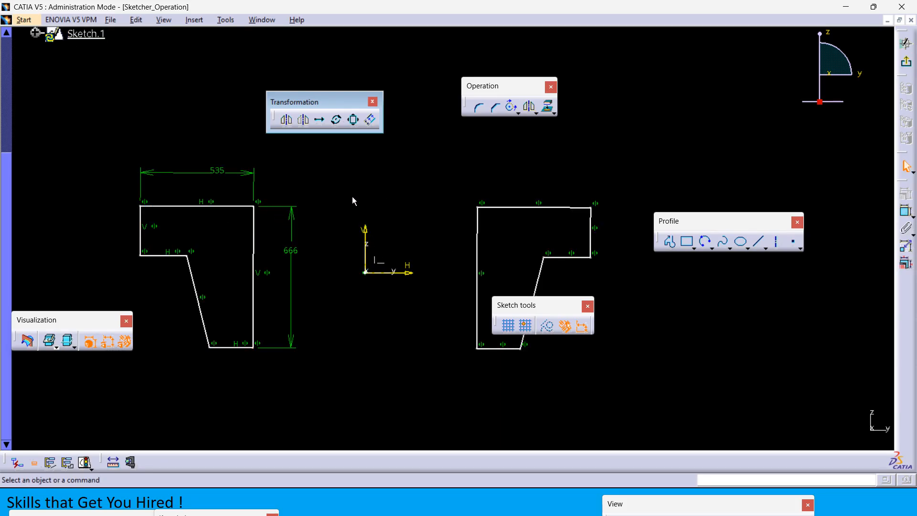
- Set the original profile's top edge length to 500 mm to drive the mirrored copy
double_click(214, 172)
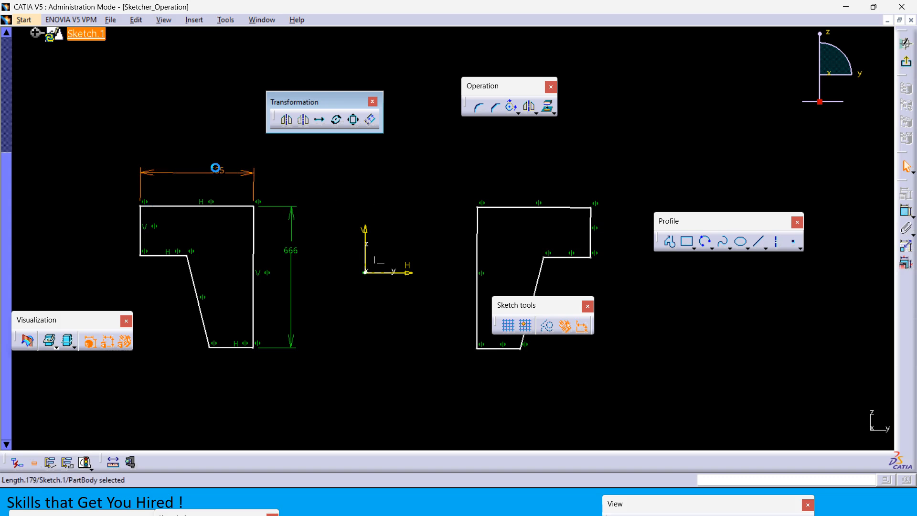
type("500")
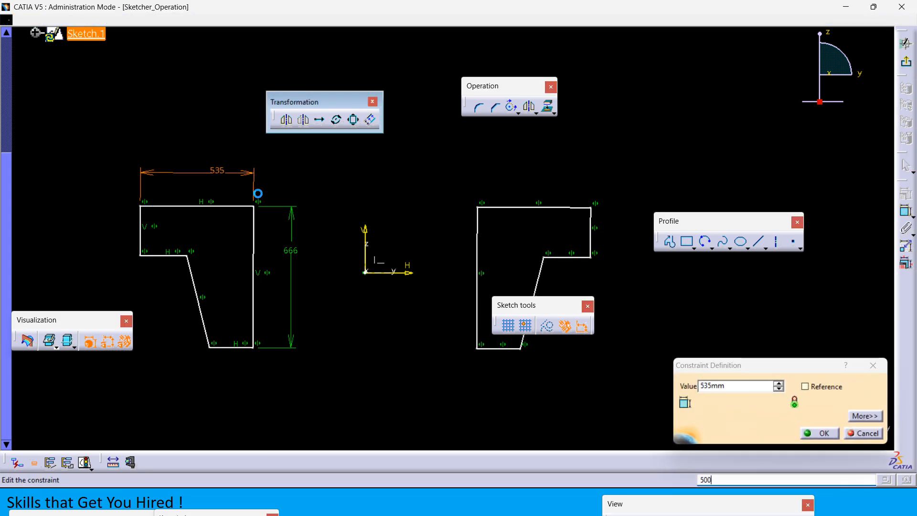
key("Return")
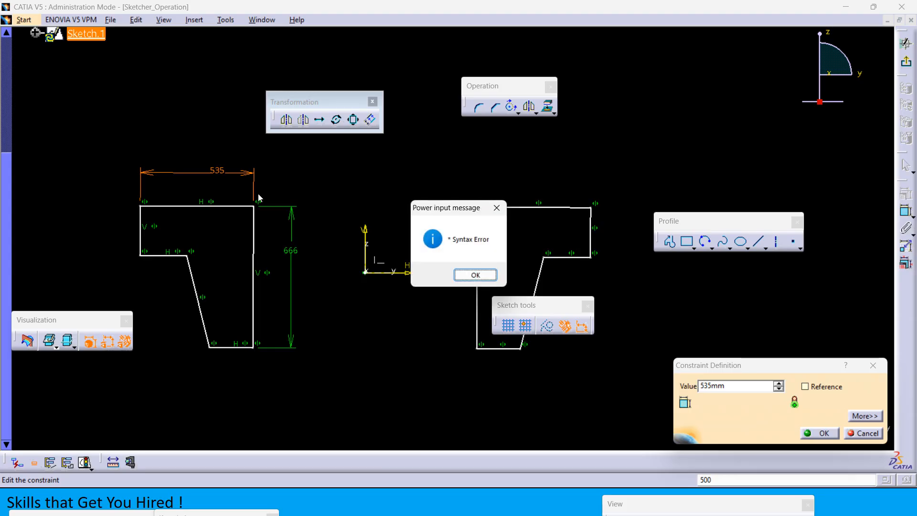
left_click(463, 280)
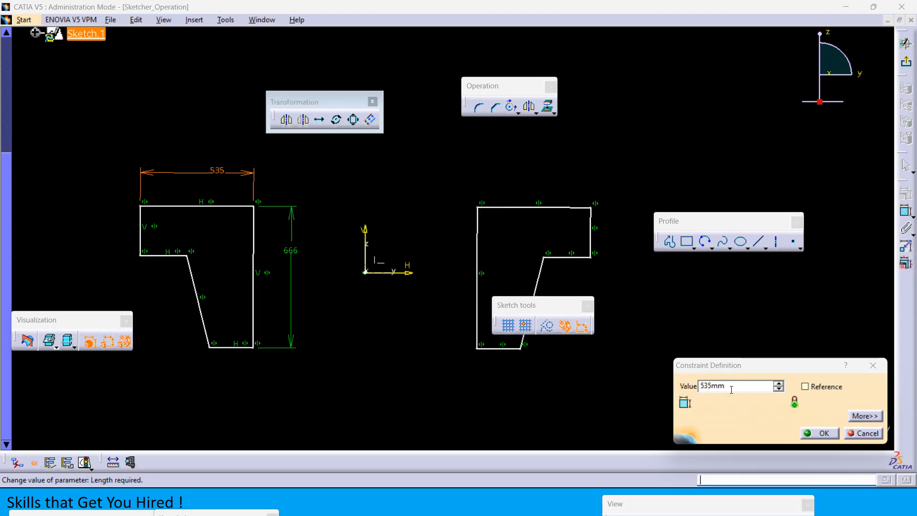
type("500")
key("Return")
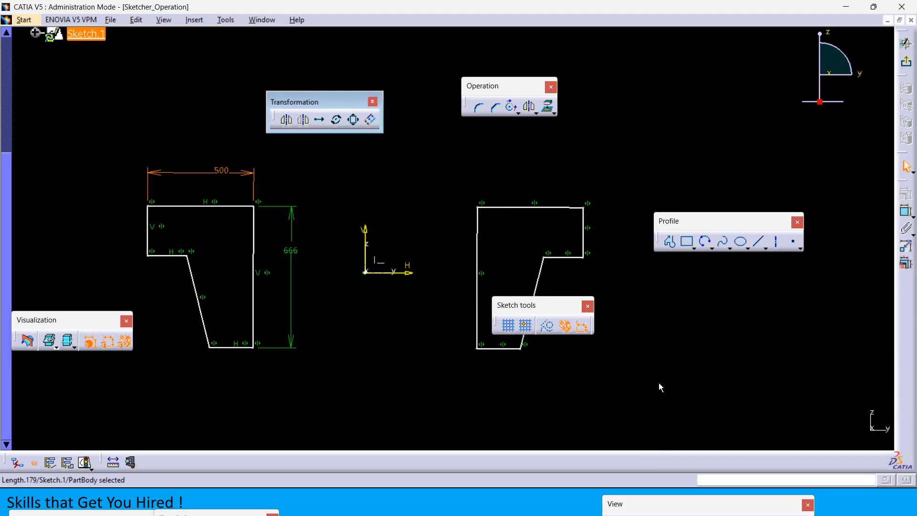
left_click(421, 179)
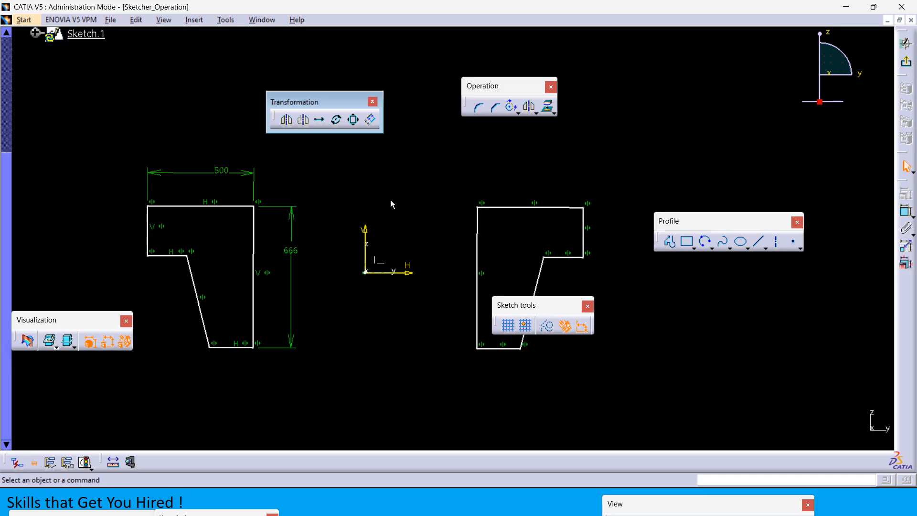
- Undo the width change, the mirror copy and the long vertical edge's dimension, and redo only that dimension
key("ctrl+z")
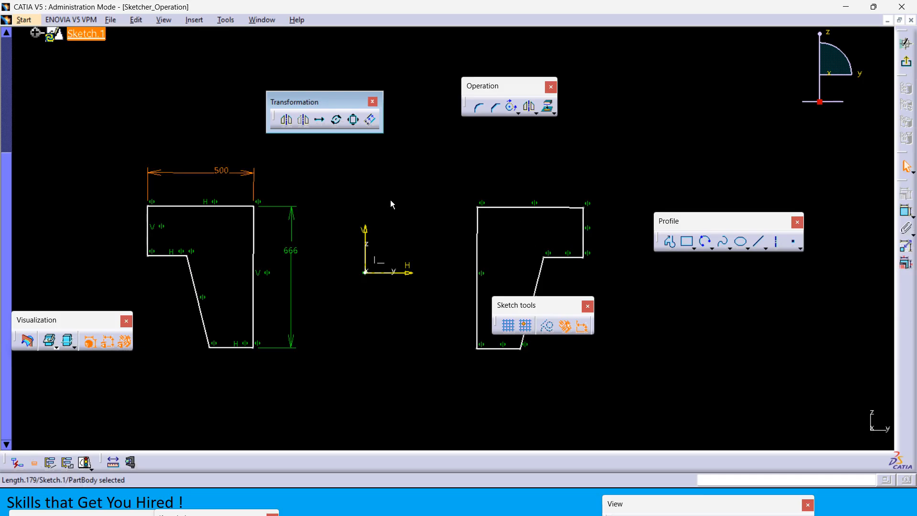
key("ctrl+z")
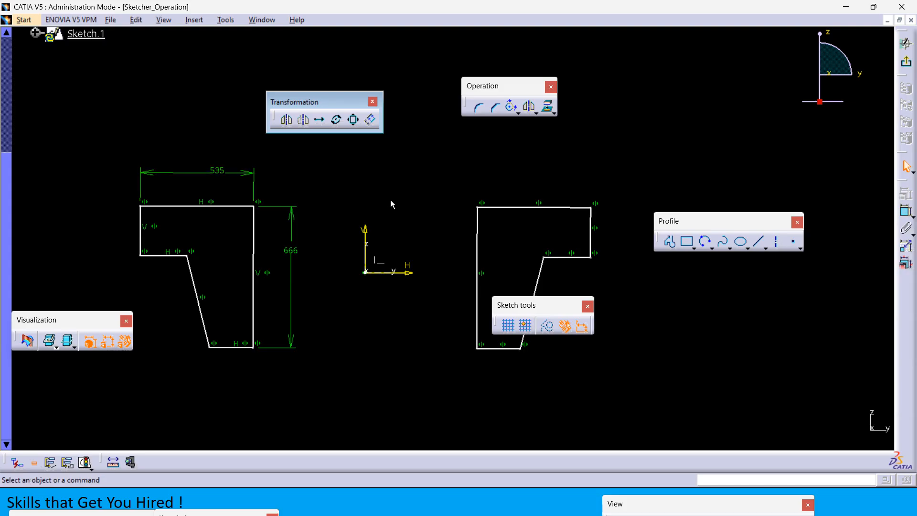
key("ctrl+z")
key("ctrl+z")
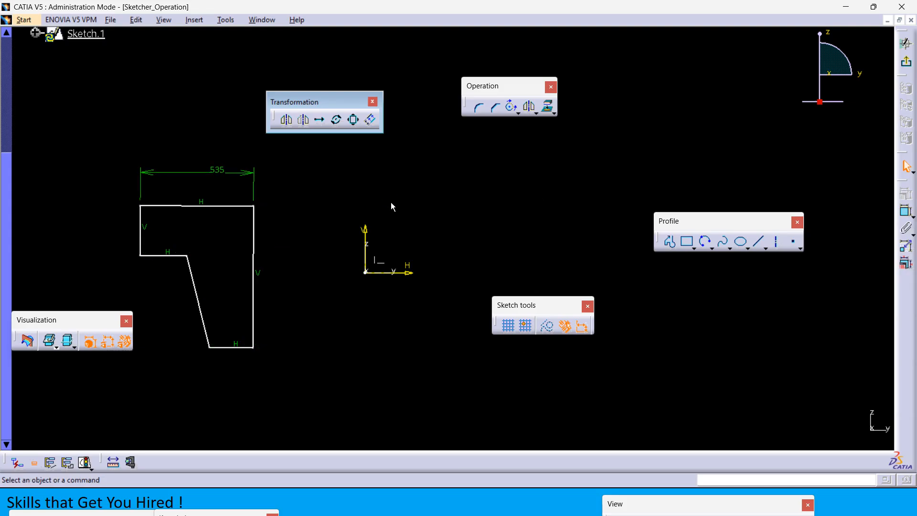
key("ctrl+y")
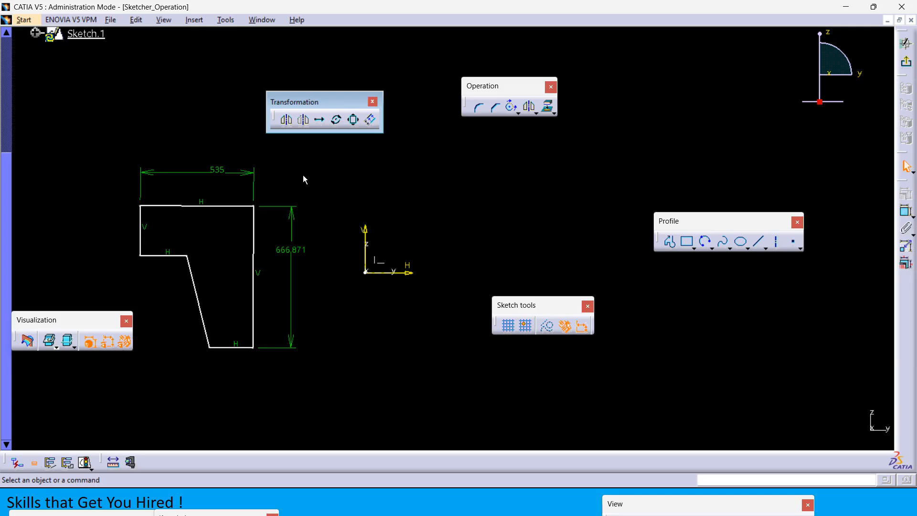
key("ctrl+y")
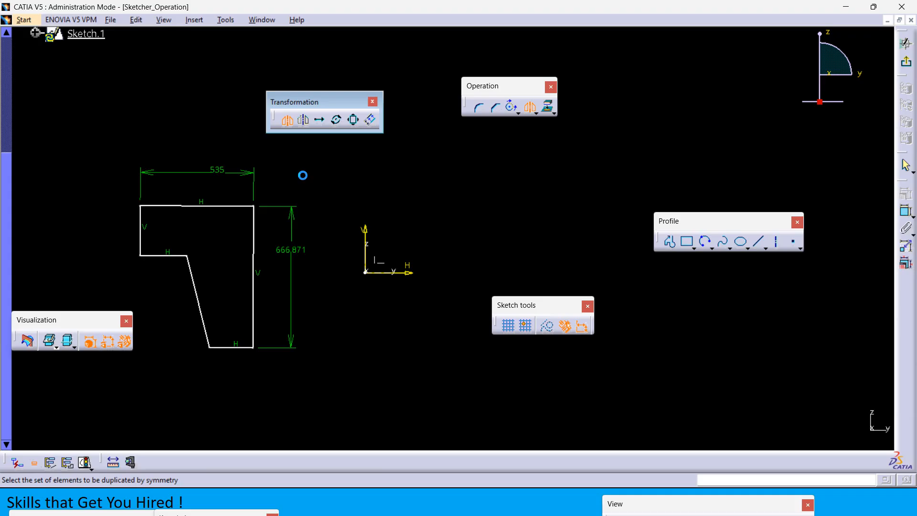
- Move the whole dimensioned profile to the other side of the vertical sketch axis with Symmetry
left_click(287, 122)
left_click(301, 125)
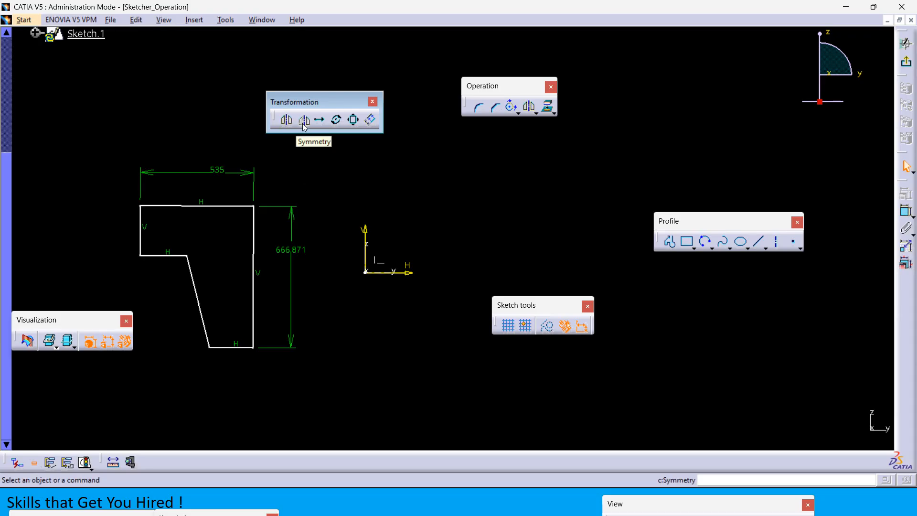
left_click(302, 123)
left_click_drag(307, 359, 108, 132)
left_click(373, 246)
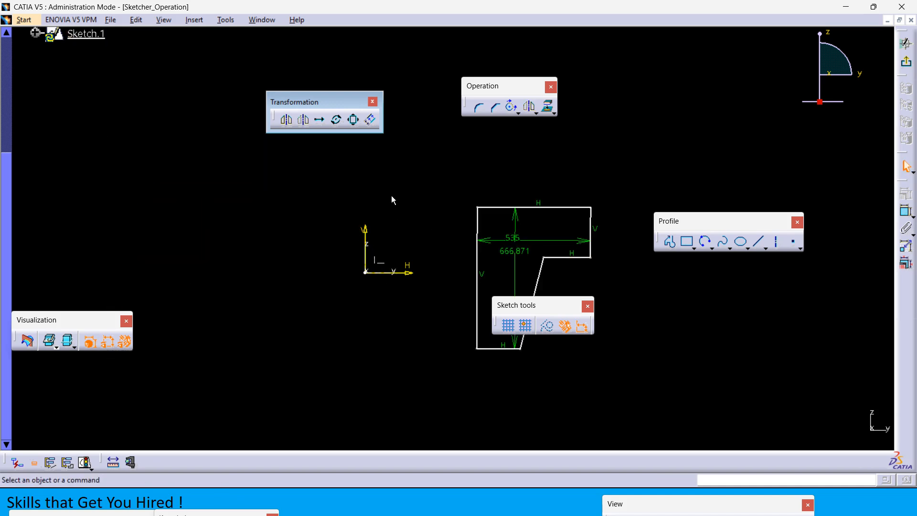
- Reposition the width dimension above the profile's top edge and the height dimension outside the profile, beyond its short vertical edge
middle_click_drag(391, 196, 335, 220)
left_click_drag(457, 258, 478, 192)
left_click(476, 262)
left_click_drag(436, 262, 434, 180)
left_click(480, 271)
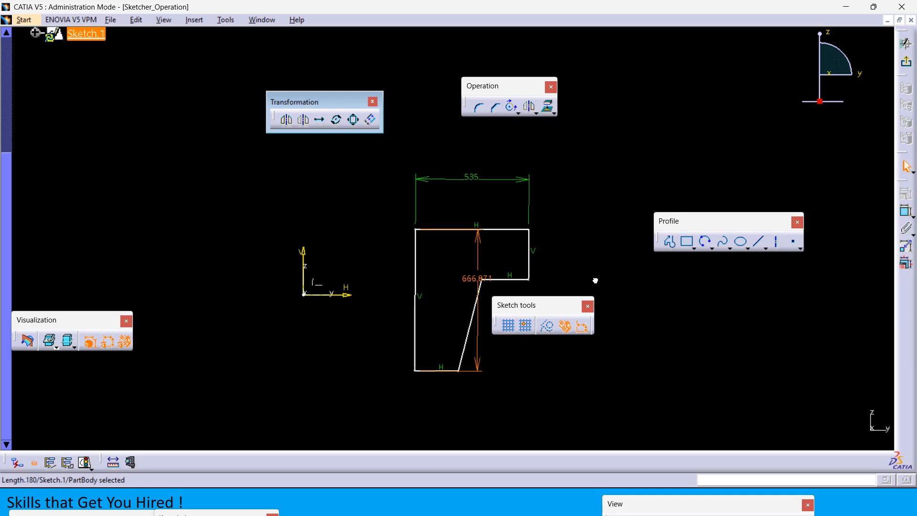
left_click_drag(477, 240, 608, 256)
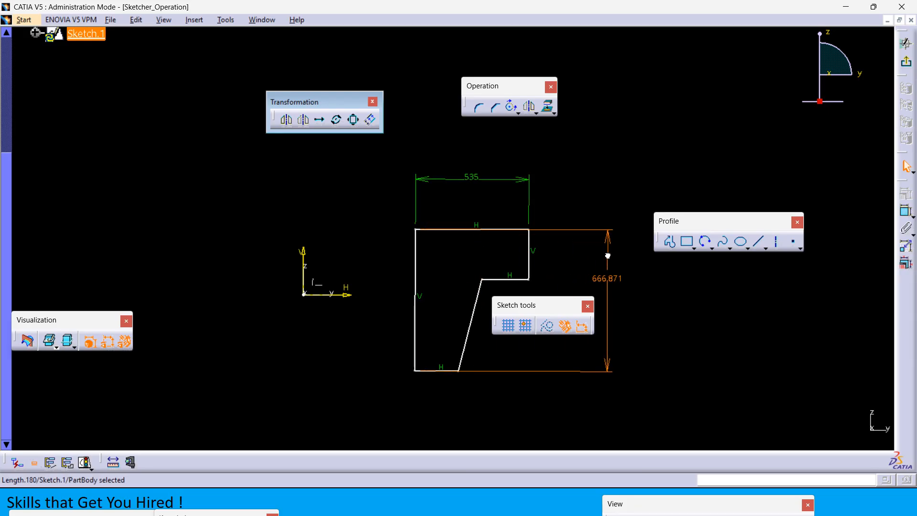
left_click(608, 181)
mouse_move(480, 268)
middle_mouse_down()
mouse_move(416, 233)
mouse_move(486, 278)
mouse_move(523, 257)
middle_mouse_up()
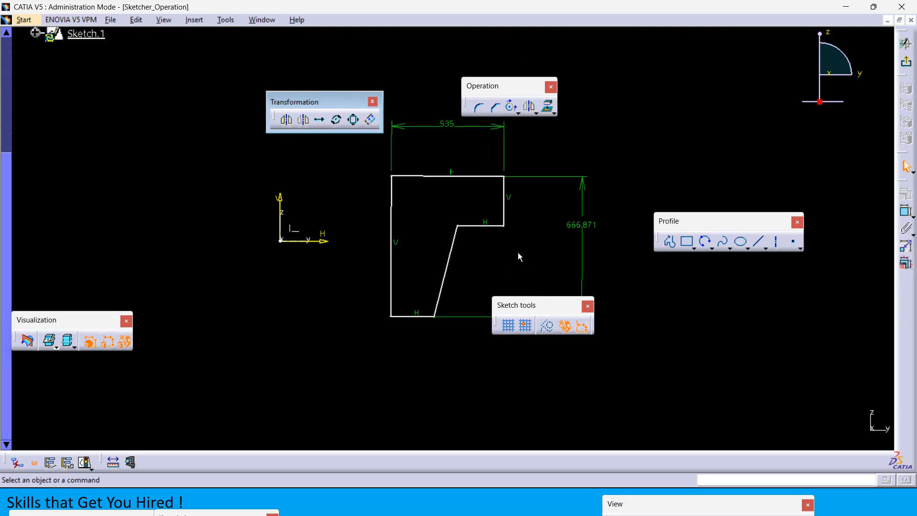
middle_click_drag(519, 256, 519, 263)
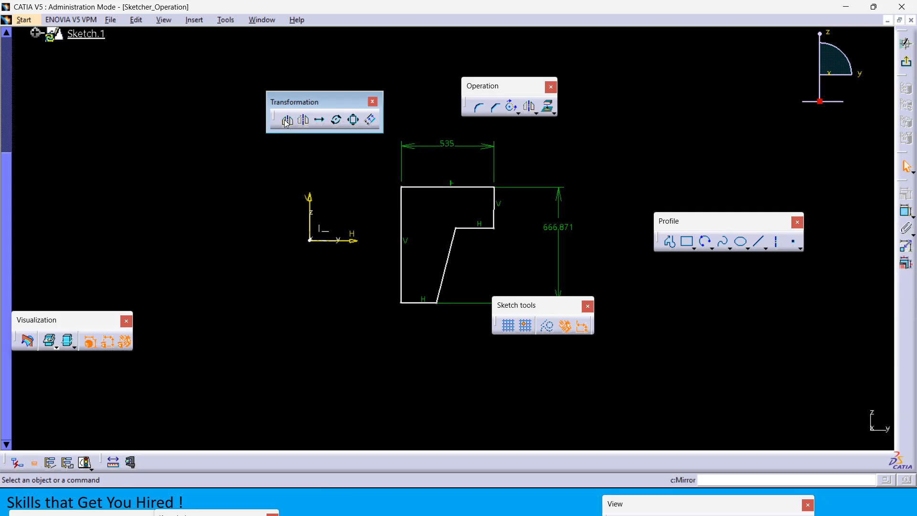
- Dimension the profile's short bottom edge and set its length to 205 mm
middle_click_drag(348, 217, 304, 228)
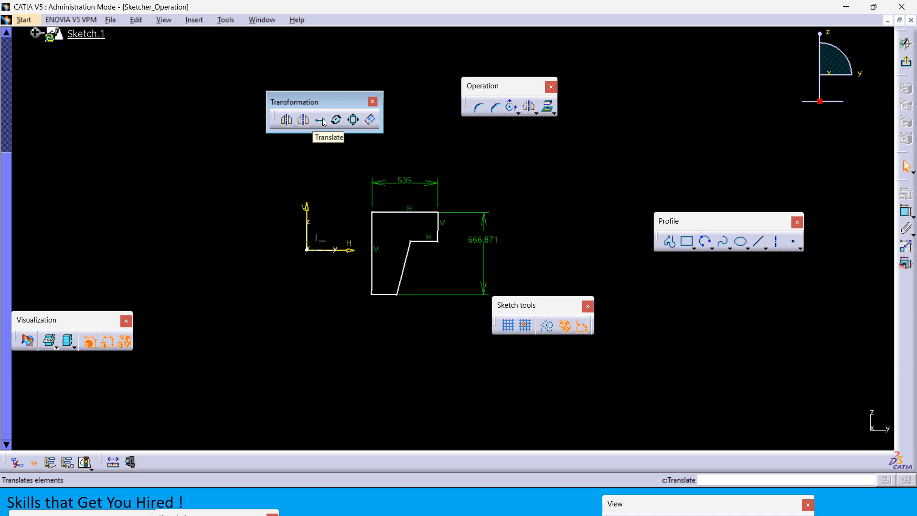
left_click(904, 211)
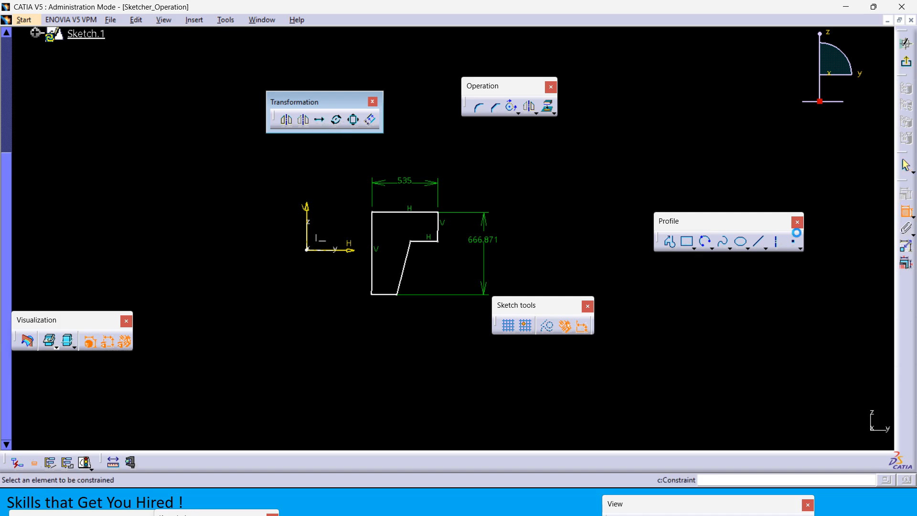
left_click(393, 296)
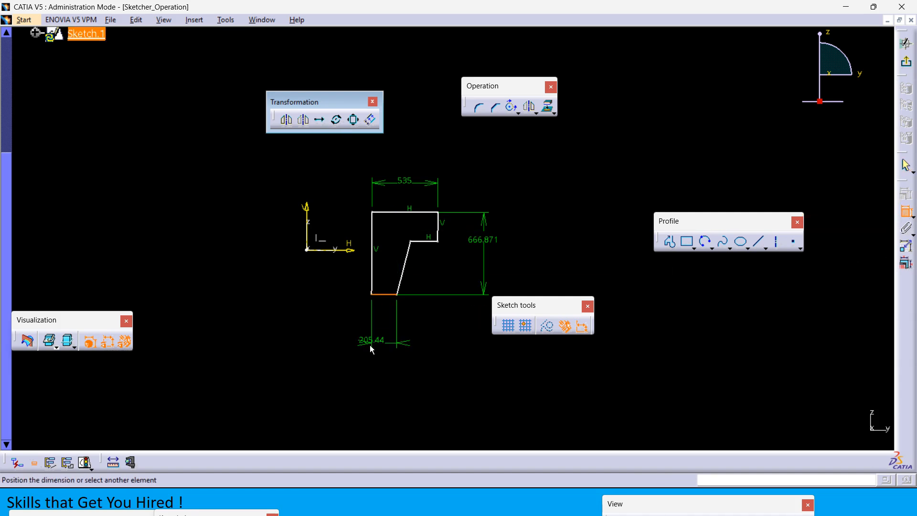
left_click(326, 351)
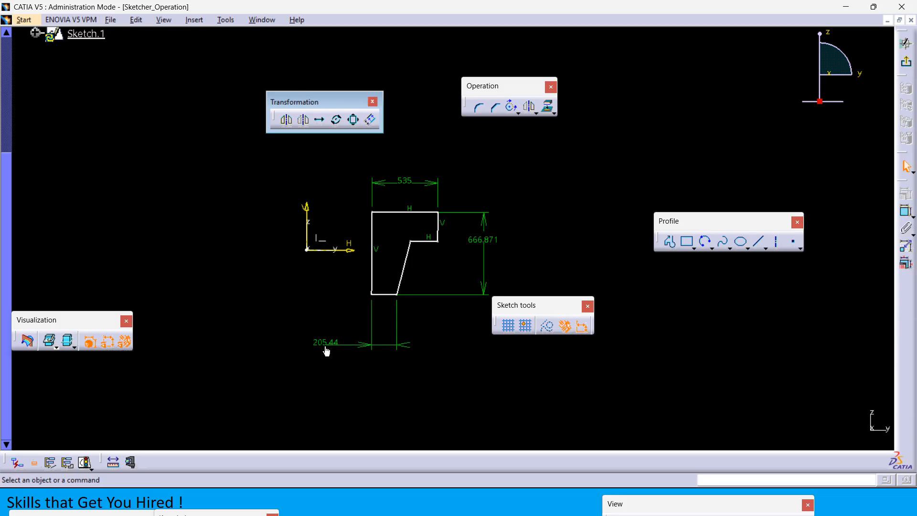
double_click(326, 351)
type("205")
key("Return")
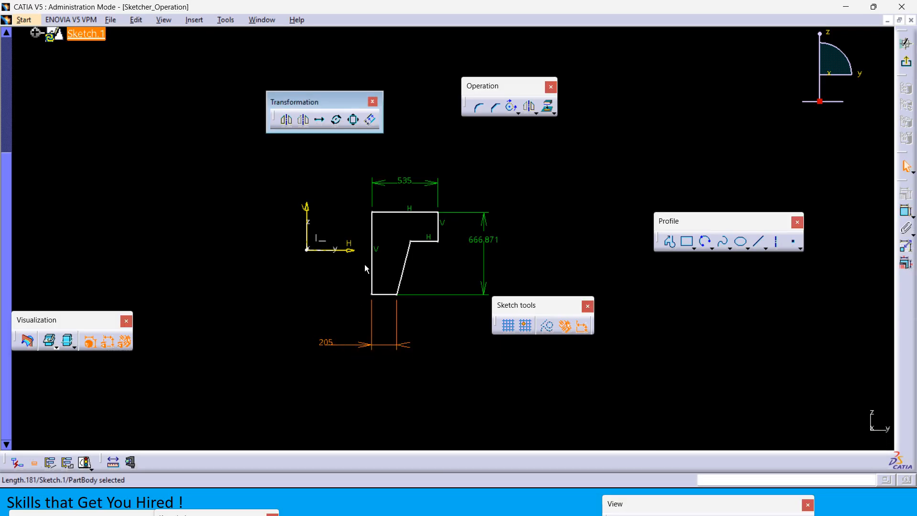
left_click(568, 210)
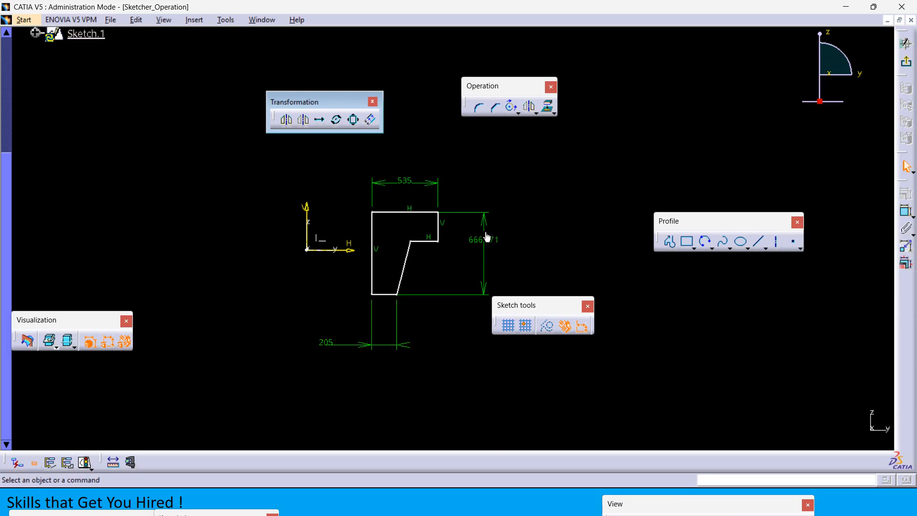
- Set the profile's overall height dimension to 666 mm
double_click(486, 238)
type("666")
key("Return")
left_click(540, 218)
mouse_move(535, 225)
middle_mouse_down()
mouse_move(549, 178)
mouse_move(544, 198)
middle_mouse_up()
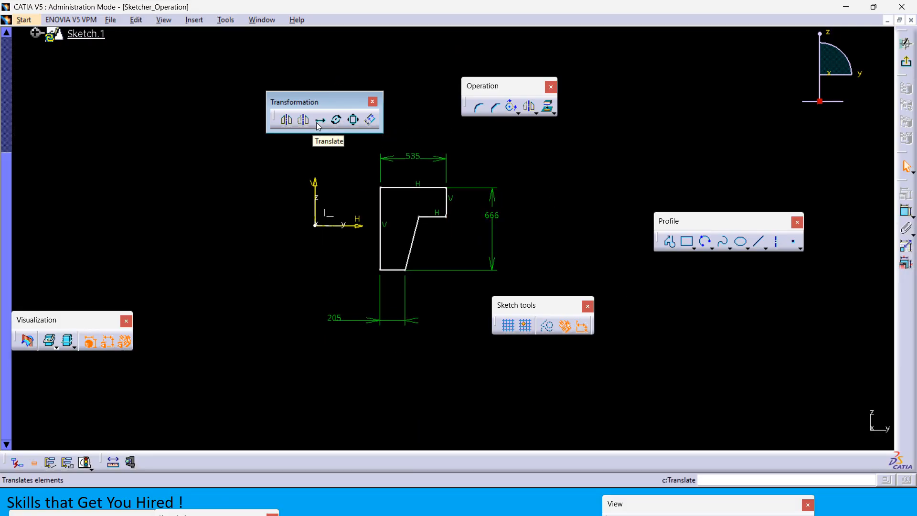
- Translate one duplicate of the profile 1500 mm horizontally across the vertical axis, starting from its lower-left corner, and delete that copy
left_click(318, 120)
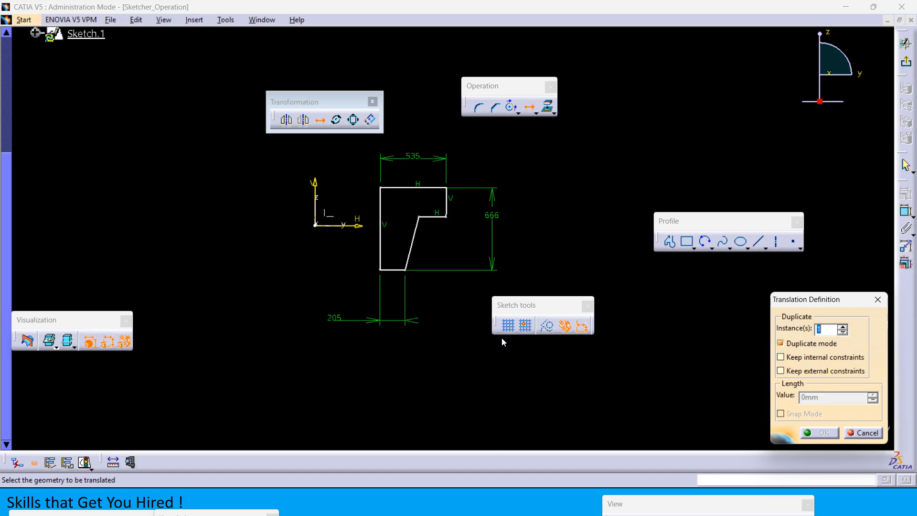
left_click_drag(329, 321, 510, 152)
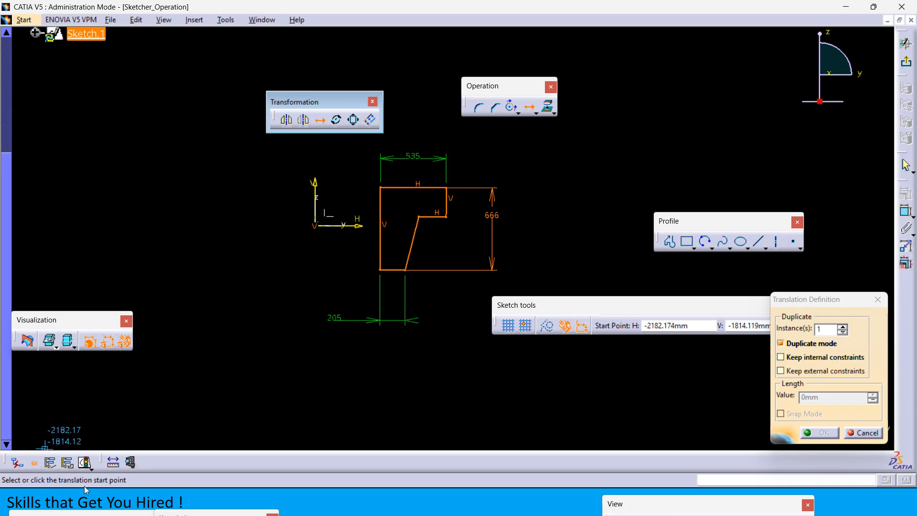
left_click(380, 269)
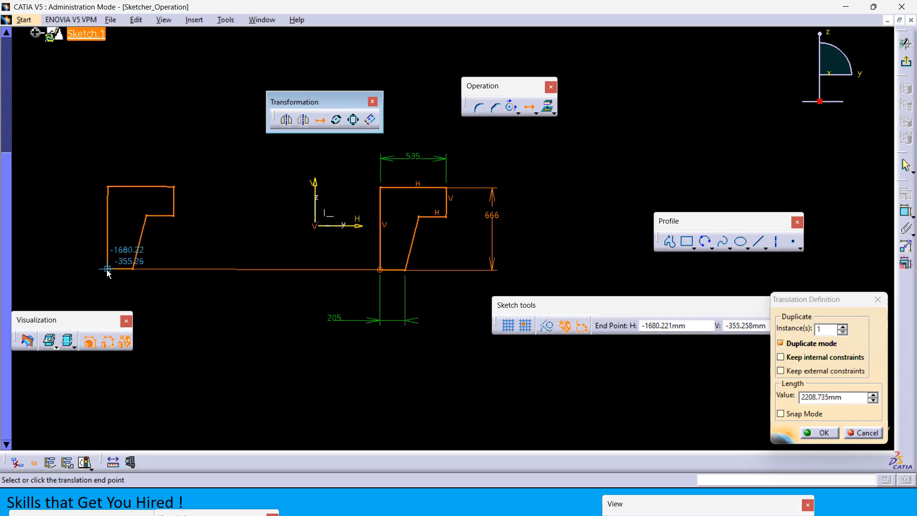
double_click(819, 397)
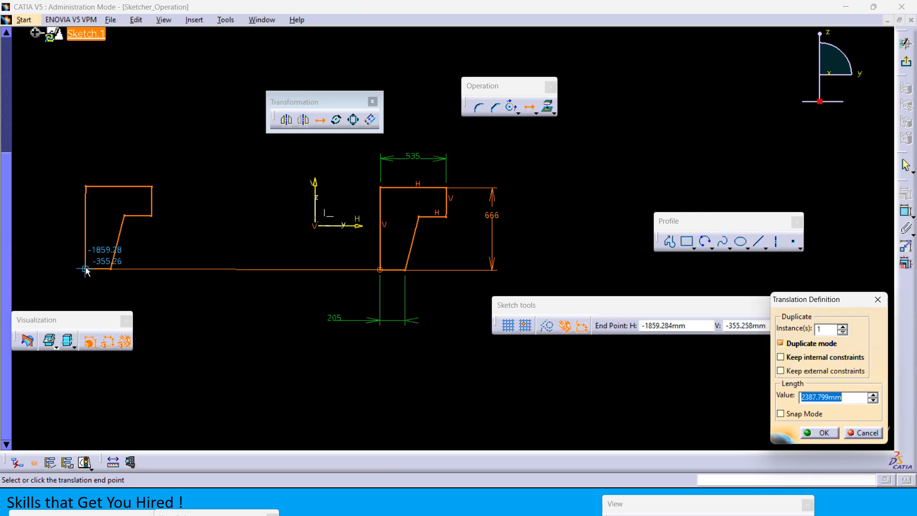
type("1500")
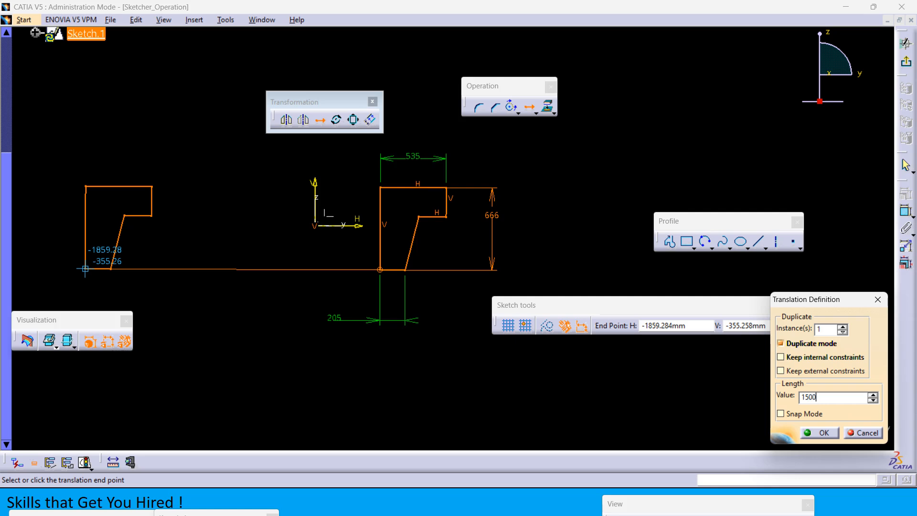
key("Return")
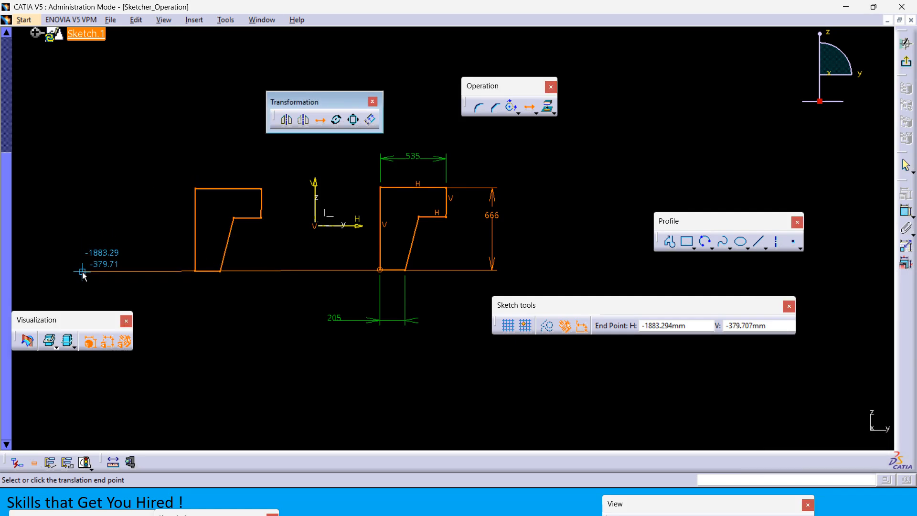
key("Escape")
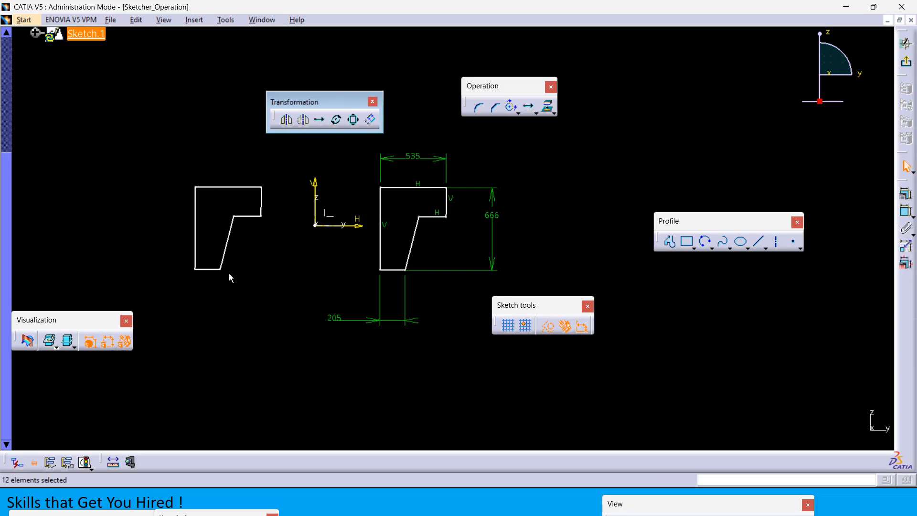
left_click_drag(290, 292, 143, 156)
key("Delete")
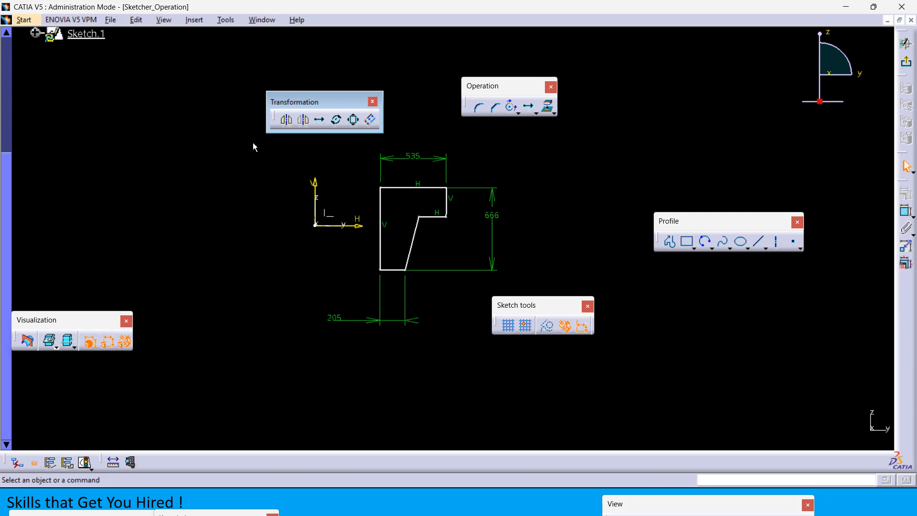
- Translate four duplicates of the profile across the vertical axis at 1500 mm spacing, starting from its lower-left corner
left_click(319, 120)
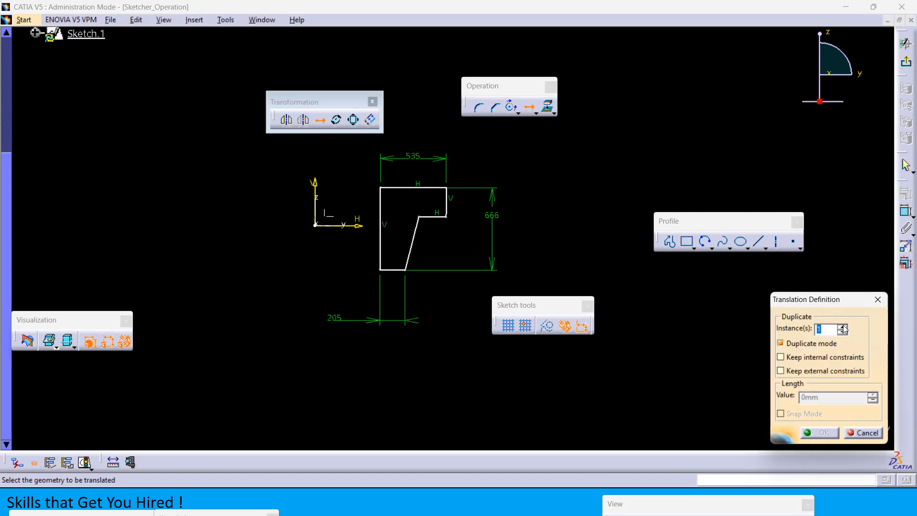
type("4")
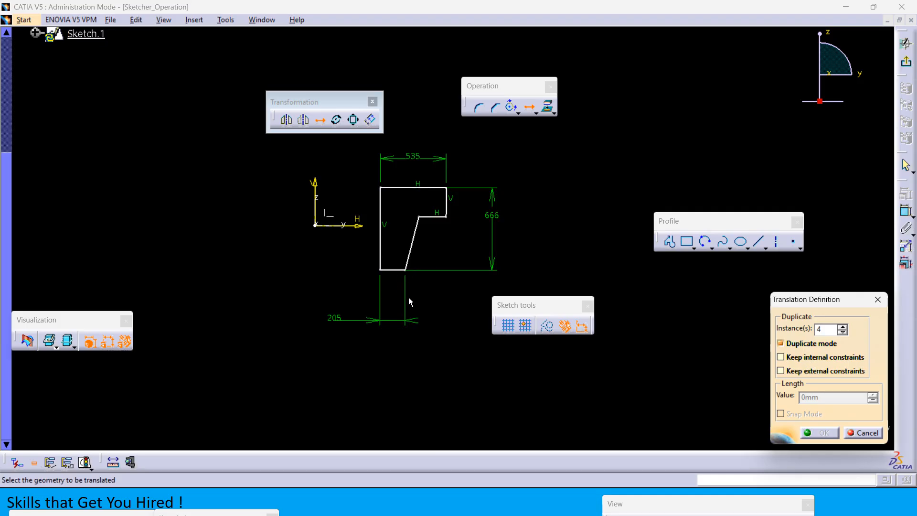
left_click_drag(469, 309, 342, 152)
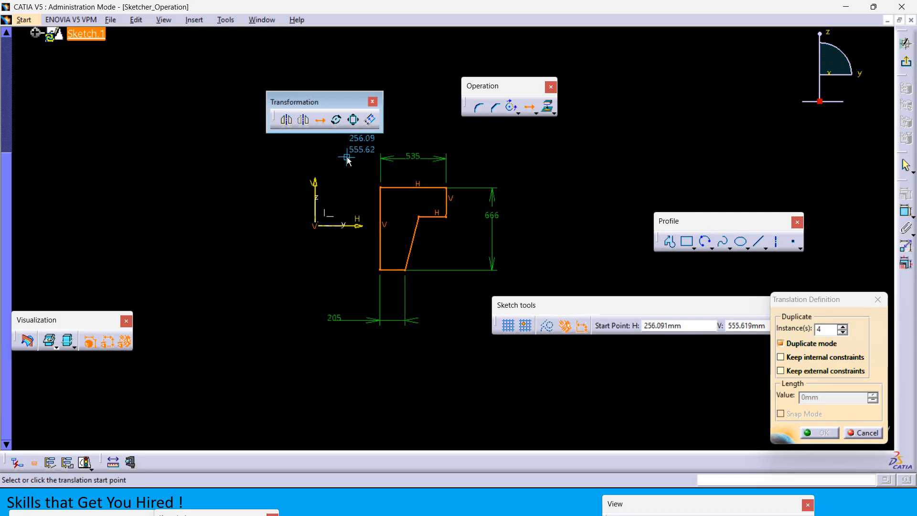
left_click(381, 270)
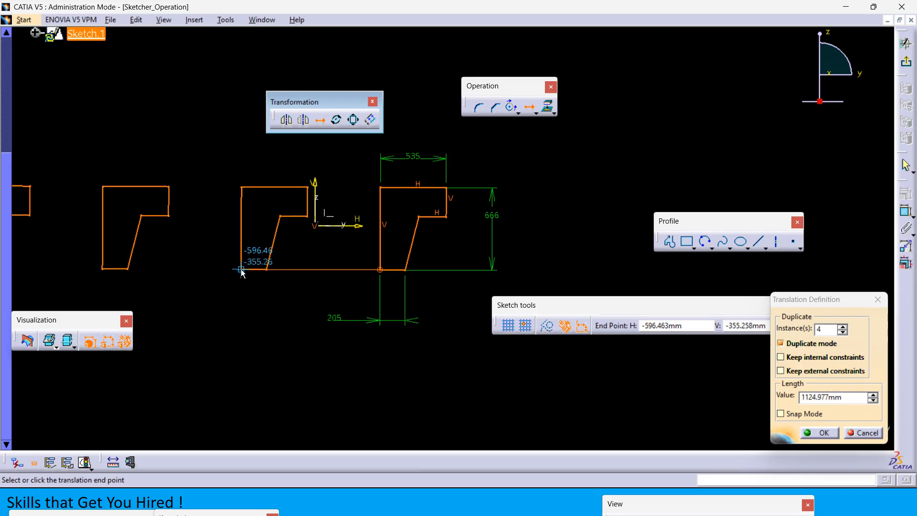
double_click(806, 397)
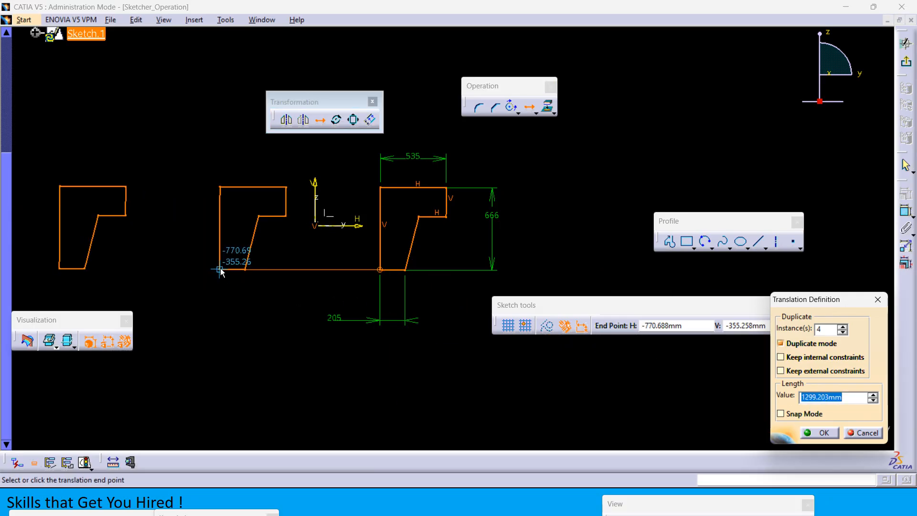
type("1500")
key("Return")
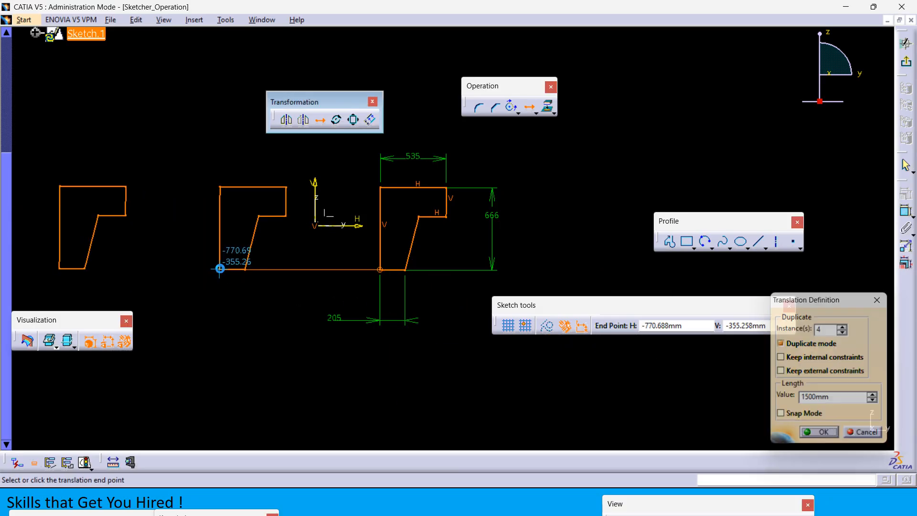
left_click(220, 269)
scroll(316, 296, "up", 2)
middle_click_drag(289, 284, 378, 313, "ctrl")
- Delete the four translated copies, leaving only the original dimensioned profile
left_click_drag(426, 246, 74, 154)
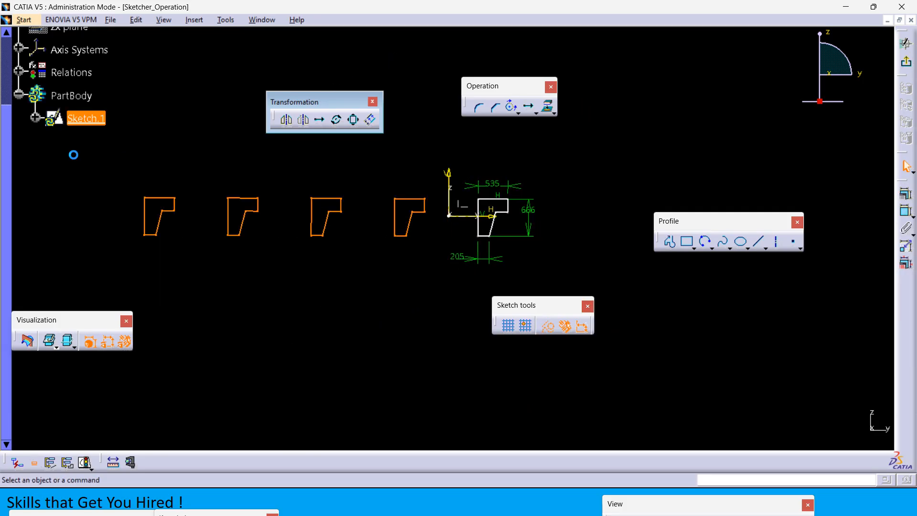
key("Delete")
mouse_move(286, 233)
middle_mouse_down()
mouse_move(180, 245)
mouse_move(254, 144)
middle_mouse_up()
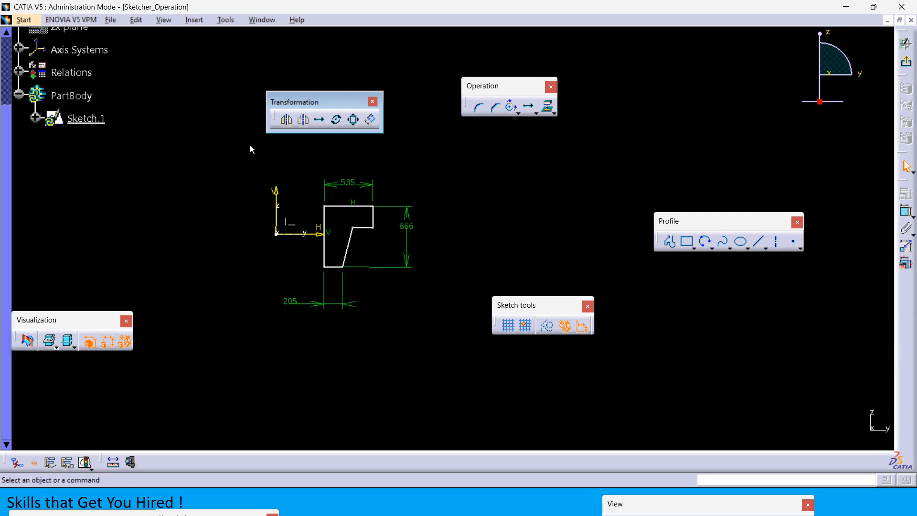
- Translate four duplicates of the profile across the vertical axis at 1500 mm spacing, keeping internal and external constraints
left_click(320, 120)
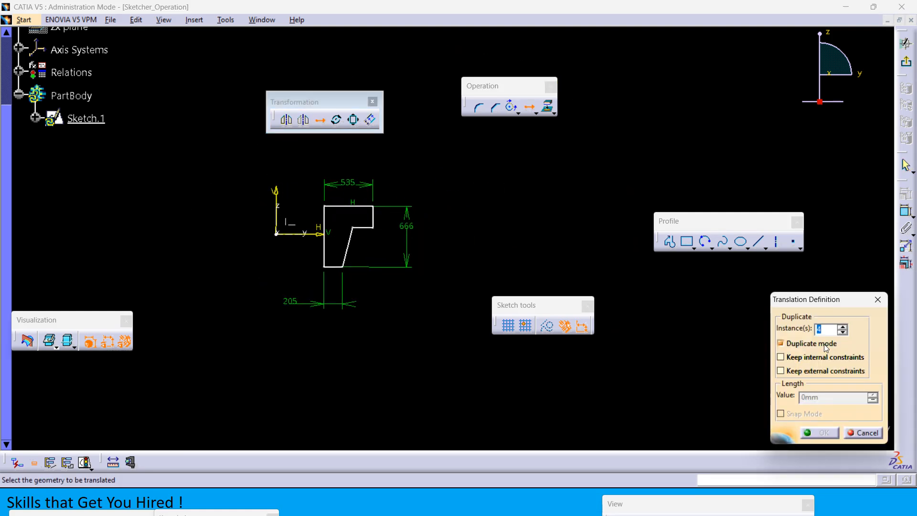
left_click(788, 363)
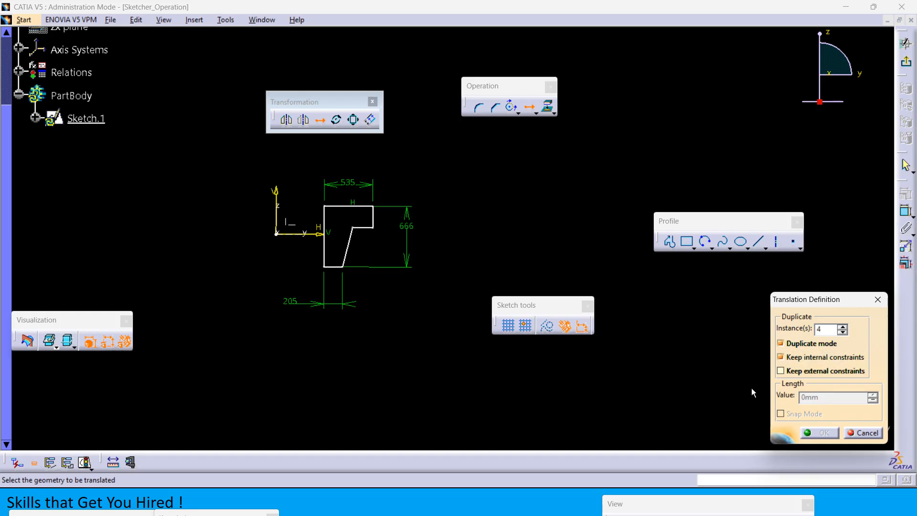
left_click(782, 371)
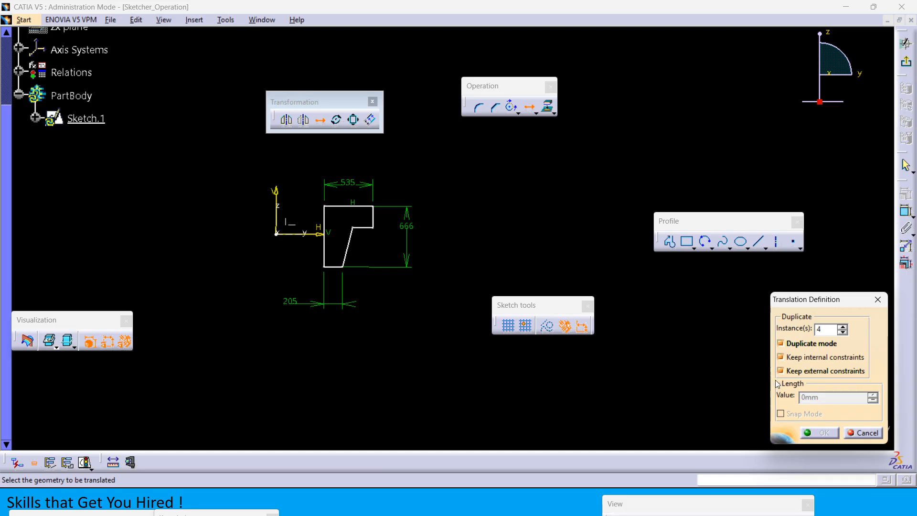
mouse_move(296, 285)
left_mouse_down()
mouse_move(361, 208)
mouse_move(428, 175)
left_mouse_up()
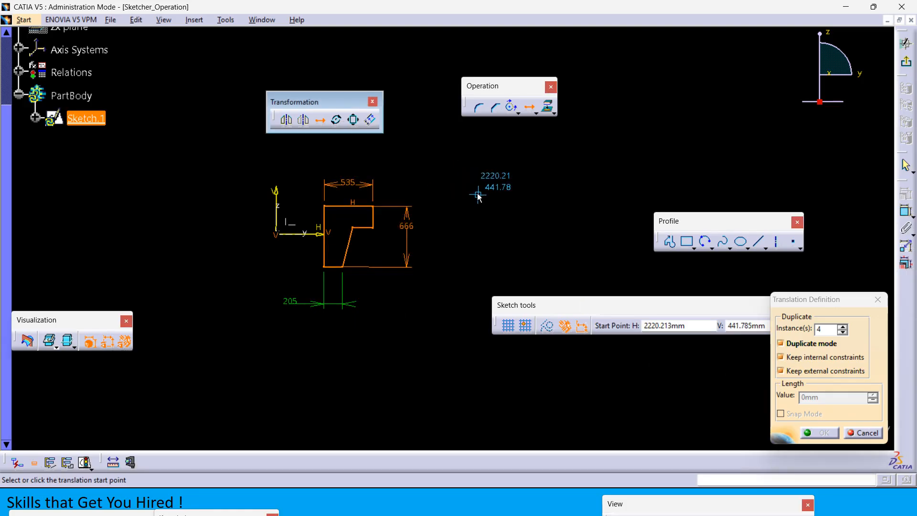
left_click(325, 266)
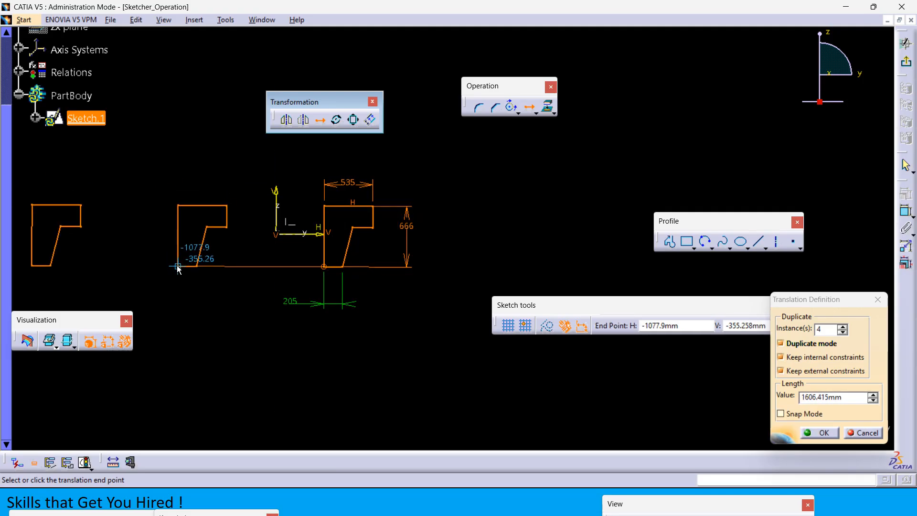
double_click(808, 397)
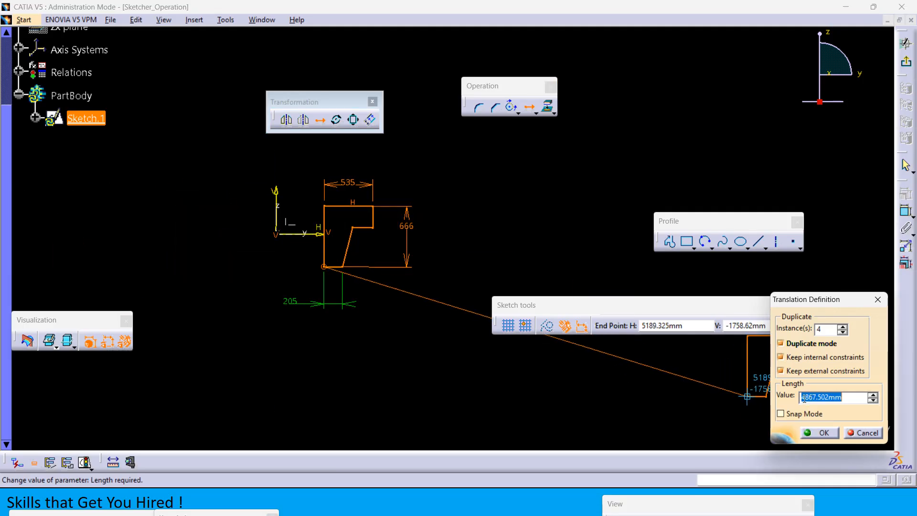
type("1500")
key("Return")
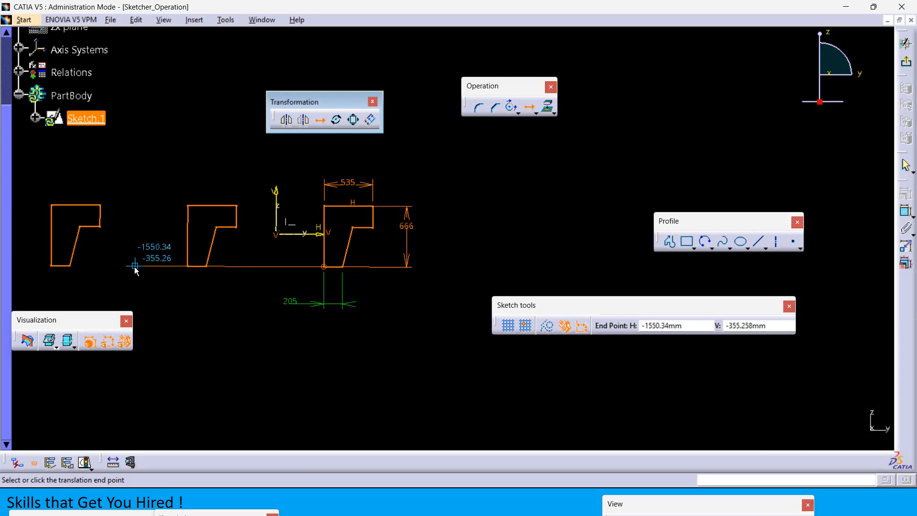
left_click(135, 266)
middle_click_drag(203, 313, 360, 307)
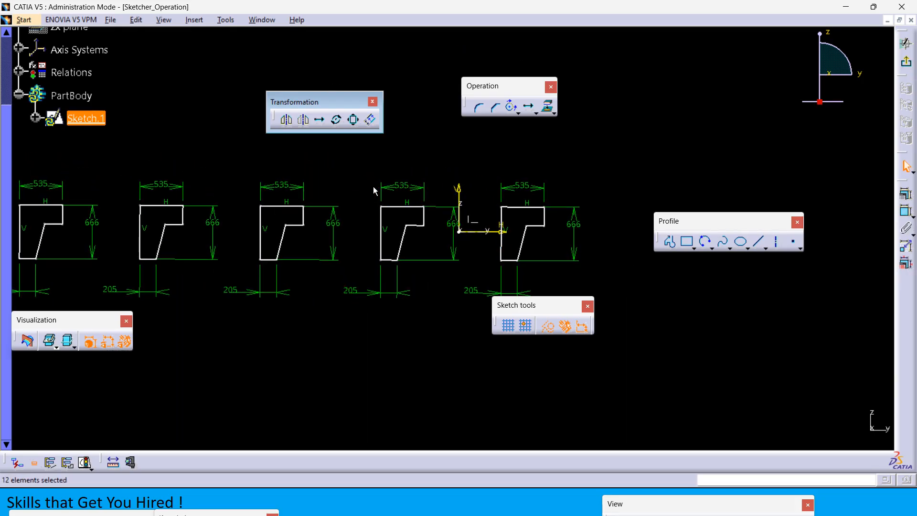
middle_click_drag(358, 168, 419, 182)
left_click(419, 182)
left_click(327, 126)
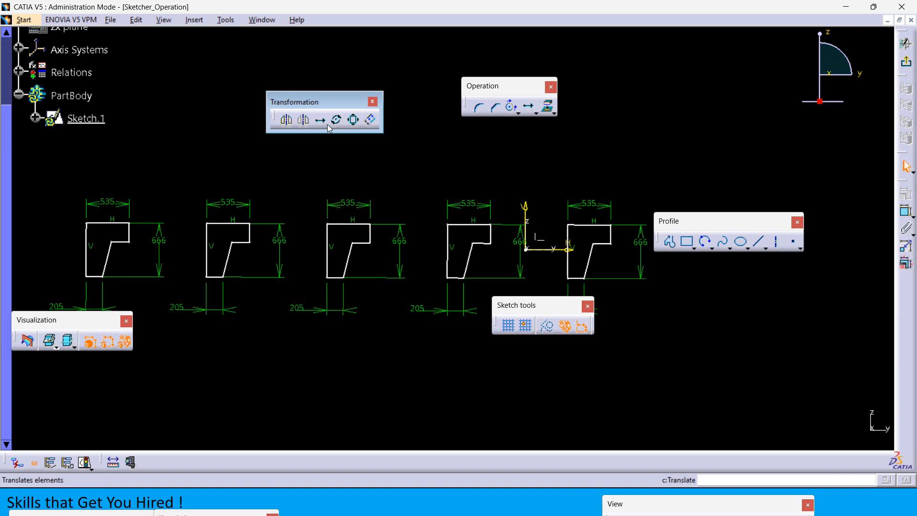
left_click(320, 123)
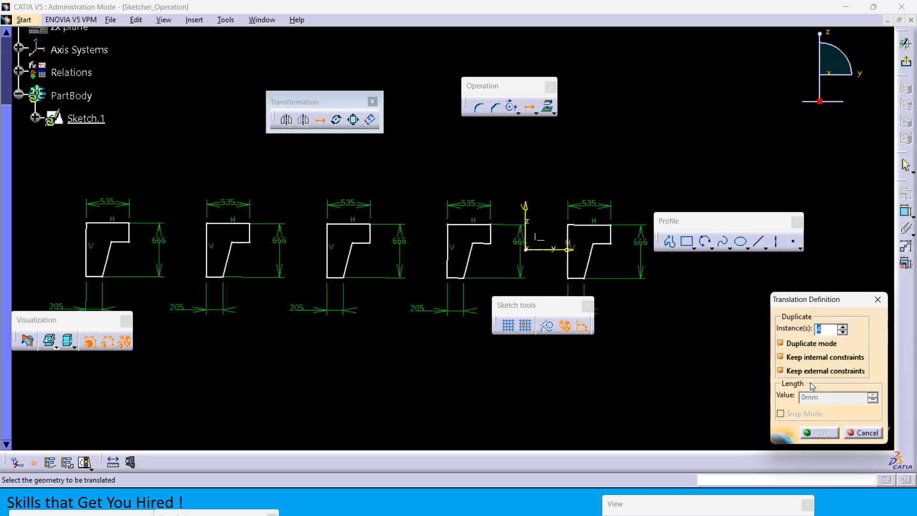
left_click(868, 434)
- Delete the four translated copies with their constraints, leaving only the original dimensioned profile
middle_click_drag(405, 323, 322, 327)
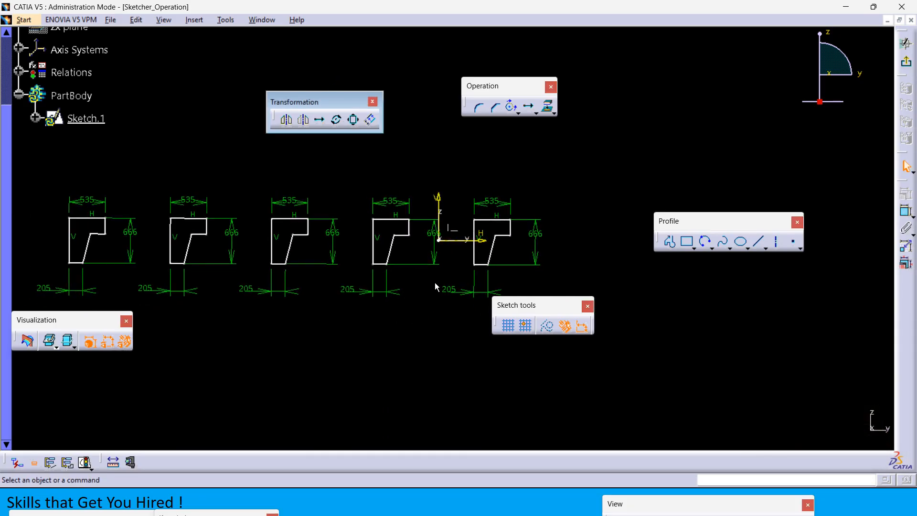
left_click_drag(444, 278, 39, 184)
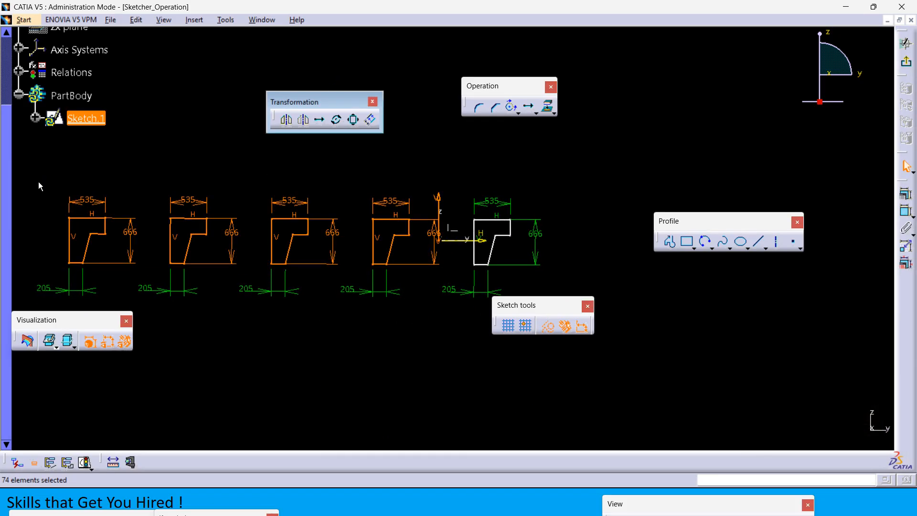
key("Delete")
middle_click_drag(326, 241, 286, 168)
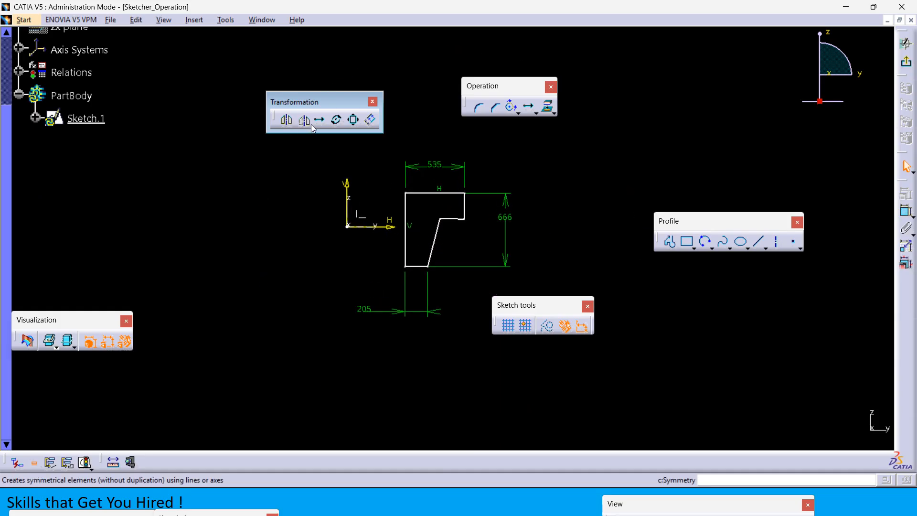
- Translate the profile itself, without duplicating it, 1500 mm horizontally away from the vertical axis, starting from its lower-left corner
left_click(320, 120)
middle_click_drag(295, 263, 260, 286)
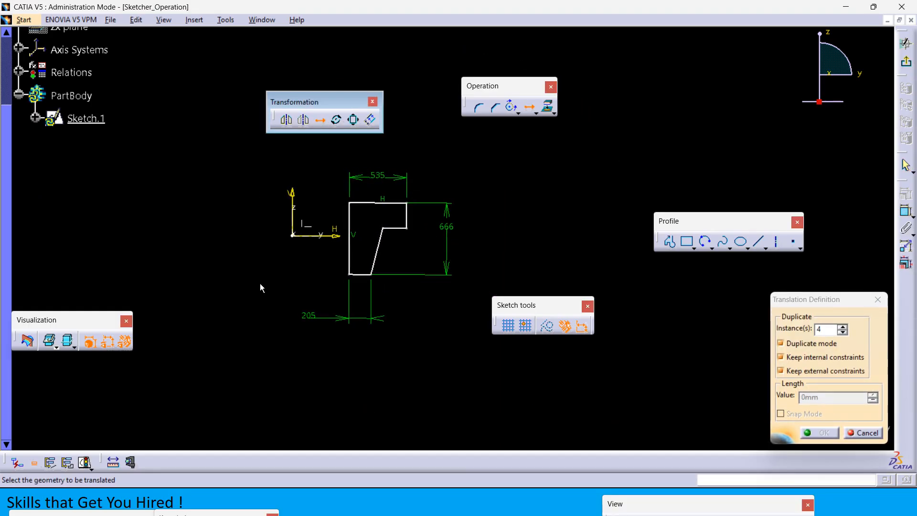
left_click(796, 348)
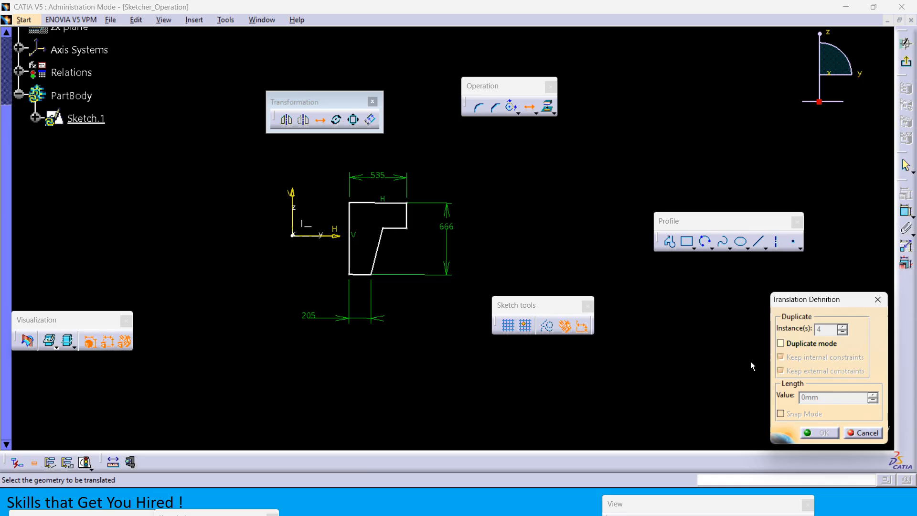
left_click_drag(319, 297, 442, 173)
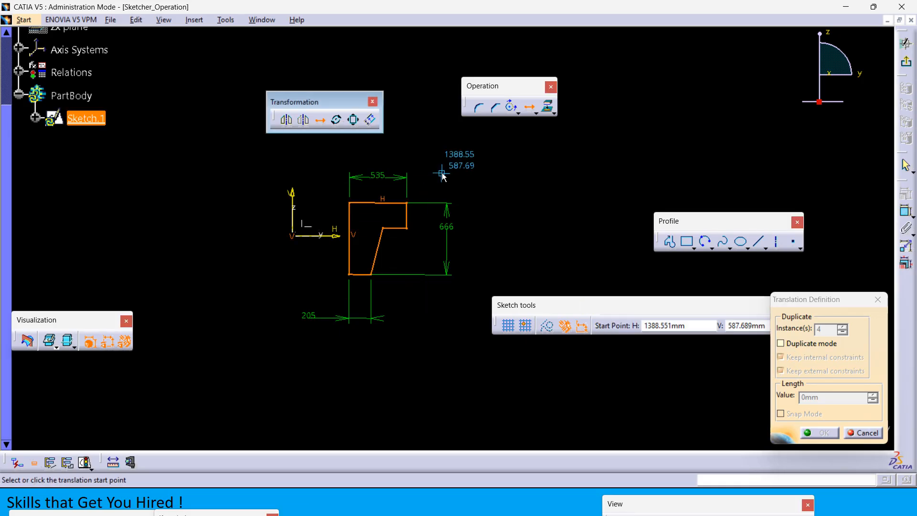
left_click(349, 274)
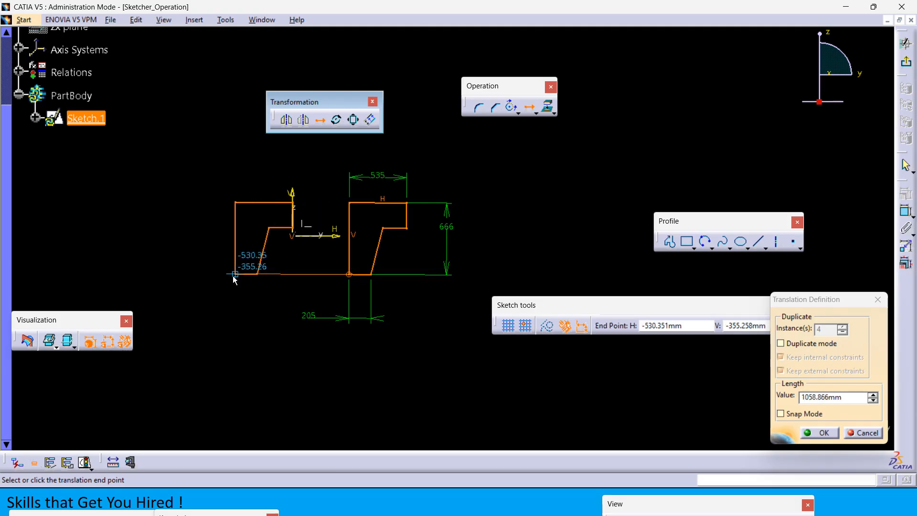
left_click(821, 397)
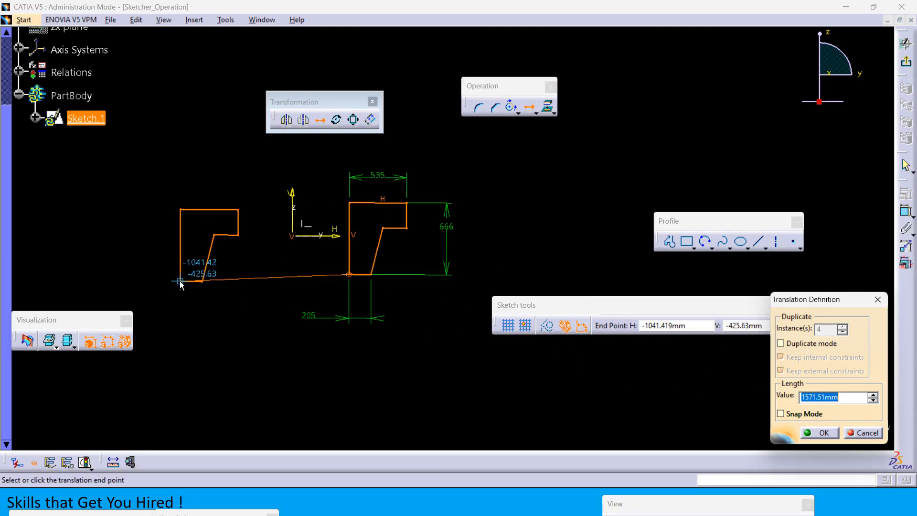
type("1500")
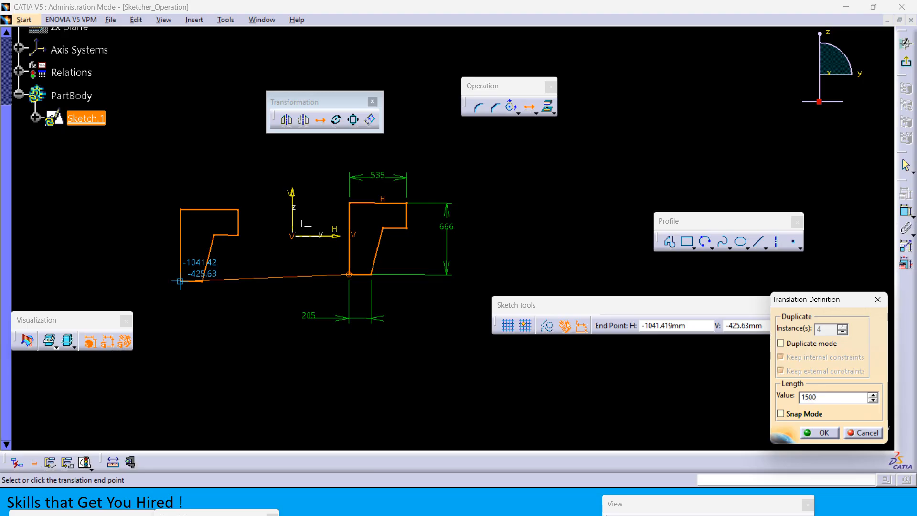
key("Return")
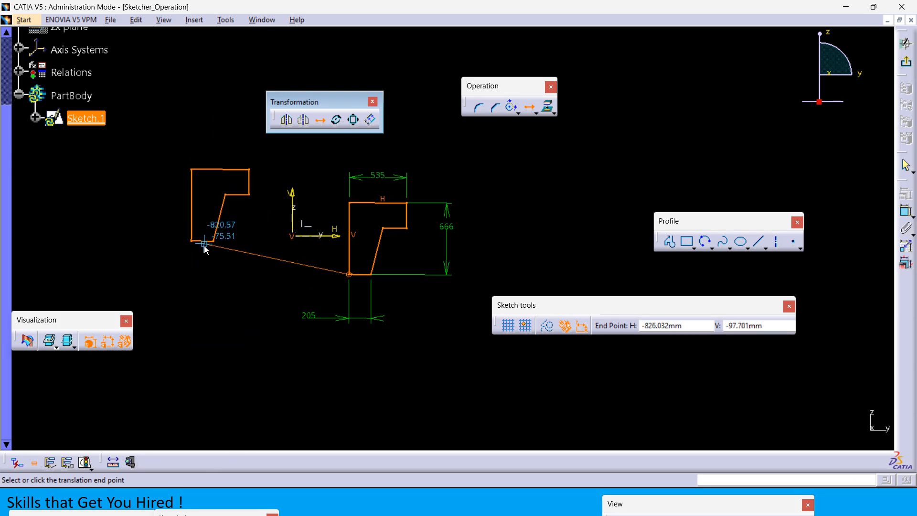
left_click(643, 276)
middle_click_drag(661, 287, 486, 274)
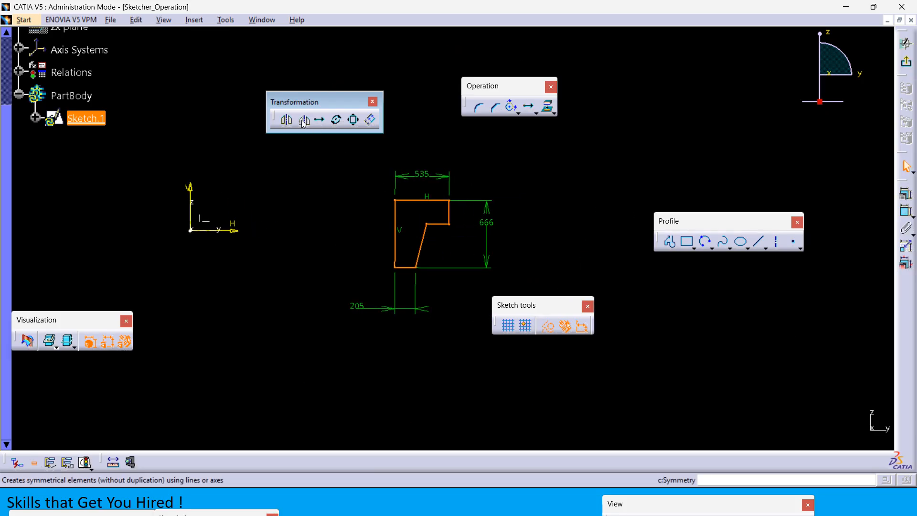
left_click(320, 119)
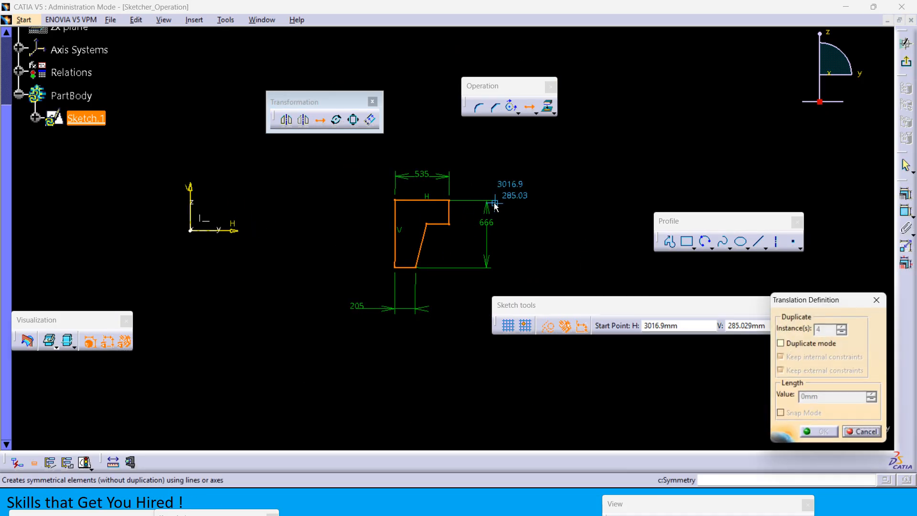
left_click(796, 347)
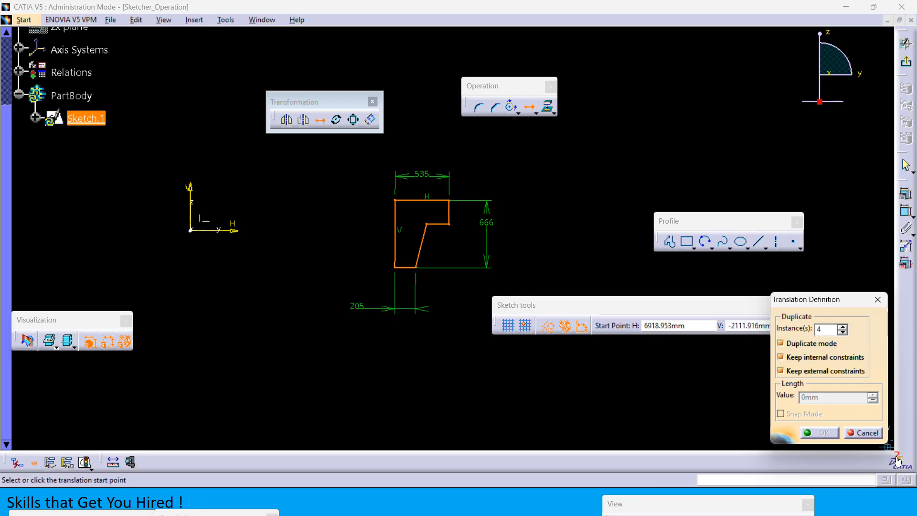
left_click(868, 433)
middle_click_drag(416, 280, 467, 302)
left_click(332, 151)
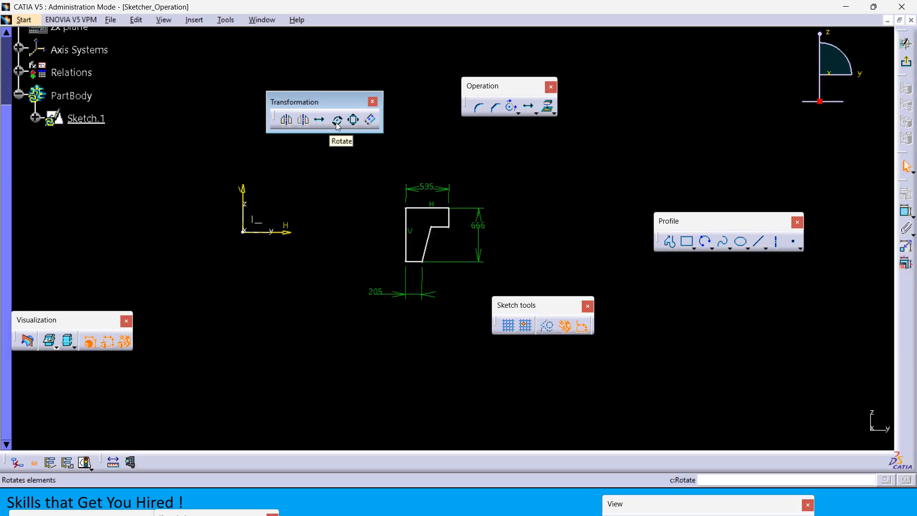
- Delete the remaining dimensioned profile so that the sketch is empty
middle_click_drag(342, 229, 357, 312)
scroll(342, 230, "down", 1)
left_click_drag(388, 318, 537, 158)
key("Delete")
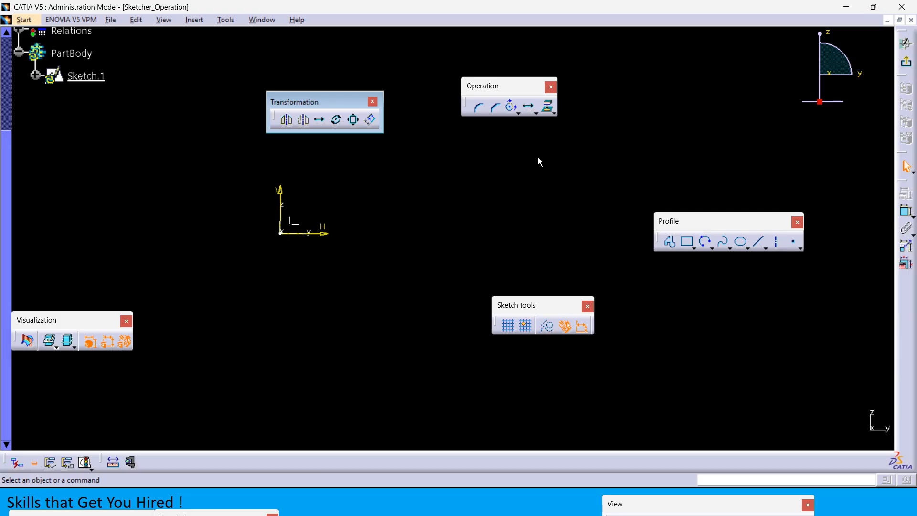
- Draw a circle centred on the sketch origin with a radius of about 1552 mm
left_click(711, 248)
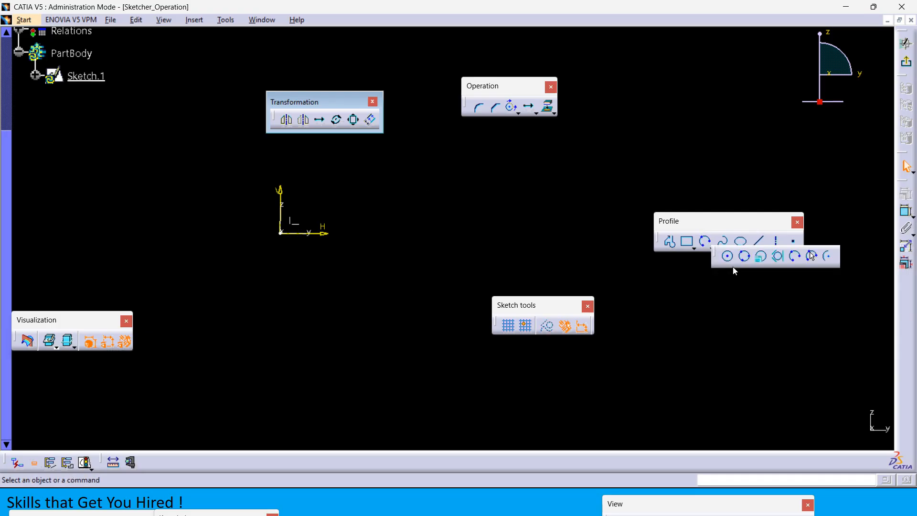
left_click(726, 257)
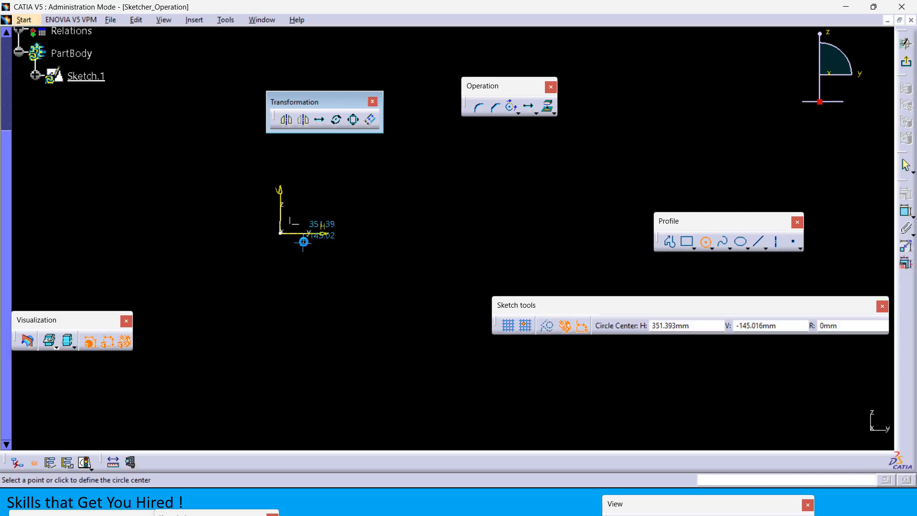
left_click(280, 233)
left_click(285, 337)
left_click(419, 215)
middle_click_drag(420, 210, 422, 208)
middle_click(422, 211)
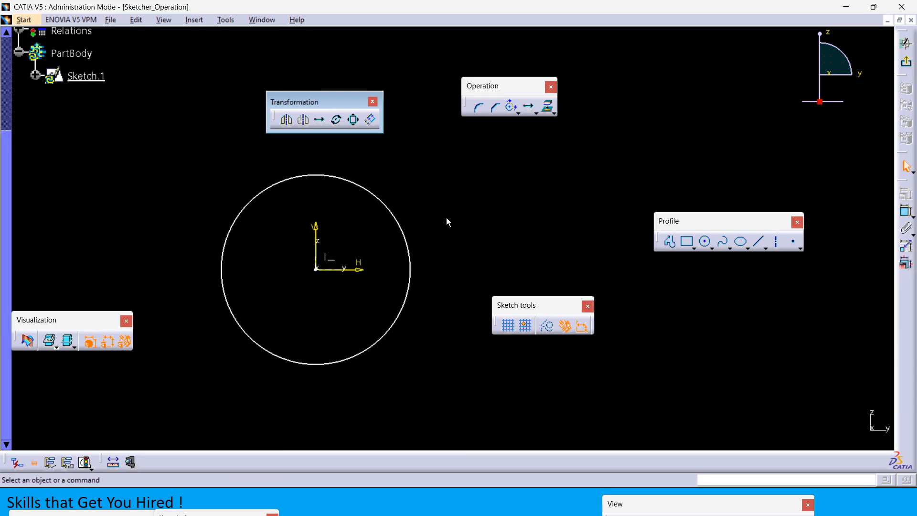
- Convert the large circle around the origin into a construction element
left_click(397, 218)
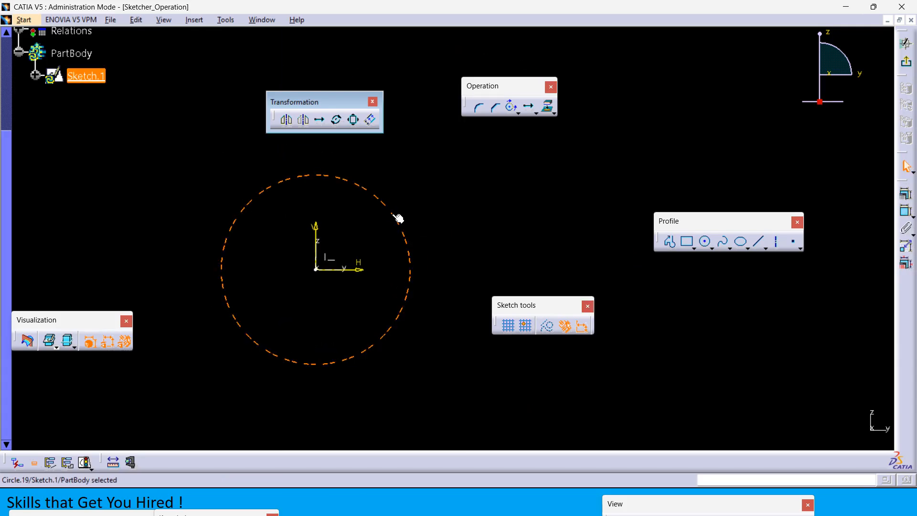
left_click(547, 326)
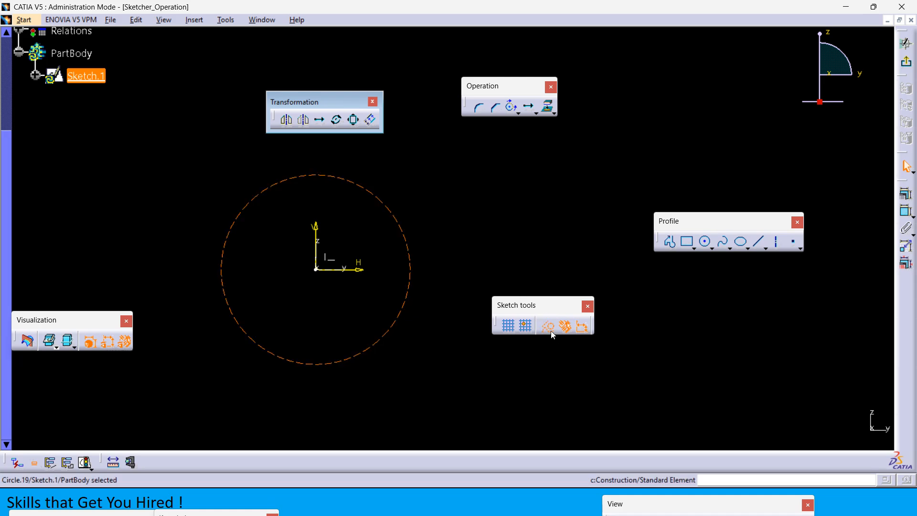
left_click(434, 207)
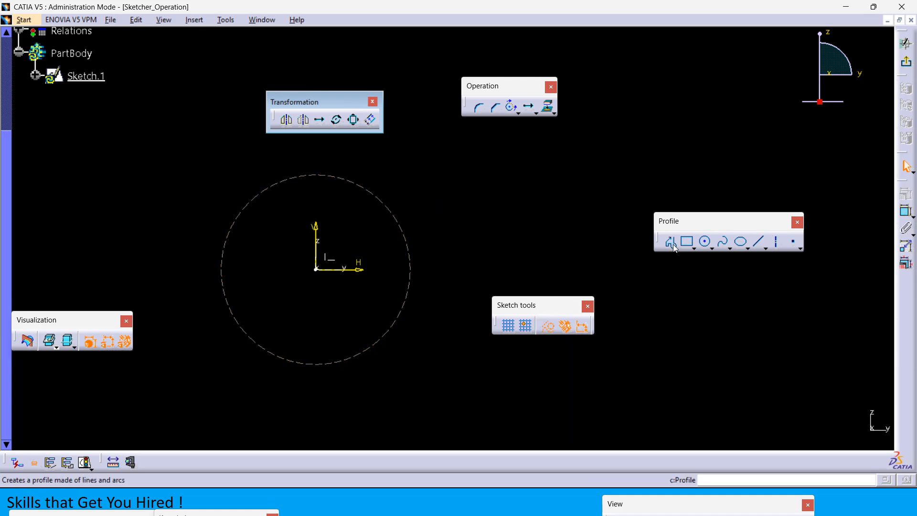
- Draw a small circle about 383 mm in diameter, centred where the construction circle crosses the vertical axis above the origin
left_click(704, 242)
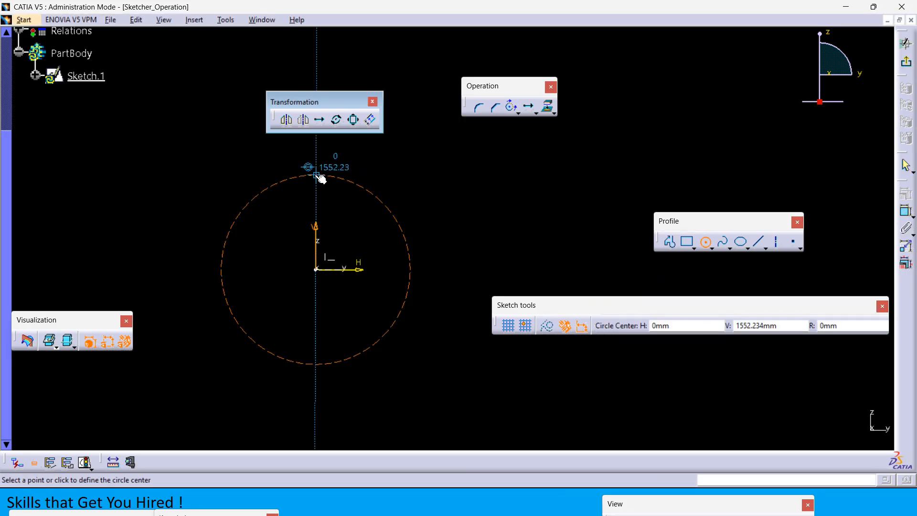
left_click(316, 175)
left_click(321, 185)
middle_click_drag(412, 170, 445, 196)
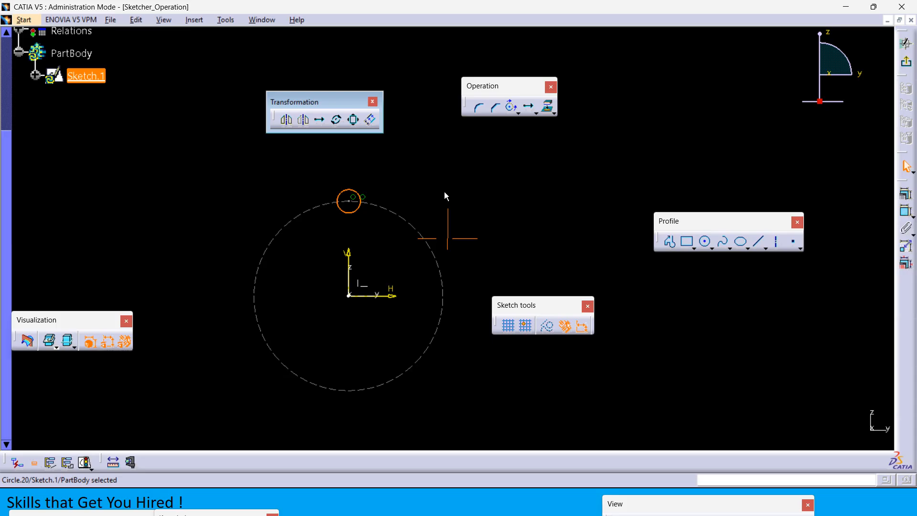
- Dimension the small circle's diameter and set it to 300 mm
left_click(906, 211)
left_click(347, 201)
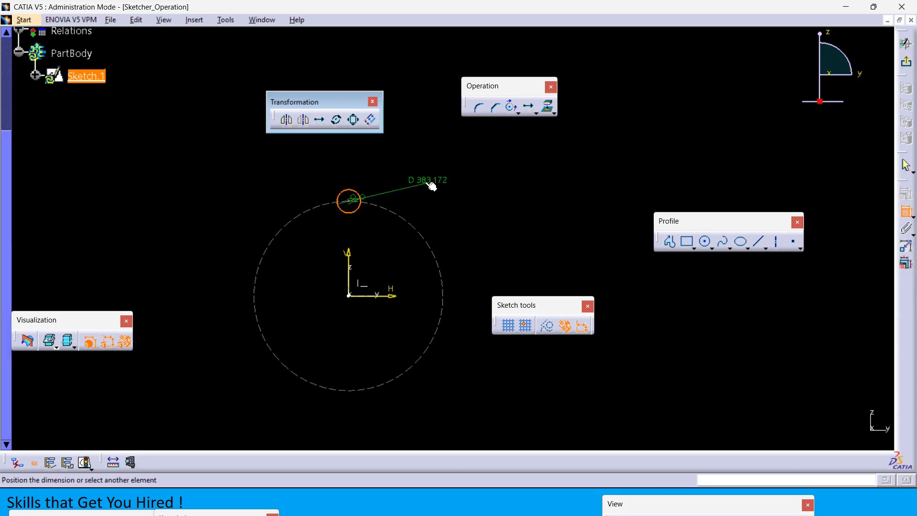
left_click(410, 178)
double_click(410, 178)
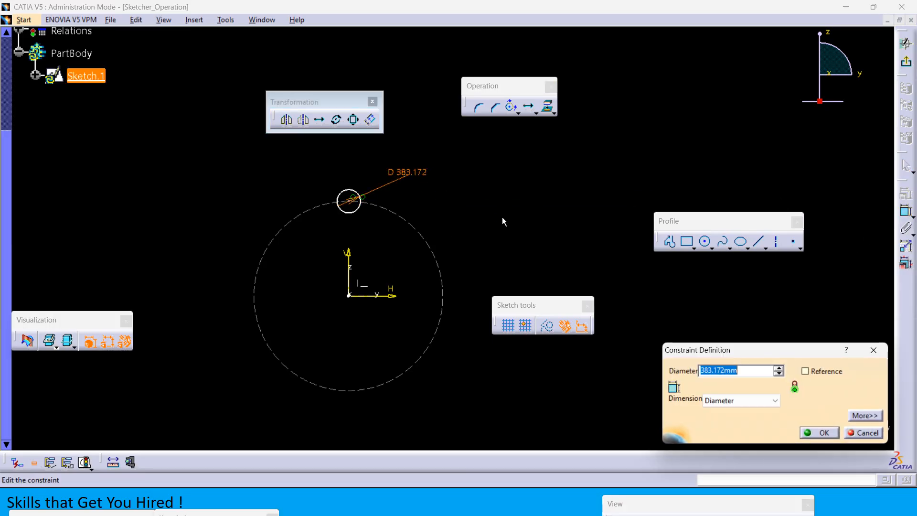
type("2")
type("300")
key("Return")
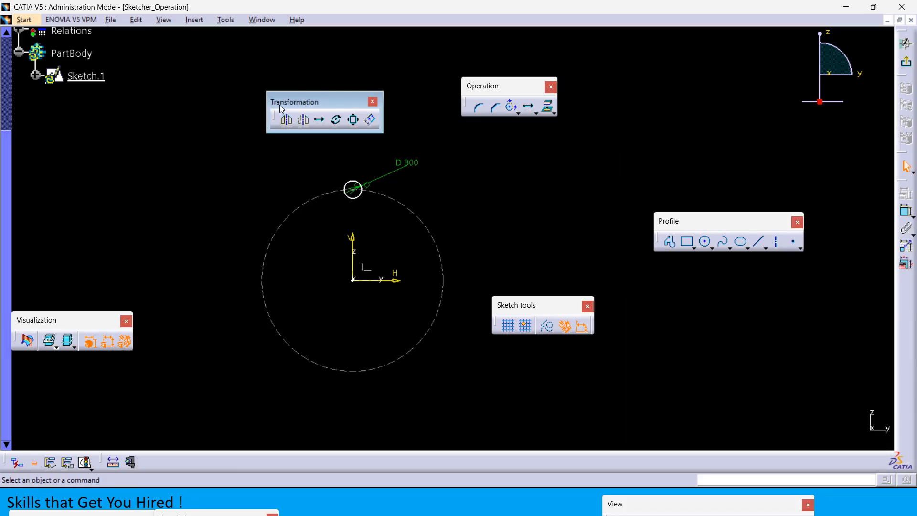
- Rotate five duplicates of the small circle about the origin at 360/6 degrees spacing, with constraint conservation on
left_click(340, 124)
left_click_drag(832, 313, 648, 189)
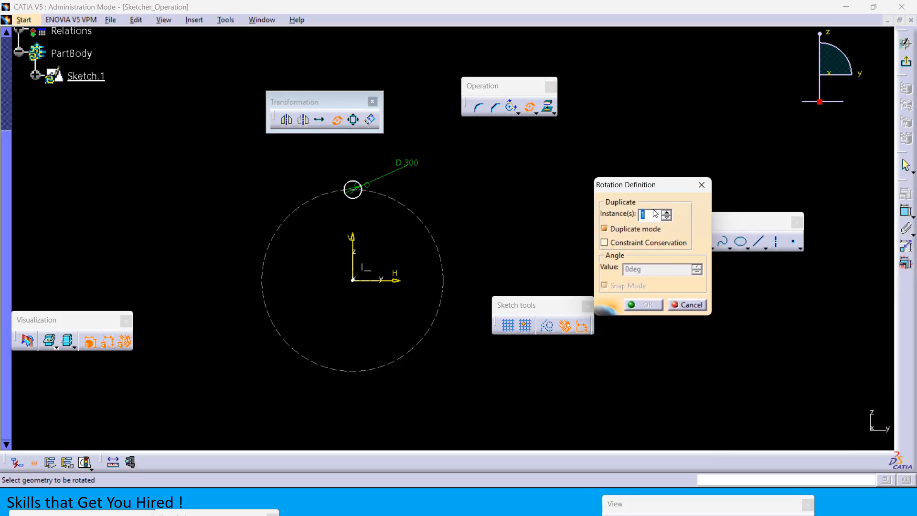
type("6")
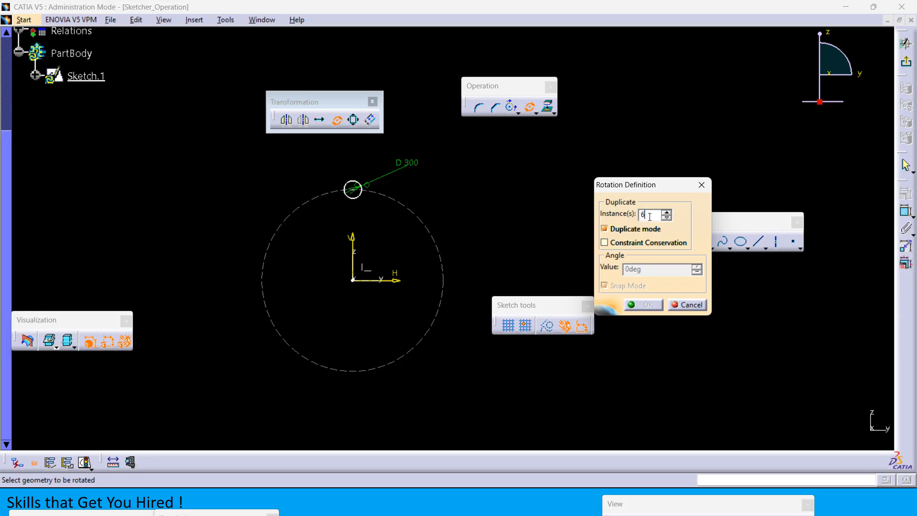
type("5")
left_click(605, 243)
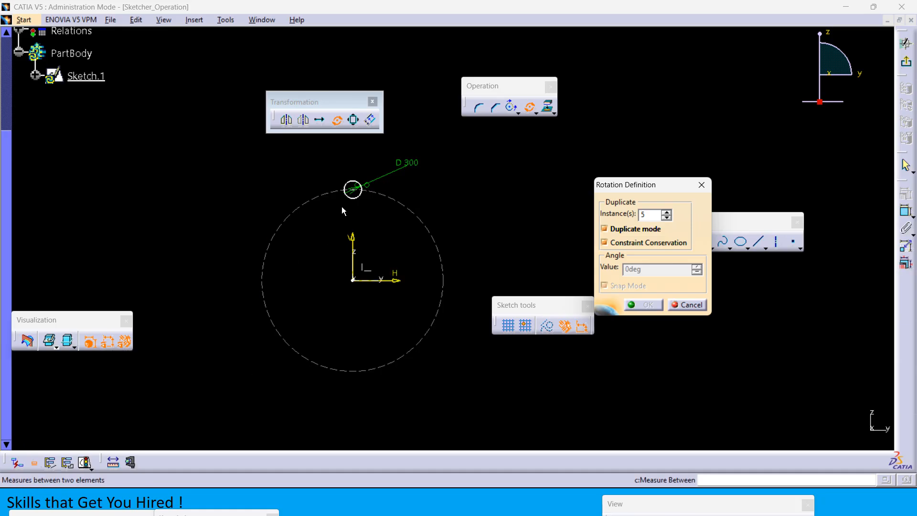
left_click(356, 202)
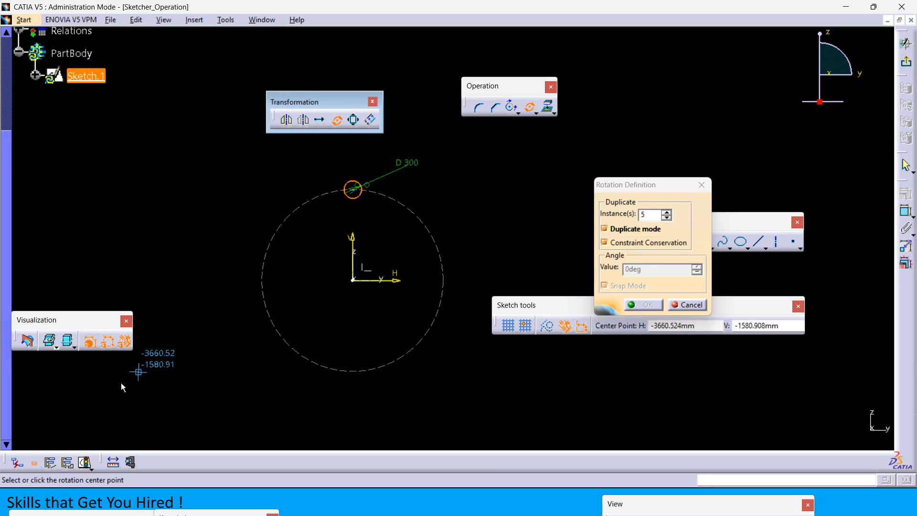
left_click(357, 281)
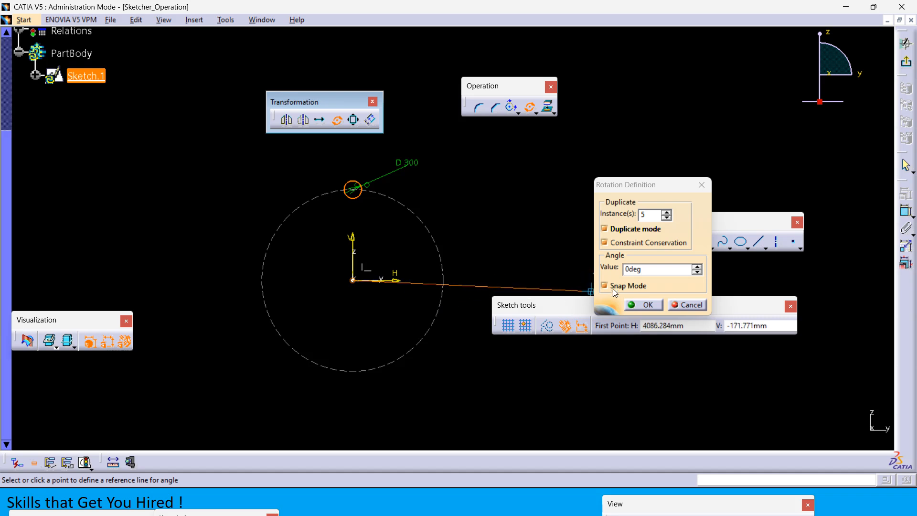
type("360/6")
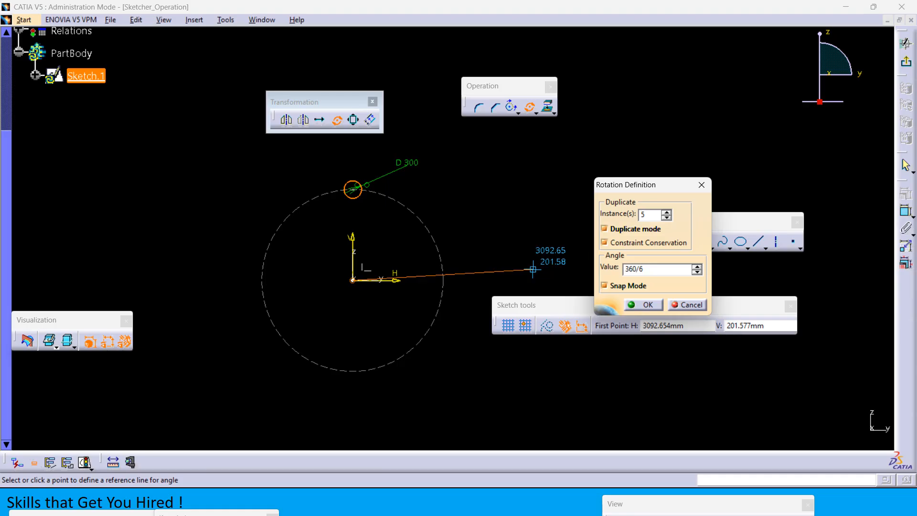
key("Return")
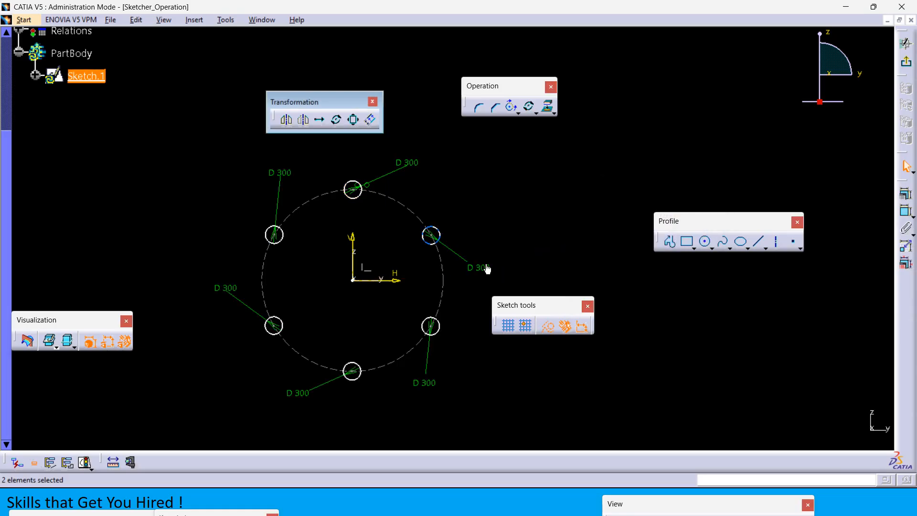
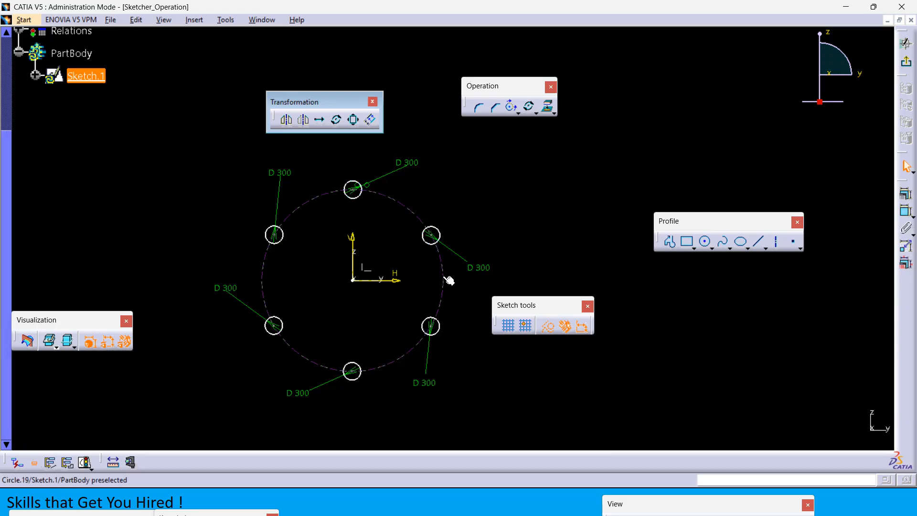
- Draw a closed five-sided profile beside the circle pattern, about 2100 mm wide and 3400 mm tall, with a slanted lower edge
left_click(475, 205)
mouse_move(474, 205)
middle_mouse_down()
mouse_move(349, 210)
mouse_move(313, 230)
middle_mouse_up()
left_click(687, 242)
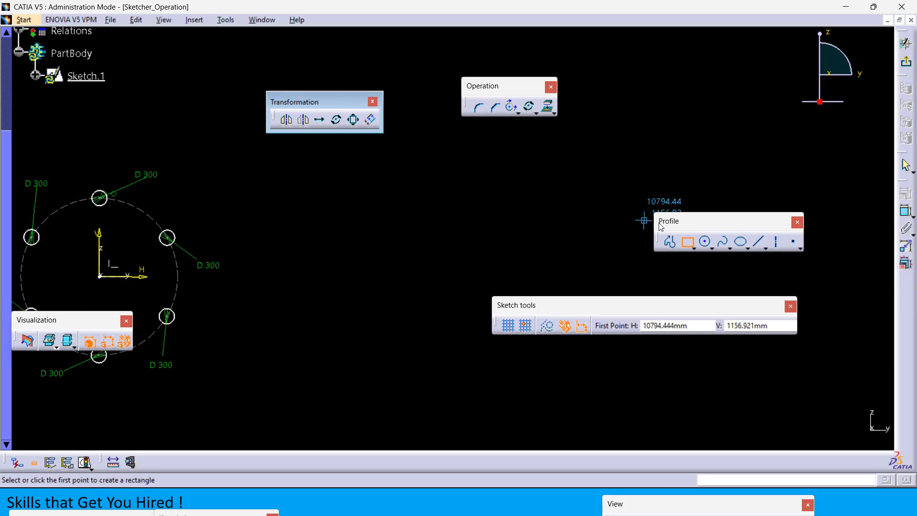
left_click(669, 242)
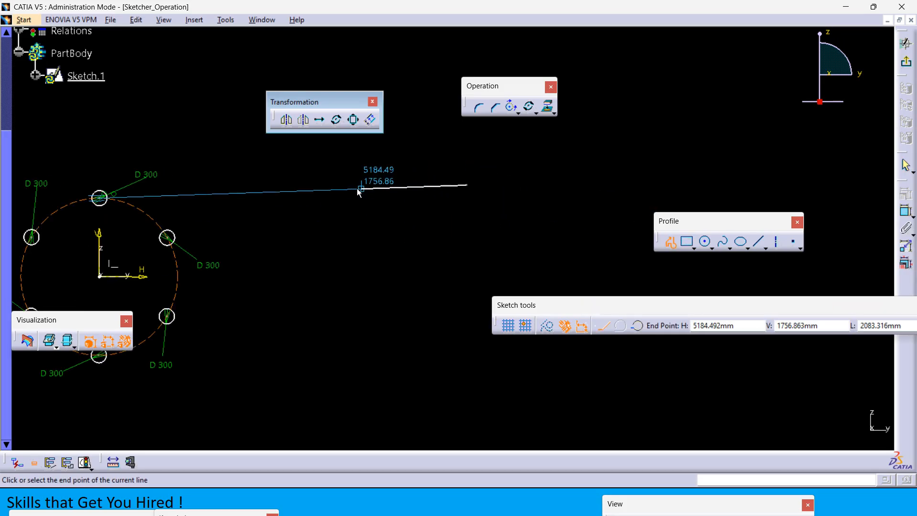
left_click(359, 187)
left_click(359, 239)
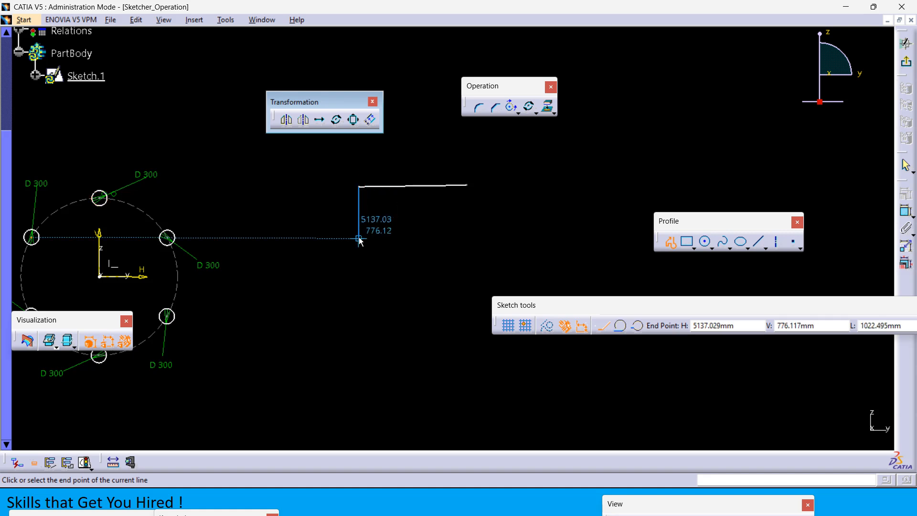
left_click(413, 361)
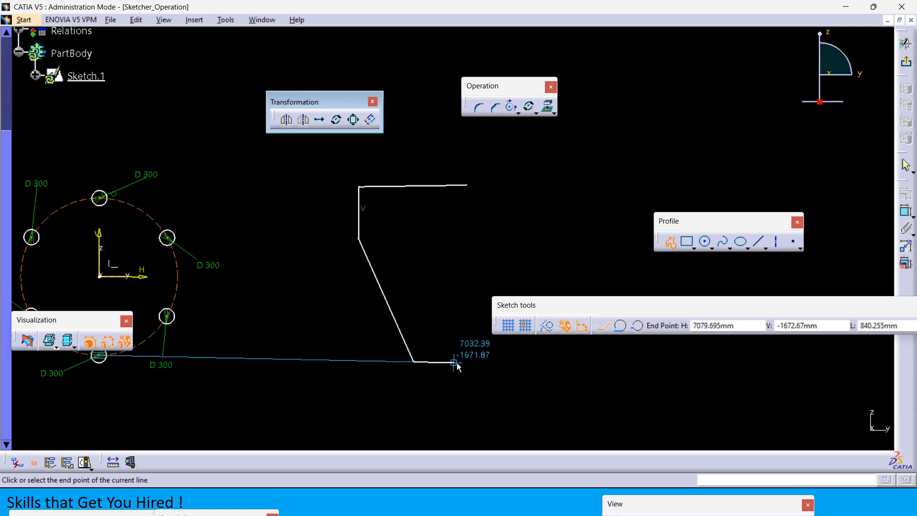
left_click(468, 362)
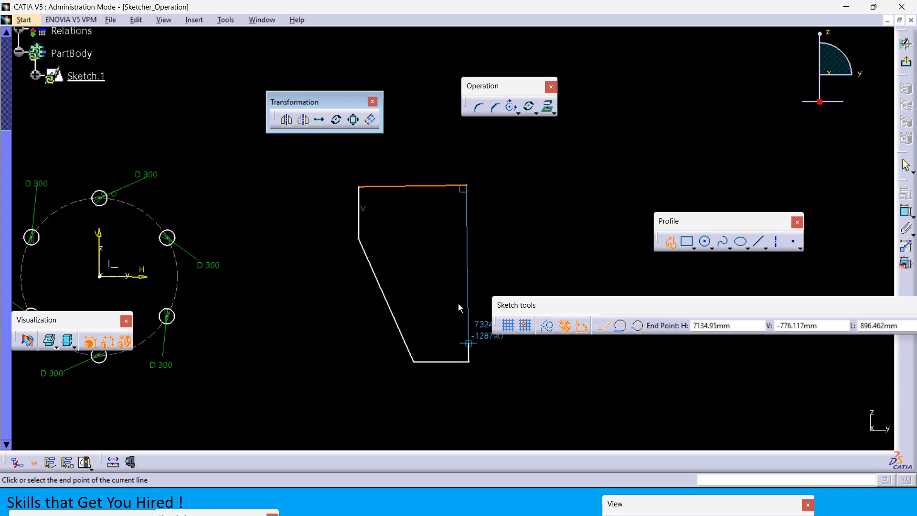
left_click(467, 187)
middle_click_drag(531, 204, 404, 207)
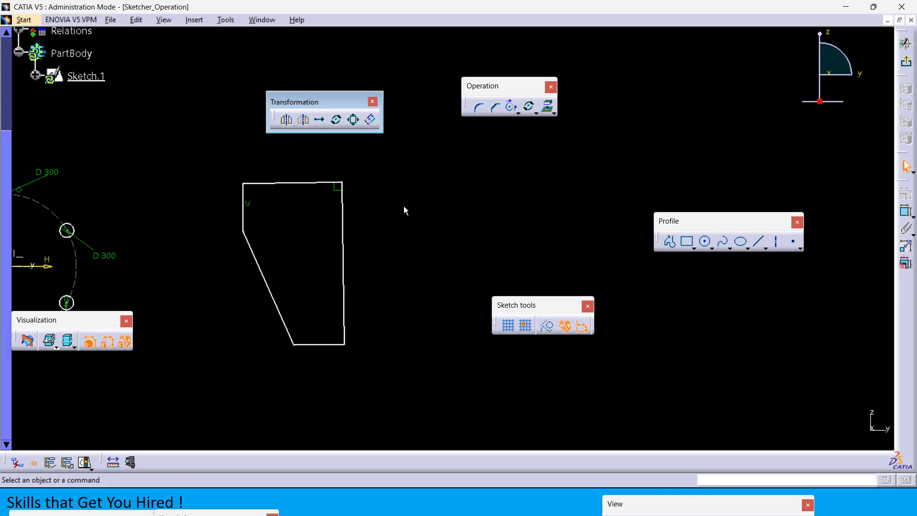
- Rotate two duplicates of the five-sided profile about a point below it at 90 degrees, with constraint conservation on
left_click(336, 120)
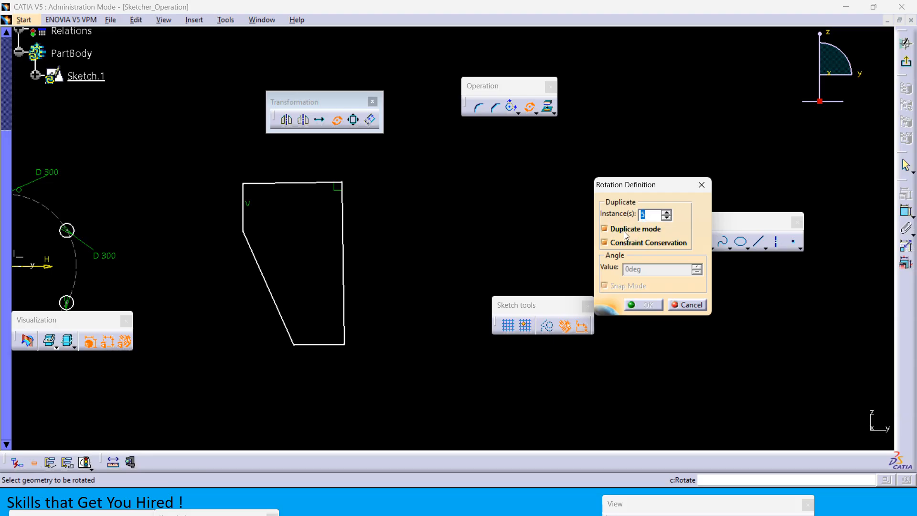
type("2")
left_click_drag(382, 363, 207, 161)
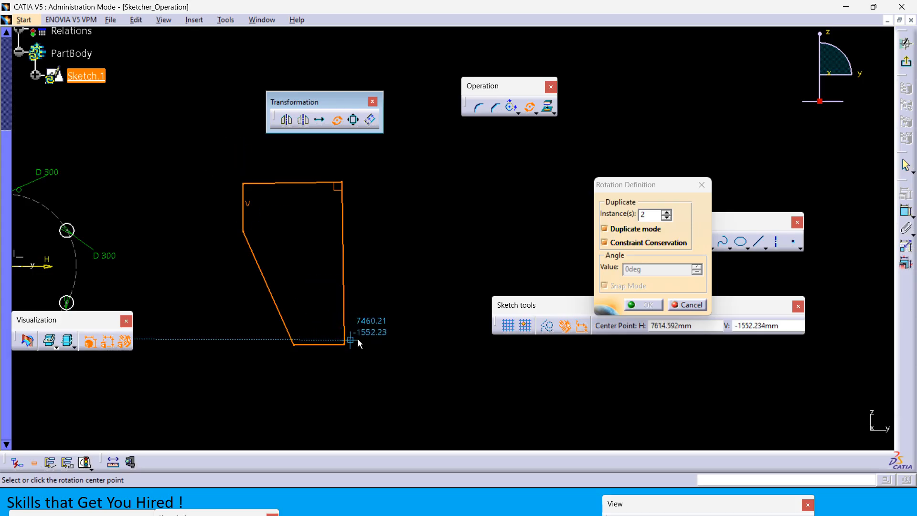
mouse_move(350, 378)
middle_mouse_down()
mouse_move(344, 282)
mouse_move(348, 363)
mouse_move(303, 324)
middle_mouse_up()
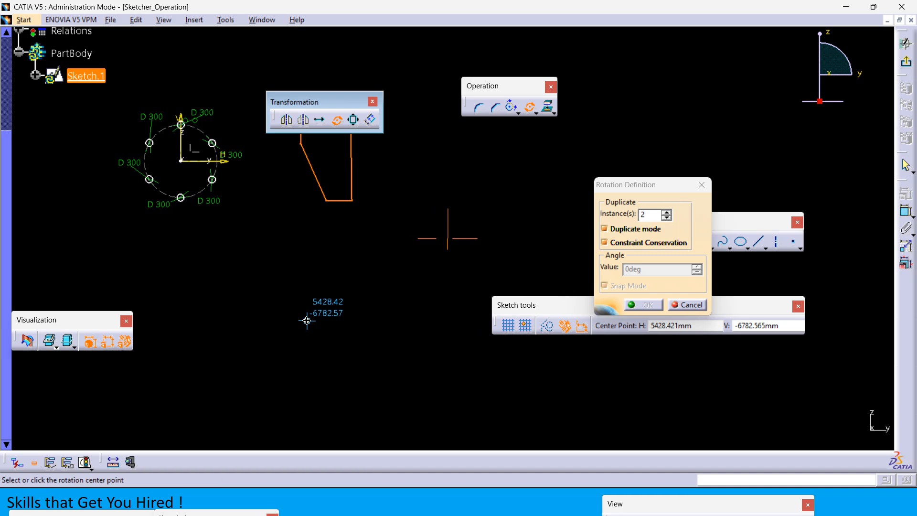
left_click(302, 355)
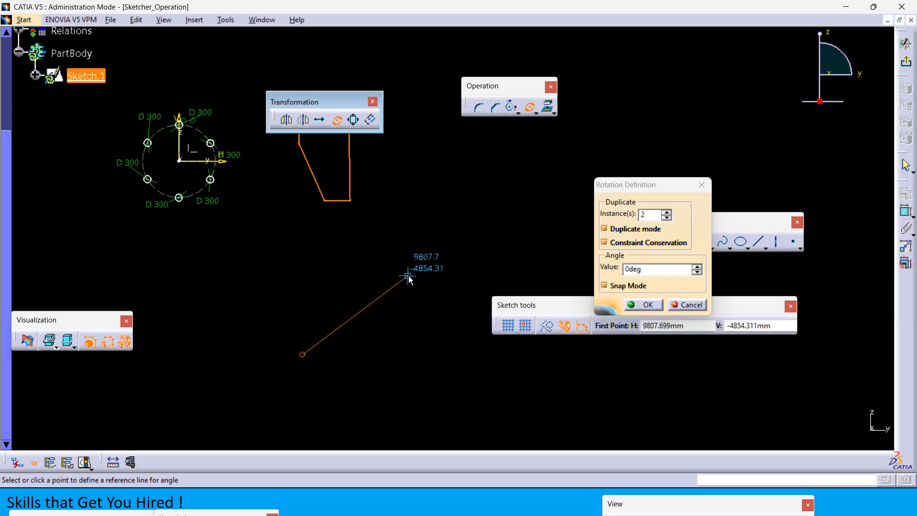
left_click(660, 269)
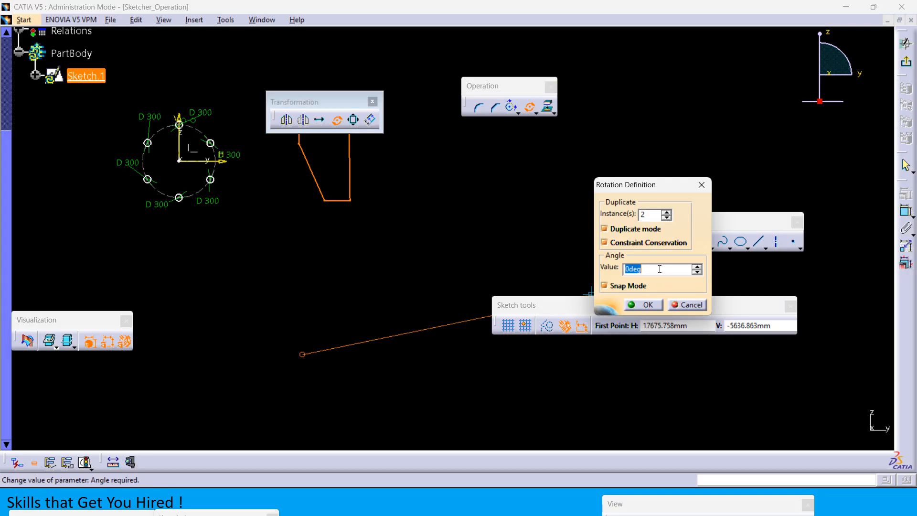
type("60")
key("BackSpace")
key("BackSpace")
type("90")
key("Return")
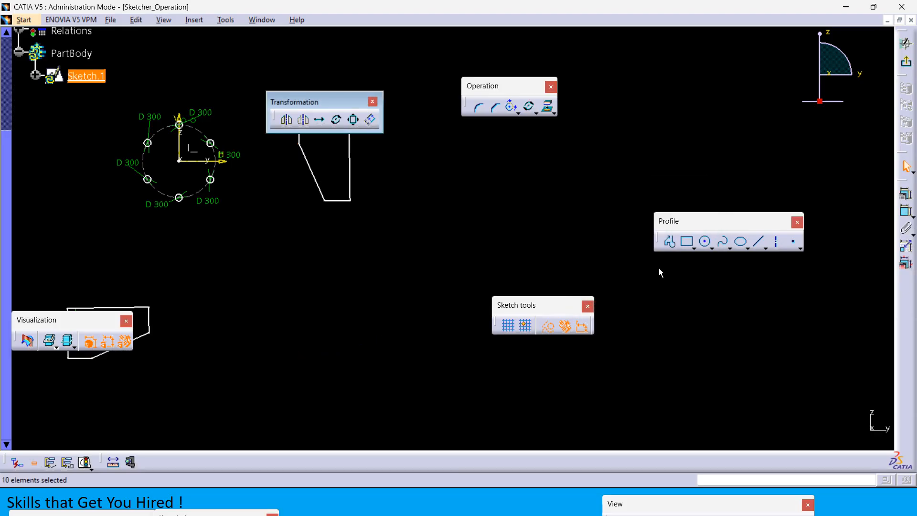
- Delete the first rotated duplicate, the one turned 90 degrees from the original profile
mouse_move(630, 264)
middle_mouse_down()
mouse_move(479, 256)
mouse_move(432, 268)
mouse_move(416, 181)
middle_mouse_up()
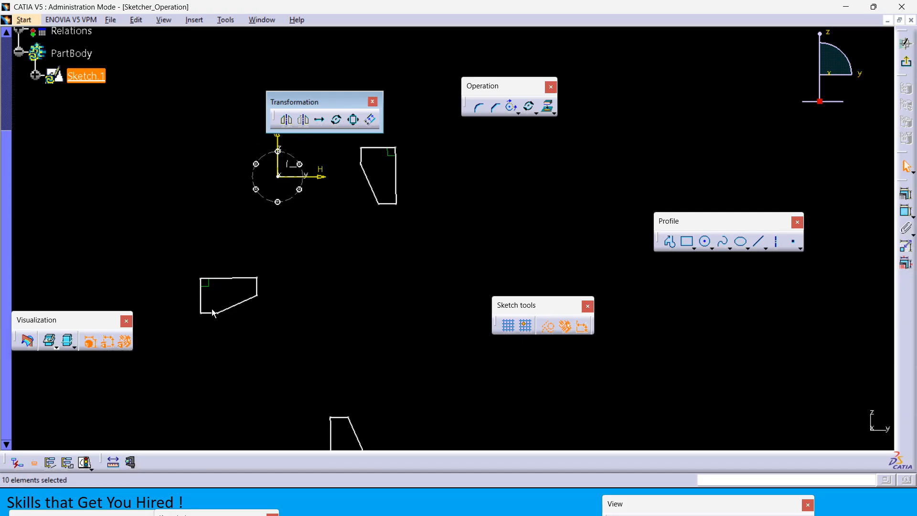
middle_click_drag(413, 272, 398, 293)
left_click_drag(295, 348, 114, 246)
key("Delete")
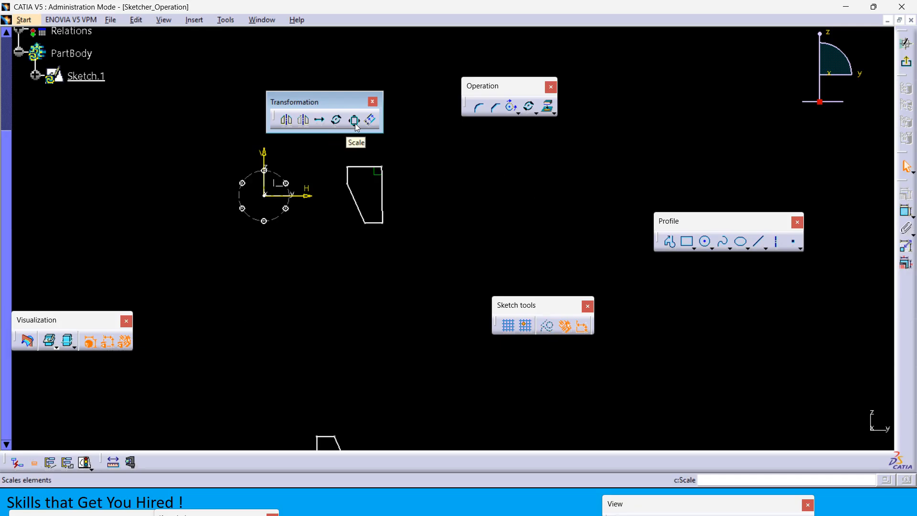
- Try rotating the original five-sided profile by 90 degrees about a point below it with duplicate mode off
left_click(336, 119)
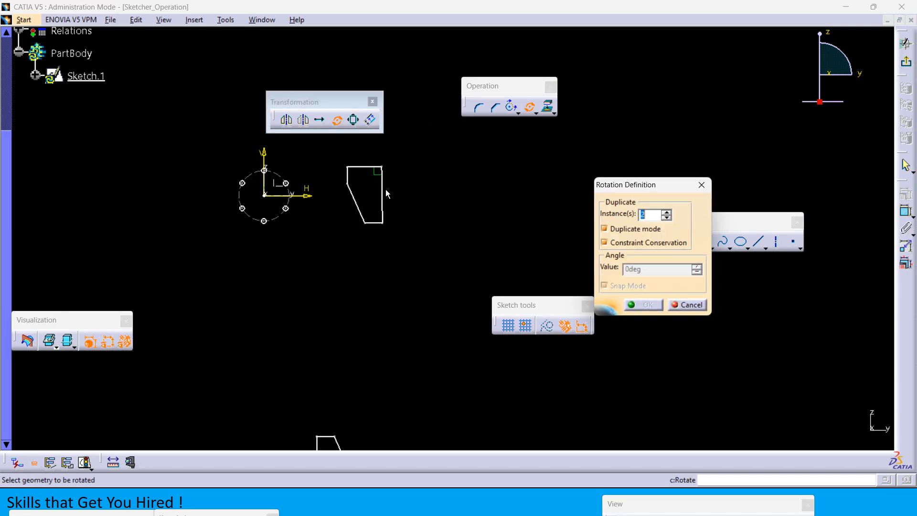
left_click(634, 231)
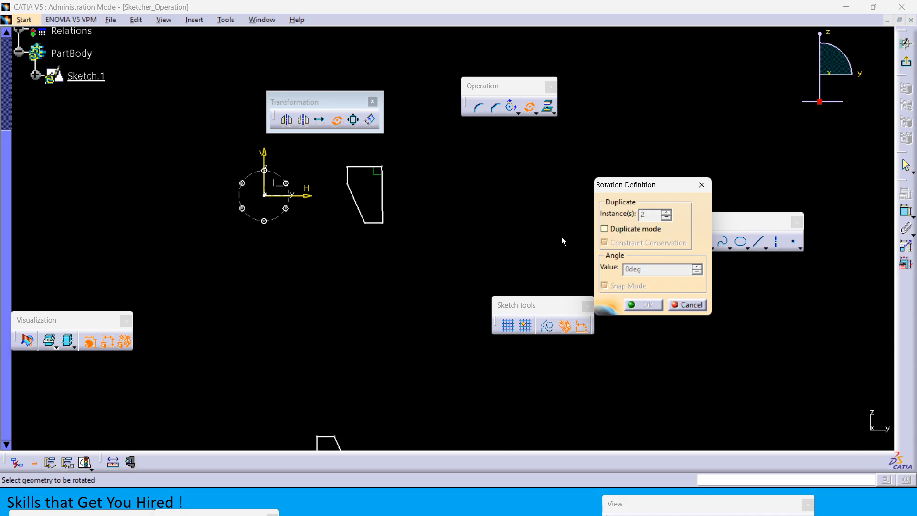
left_click_drag(454, 256, 274, 149)
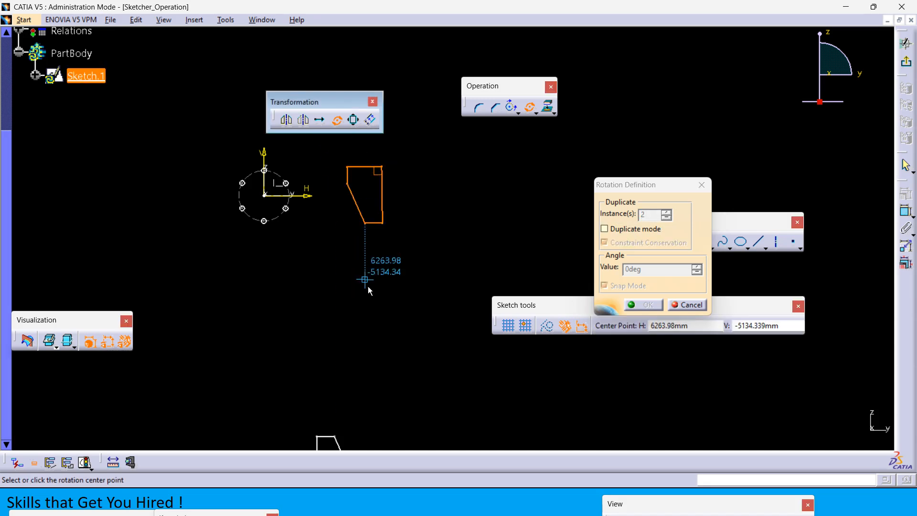
left_click(365, 362)
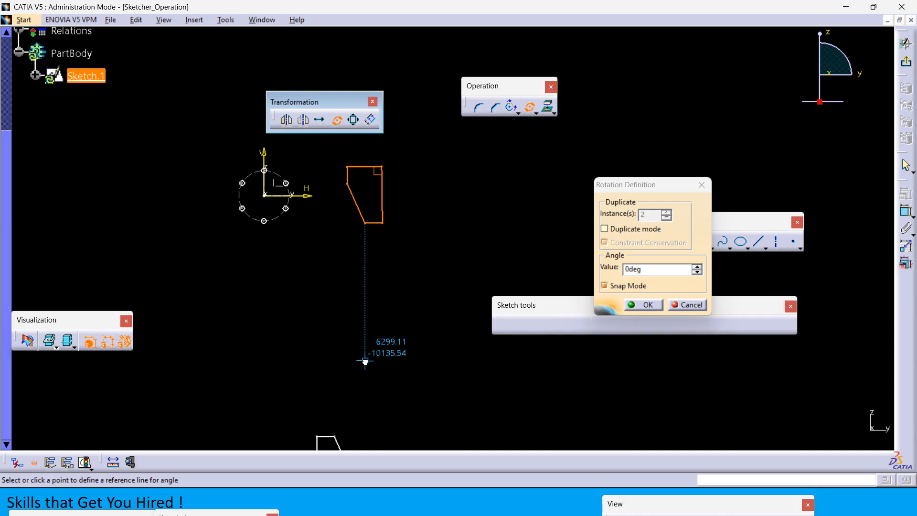
left_click(667, 271)
type("90")
key("Return")
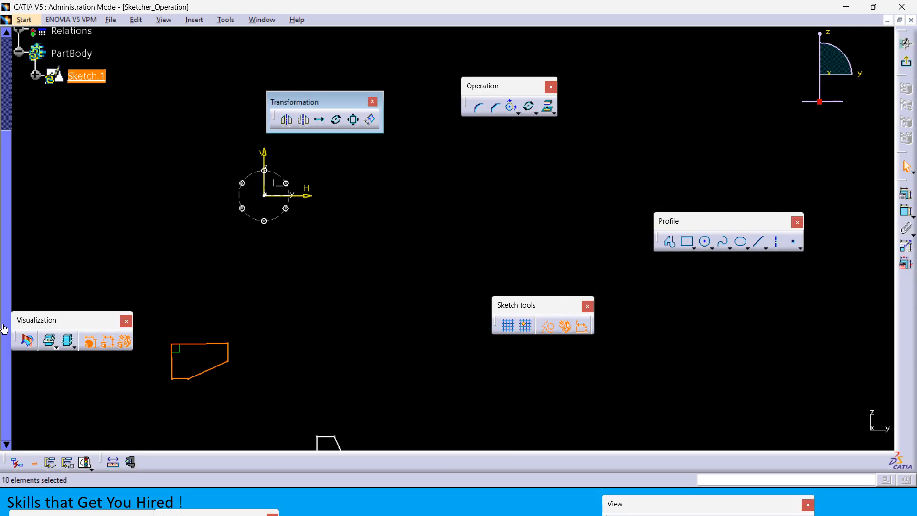
middle_click_drag(275, 286, 282, 312)
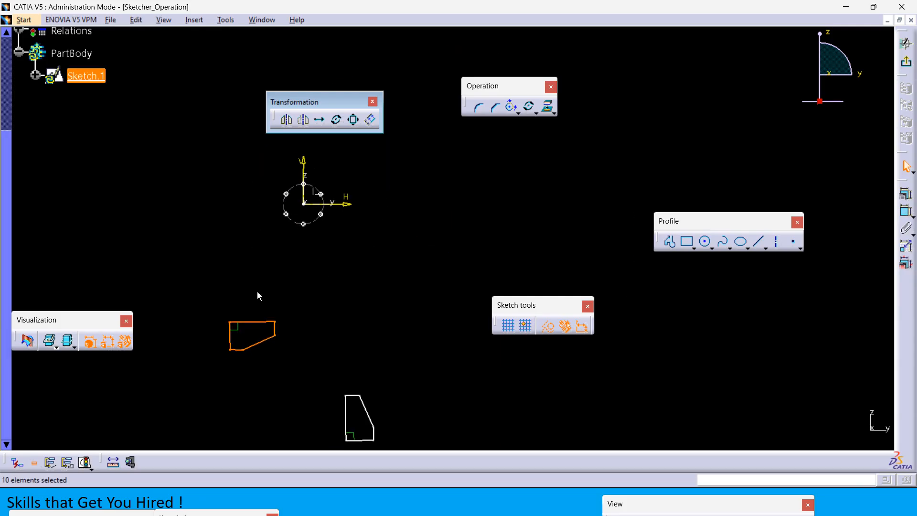
mouse_move(375, 352)
middle_mouse_down()
mouse_move(336, 280)
mouse_move(323, 288)
mouse_move(332, 293)
mouse_move(319, 283)
middle_mouse_up()
left_click(337, 273)
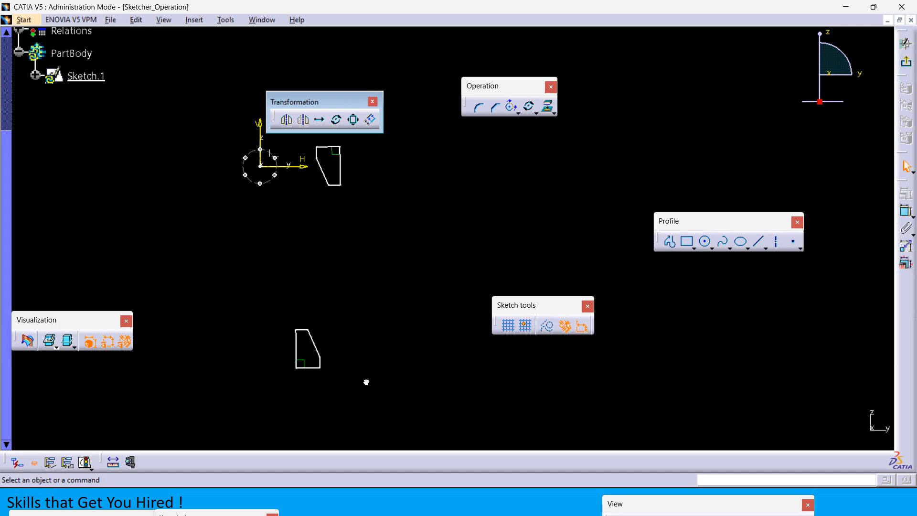
- Delete the remaining rotated copy of the profile below the original
left_click_drag(366, 382, 241, 307)
key("Delete")
middle_click_drag(265, 280, 305, 311)
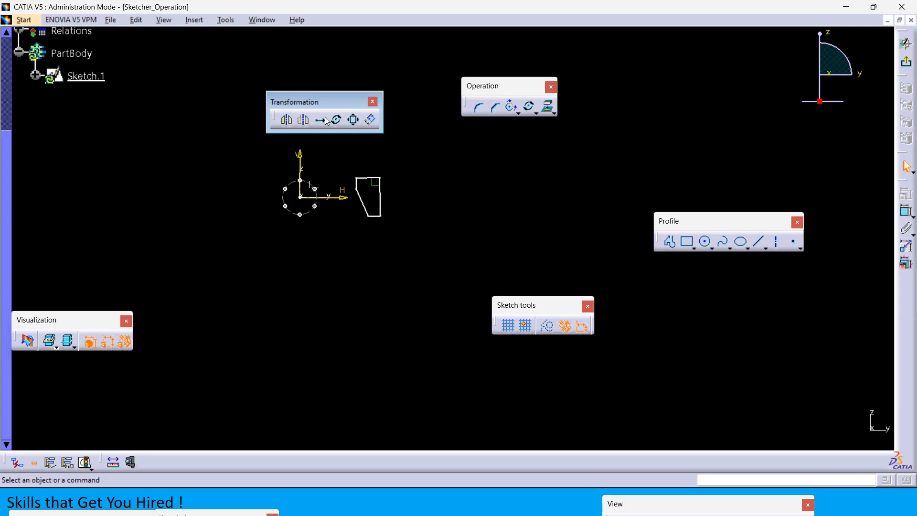
- Switch to the presentation slide and reveal the next entries in the Transformations list, including Translate
key("alt+Tab")
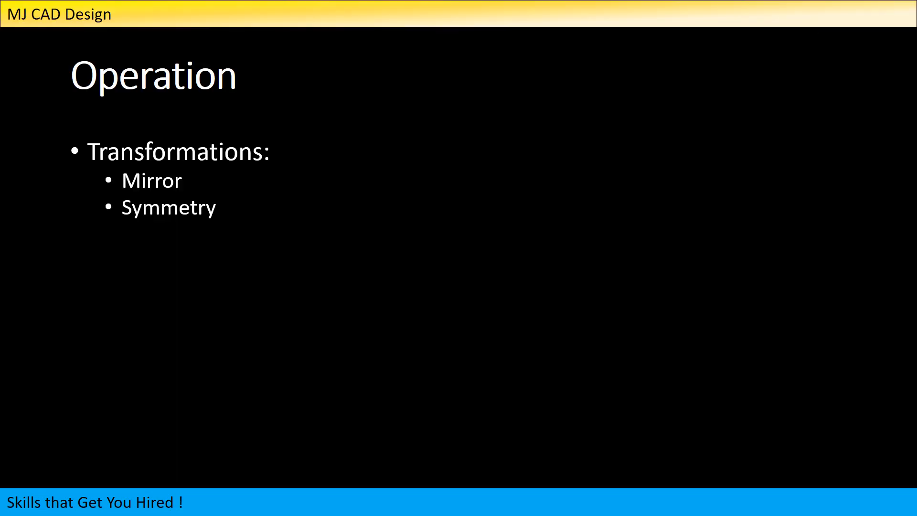
key("Right")
key("Right")
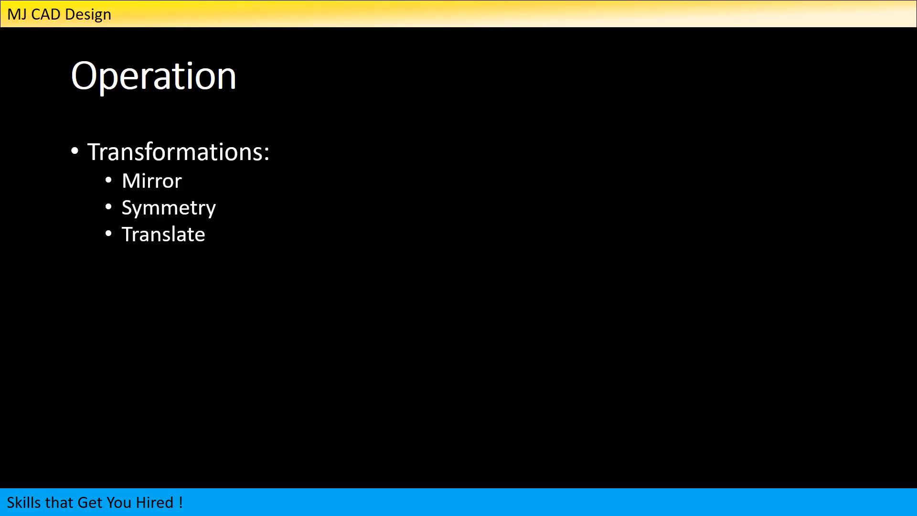
key("Right")
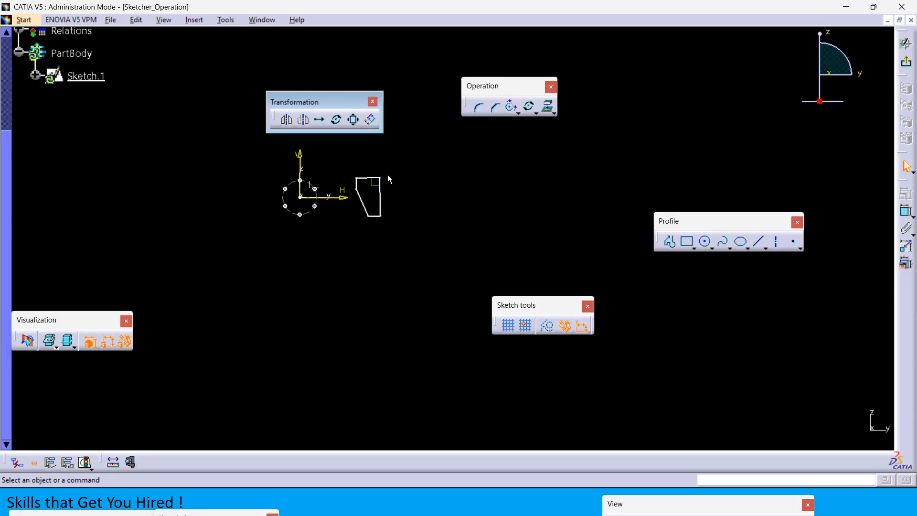
- Delete all the sketch geometry, including the circle pattern and the five-sided profile
mouse_move(388, 173)
middle_mouse_down()
mouse_move(424, 200)
mouse_move(440, 231)
mouse_move(436, 190)
middle_mouse_up()
middle_click_drag(400, 242, 488, 217)
left_click_drag(472, 295, 218, 179)
key("Delete")
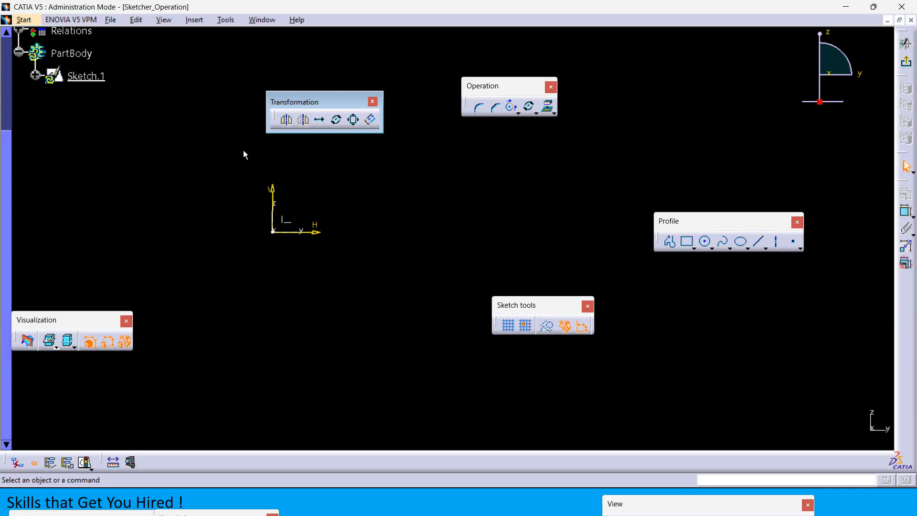
- Draw a large circle centred on the sketch origin
left_click(705, 241)
mouse_move(281, 261)
middle_mouse_down()
mouse_move(323, 250)
mouse_move(355, 281)
middle_mouse_up()
left_click(347, 252)
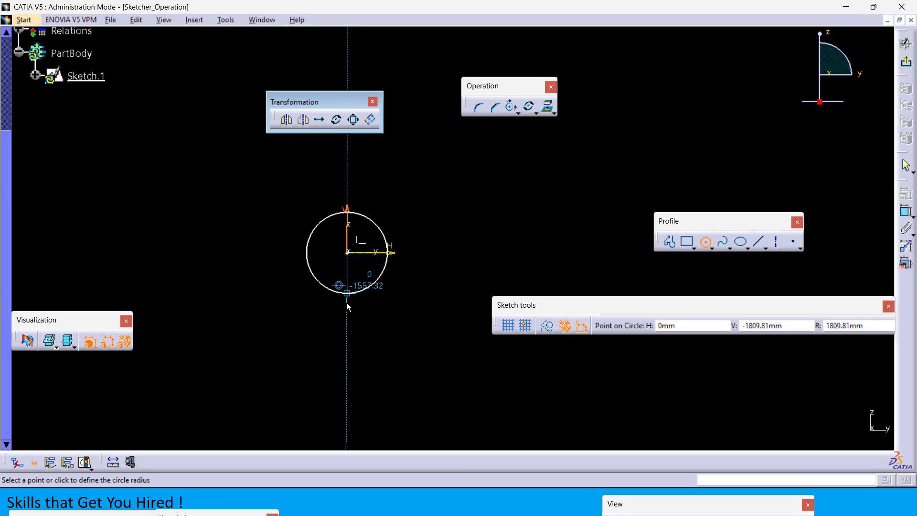
left_click(342, 361)
middle_click_drag(471, 215, 482, 270)
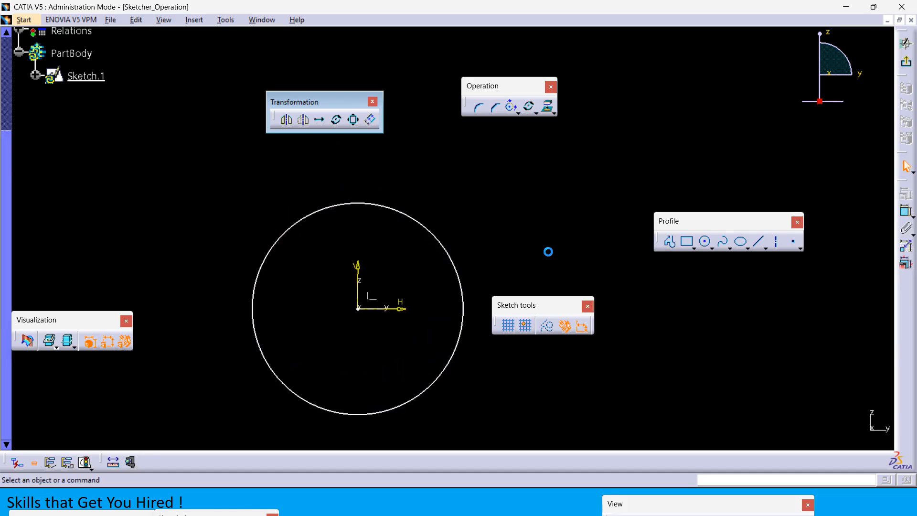
- Draw a rectangle straddling the upper part of the circle, with its first corner at about H -1085 mm, V 5003 mm
left_click(688, 242)
left_click(329, 178)
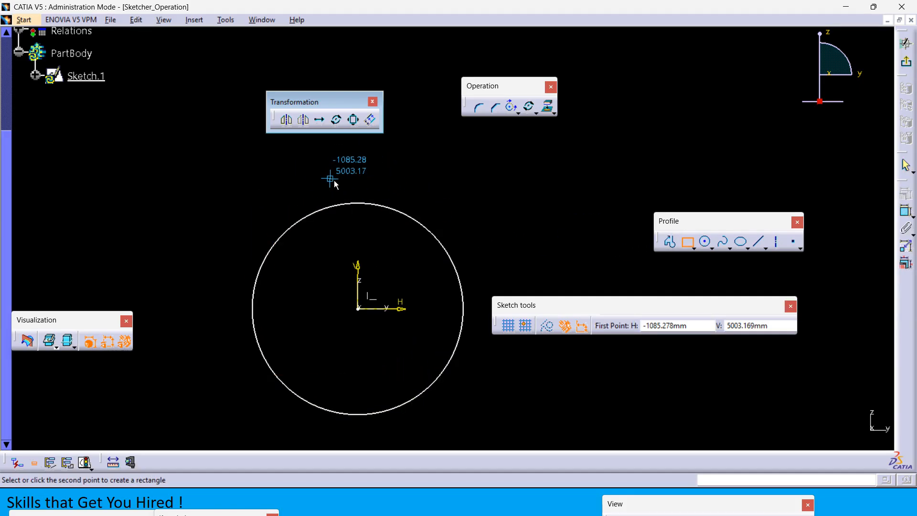
left_click(386, 239)
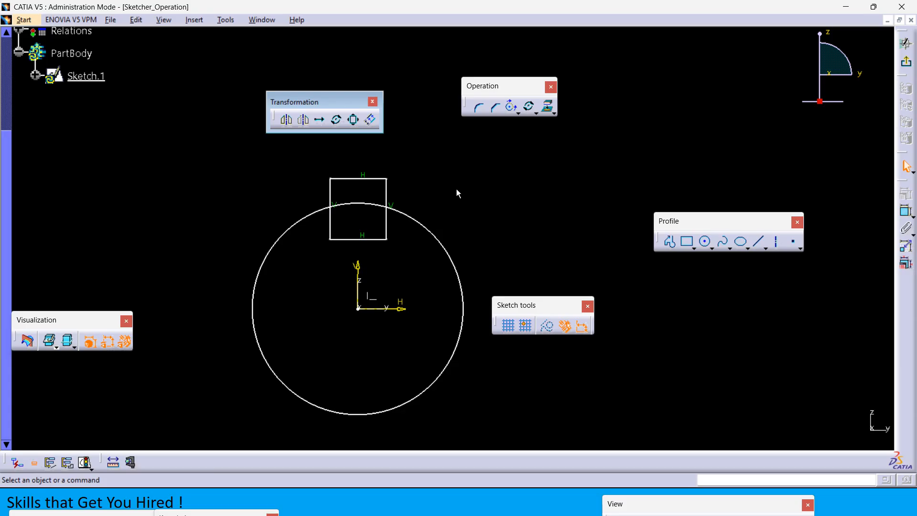
middle_click_drag(455, 188, 428, 191)
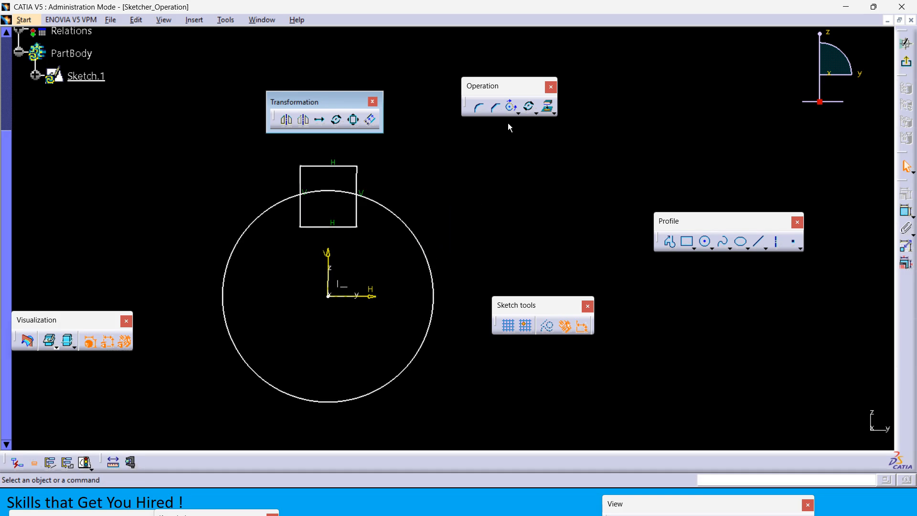
- Break the rectangle's right side where it crosses the circle using Quick Trim, keeping both pieces
left_click(518, 113)
left_click(562, 121)
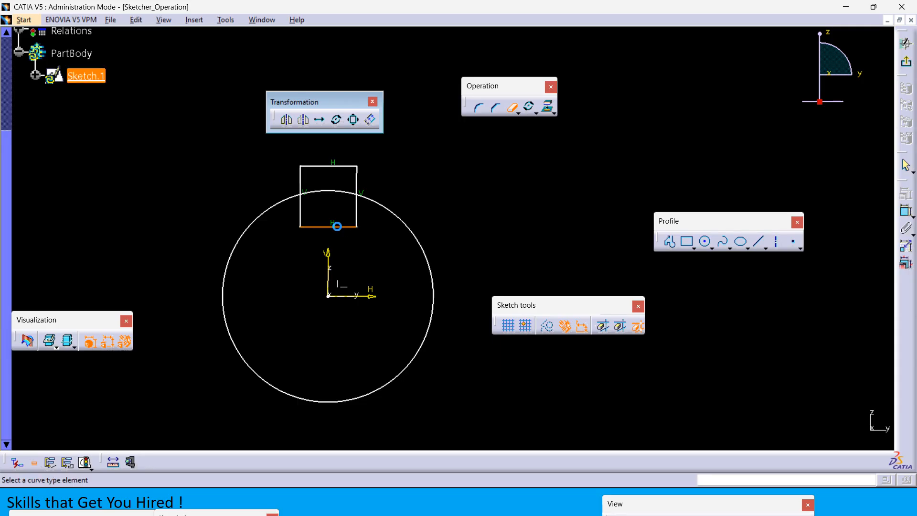
left_click(357, 205)
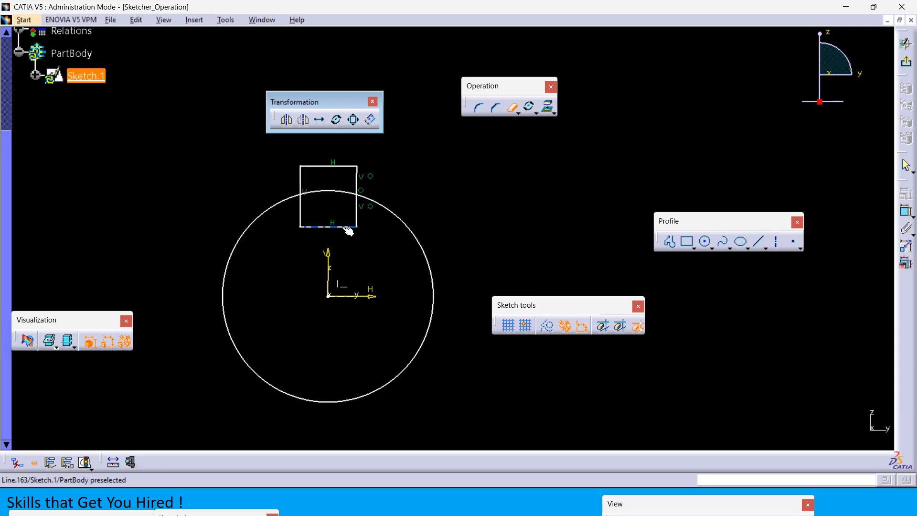
- Switch Quick Trim to the mode that erases the picked portion and remove the rectangle's bottom edge inside the circle
left_click(513, 108)
left_click(512, 108)
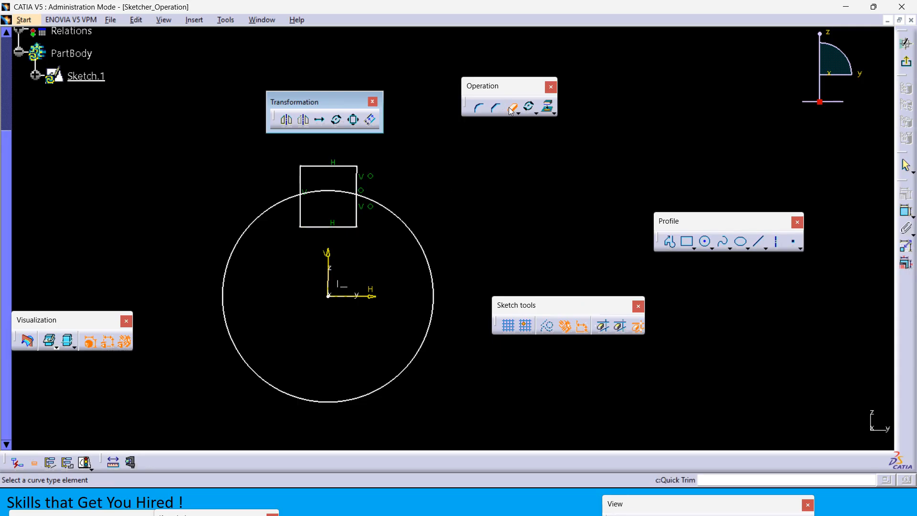
left_click(603, 326)
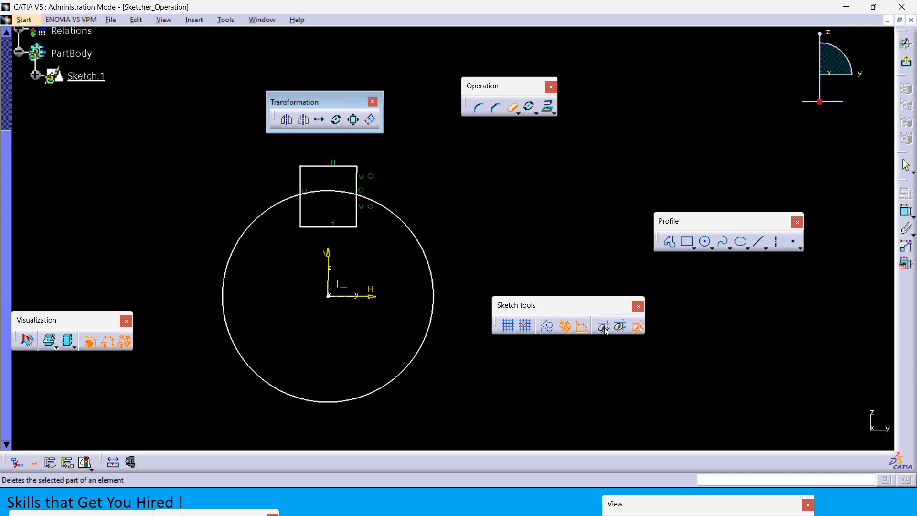
left_click(341, 227)
left_click(301, 207)
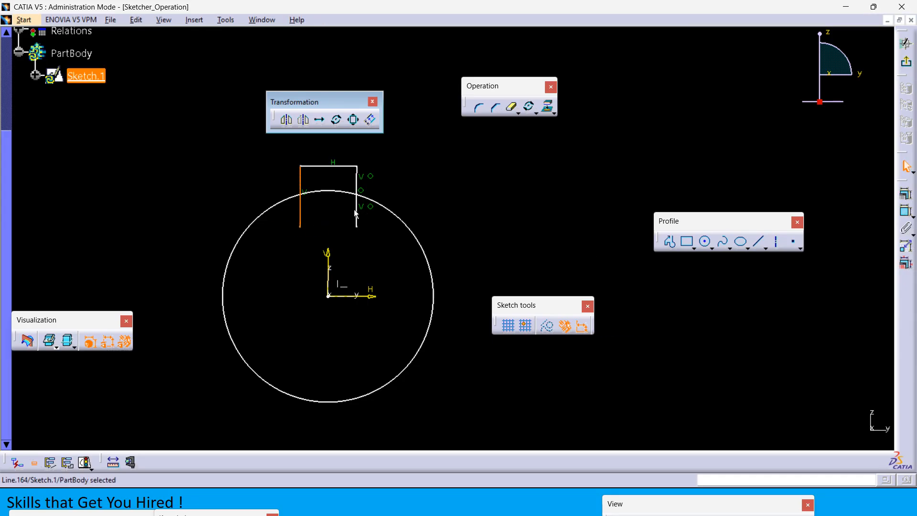
left_click(385, 189)
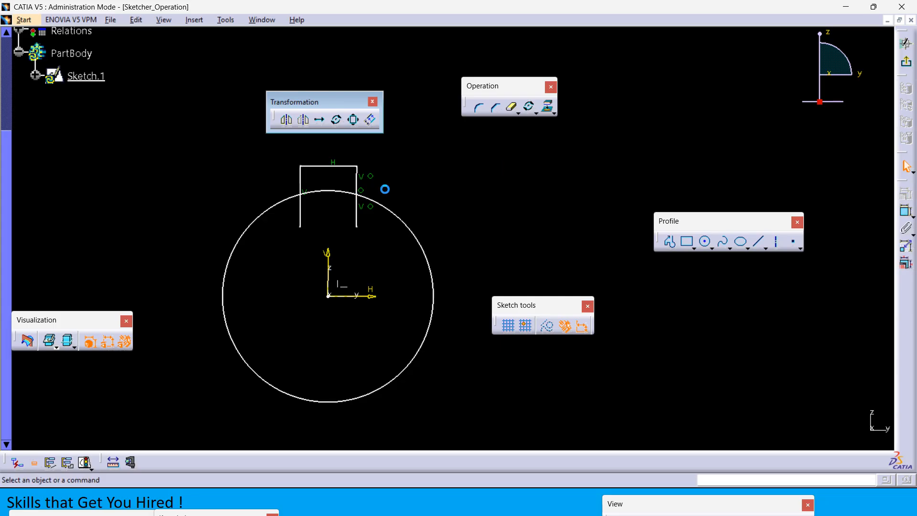
- Delete the lower piece of the rectangle's broken right side inside the circle
left_click(357, 213)
key("Delete")
left_click(301, 218)
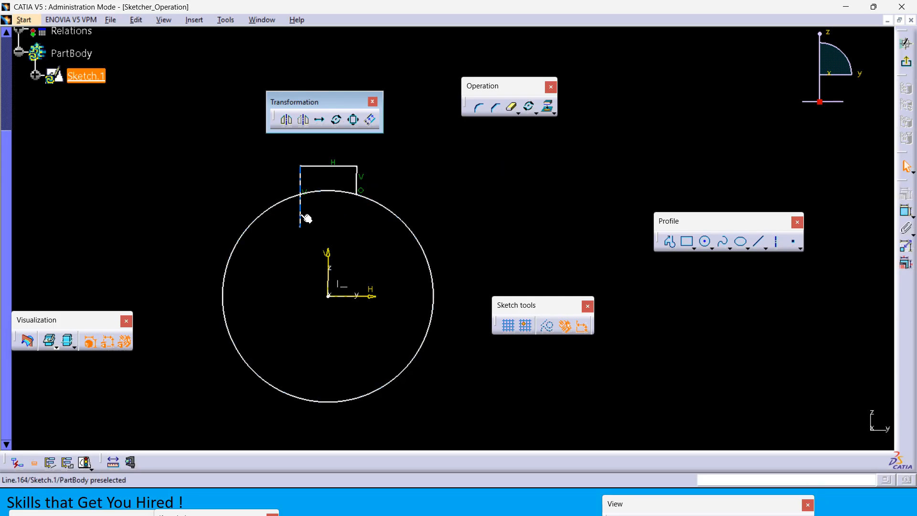
left_click(454, 219)
- Quick Trim the rectangle's left side inside the circle and the arc between the two sides
left_click(511, 110)
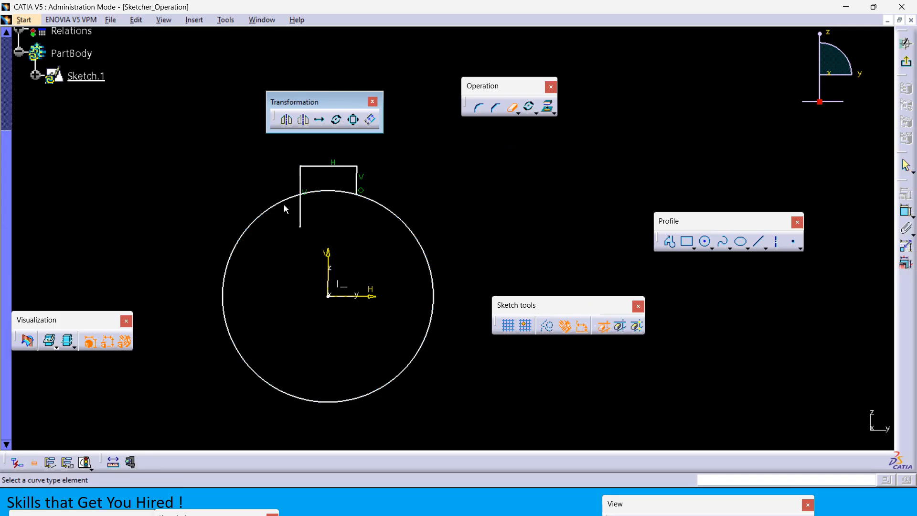
left_click(301, 210)
left_click(342, 192)
mouse_move(447, 192)
middle_mouse_down()
mouse_move(459, 216)
mouse_move(445, 210)
middle_mouse_up()
left_click(510, 108)
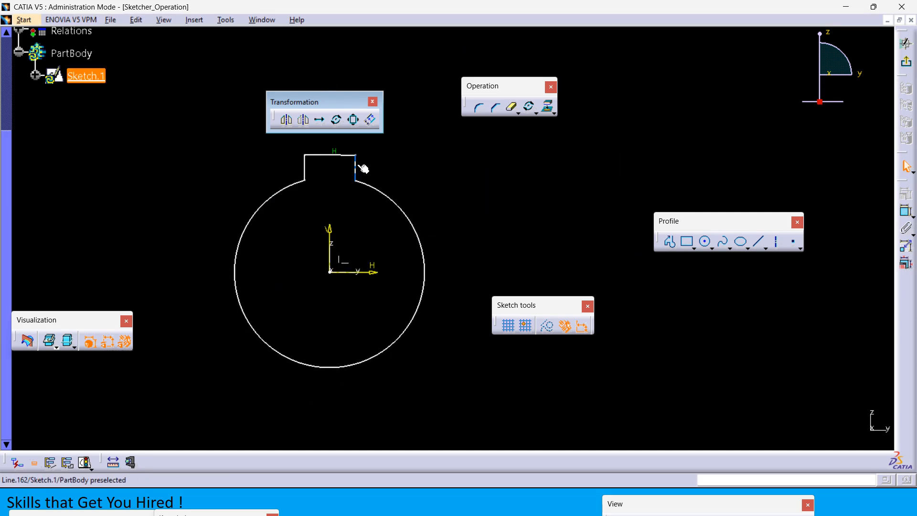
left_click(336, 121)
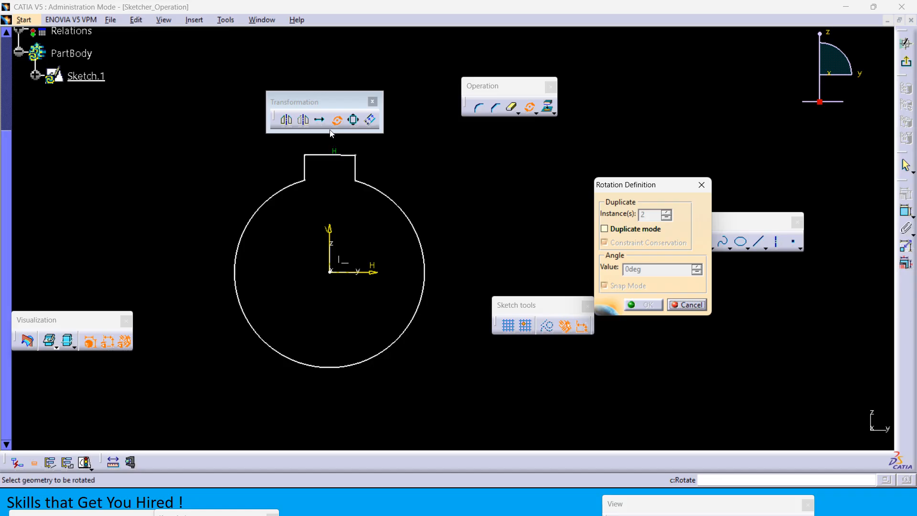
left_click(309, 168)
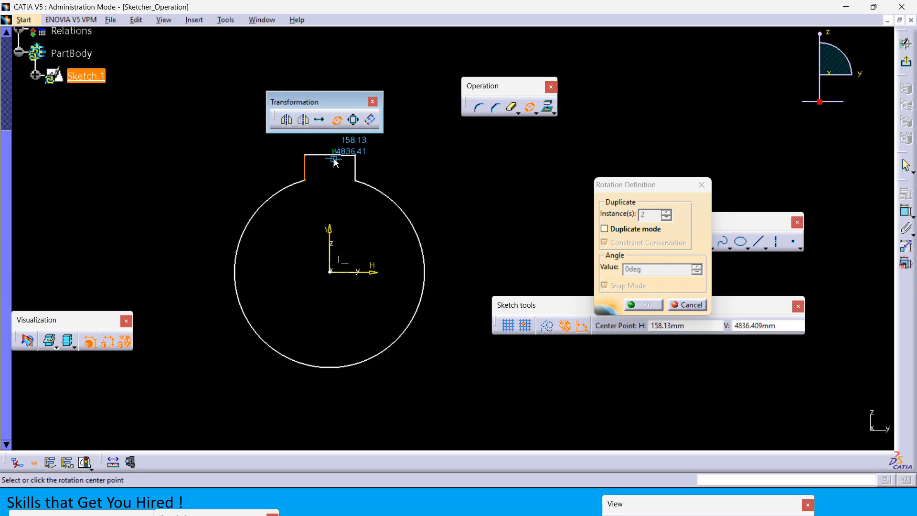
left_click(672, 300)
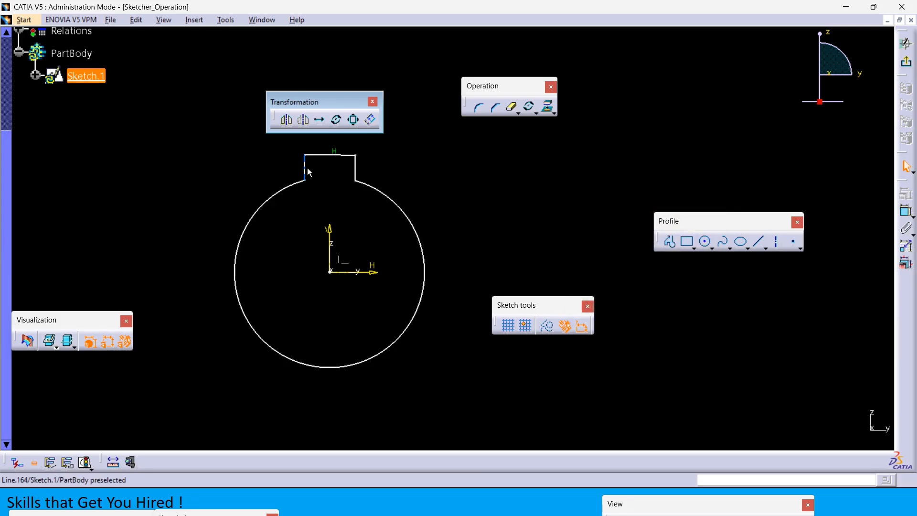
- Rotate the three tab lines about the sketch origin by 90 degrees, in duplicate mode with 2 instances
left_click(316, 156, "ctrl")
left_click(354, 167, "ctrl")
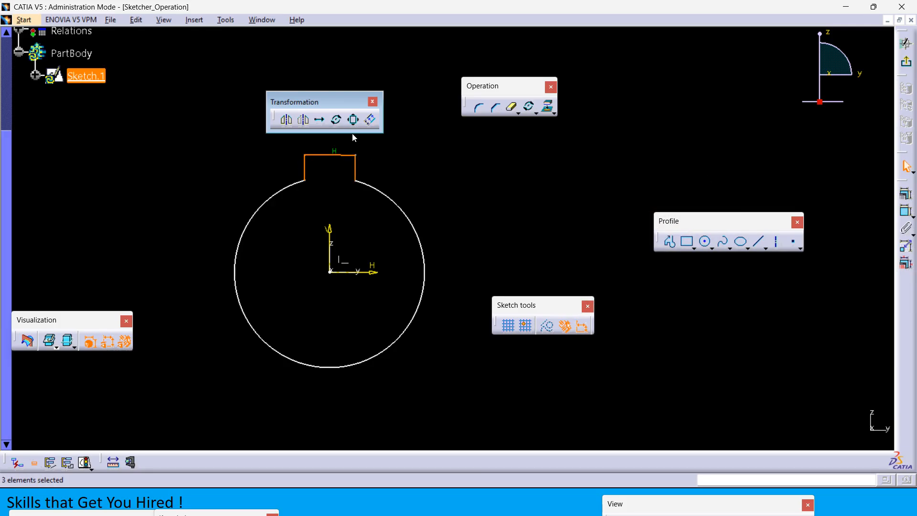
left_click(336, 120)
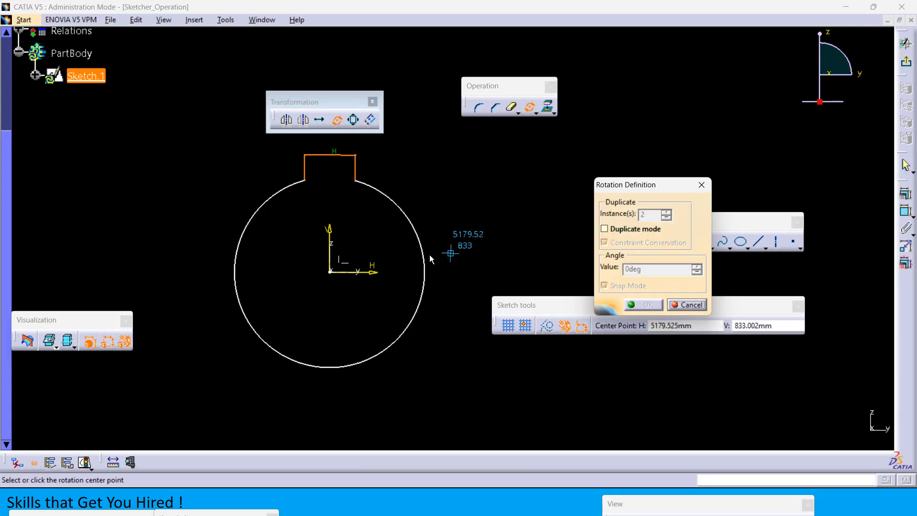
left_click(335, 273)
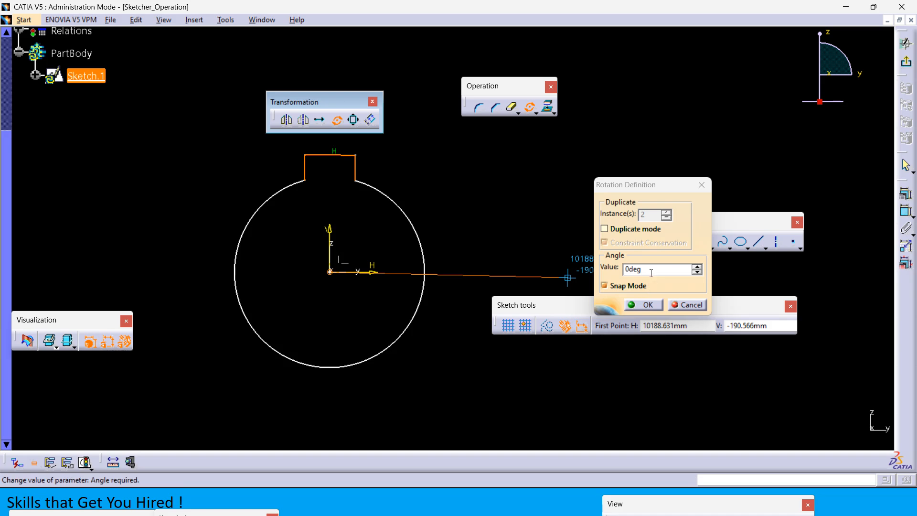
left_click(628, 230)
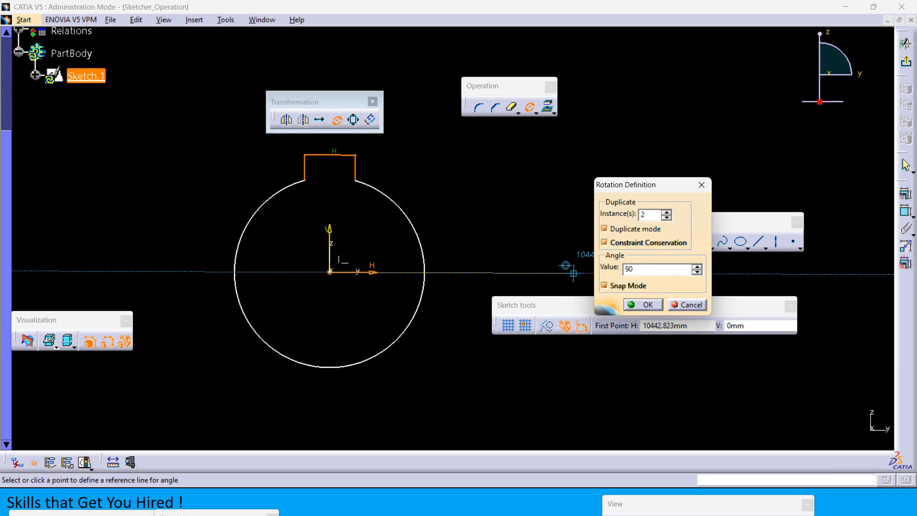
key("Return")
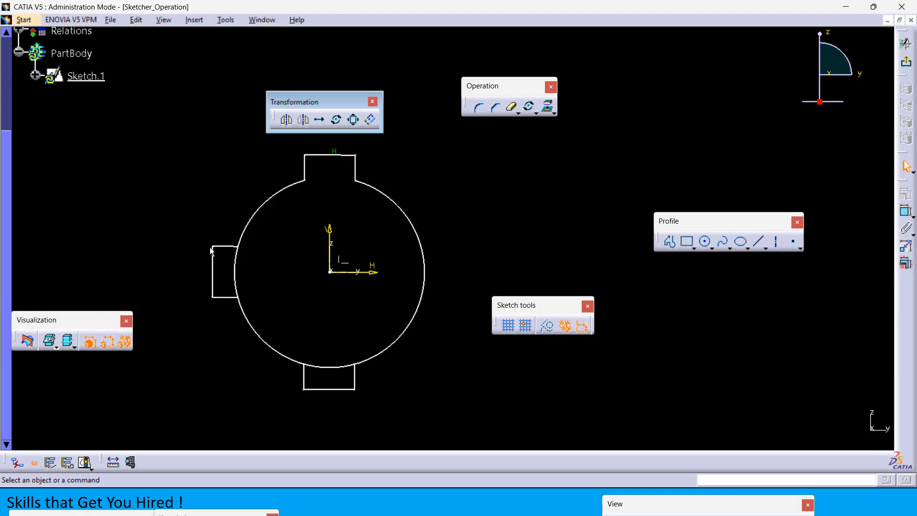
- Quick Trim the circle arcs enclosed by the left and bottom tabs
left_click(511, 107)
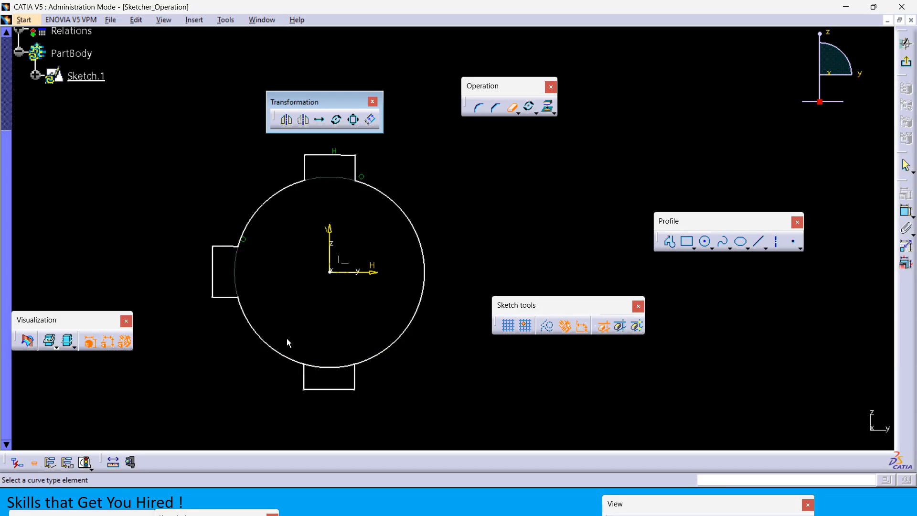
mouse_move(488, 230)
middle_mouse_down()
mouse_move(436, 234)
mouse_move(439, 241)
middle_mouse_up()
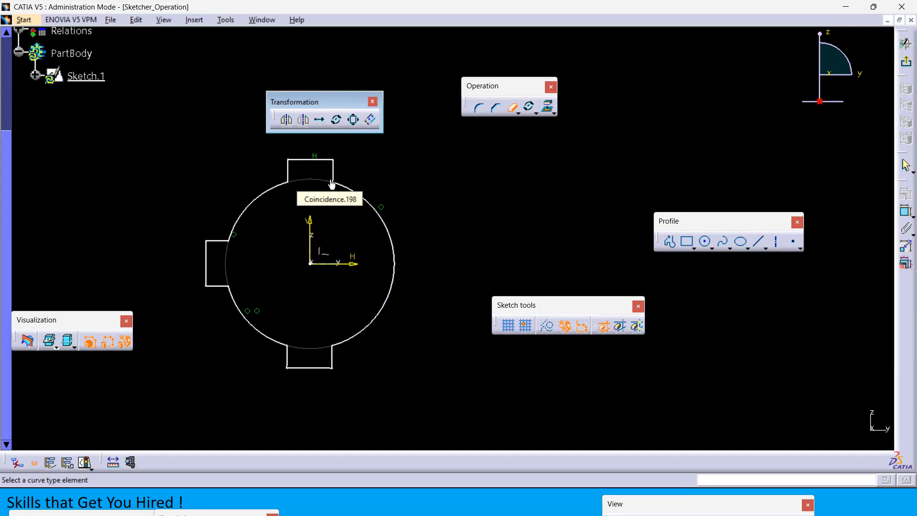
middle_click_drag(446, 188, 431, 239)
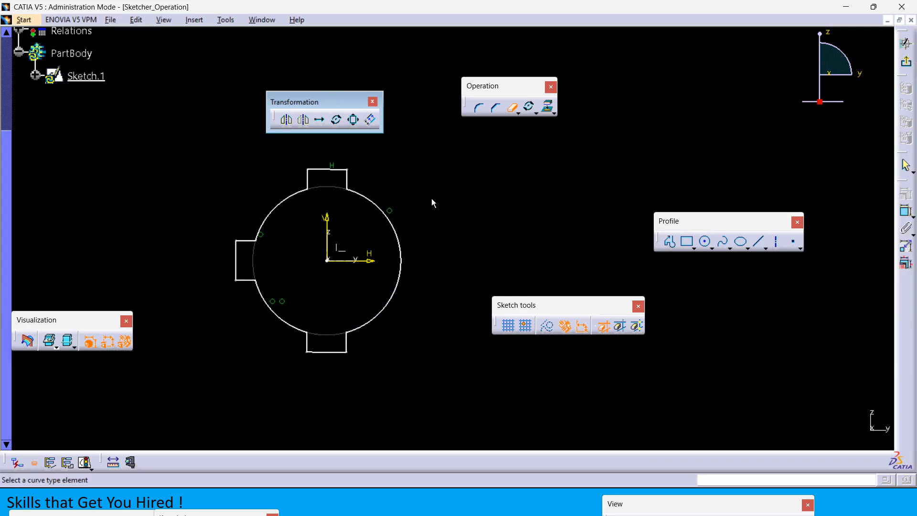
- Scale the entire tabbed profile by 0.5 about the sketch origin, keeping duplicate mode and the constraints on
left_click(352, 123)
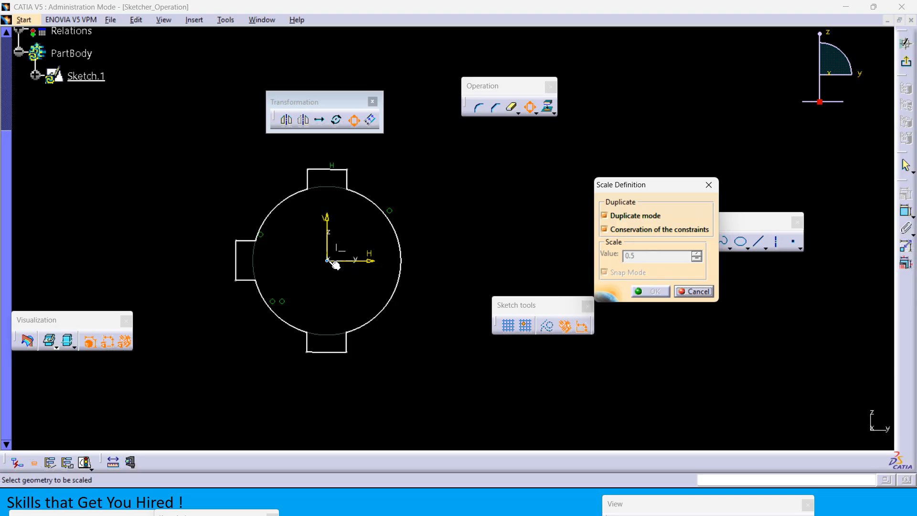
left_click(449, 389)
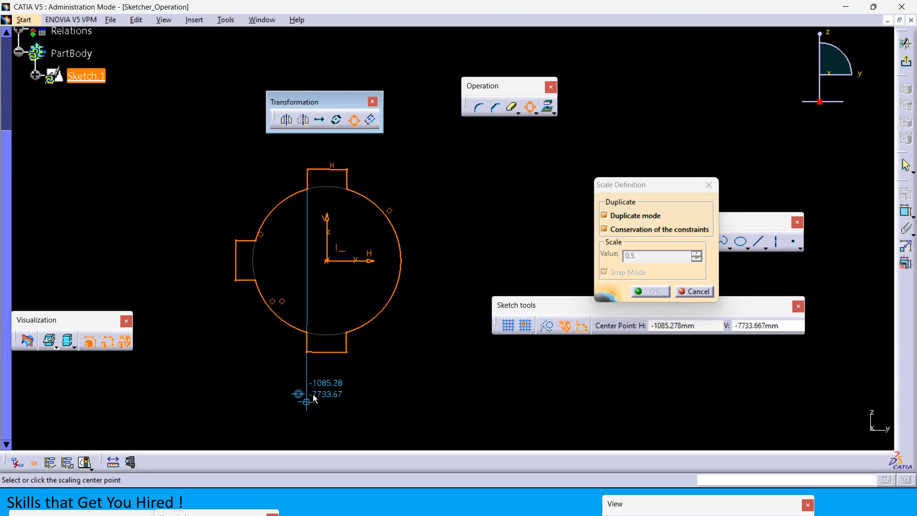
left_click(332, 265)
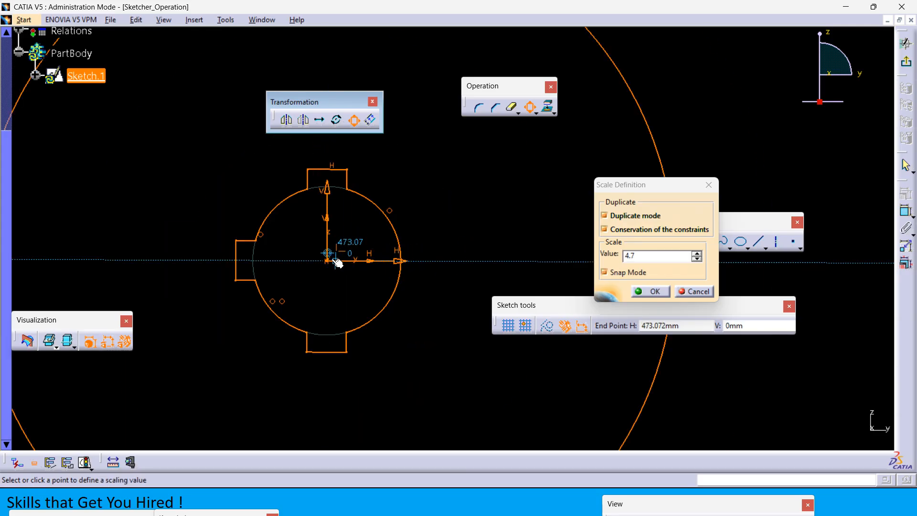
left_click_drag(640, 256, 559, 256)
type("0.5")
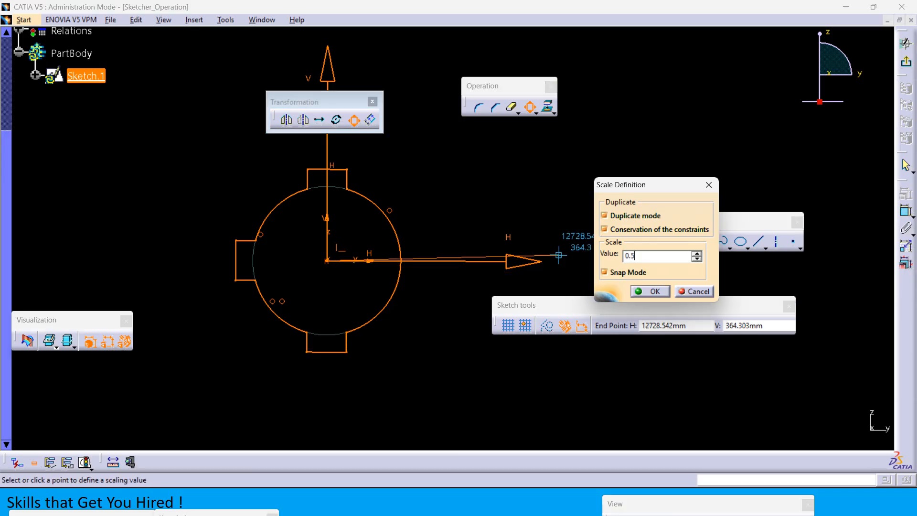
key("Return")
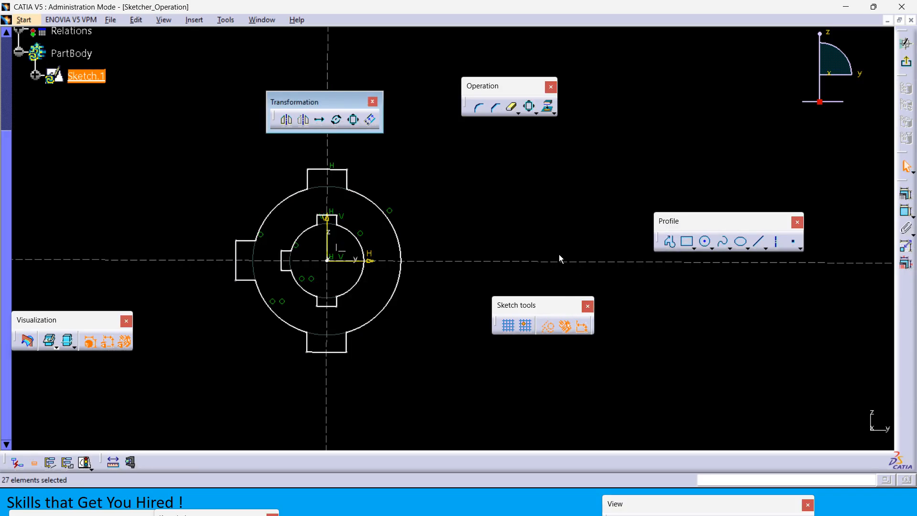
left_click(488, 228)
mouse_move(488, 228)
middle_mouse_down()
mouse_move(482, 187)
mouse_move(510, 201)
middle_mouse_up()
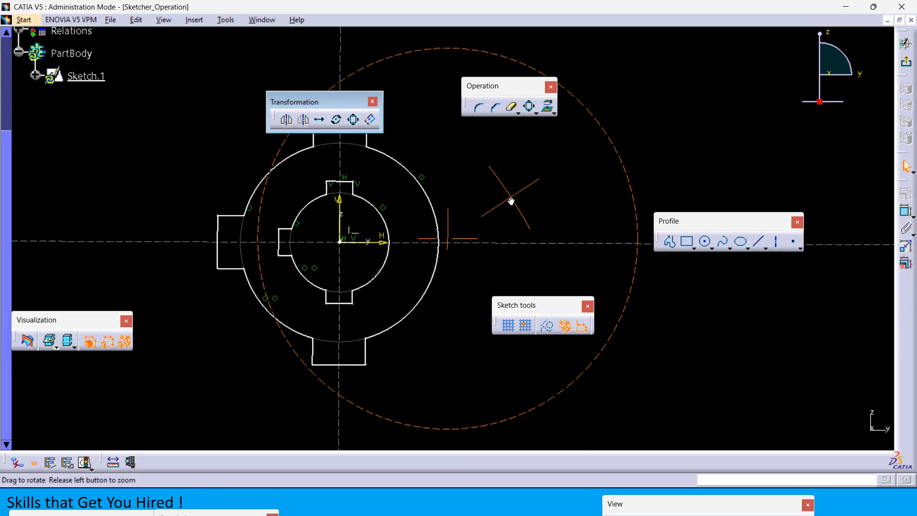
left_click(337, 120)
left_click_drag(400, 298, 265, 181)
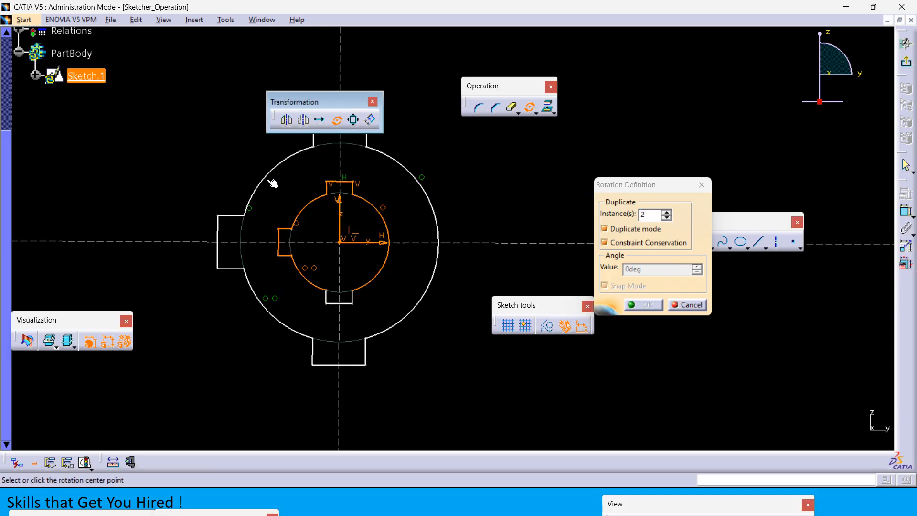
left_click(680, 306)
- Delete the long horizontal and vertical dashed lines running through the origin
left_click(540, 244)
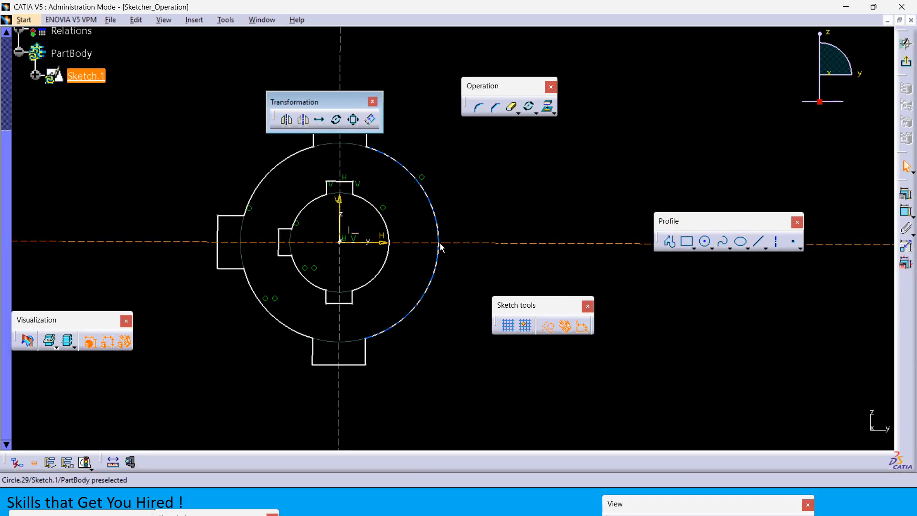
left_click(379, 241)
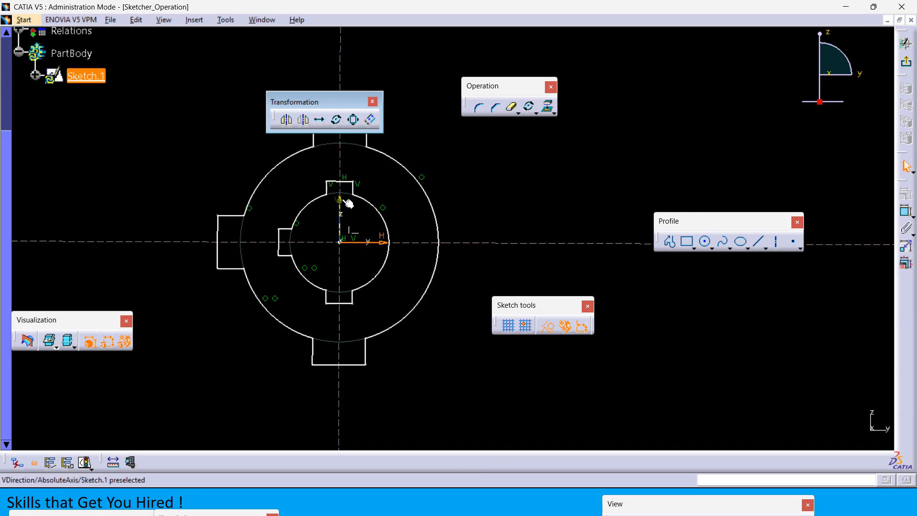
left_click(504, 247)
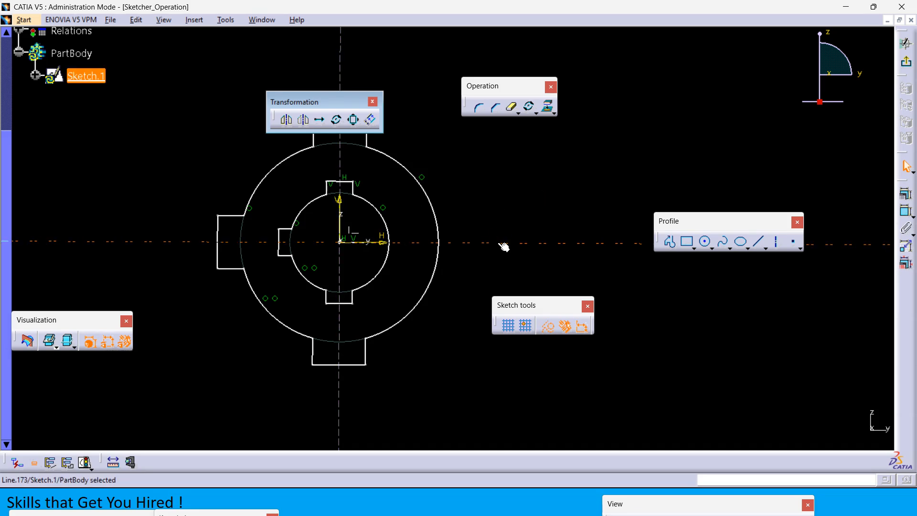
left_click(504, 247)
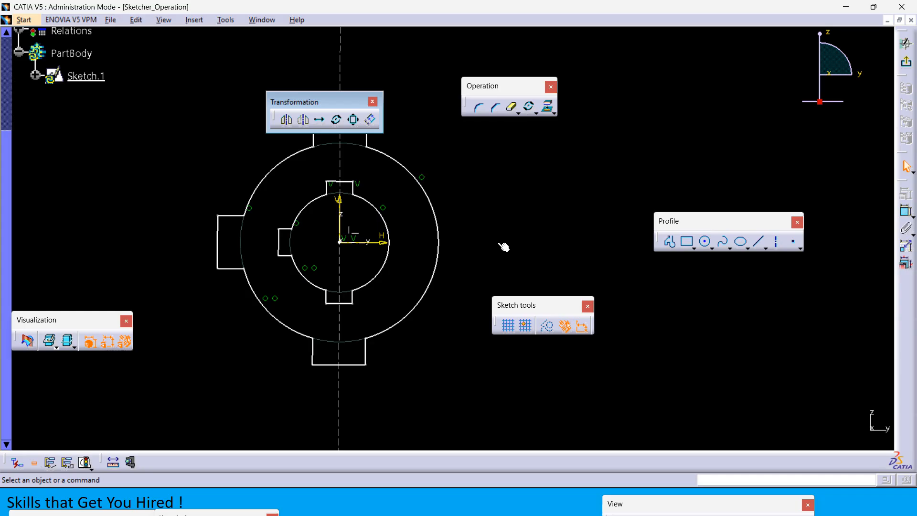
left_click(338, 386)
left_click(343, 393)
left_click(337, 120)
mouse_move(295, 313)
left_mouse_down()
mouse_move(335, 284)
mouse_move(399, 168)
left_mouse_up()
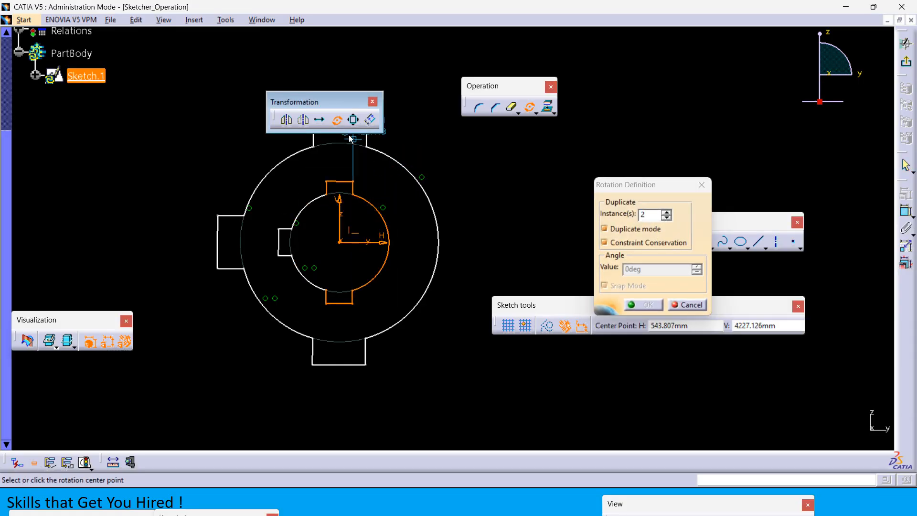
key("Escape")
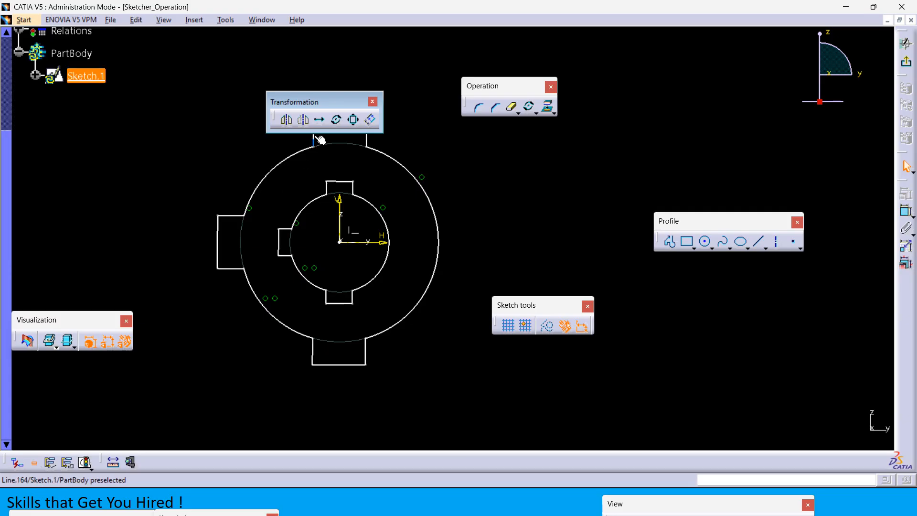
- Try to rotate the inner tabbed profile about the sketch origin by 15 degrees, in duplicate mode with 2 instances
left_click(336, 119)
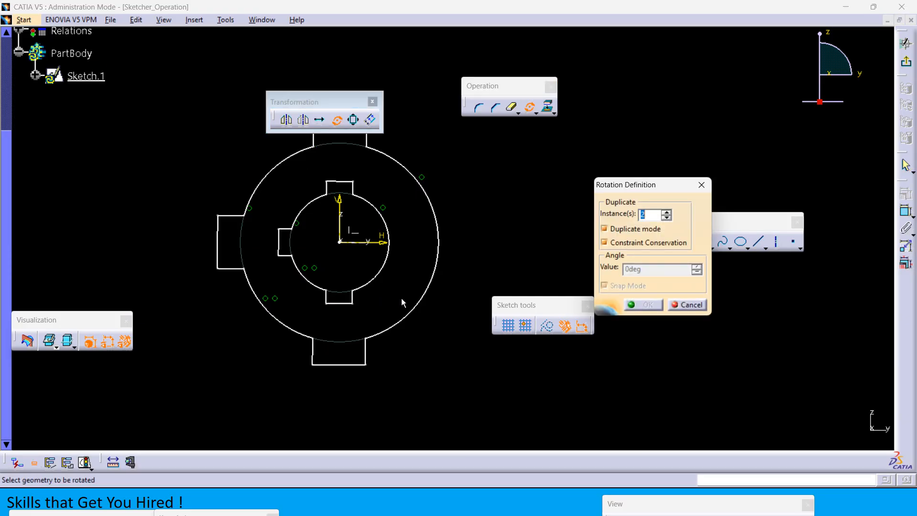
left_click_drag(402, 306, 267, 175)
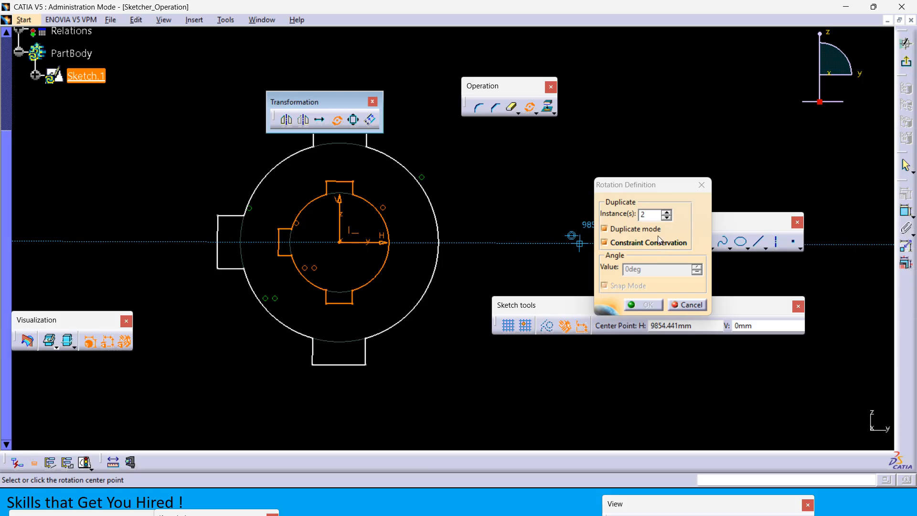
left_click_drag(651, 215, 638, 215)
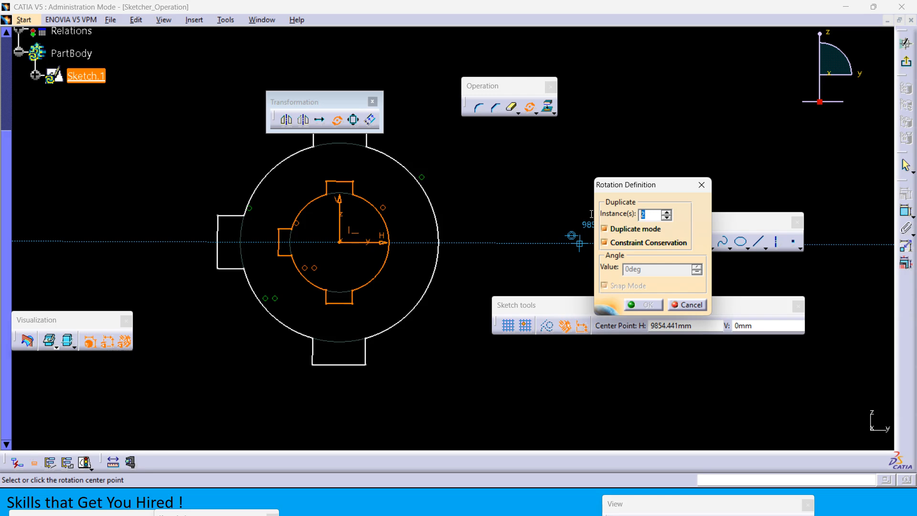
left_click(342, 243)
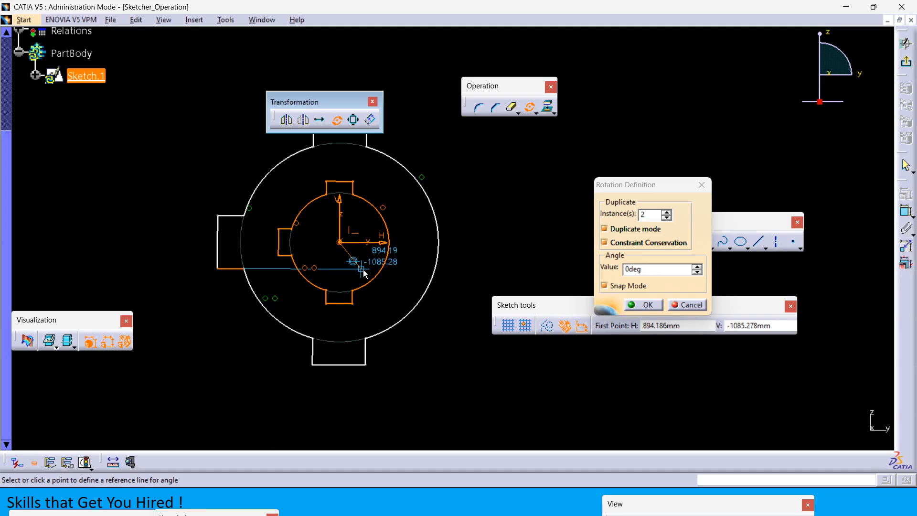
left_click(587, 285)
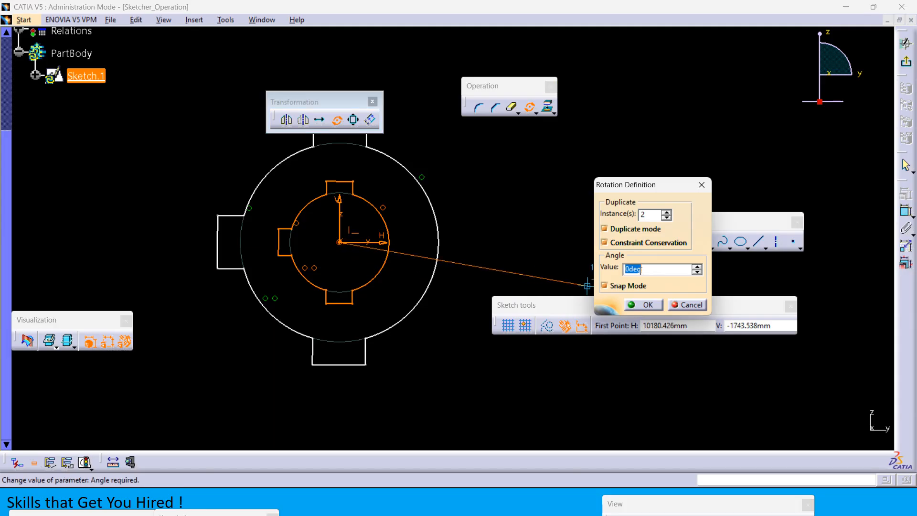
type("15")
left_click(643, 304)
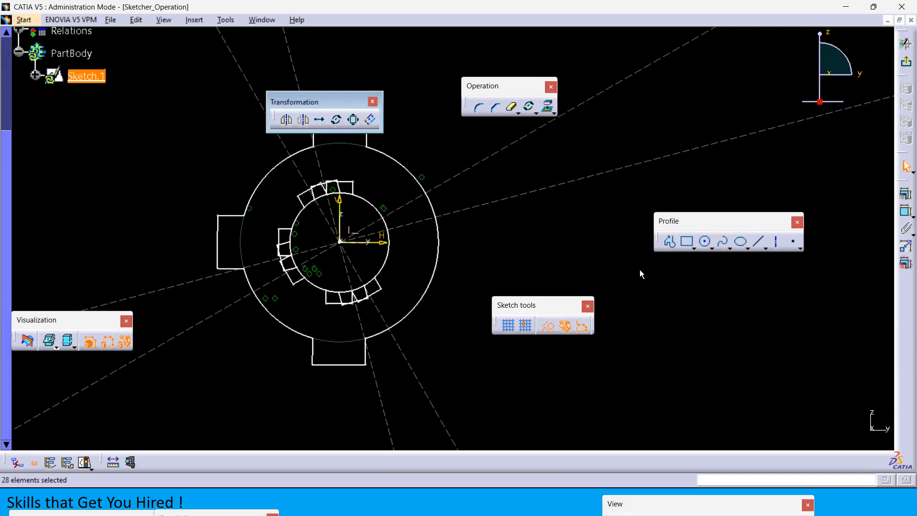
key("ctrl+z")
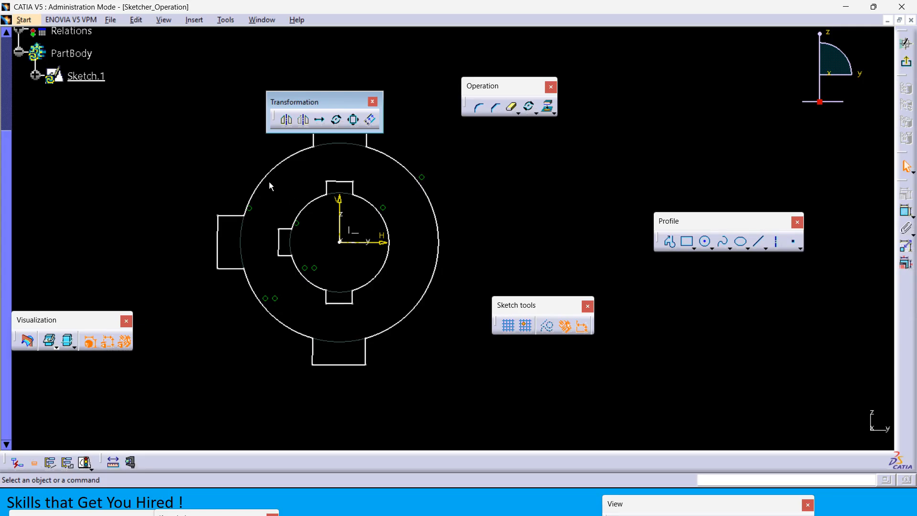
- Rotate the inner tabbed profile by 15 degrees about the sketch origin with duplicate mode turned off
left_click_drag(267, 180, 409, 314)
left_click(336, 120)
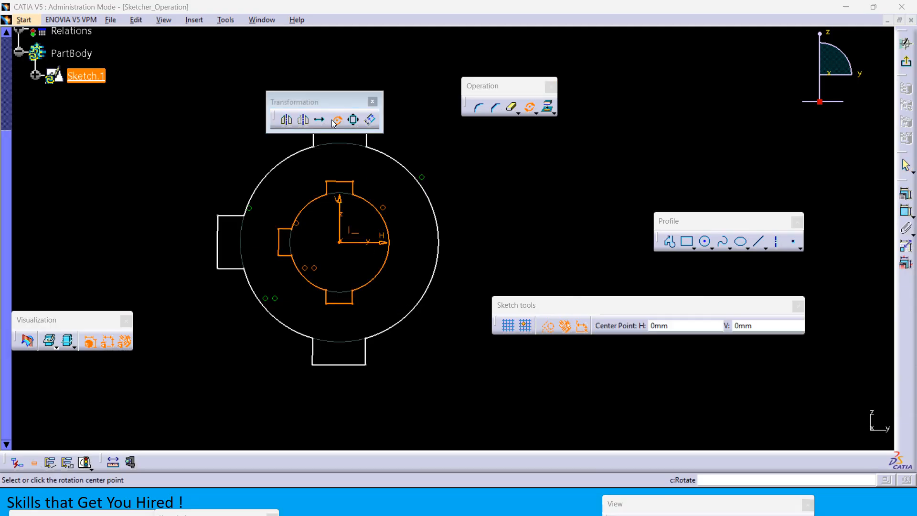
left_click(637, 229)
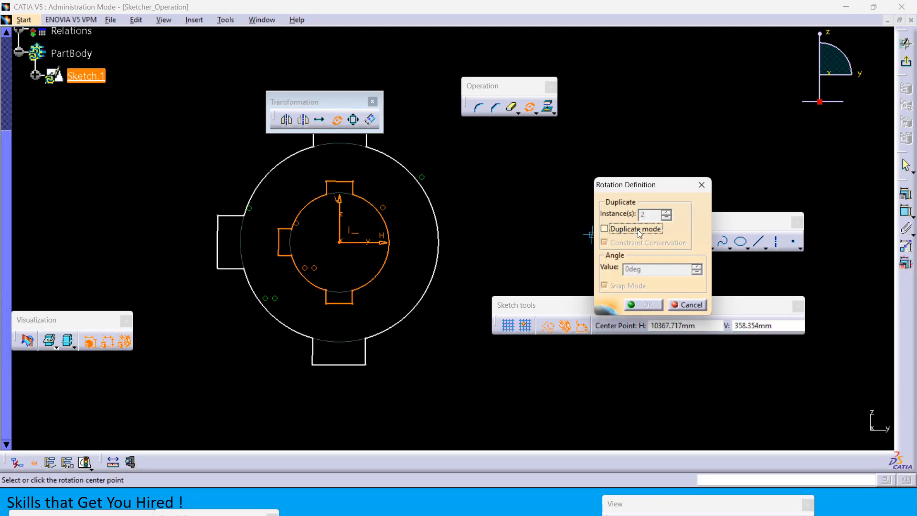
left_click(341, 242)
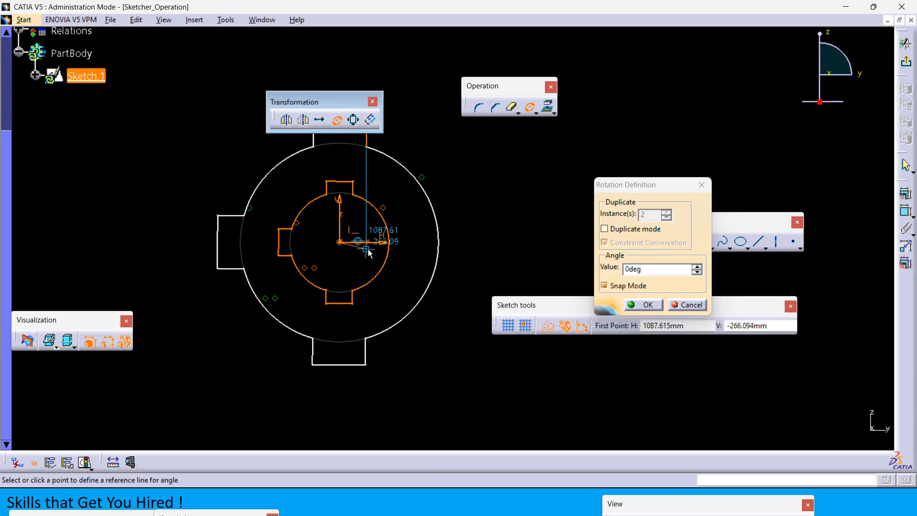
type("15")
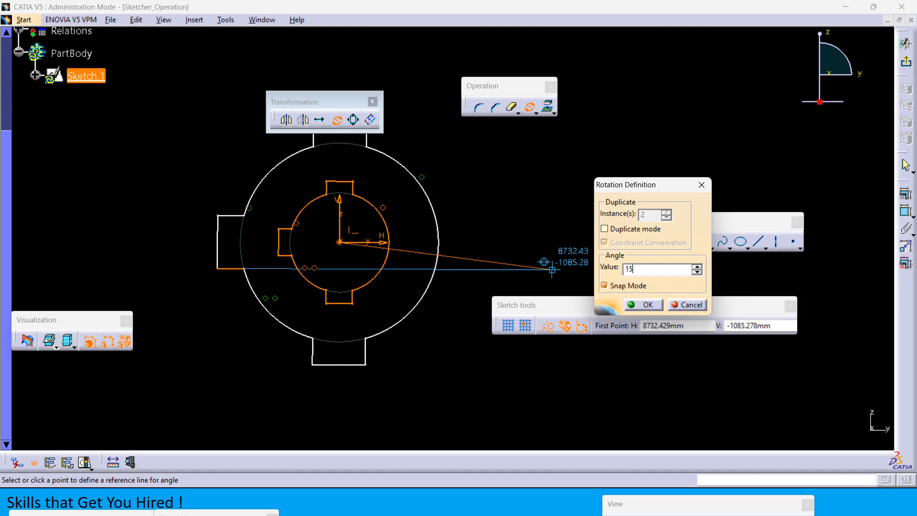
key("Return")
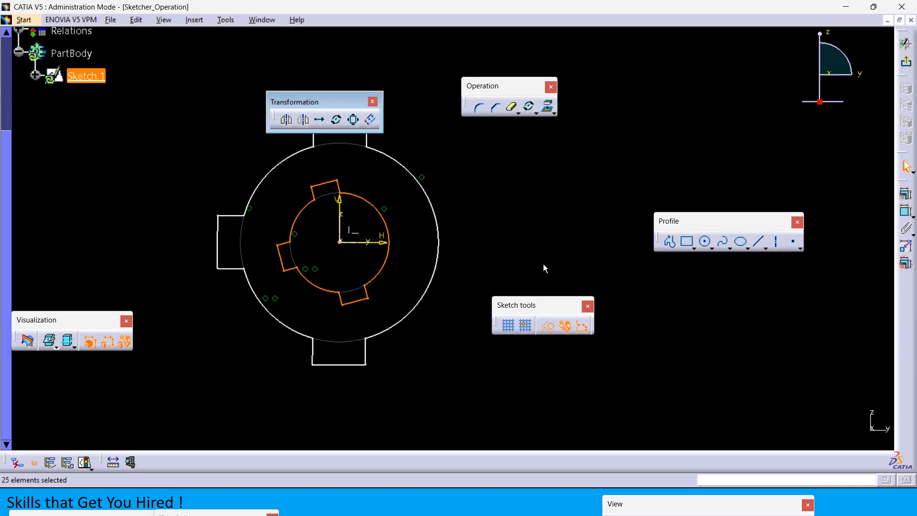
left_click(526, 256)
mouse_move(508, 239)
middle_mouse_down()
mouse_move(478, 225)
mouse_move(474, 247)
middle_mouse_up()
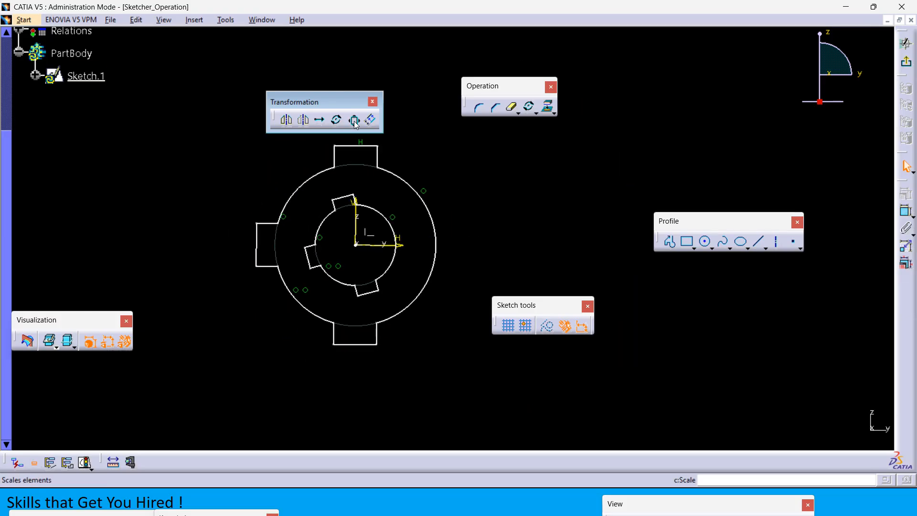
- Delete the entire inner tabbed profile, keeping only the large outer one
mouse_move(411, 210)
middle_mouse_down()
mouse_move(403, 222)
mouse_move(341, 239)
middle_mouse_up()
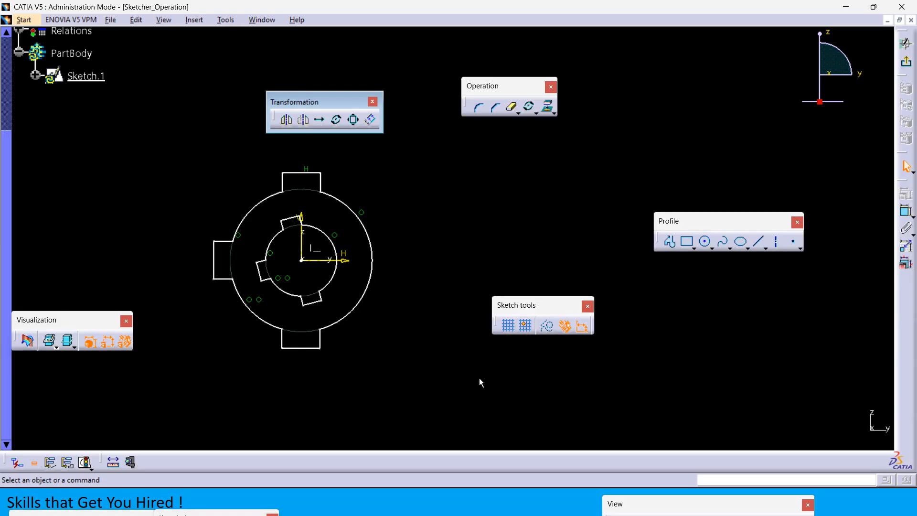
mouse_move(480, 378)
left_mouse_down()
mouse_move(105, 113)
mouse_move(104, 98)
left_mouse_up()
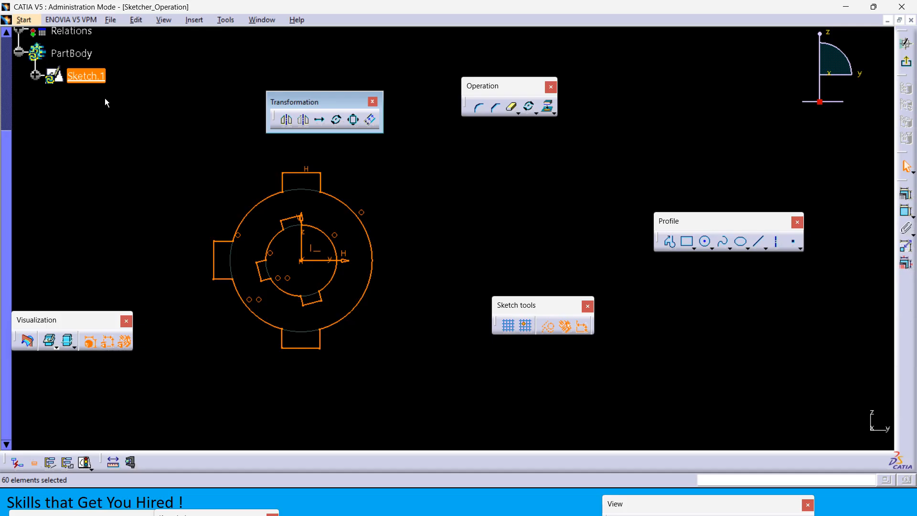
left_click(340, 301)
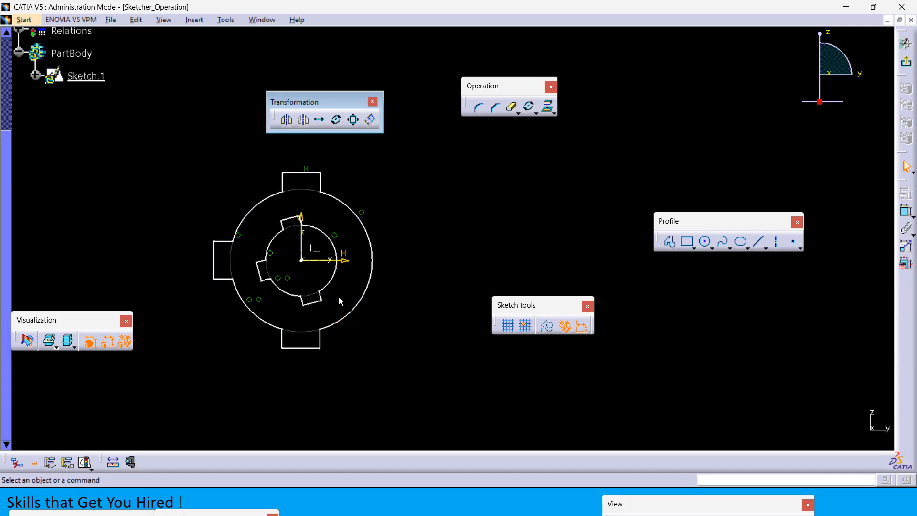
left_click_drag(255, 217, 347, 312)
key("Delete")
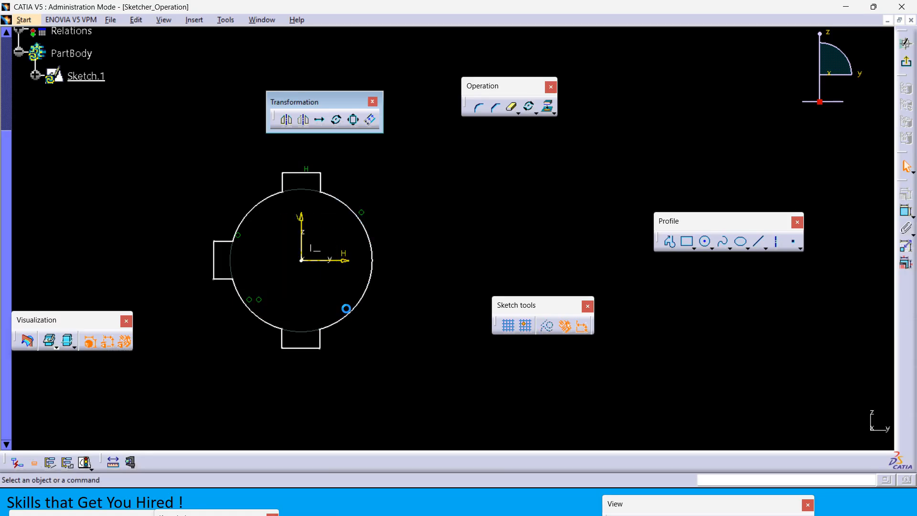
left_click(373, 120)
left_click_drag(538, 305, 477, 207)
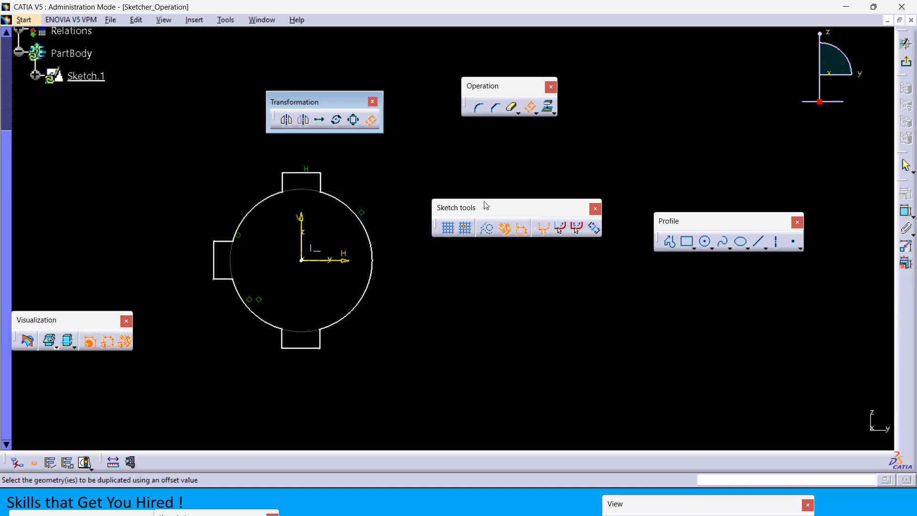
left_click(564, 231)
left_click(351, 207)
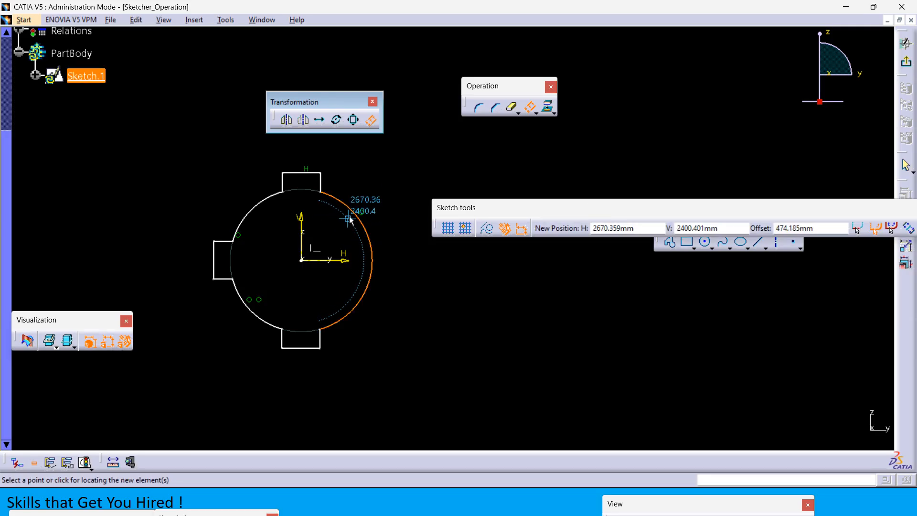
left_click(371, 122)
- Round the two corners where the outer profile's right arc meets the top and bottom tabs
left_click(478, 108)
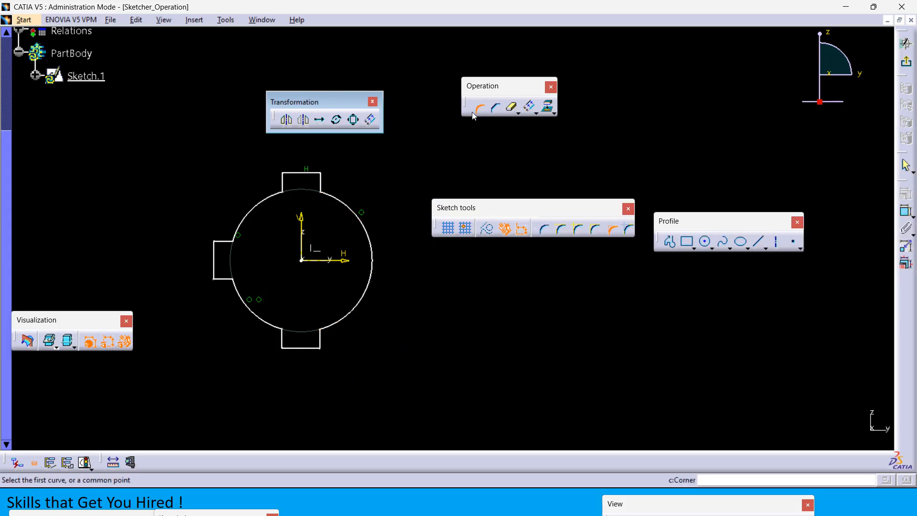
left_click(340, 203)
left_click(322, 184)
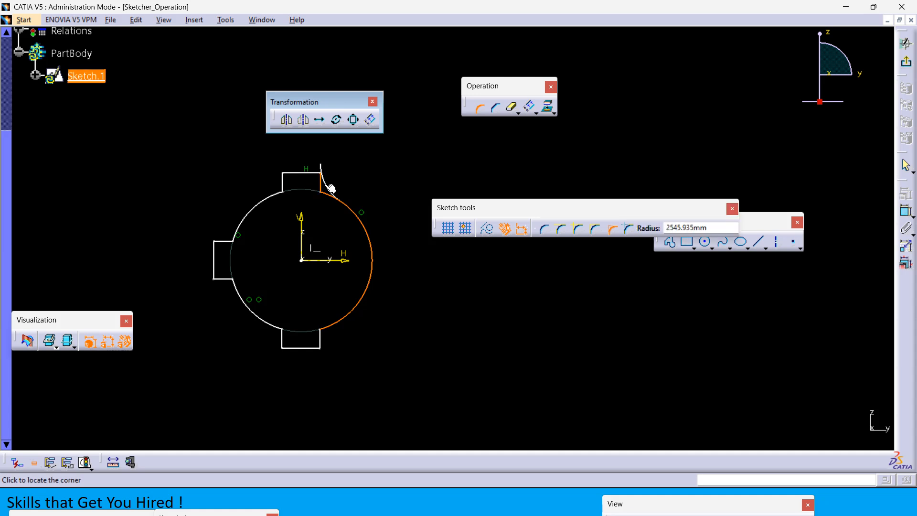
left_click(325, 189)
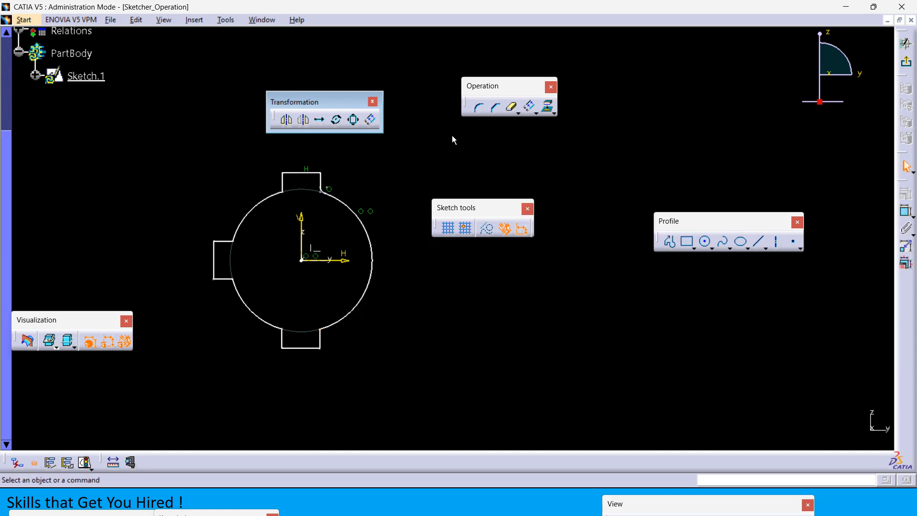
left_click(478, 107)
left_click(327, 336)
left_click(326, 329)
left_click(327, 334)
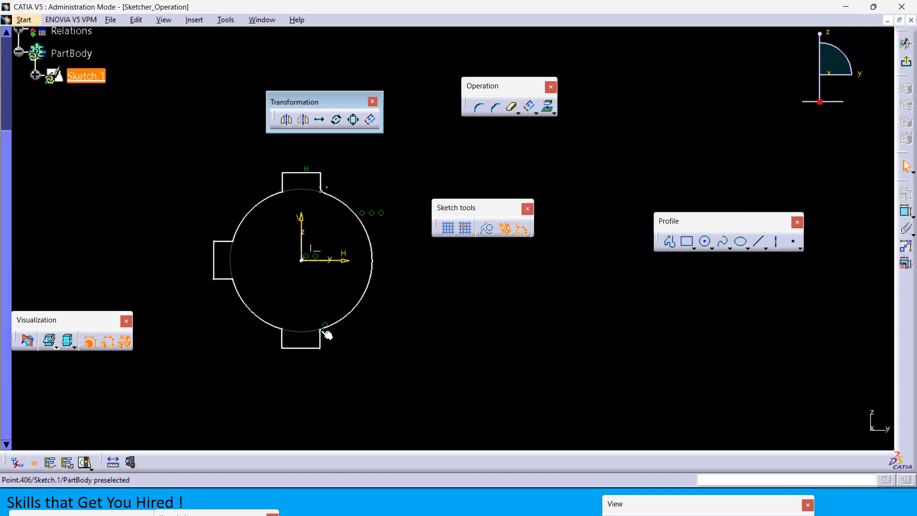
left_click(370, 120)
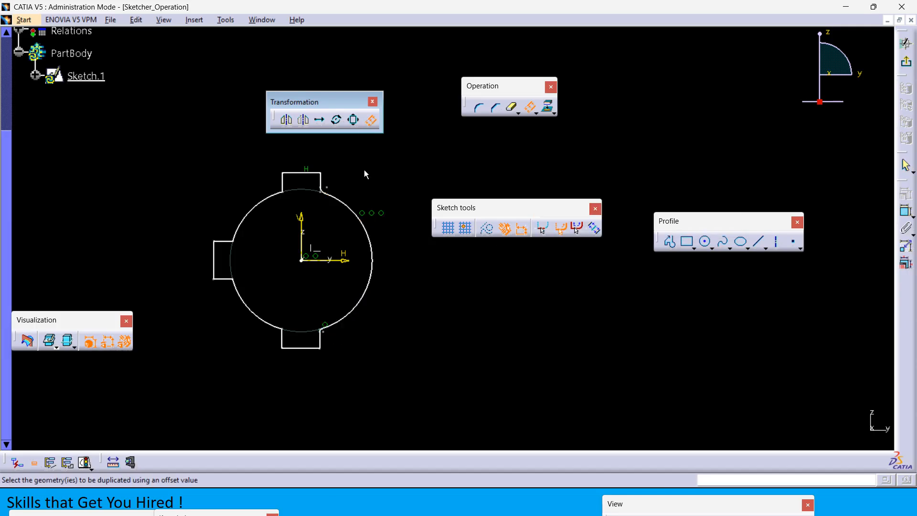
left_click(362, 218)
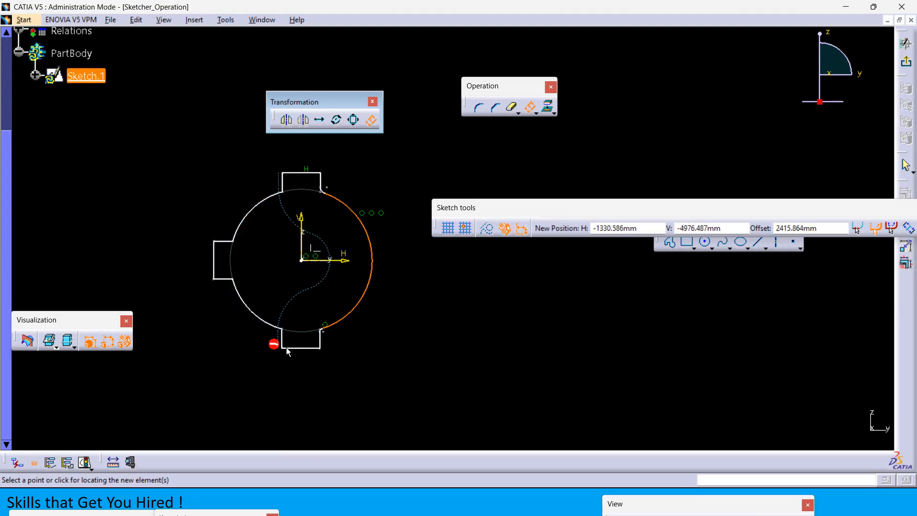
left_click(371, 120)
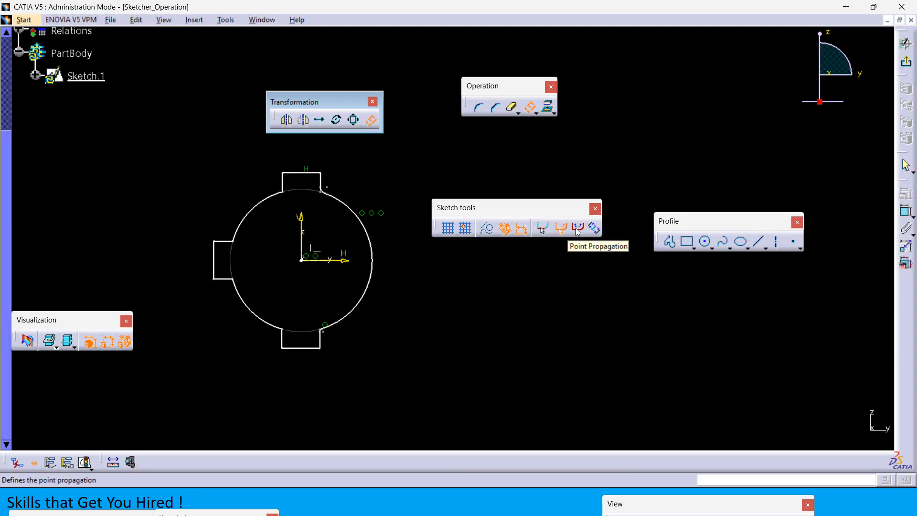
- Try offsetting the whole tabbed profile outward by 100 mm from its right arc, using point propagation and 1 instance
left_click(578, 231)
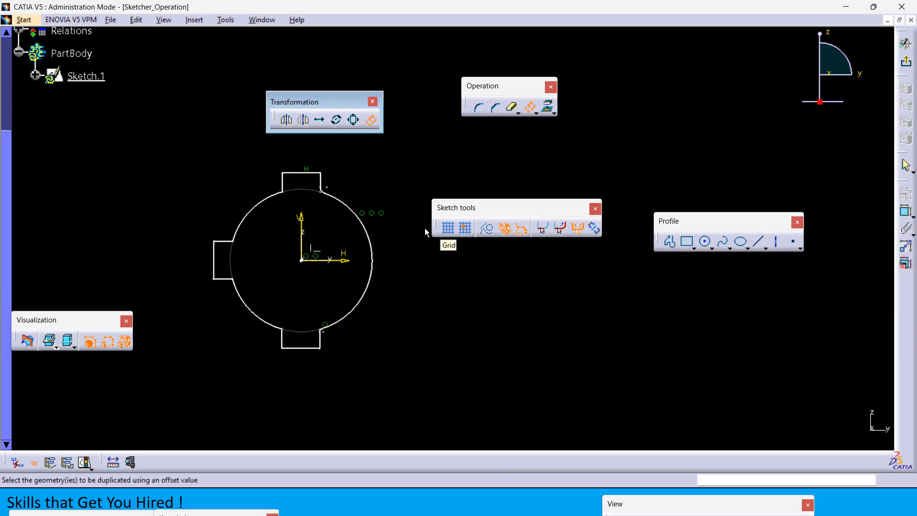
left_click(373, 235)
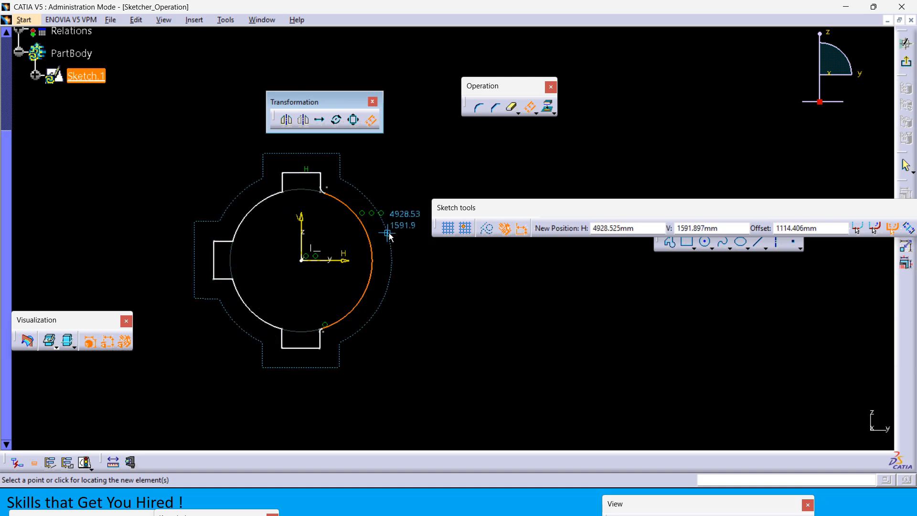
left_click_drag(435, 209, 315, 210)
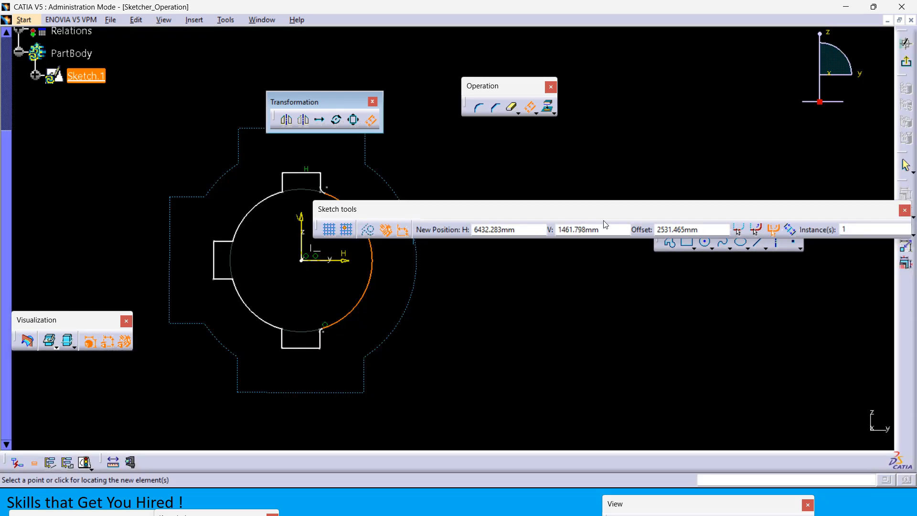
left_click_drag(826, 210, 631, 89)
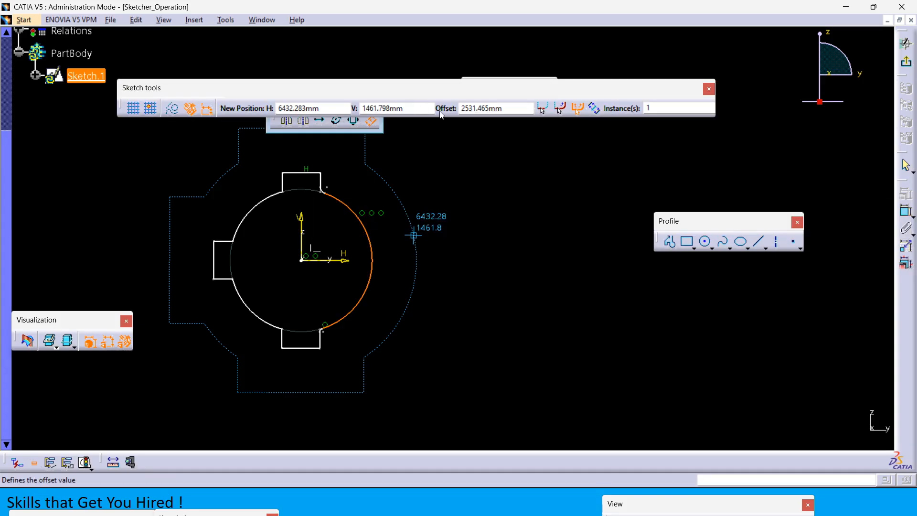
double_click(493, 108)
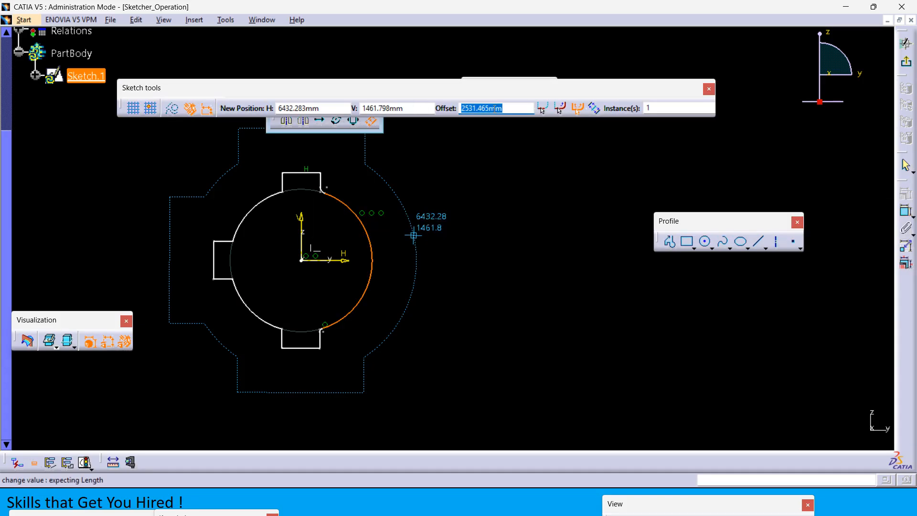
type("2")
key("BackSpace")
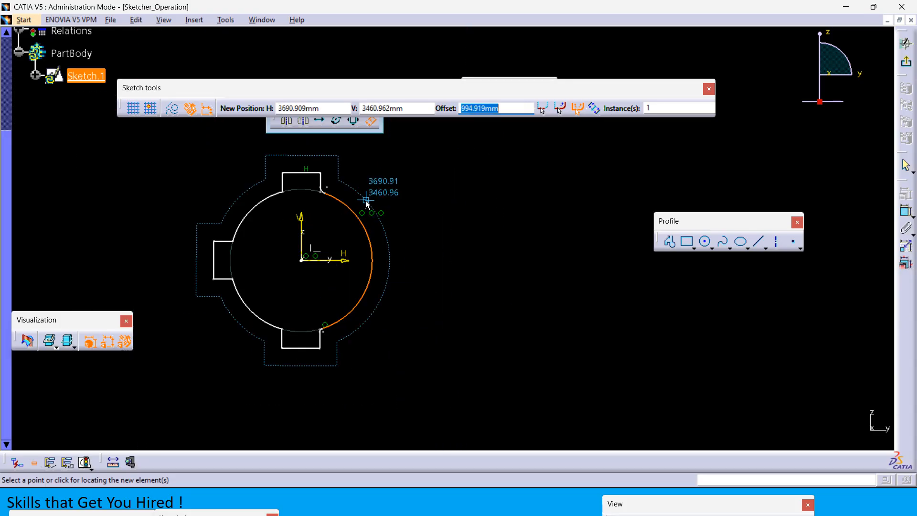
type("100")
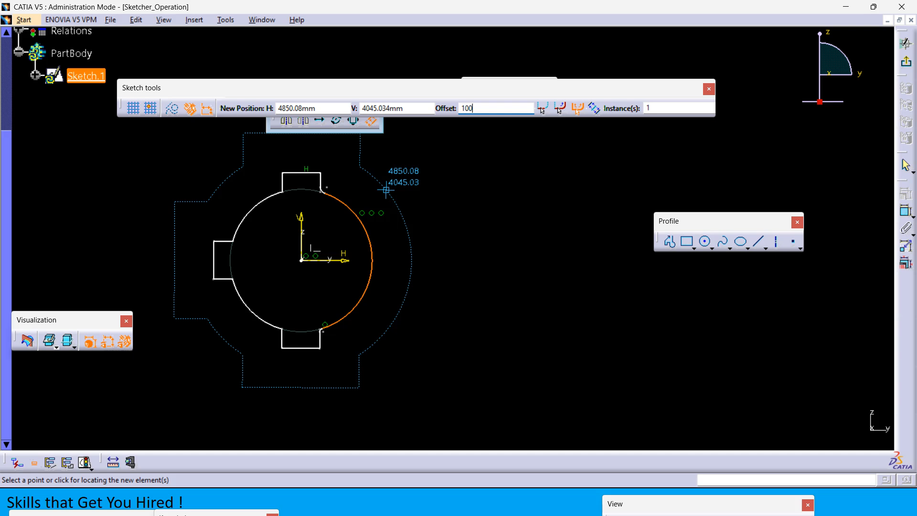
key("Return")
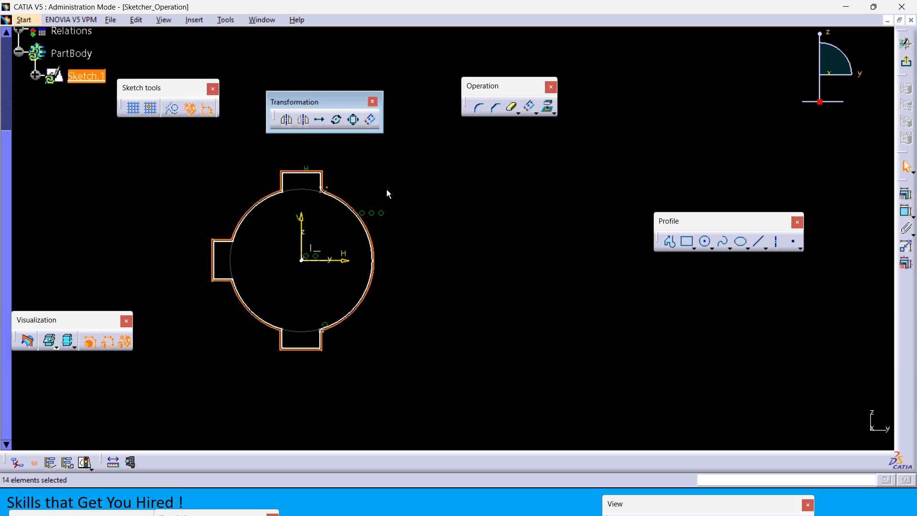
mouse_move(379, 190)
middle_mouse_down()
mouse_move(446, 236)
mouse_move(440, 224)
mouse_move(493, 213)
middle_mouse_up()
left_click(451, 225)
mouse_move(421, 249)
middle_mouse_down()
mouse_move(451, 224)
mouse_move(450, 271)
middle_mouse_up()
left_click(450, 267)
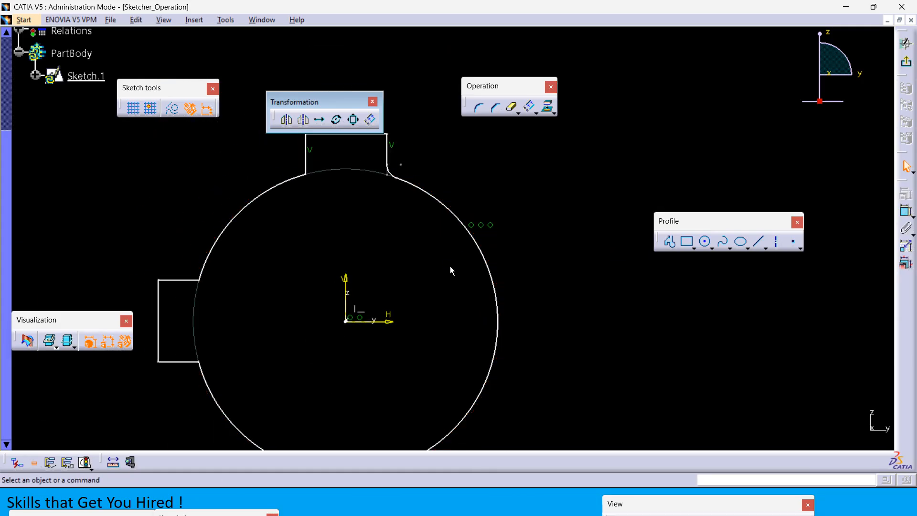
- Offset the profile's right arc inward with tangent propagation, including its fillets and the connected tab sides
left_click(371, 120)
mouse_move(207, 88)
left_mouse_down()
mouse_move(305, 184)
mouse_move(625, 191)
mouse_move(702, 177)
left_mouse_up()
left_click(758, 197)
left_click(450, 211)
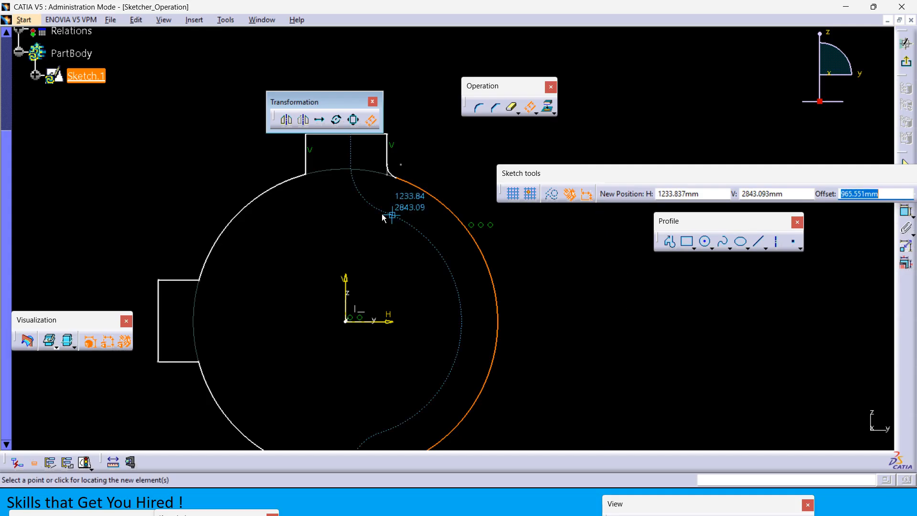
type("150")
key("Return")
- Delete the offset curve inside the tabbed profile
mouse_move(382, 214)
middle_mouse_down()
mouse_move(387, 239)
mouse_move(334, 242)
mouse_move(326, 196)
middle_mouse_up()
middle_click_drag(426, 276, 413, 267)
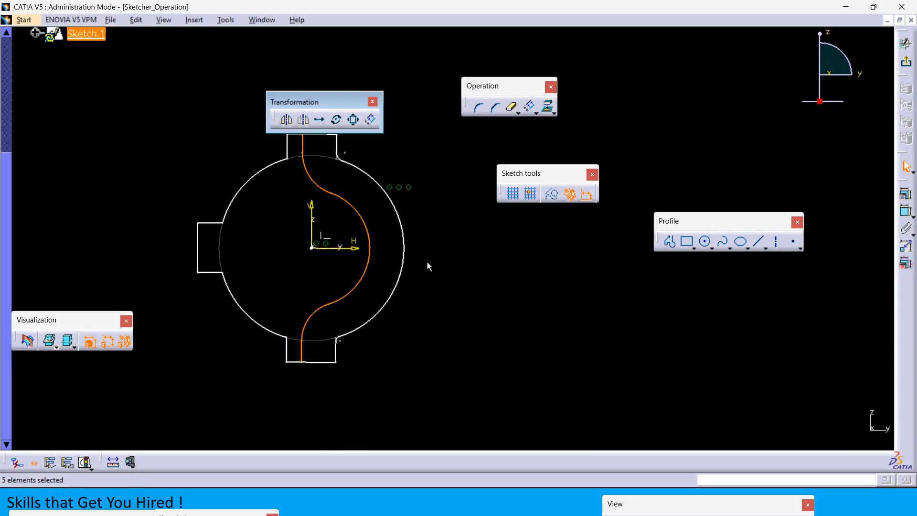
left_click(434, 269)
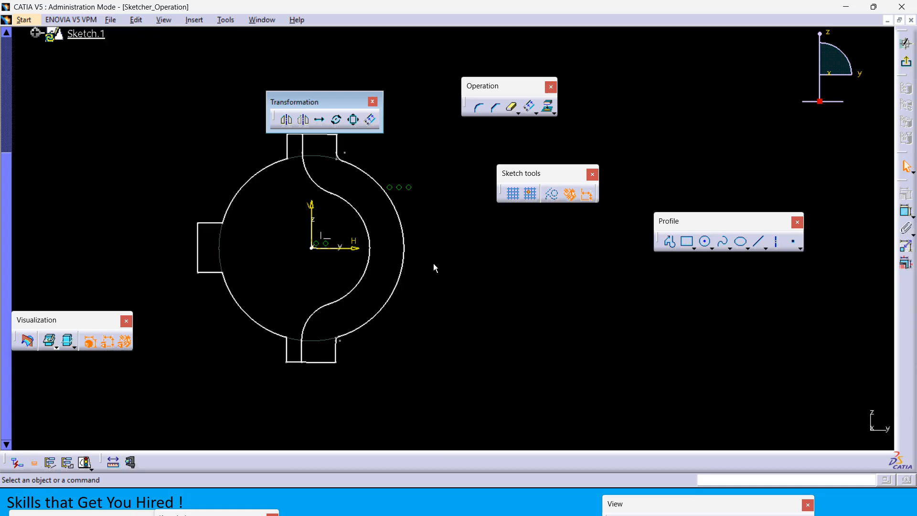
left_click(372, 245)
key("Delete")
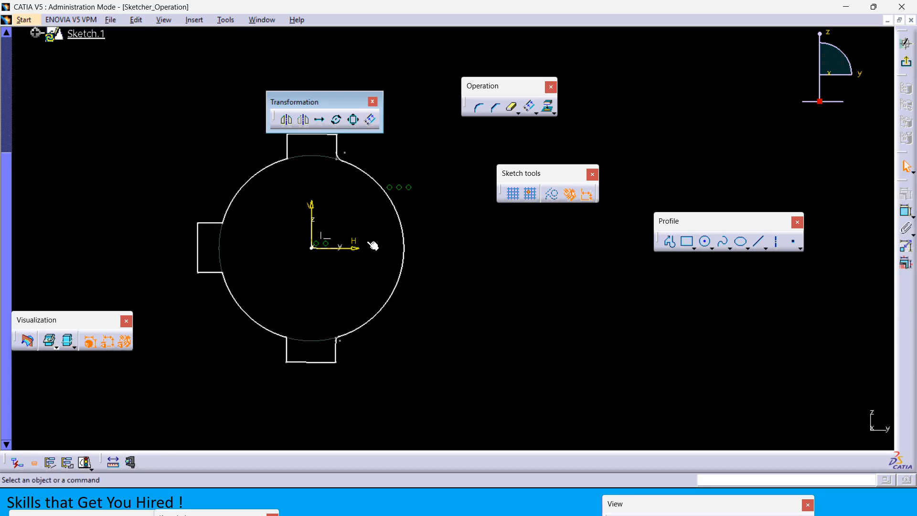
- Try a both-side offset of the right arc by about 635 mm with tangent propagation, and undo it
mouse_move(360, 244)
middle_mouse_down()
mouse_move(361, 234)
mouse_move(353, 250)
middle_mouse_up()
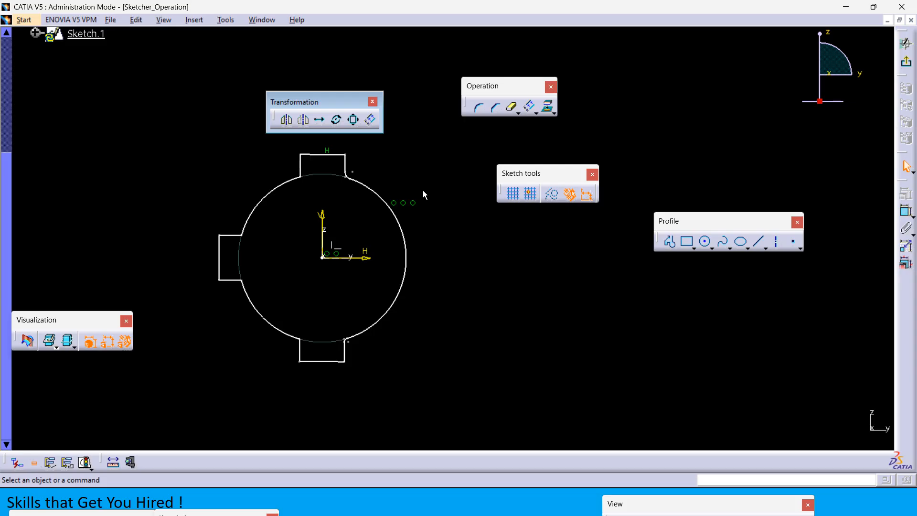
mouse_move(551, 286)
middle_mouse_down()
mouse_move(551, 295)
mouse_move(532, 289)
mouse_move(537, 296)
mouse_move(516, 313)
middle_mouse_up()
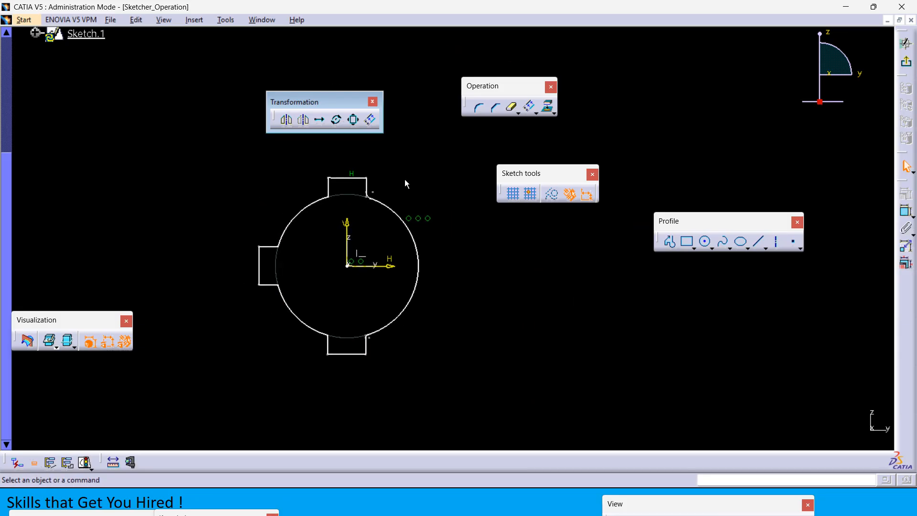
left_click(371, 120)
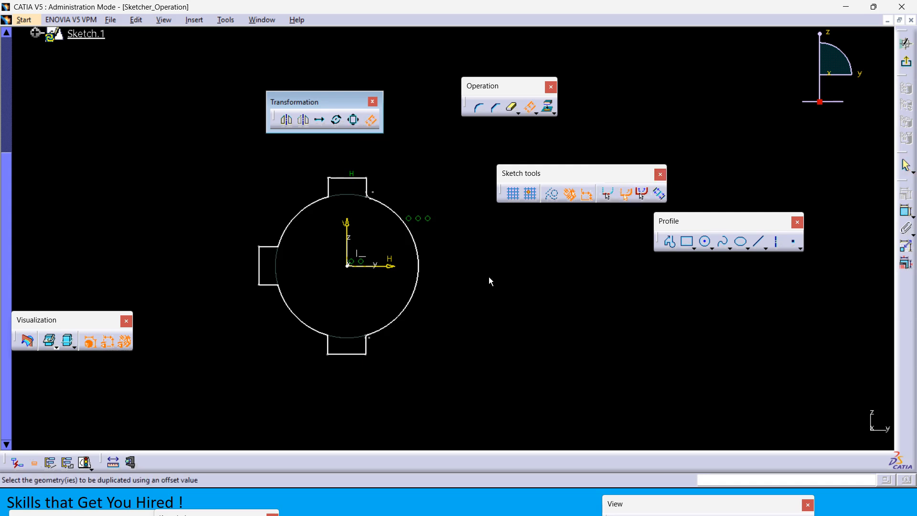
left_click(659, 195)
scroll(491, 273, "up", 3)
left_click(407, 258)
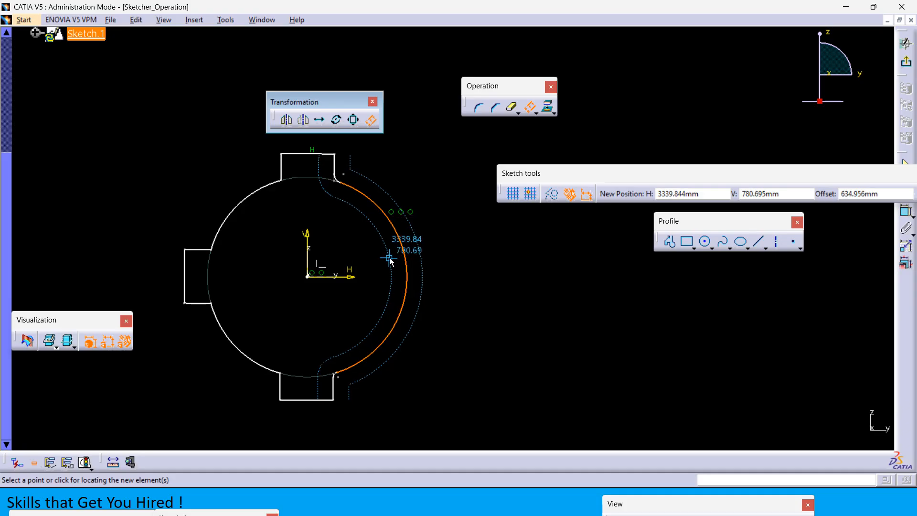
left_click(389, 257)
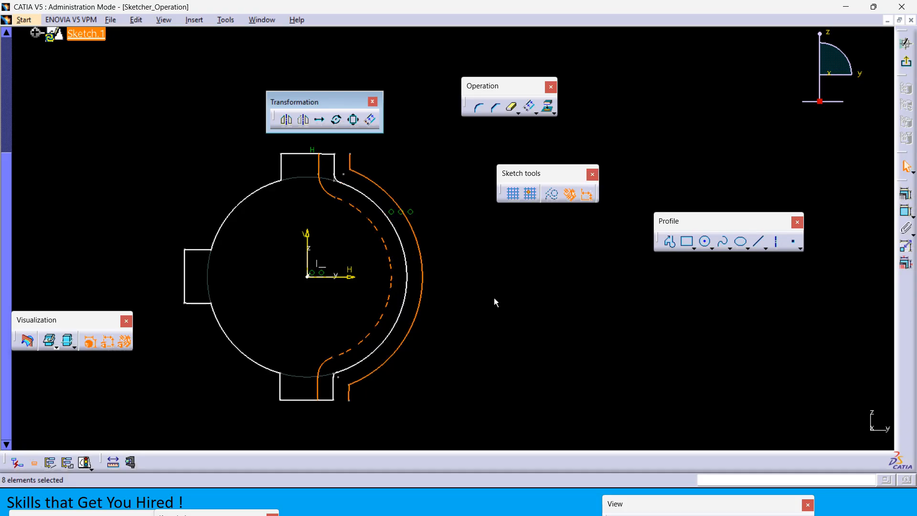
key("ctrl+z")
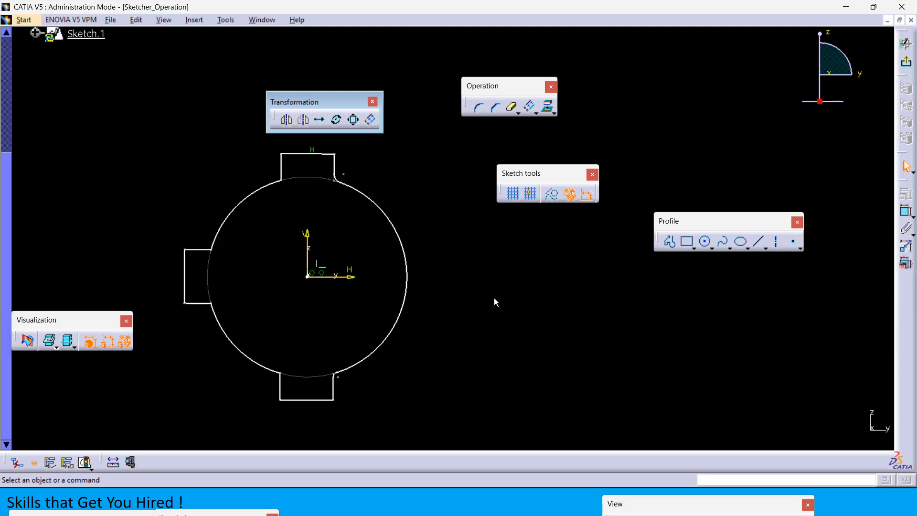
- Offset the whole tabbed profile to both sides by about 635 mm from its right arc, using point propagation
left_click(371, 119)
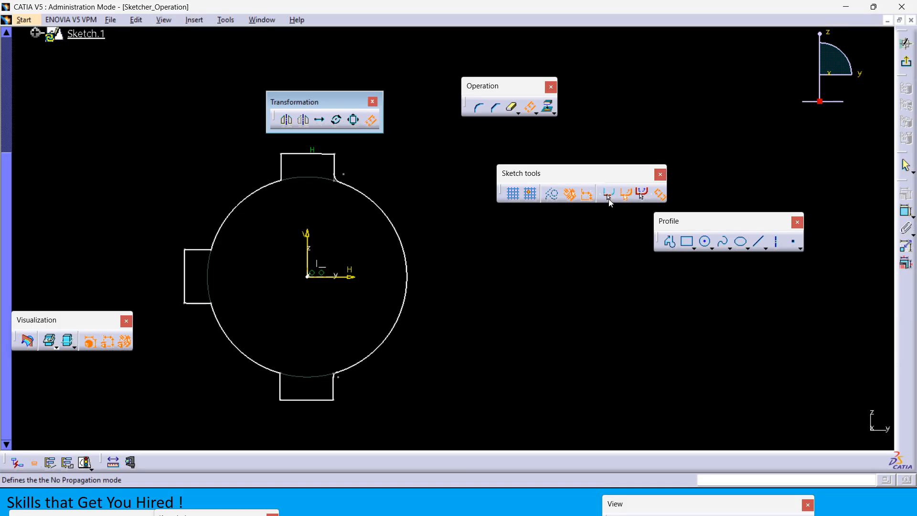
left_click(642, 193)
left_click(405, 237)
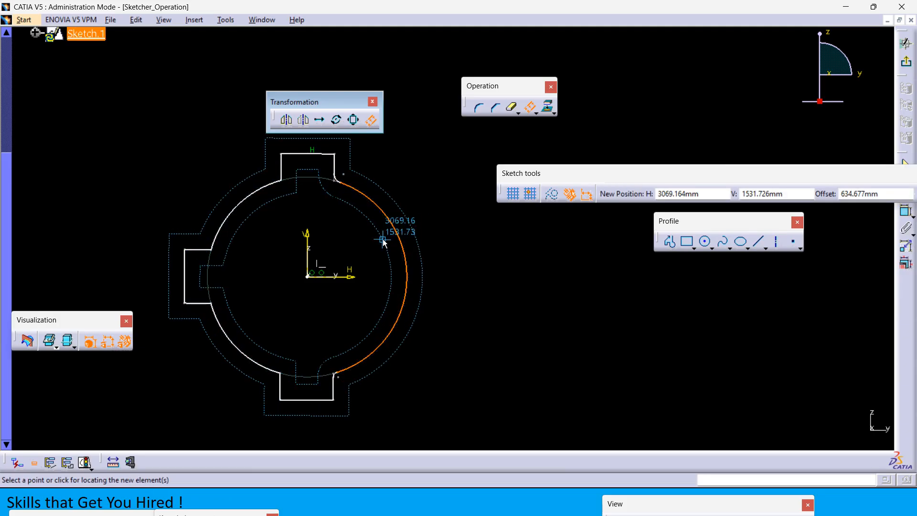
left_click(383, 242)
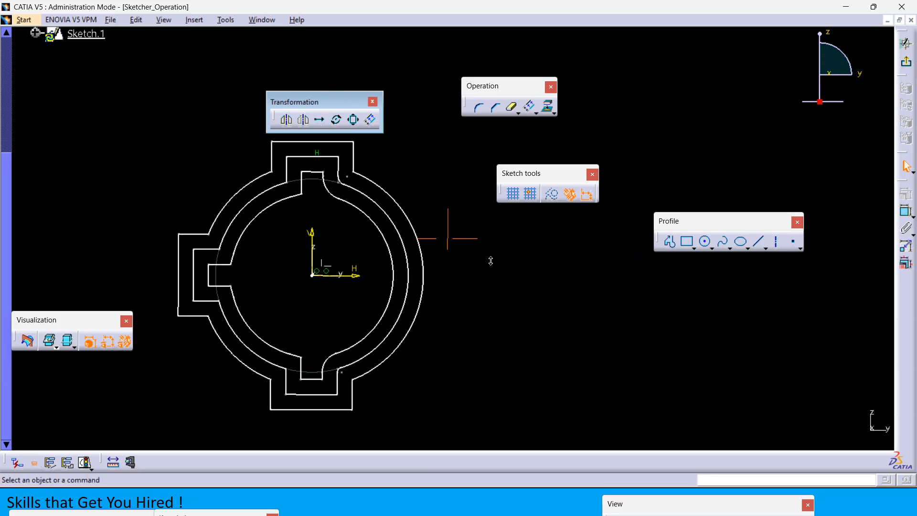
middle_click_drag(491, 260, 500, 290)
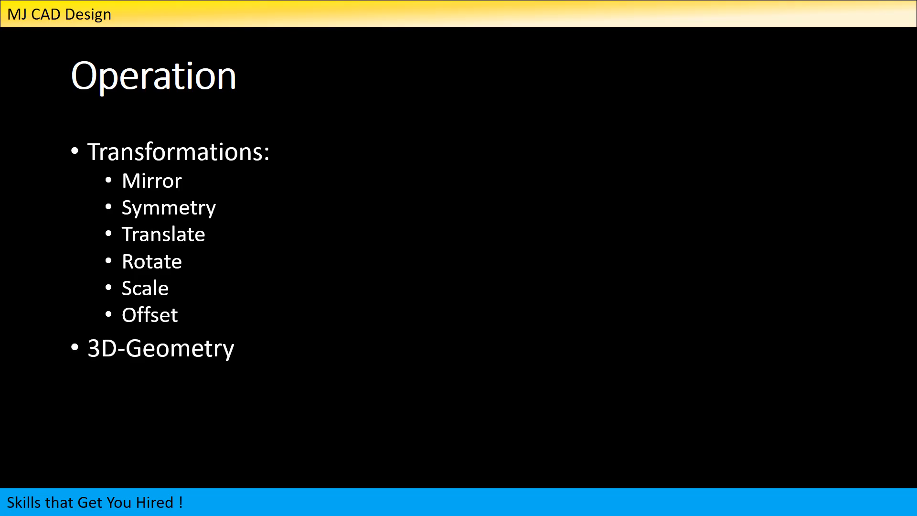
- Undo the both-side offset of the whole tabbed profile
key("alt+Tab")
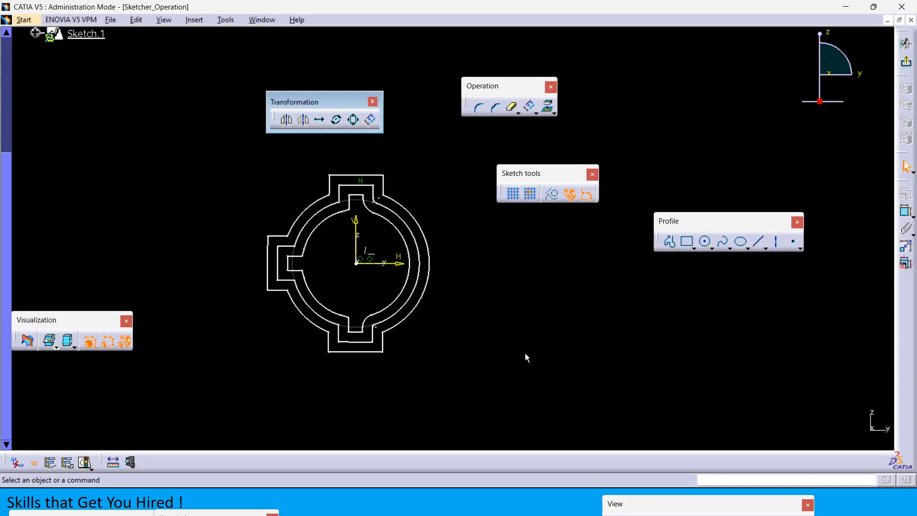
mouse_move(506, 383)
left_mouse_down()
mouse_move(206, 174)
mouse_move(201, 154)
left_mouse_up()
left_click(582, 323)
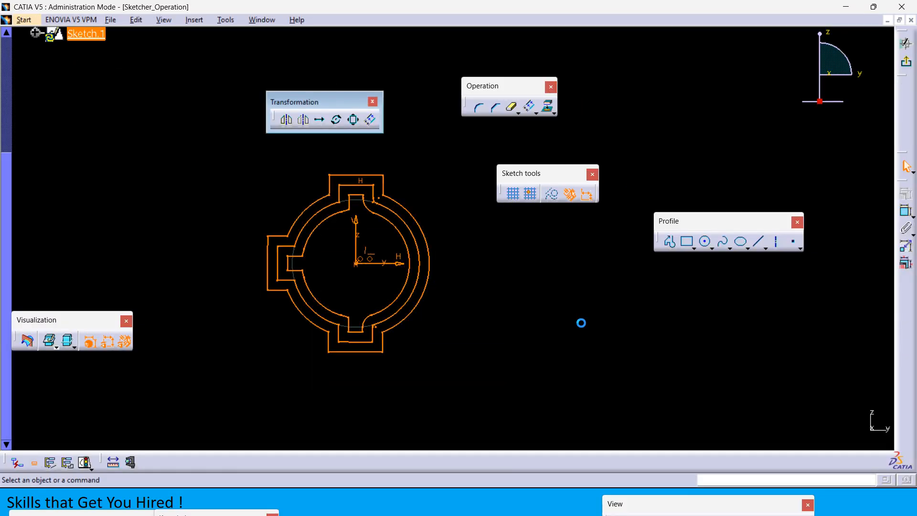
key("ctrl+a")
left_click(547, 312)
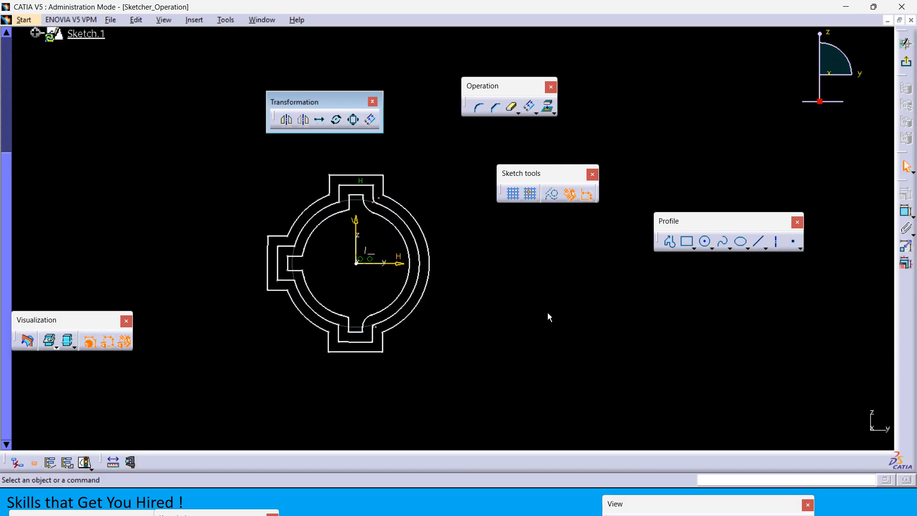
key("ctrl+a")
key("ctrl+z")
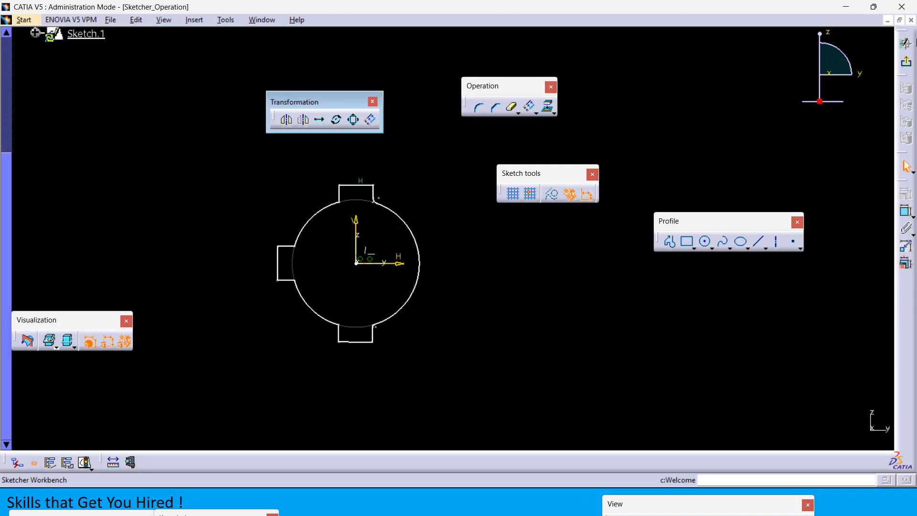
- Exit the sketch and extrude the tabbed profile as a pad with a length of 1500 mm
left_click(905, 43)
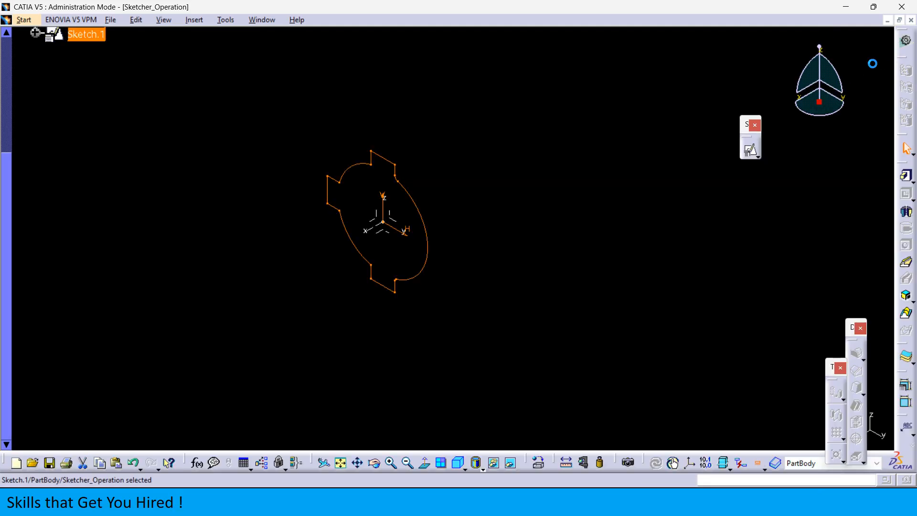
left_click(905, 180)
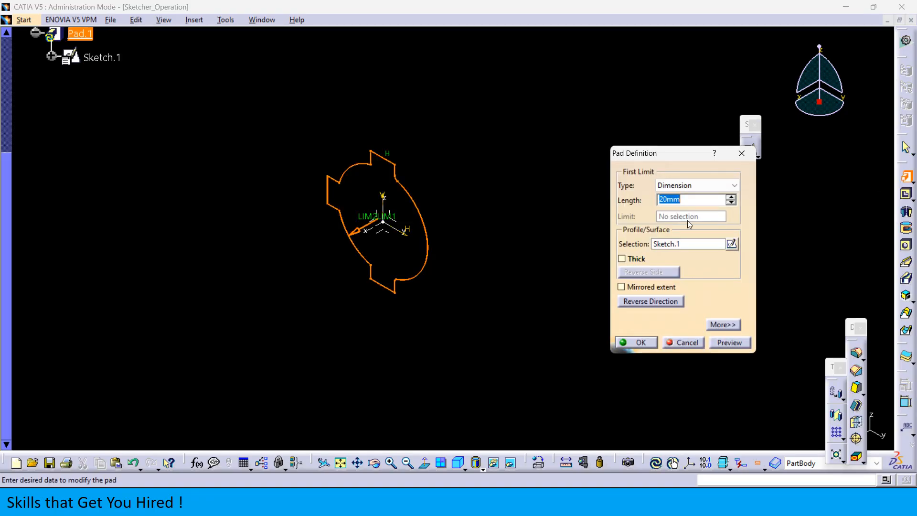
type("1500")
key("Return")
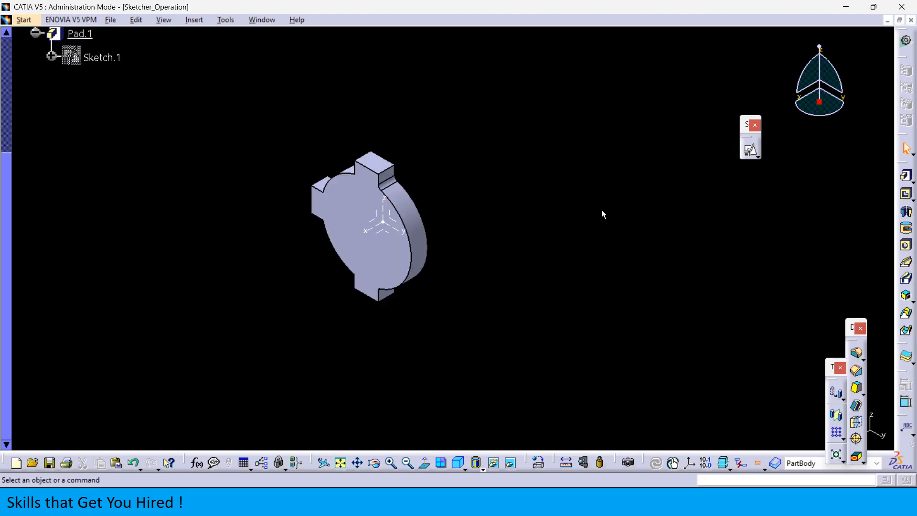
- Create a positioned sketch on the front face of the pad
left_click(263, 19)
left_click(306, 95)
left_click(751, 151)
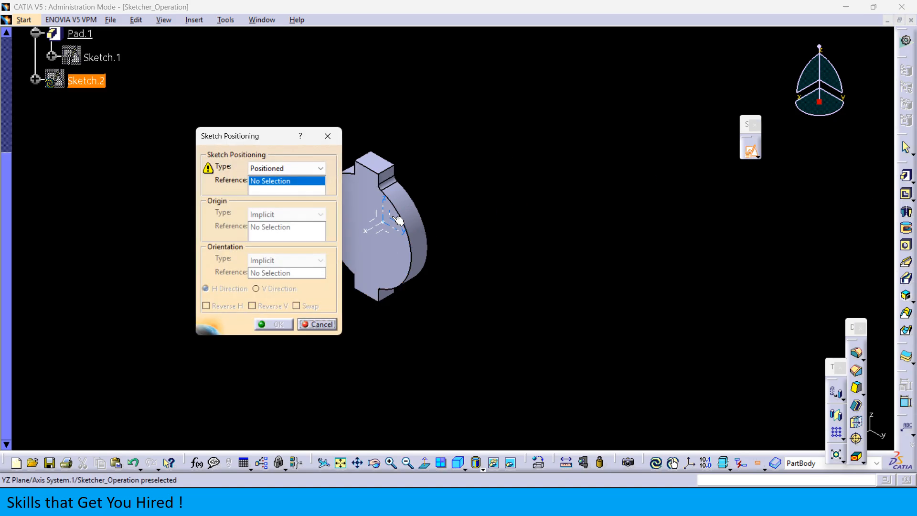
left_click(386, 262)
left_click(270, 324)
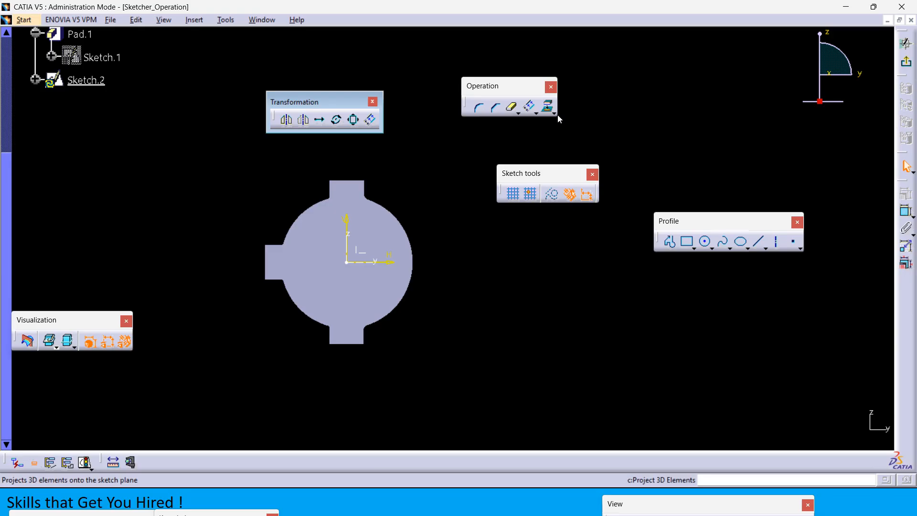
- Project the pad's right arc edge onto the sketch plane and try projecting the already selected projection again
left_click(555, 114)
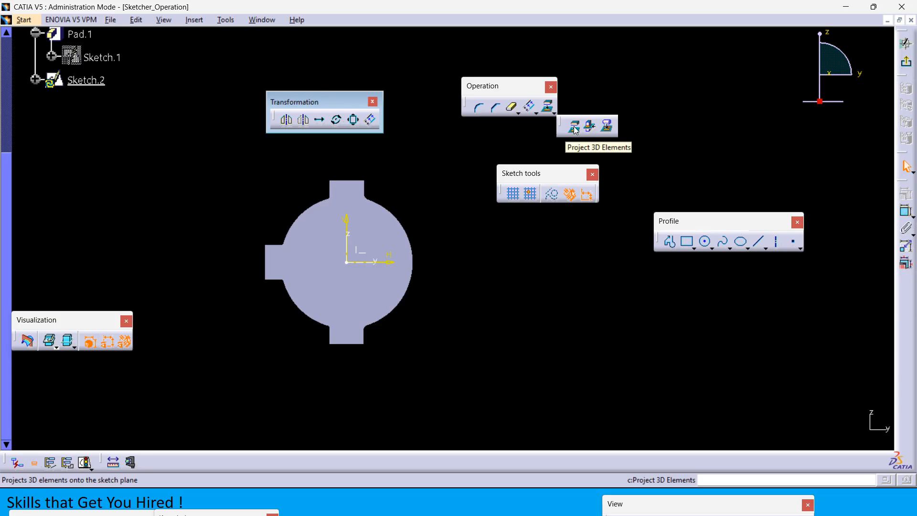
left_click(574, 126)
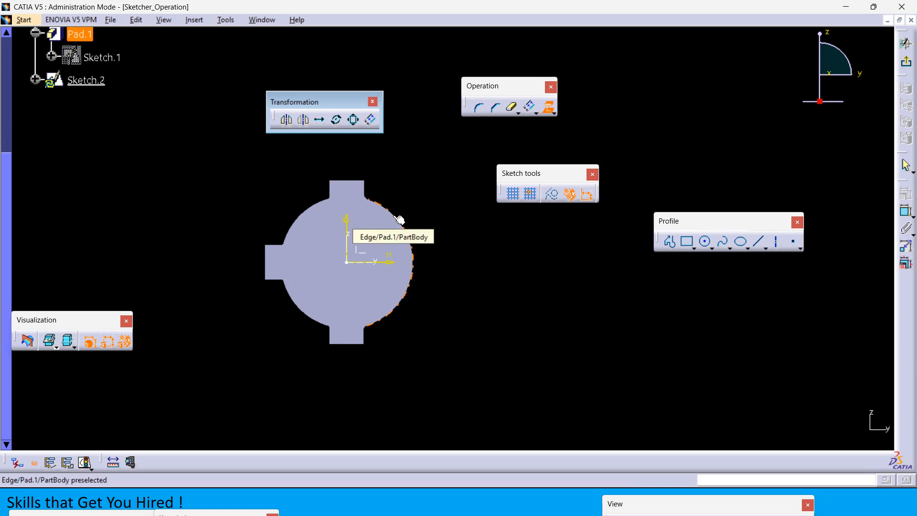
middle_click_drag(420, 235, 429, 210)
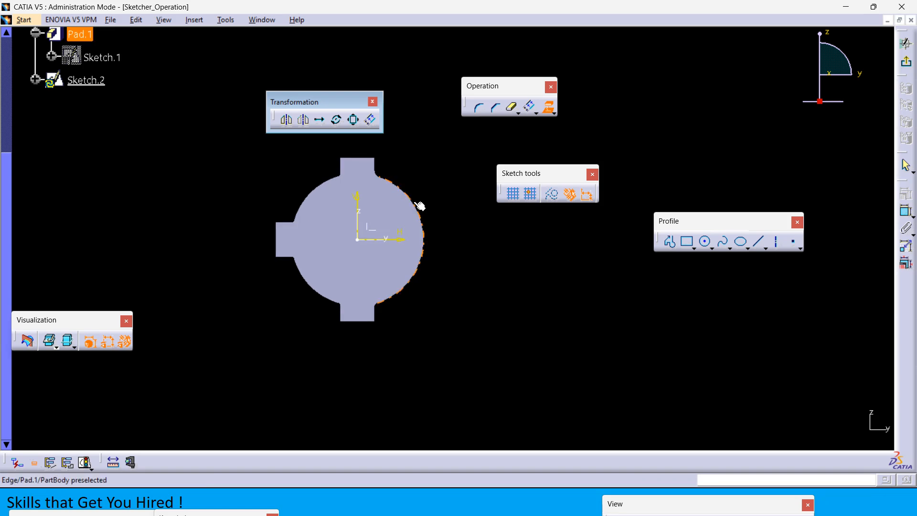
left_click(419, 206)
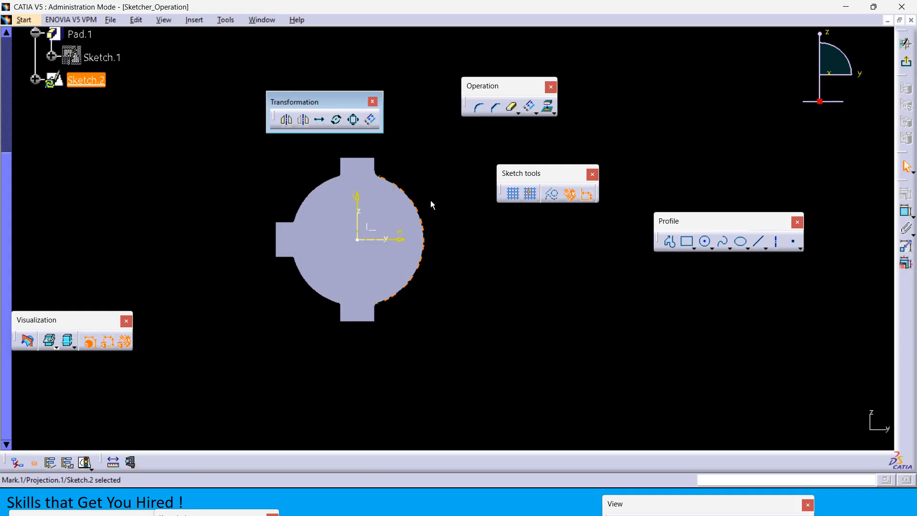
left_click(548, 107)
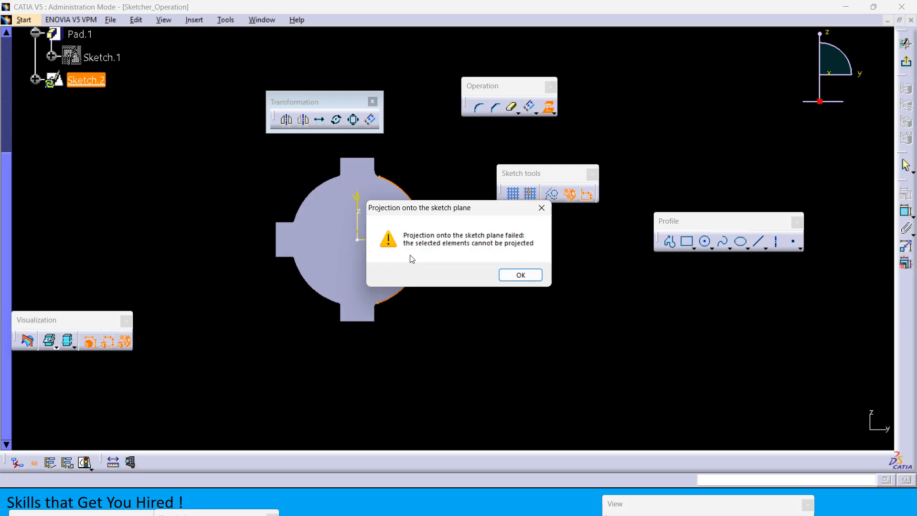
left_click(521, 275)
left_click(499, 303)
- Project the right side edge of the pad's top tab and its adjoining fillet onto the sketch plane
mouse_move(433, 232)
middle_mouse_down()
mouse_move(450, 222)
mouse_move(446, 211)
middle_mouse_up()
mouse_move(425, 175)
middle_mouse_down()
mouse_move(457, 197)
mouse_move(436, 182)
mouse_move(442, 163)
middle_mouse_up()
left_click(544, 109)
left_click(400, 176)
left_click(456, 161)
left_click(548, 107)
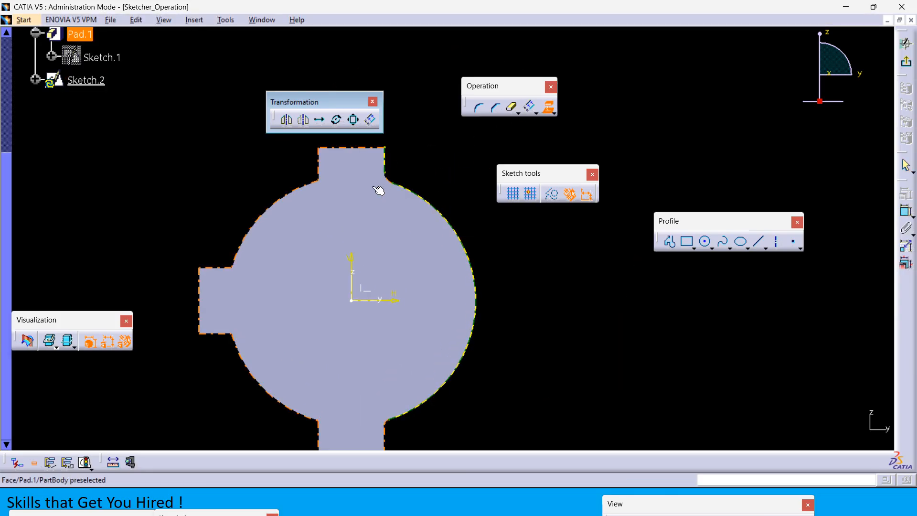
left_click(387, 182)
- Delete all the projected edges from the sketch
middle_click_drag(563, 271, 535, 271)
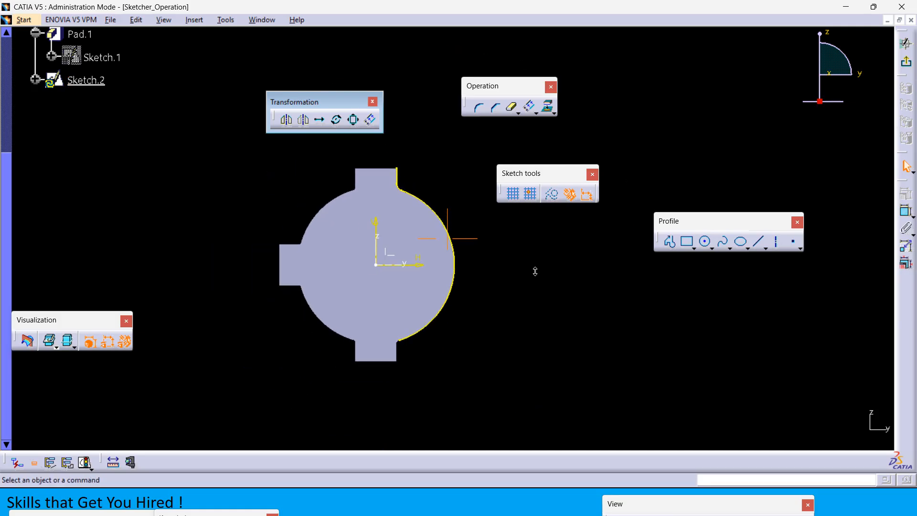
mouse_move(555, 351)
left_mouse_down()
mouse_move(328, 161)
mouse_move(354, 139)
left_mouse_up()
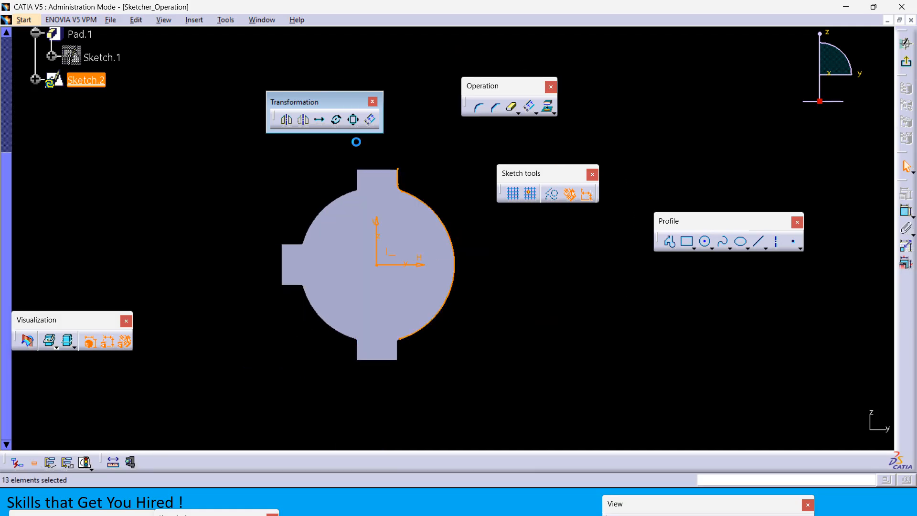
left_click(361, 148)
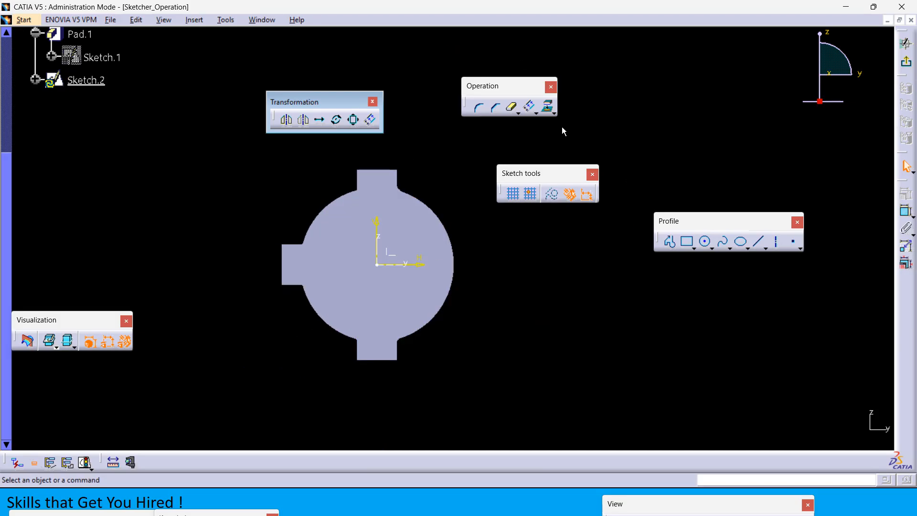
- Project the outline of the pad's front face onto the sketch plane with Project 3D Elements
left_click(547, 106)
left_click(547, 108)
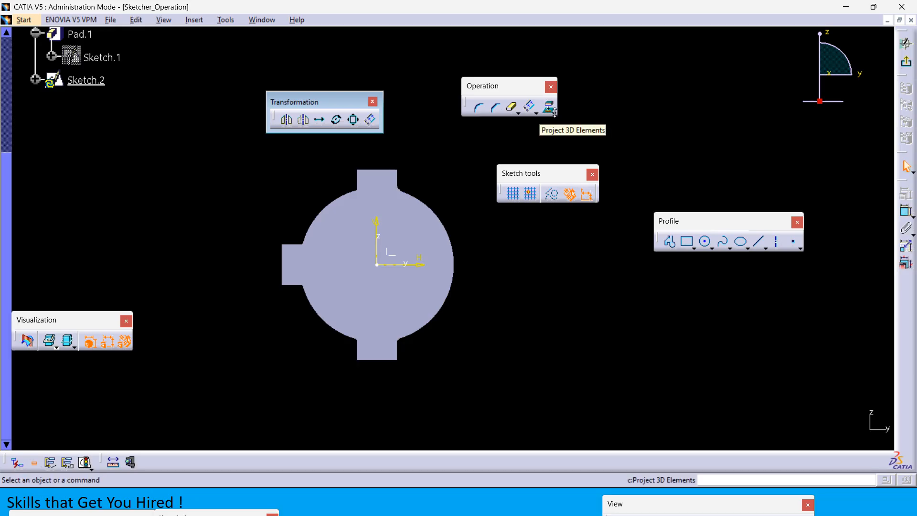
left_click(553, 113)
left_click_drag(558, 125, 501, 154)
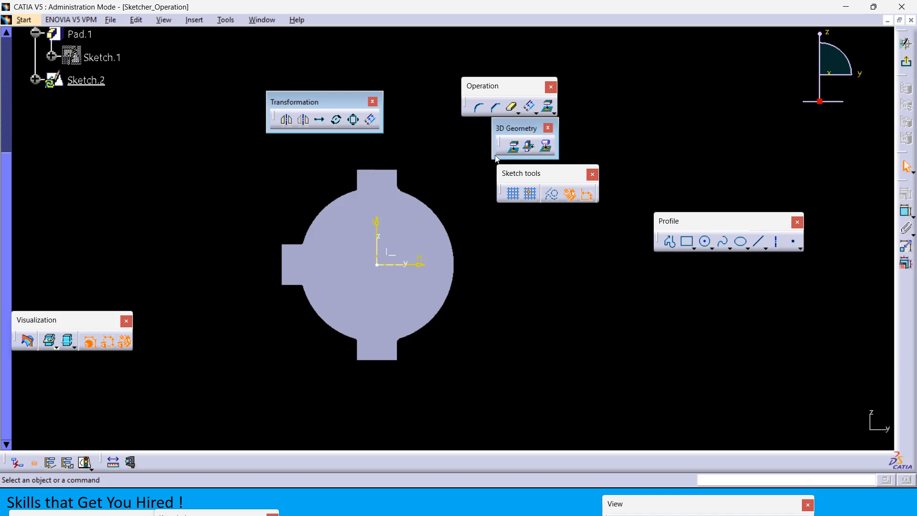
left_click(516, 148)
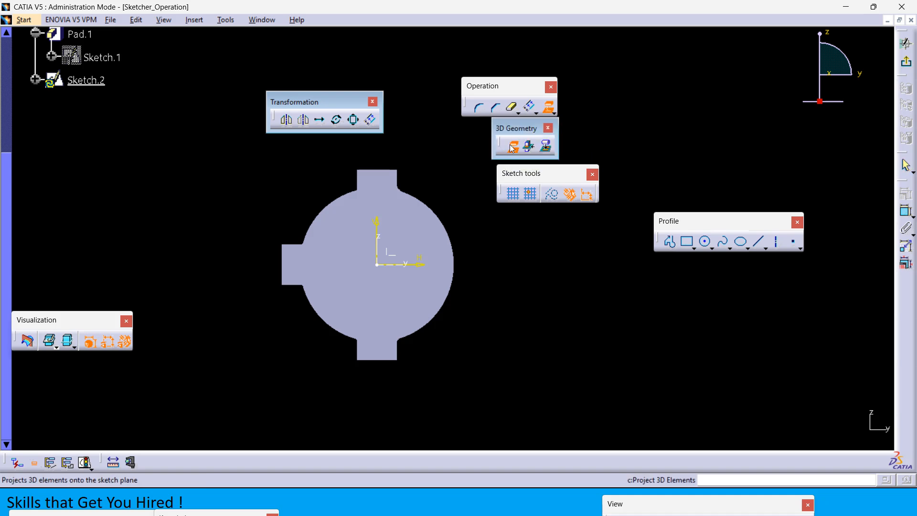
left_click(422, 225)
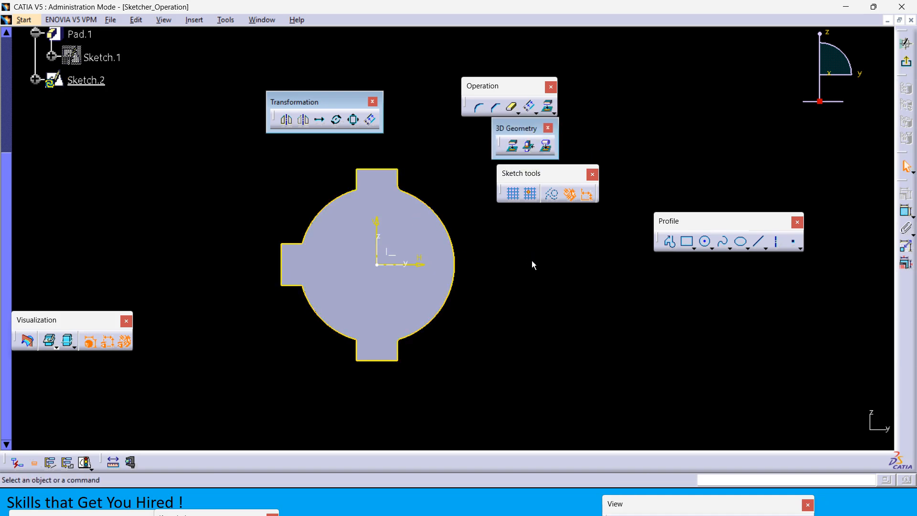
- Select the projected front-face outline as a single element and delete it from the sketch
middle_click_drag(531, 260, 507, 247)
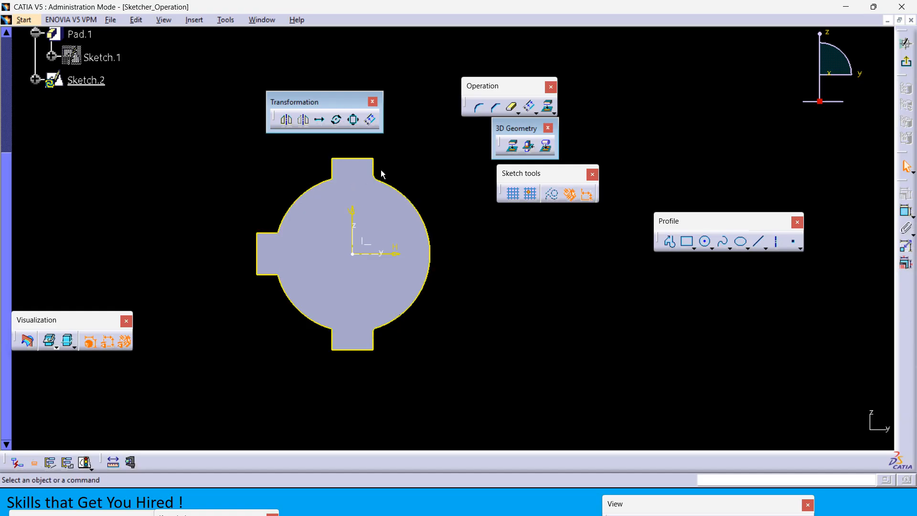
left_click(389, 186)
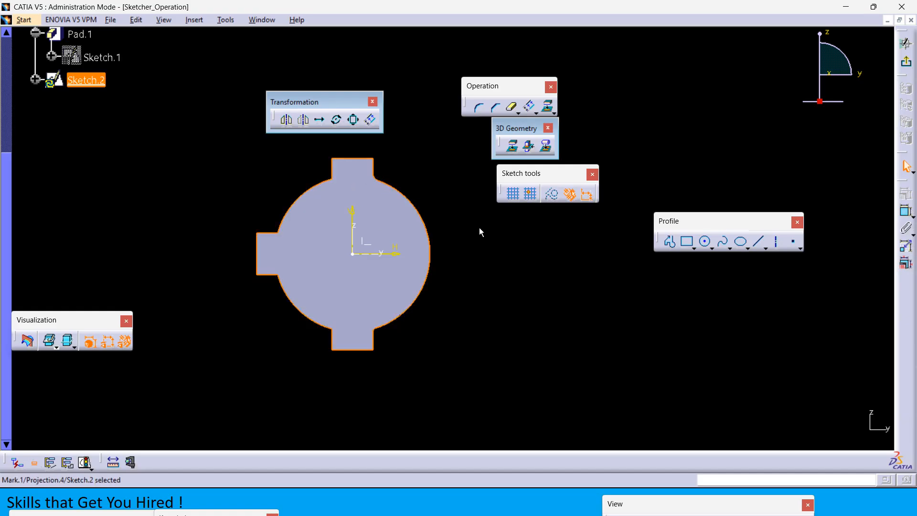
left_click(477, 228)
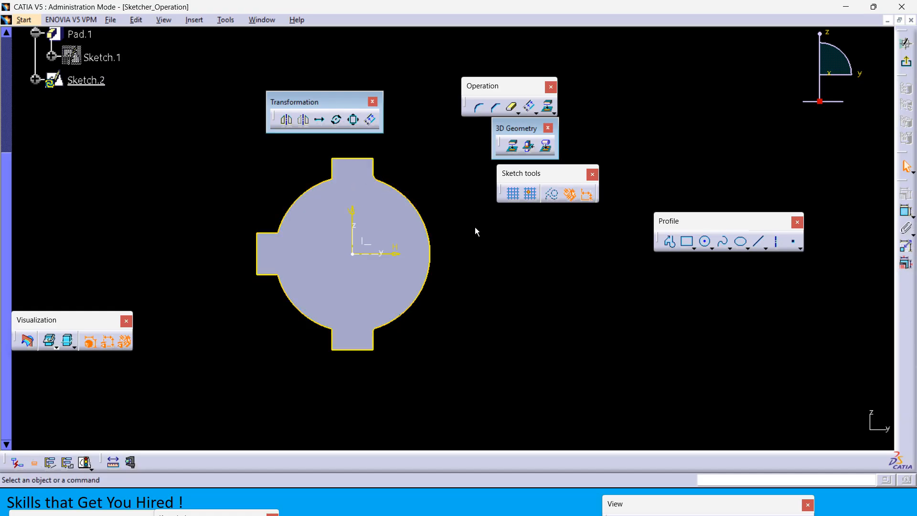
left_click(389, 185)
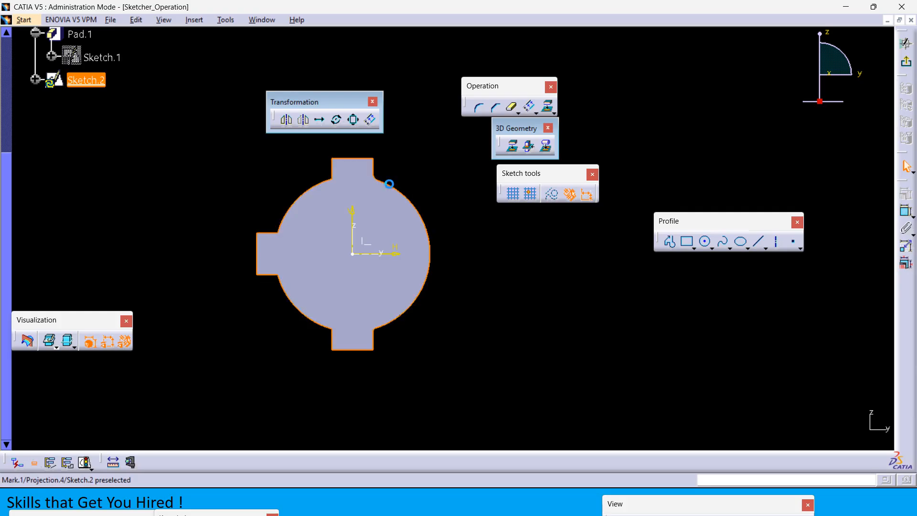
left_click(534, 220)
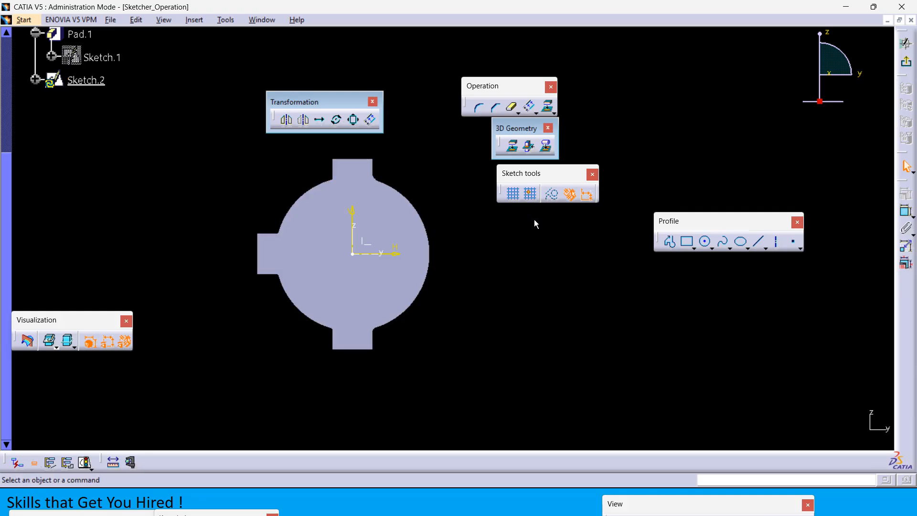
- Project the pad's front face onto the sketch plane again, inspect it from an angle, and exit the sketch
left_click(512, 148)
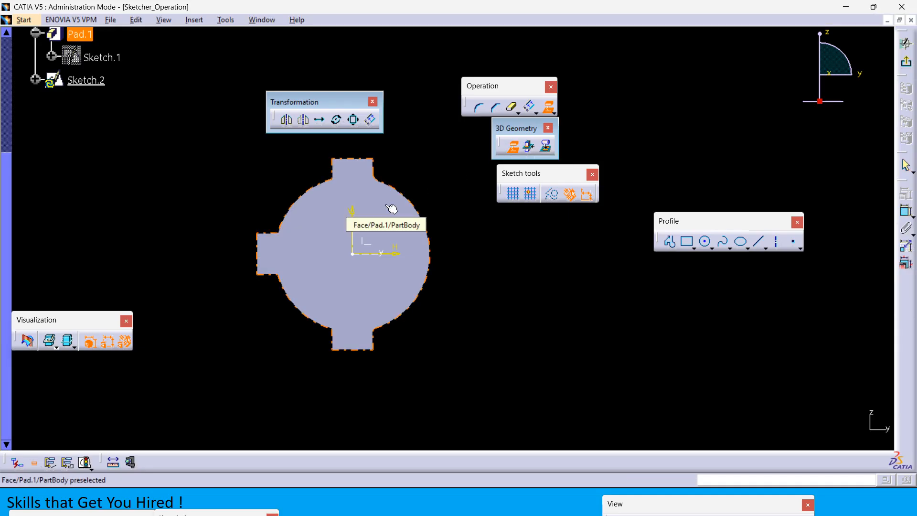
mouse_move(445, 215)
middle_mouse_down()
mouse_move(391, 251)
mouse_move(395, 243)
middle_mouse_up()
left_click(399, 228)
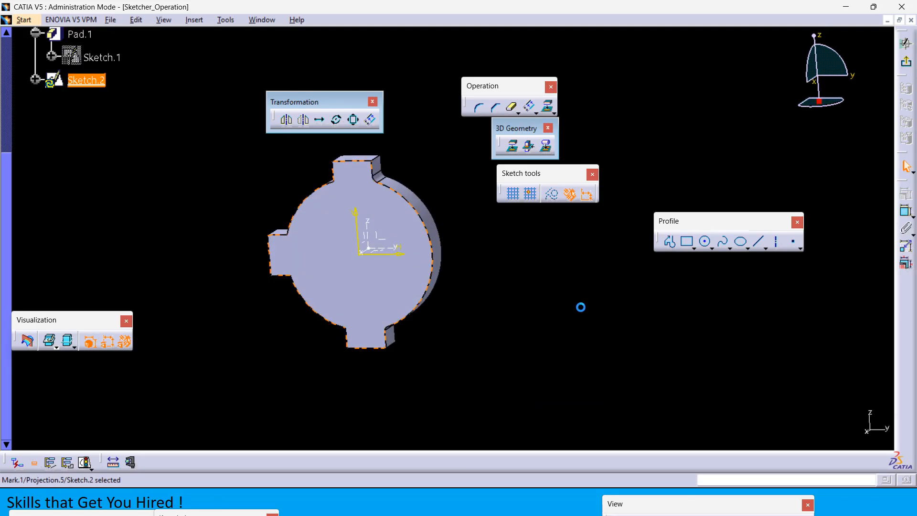
mouse_move(506, 278)
middle_mouse_down()
mouse_move(426, 309)
mouse_move(425, 263)
middle_mouse_up()
middle_click_drag(500, 287, 500, 308)
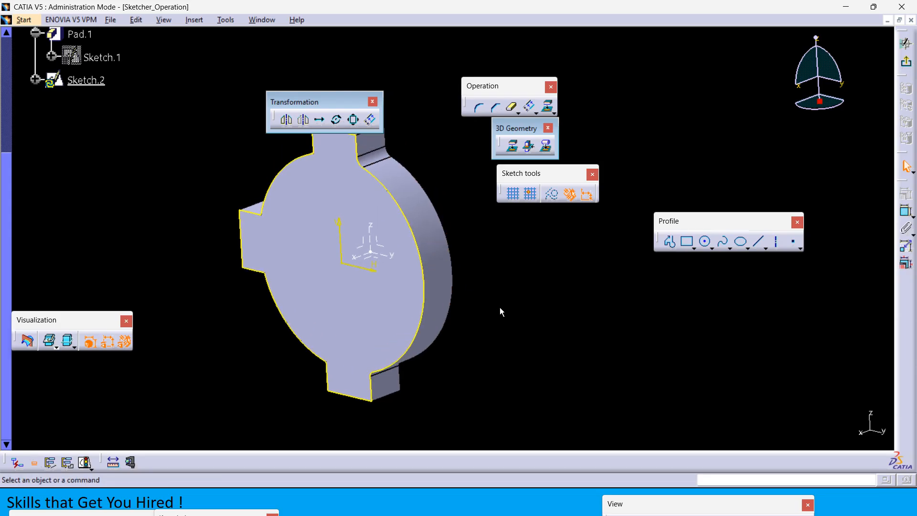
left_click(906, 61)
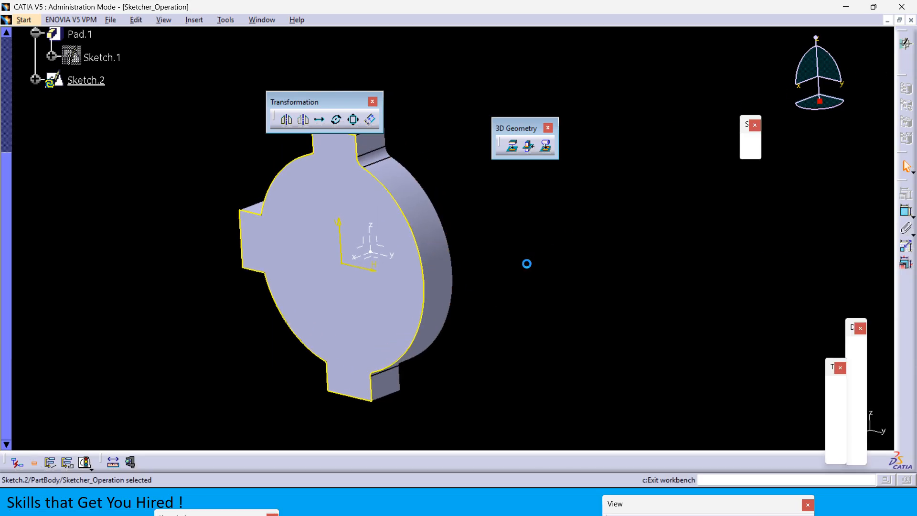
- Create a positioned sketch on the yz plane behind the pad's front face
middle_click_drag(525, 266, 487, 231)
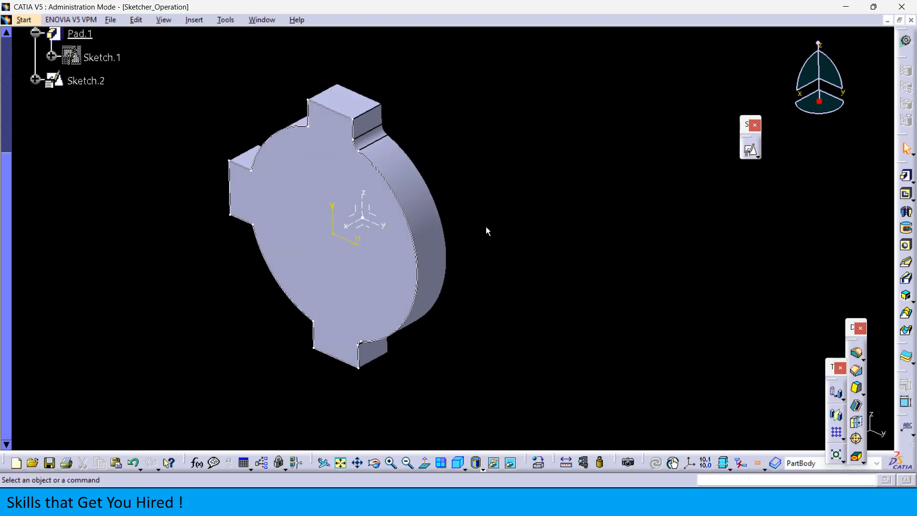
left_click(378, 215)
left_click(751, 150)
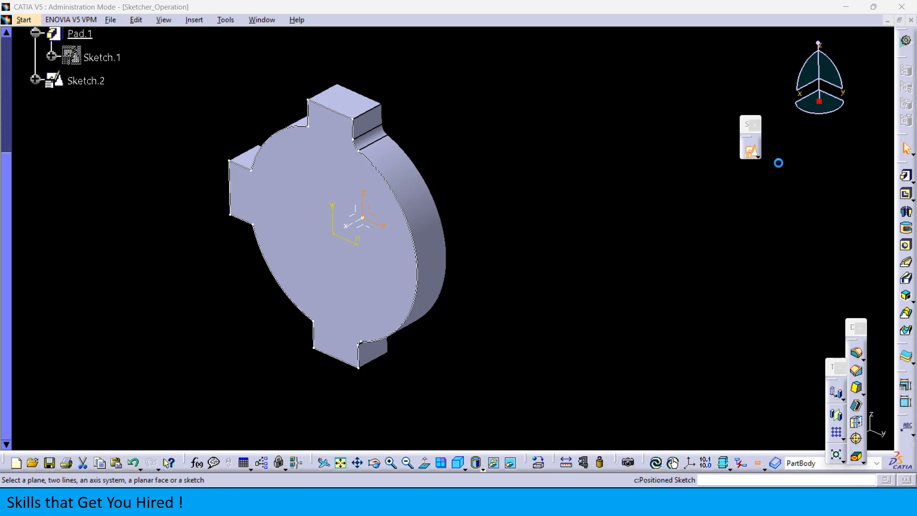
left_click(271, 324)
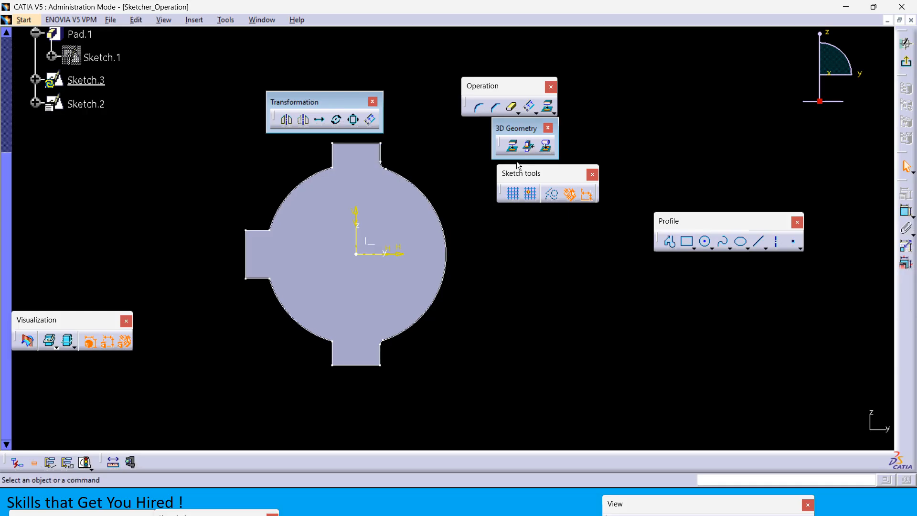
- Project the pad's front-face outline onto the yz-plane sketch and view it from an angle
left_click(510, 144)
left_click(389, 206)
middle_click_drag(493, 260, 445, 203)
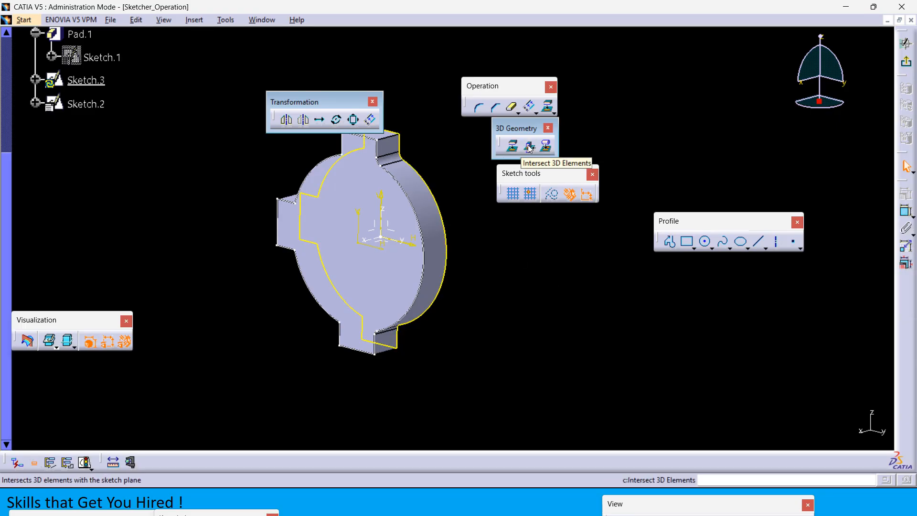
- Delete the projected outline from the yz-plane sketch and exit the sketch
middle_click_drag(547, 255, 530, 345)
left_click_drag(449, 401, 230, 109)
left_click(231, 104)
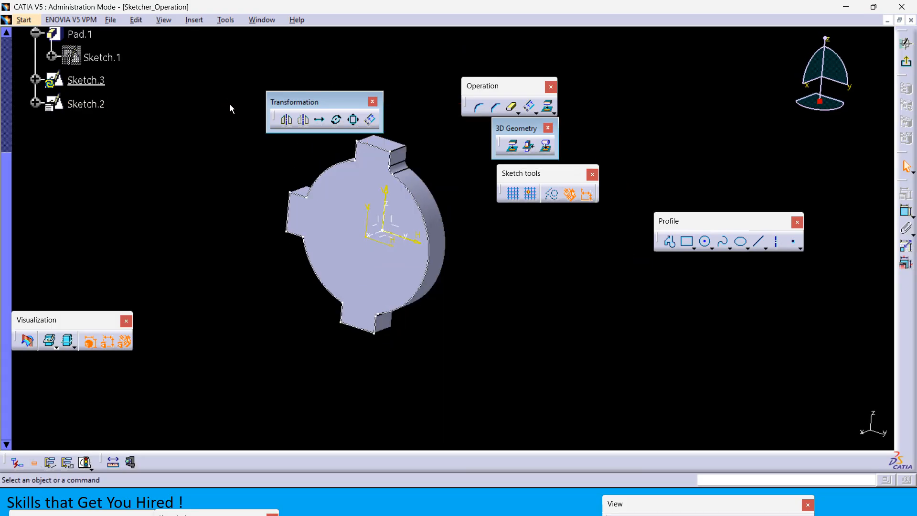
left_click(906, 61)
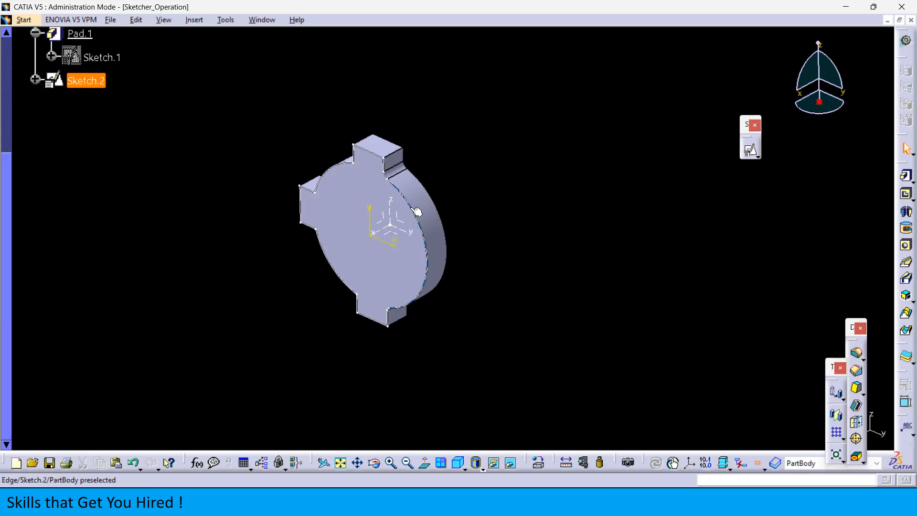
- Delete Sketch.2 from the part
right_click(93, 84)
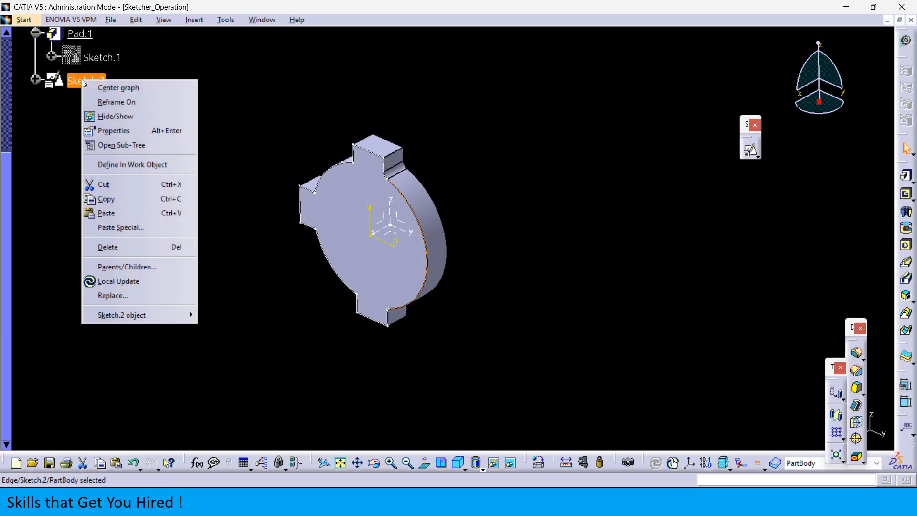
left_click(109, 247)
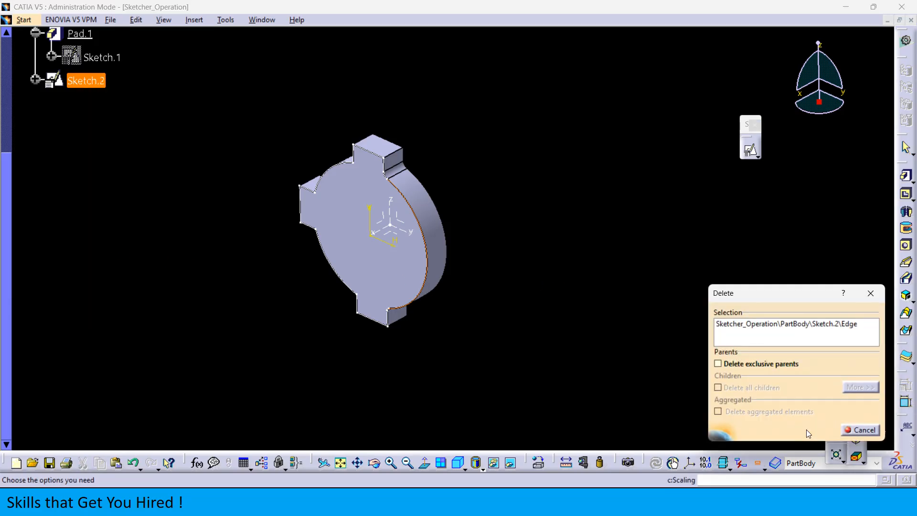
left_click(807, 430)
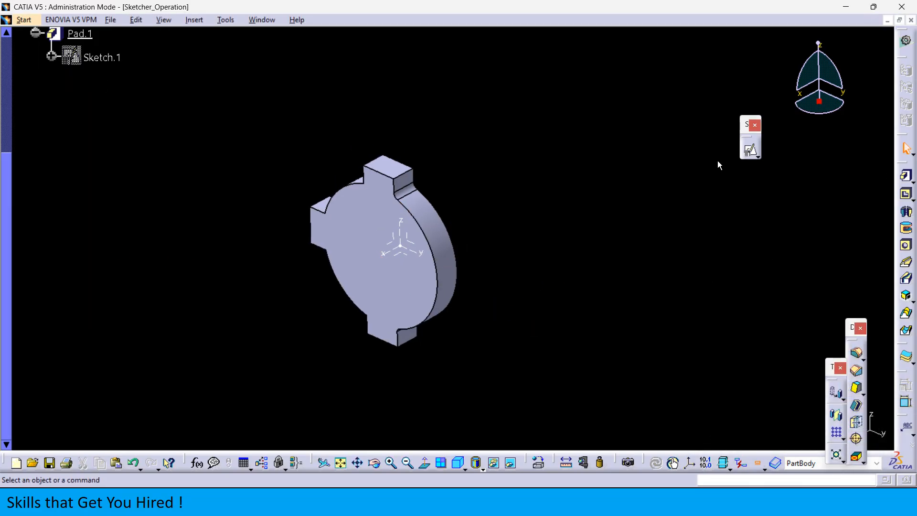
left_click(749, 151)
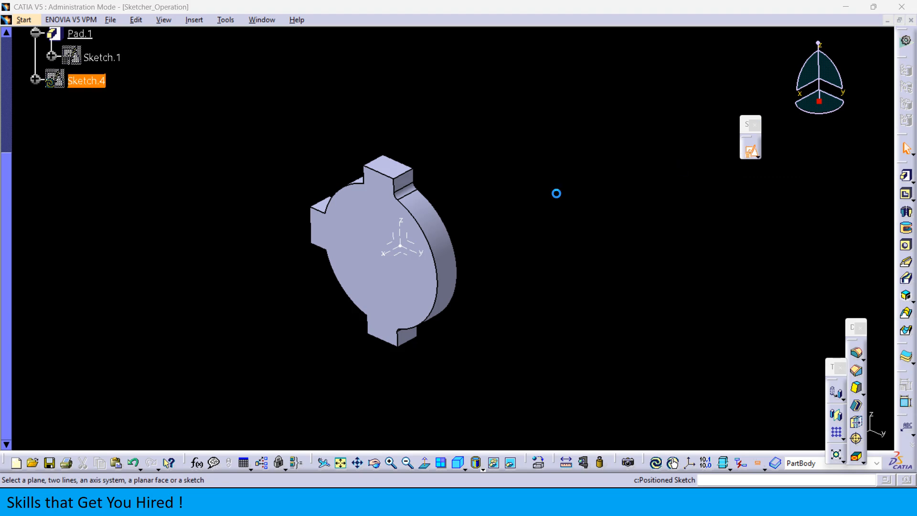
left_click(425, 257)
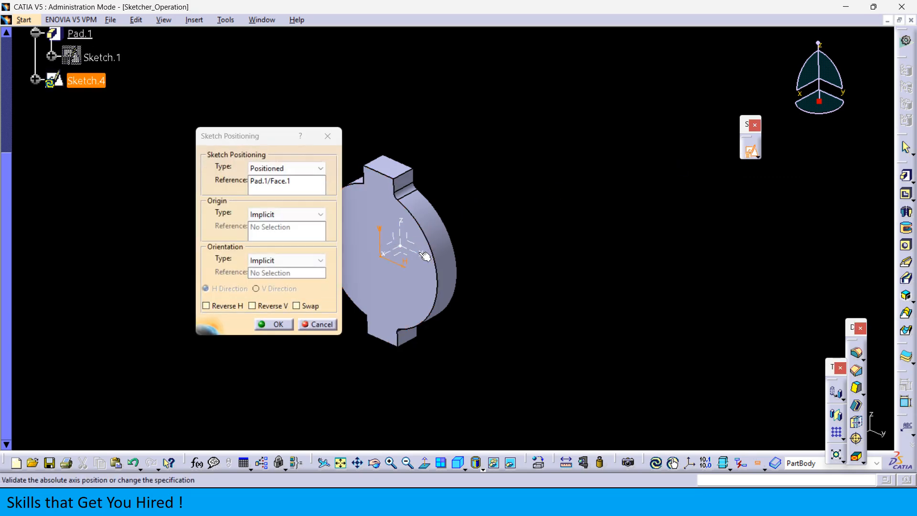
left_click(747, 152)
- Create a positioned sketch on the zx plane that cuts through the pad
left_click(747, 152)
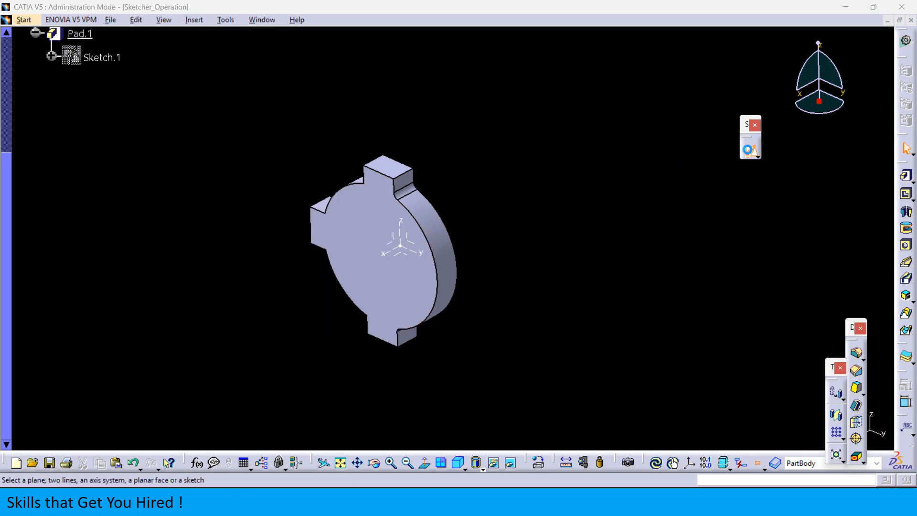
left_click(393, 242)
left_click(289, 324)
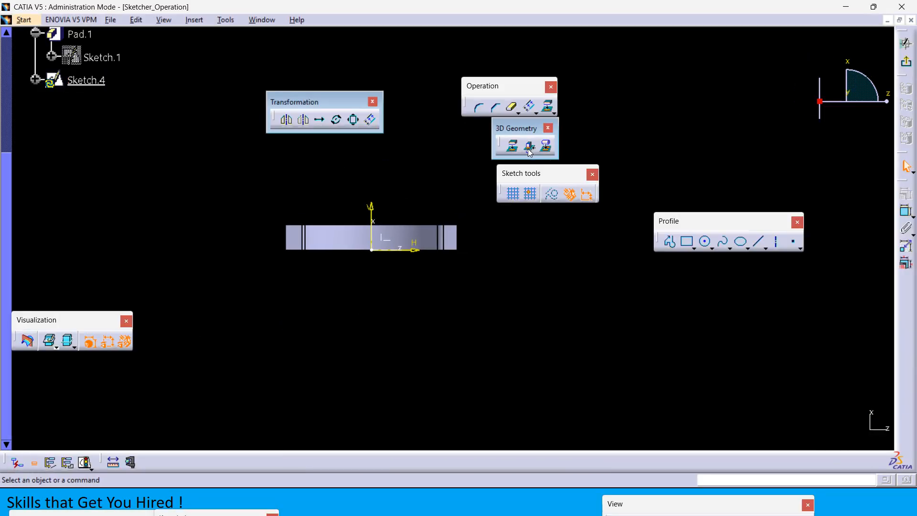
- Try to intersect the pad with the sketch plane using Intersect 3D Elements, picking two spots on its curved side
left_click(528, 148)
middle_click_drag(364, 288, 330, 306)
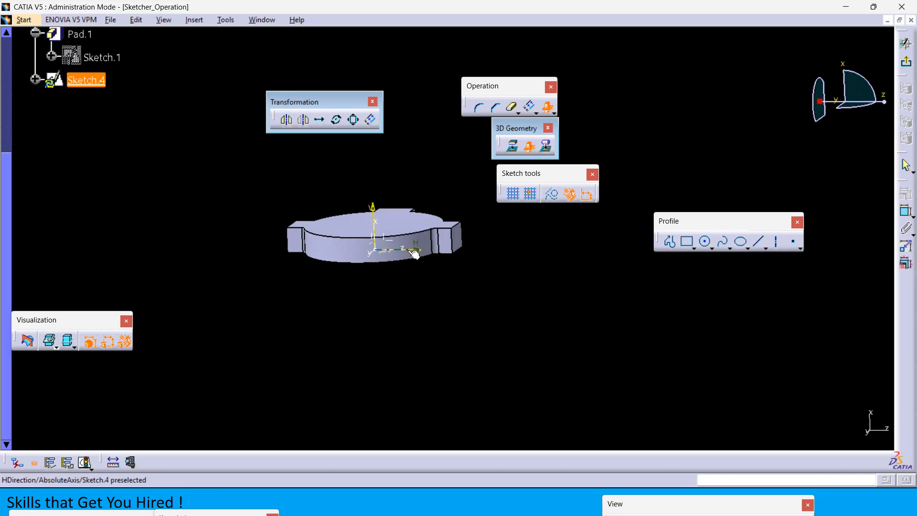
left_click(384, 245)
left_click(517, 275)
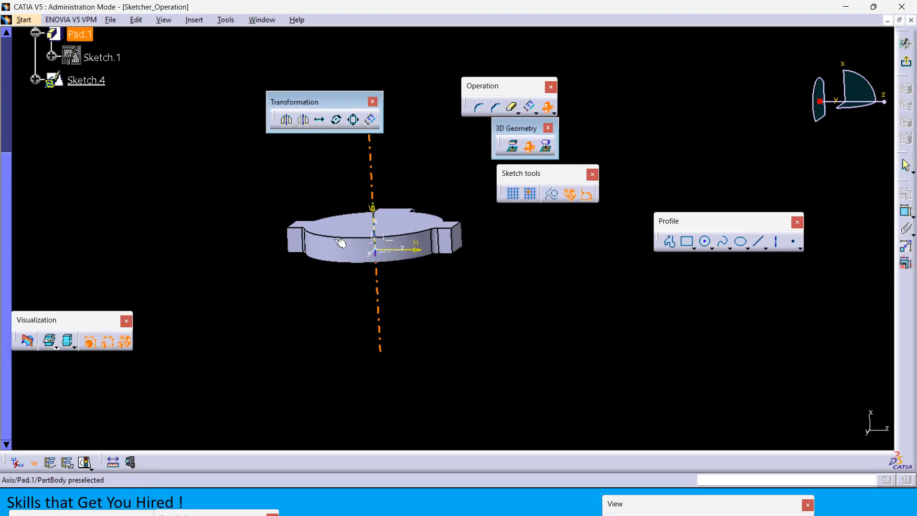
left_click(337, 258)
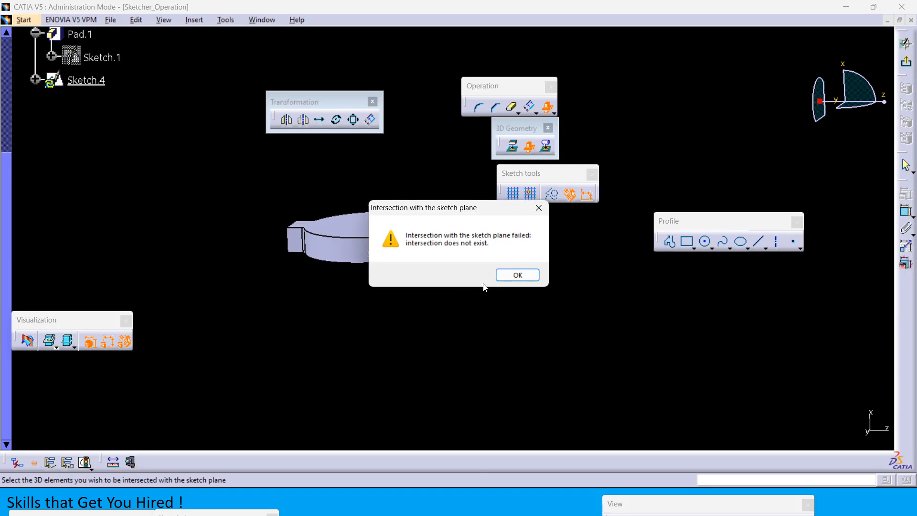
left_click(517, 275)
- Try Intersect 3D Elements again, picking the pad close to the sketch's horizontal axis
middle_click_drag(420, 297, 358, 327)
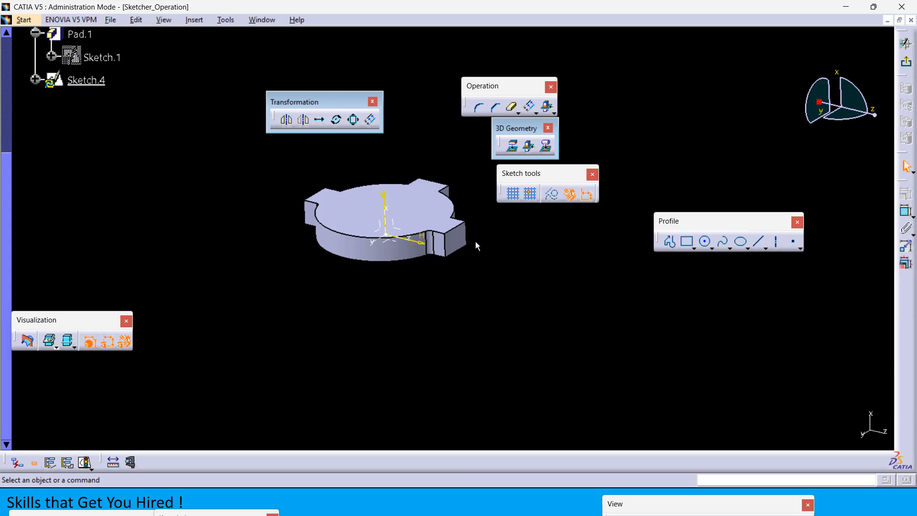
left_click(478, 311)
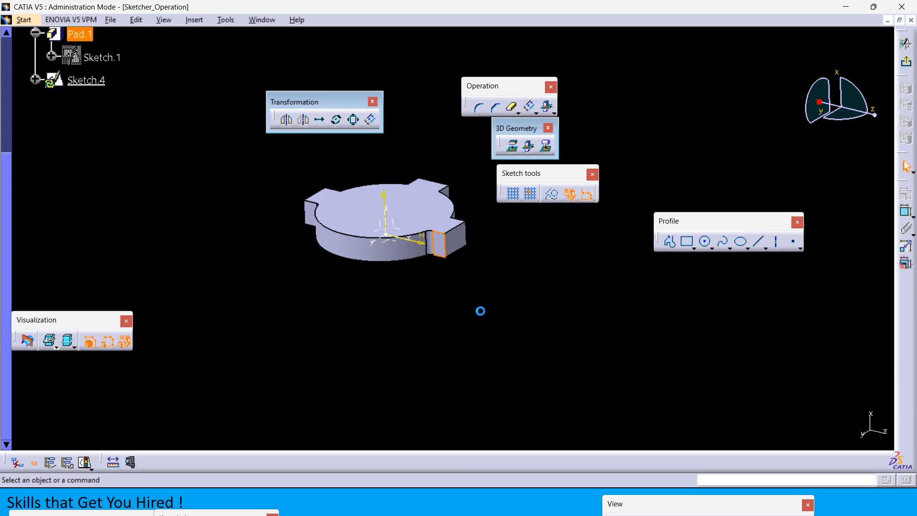
left_click(533, 149)
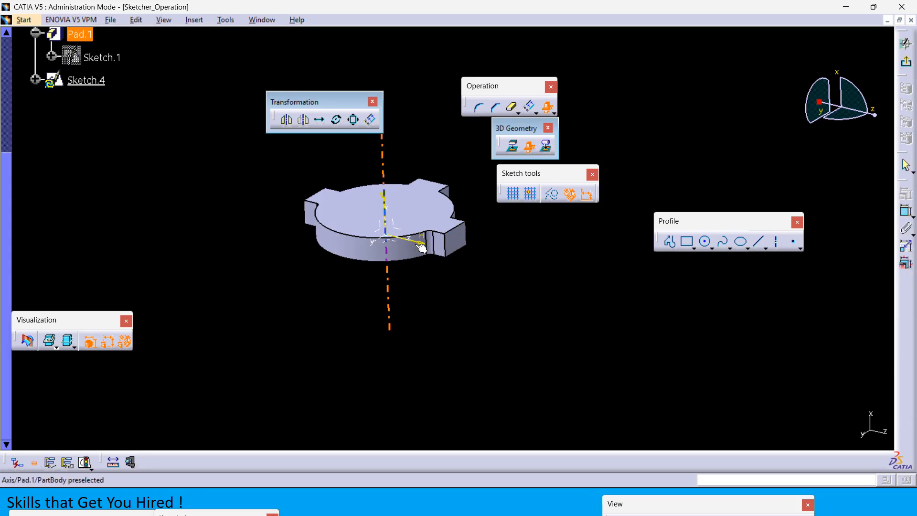
left_click(404, 231)
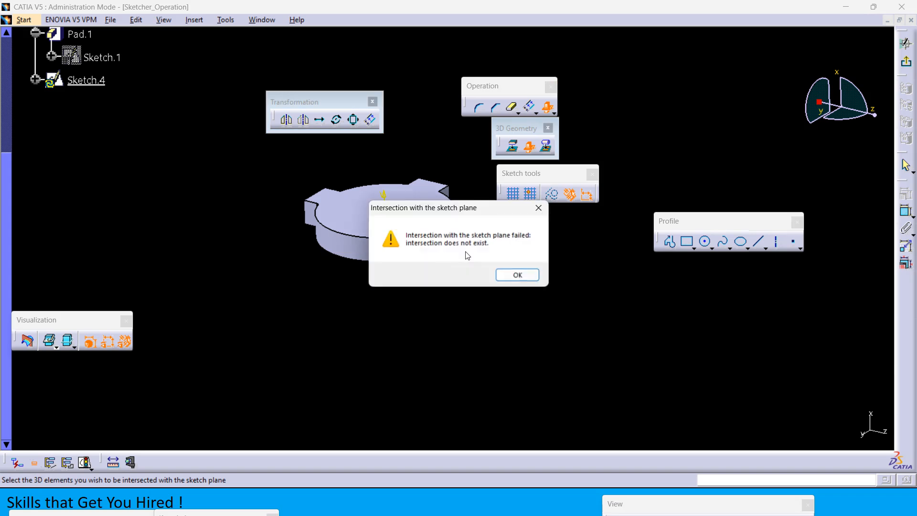
left_click(520, 275)
- Try to intersect the narrow side face of the pad's tab with the sketch plane
left_click(526, 148)
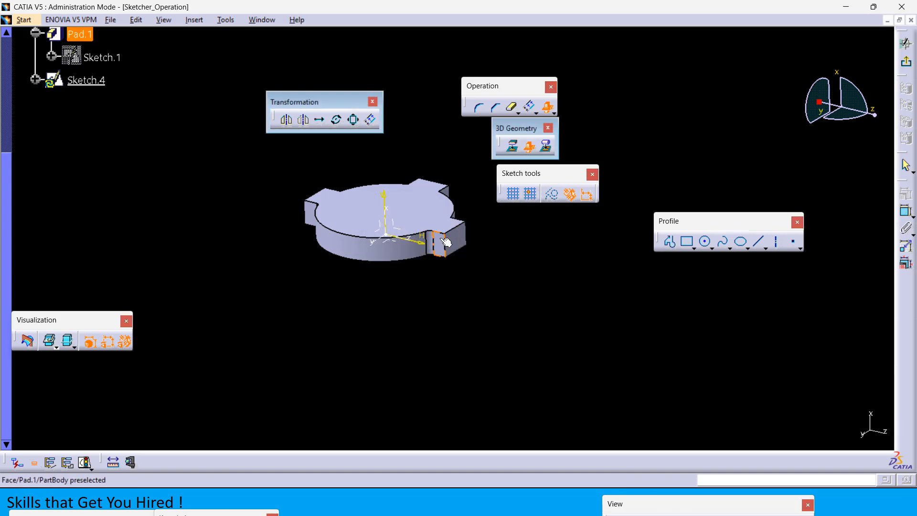
left_click(441, 243)
left_click(523, 275)
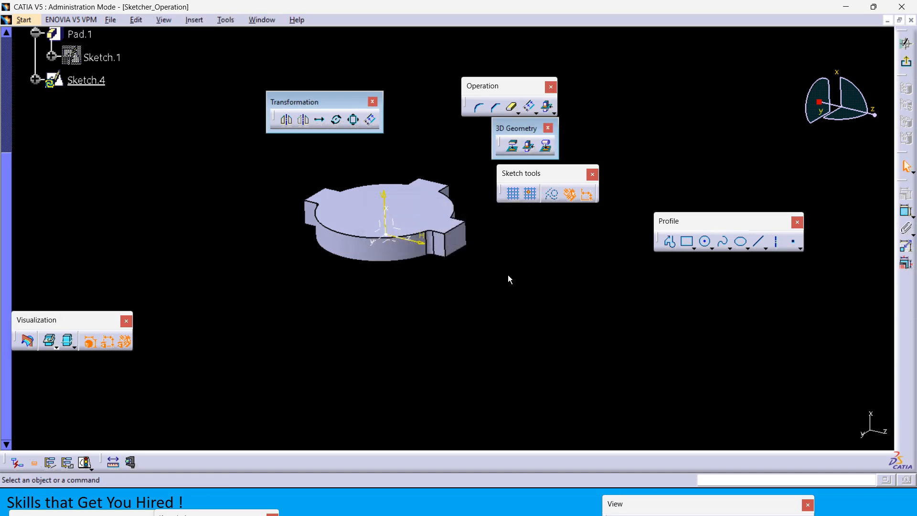
- Exit the sketch and edit the pad so it extends equally on both sides of its sketch plane
left_click(906, 69)
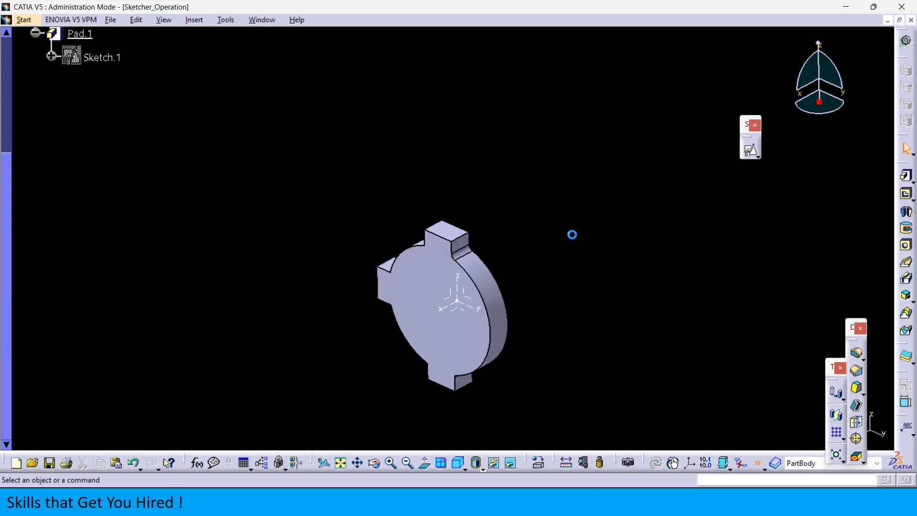
middle_click_drag(574, 246, 468, 191)
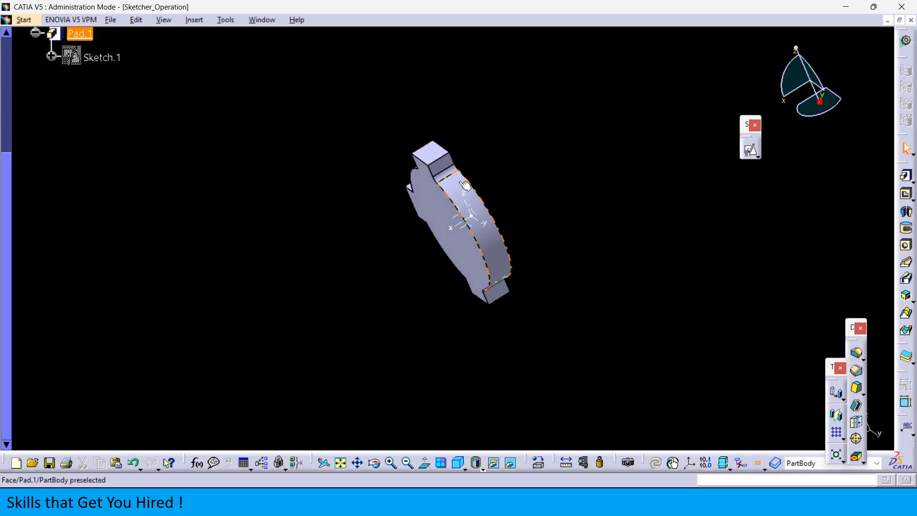
double_click(466, 185)
left_click(621, 287)
left_click(637, 342)
- Create a positioned sketch on the zx plane through the middle of the pad
mouse_move(585, 320)
middle_mouse_down()
mouse_move(594, 311)
mouse_move(582, 317)
middle_mouse_up()
left_click_drag(581, 317, 626, 291)
left_click(751, 152)
mouse_move(599, 246)
middle_mouse_down()
mouse_move(657, 219)
mouse_move(500, 231)
middle_mouse_up()
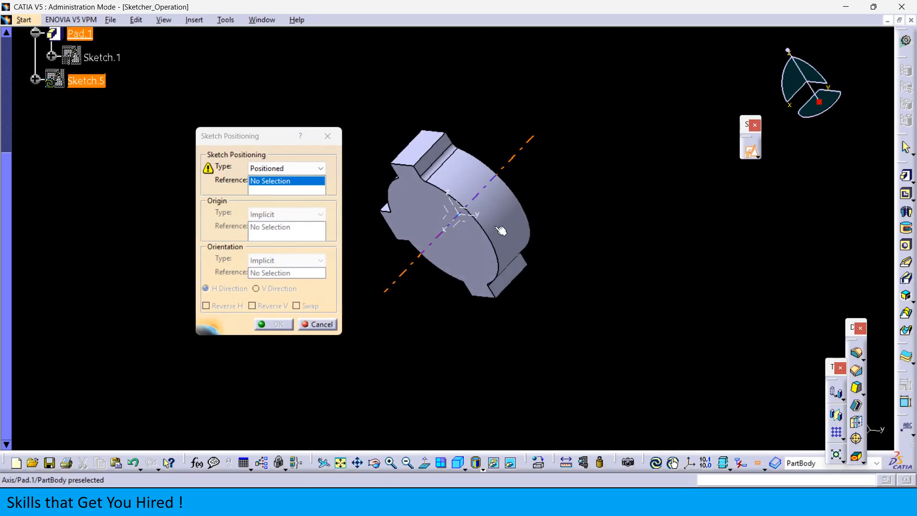
left_click(452, 215)
left_click(280, 320)
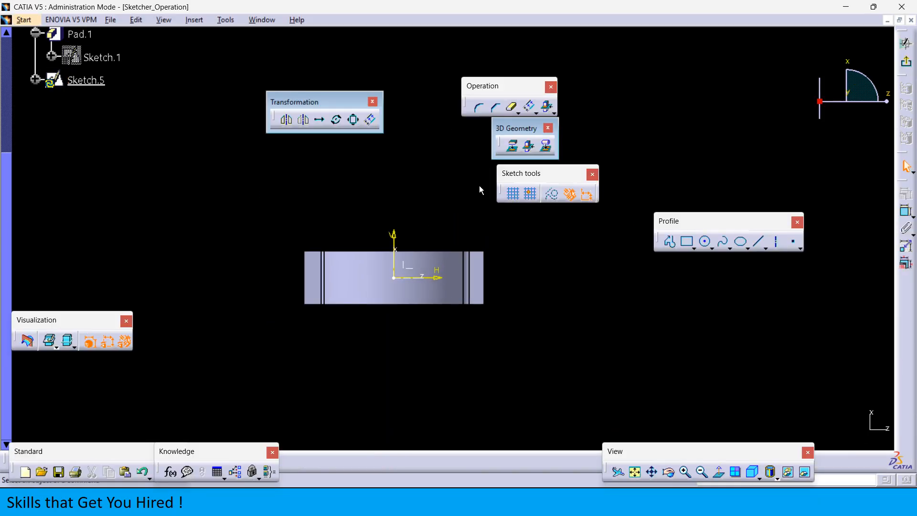
- Try to intersect the pad's curved side face with the sketch plane, and undo it
left_click(528, 148)
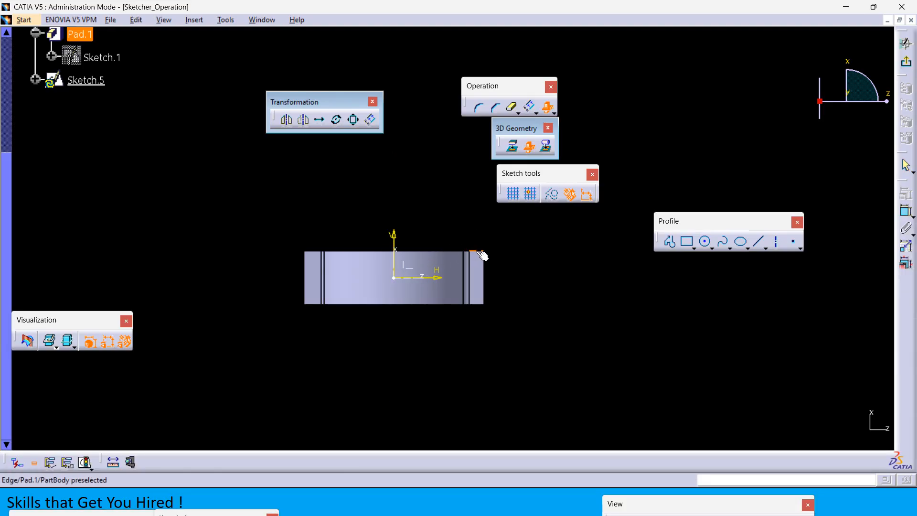
left_click(432, 268)
mouse_move(426, 265)
middle_mouse_down()
mouse_move(366, 302)
mouse_move(415, 272)
middle_mouse_up()
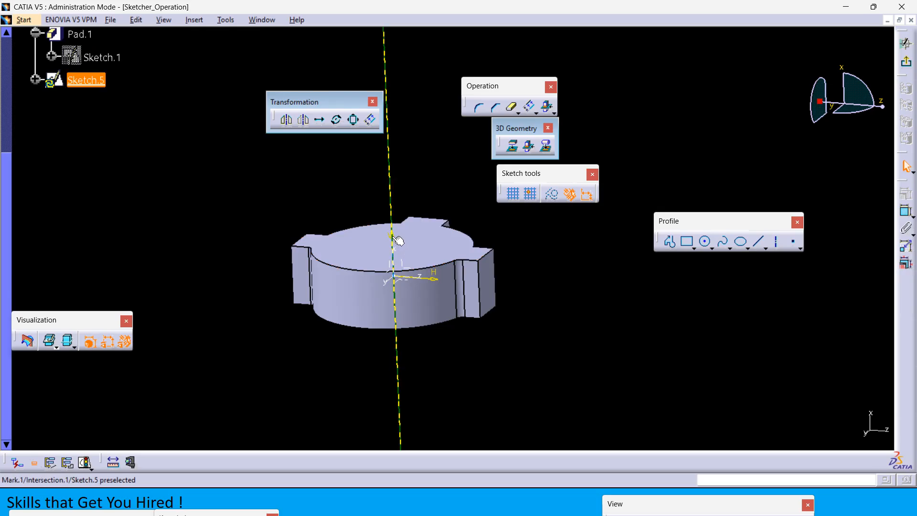
middle_click_drag(407, 165, 409, 168)
key("ctrl+z")
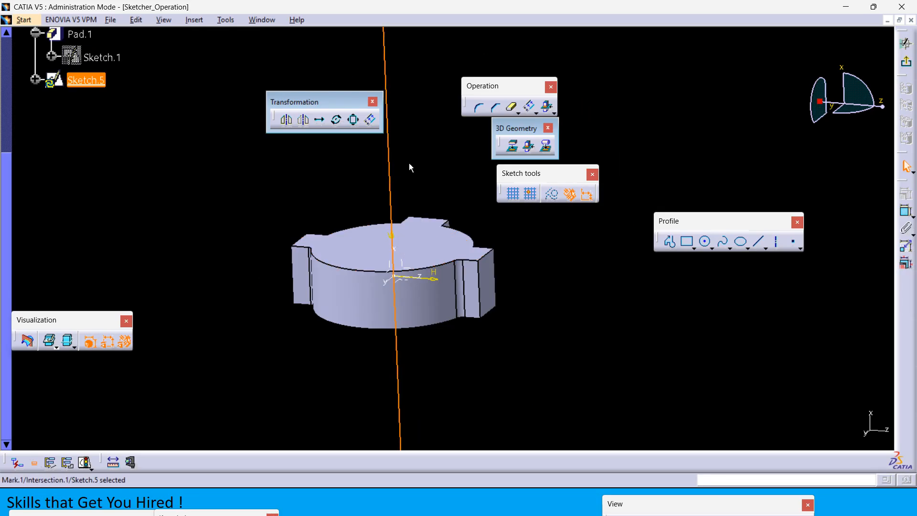
- Intersect the pad's upper flat face and the outer end face of one tab with the sketch plane
left_click(460, 232)
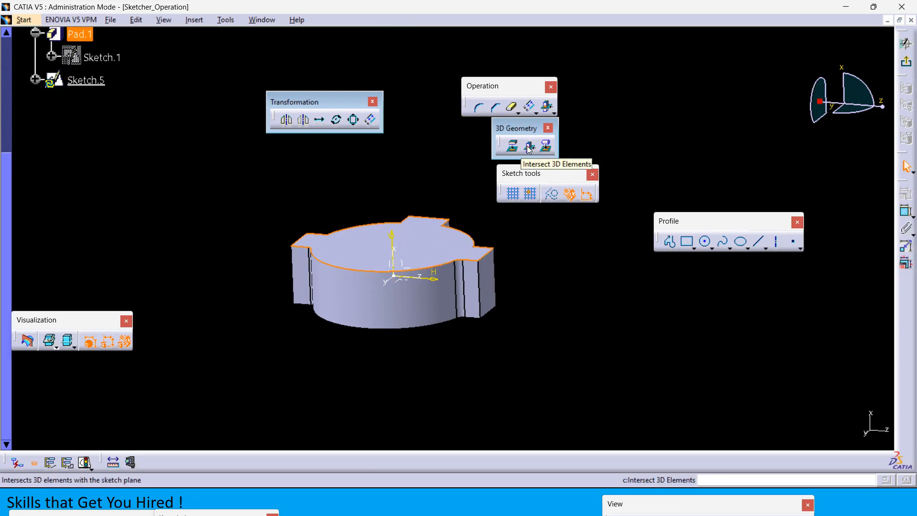
left_click(528, 147)
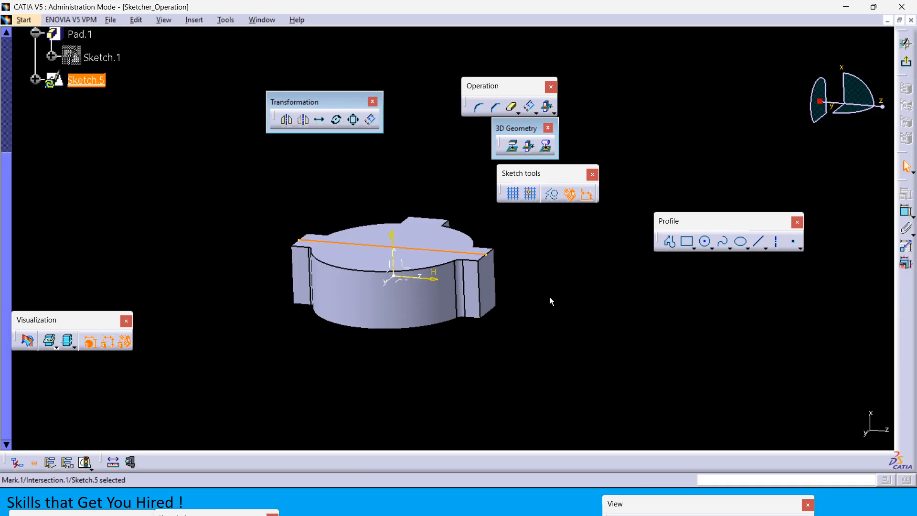
middle_click_drag(540, 290, 462, 286, "ctrl")
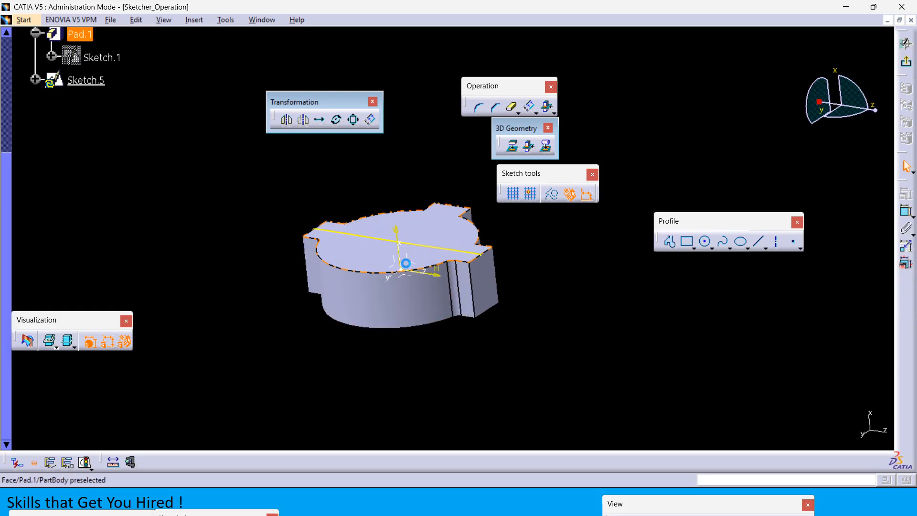
left_click(481, 278)
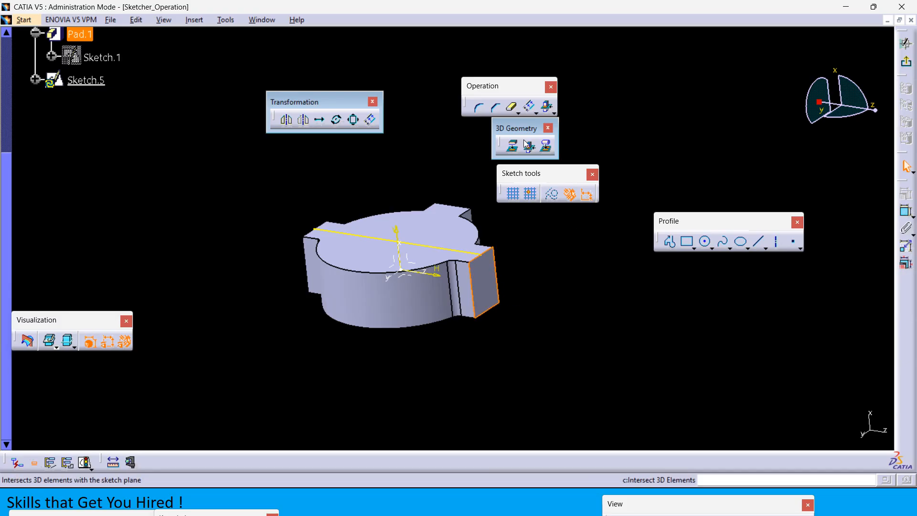
left_click(528, 145)
left_click(559, 305)
- Intersect the pad's lower flat face and the opposite tab's end face with the sketch plane, and exit the sketch
middle_click_drag(530, 308, 489, 202)
left_click(528, 145)
left_click(473, 321)
mouse_move(554, 272)
middle_mouse_down()
mouse_move(551, 295)
mouse_move(327, 285)
mouse_move(528, 259)
middle_mouse_up()
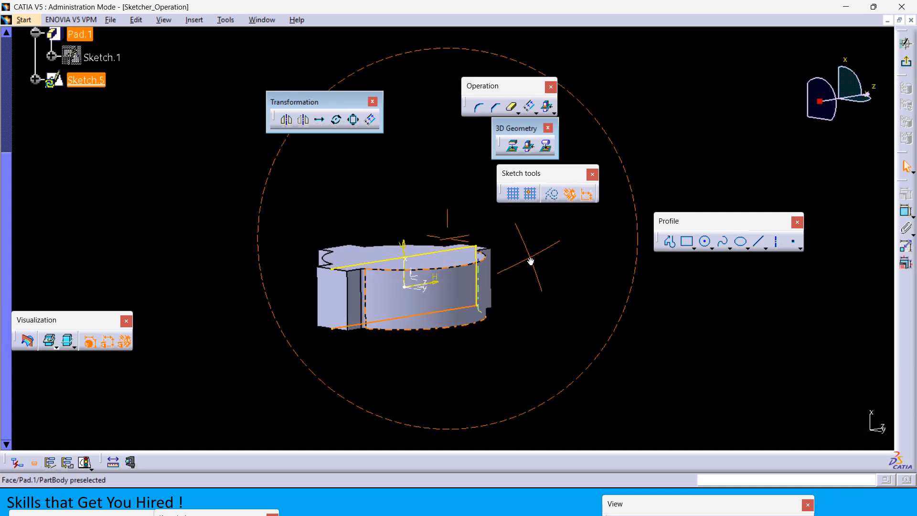
left_click(523, 149)
left_click(337, 311)
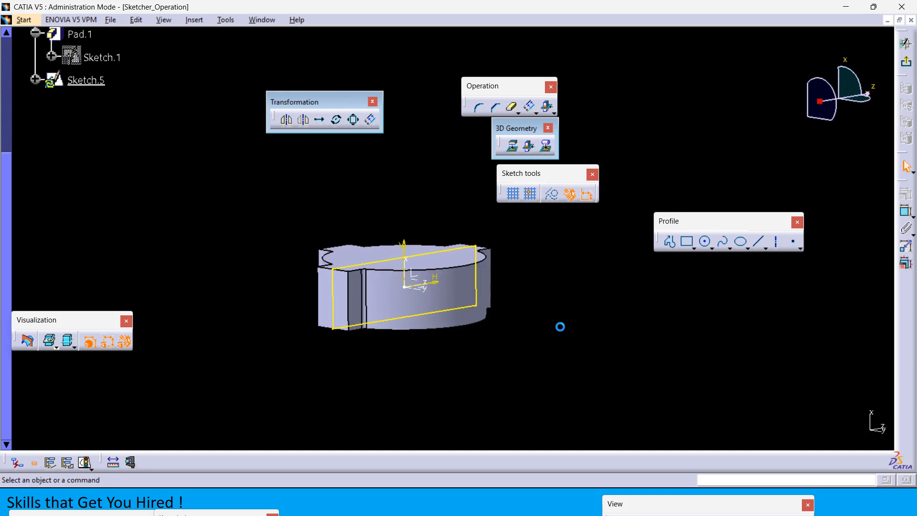
left_click(909, 65)
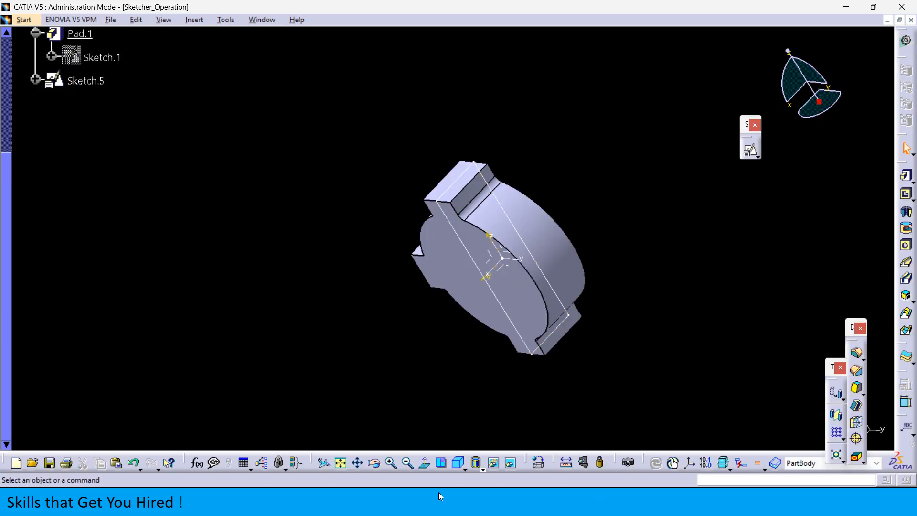
- Create a positioned sketch on the yz plane of the axis system
left_click(458, 463)
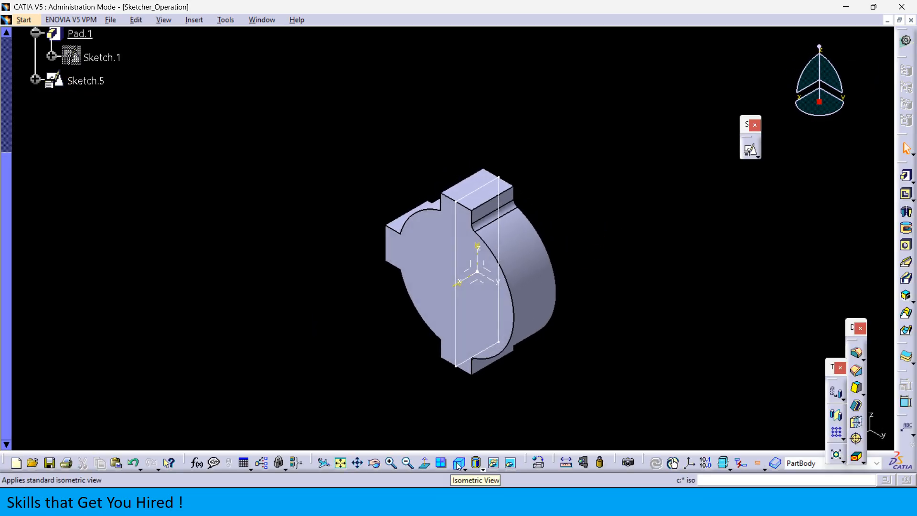
mouse_move(643, 310)
middle_mouse_down()
mouse_move(618, 273)
mouse_move(613, 302)
middle_mouse_up()
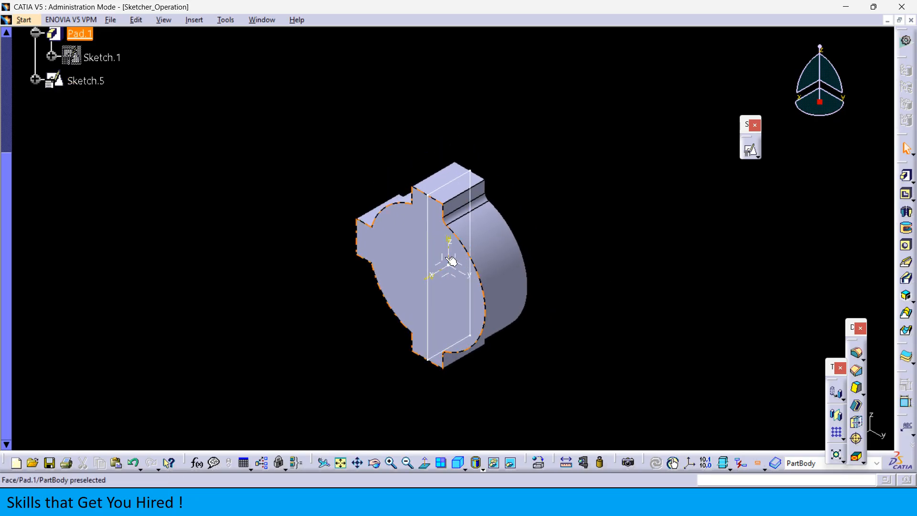
middle_click_drag(466, 270, 616, 296)
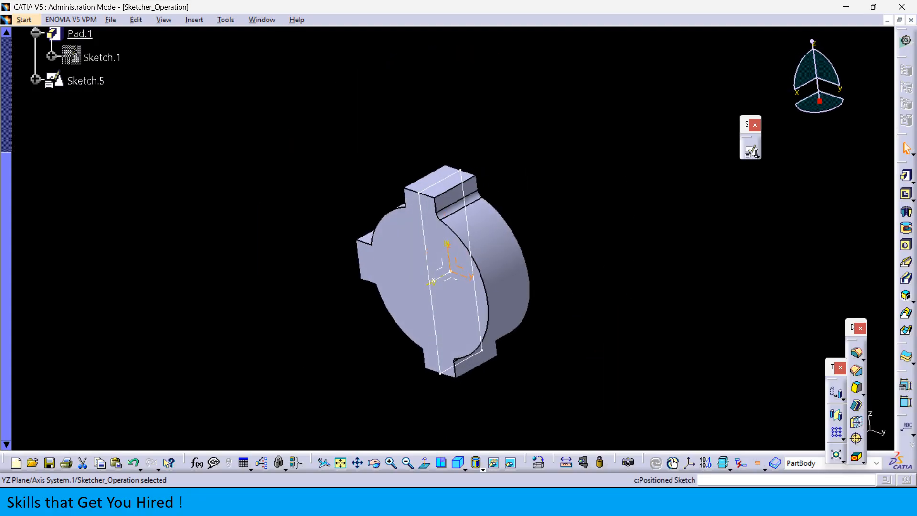
left_click(752, 151)
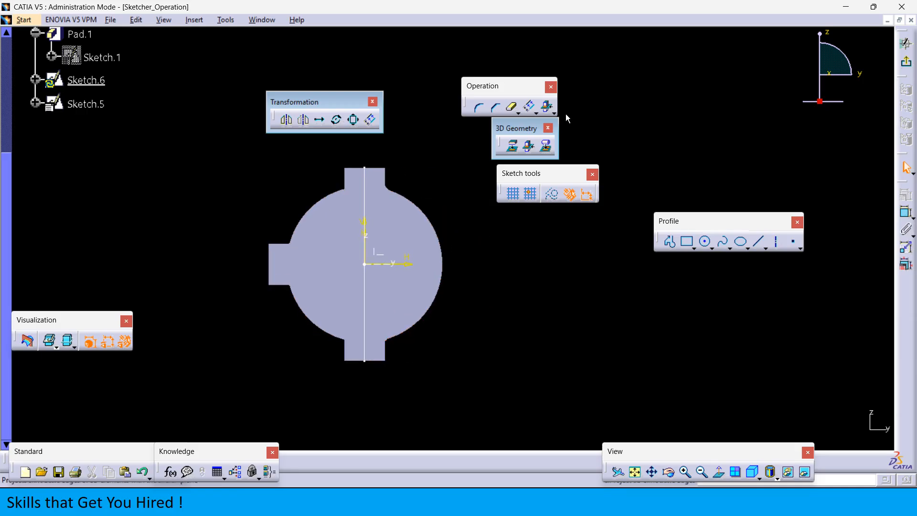
- Intersect the upper tab's side face and the pad's curved side face with the sketch plane
left_click(545, 109)
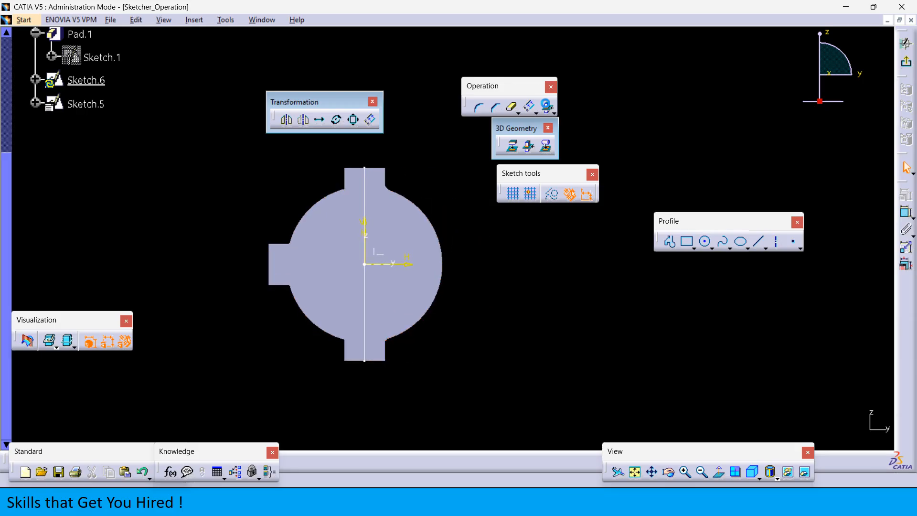
middle_click_drag(405, 260, 463, 234)
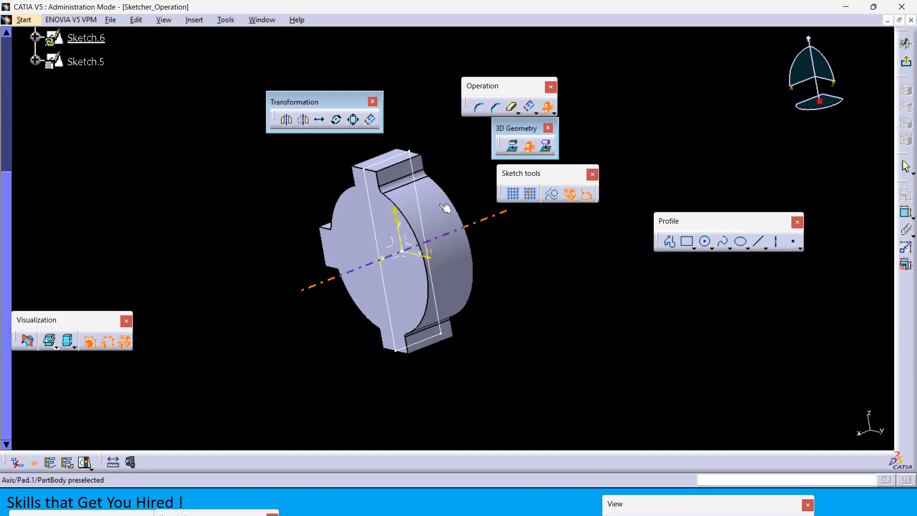
middle_click_drag(389, 268, 440, 220)
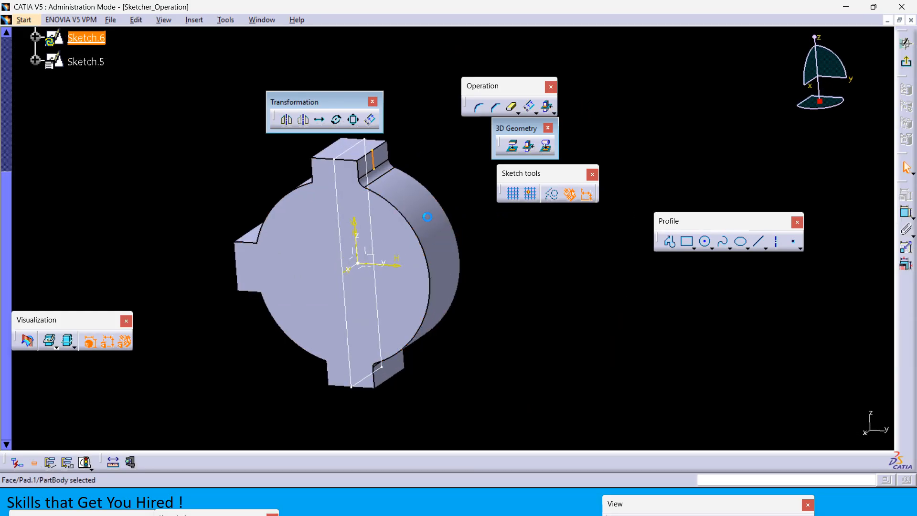
left_click(528, 146)
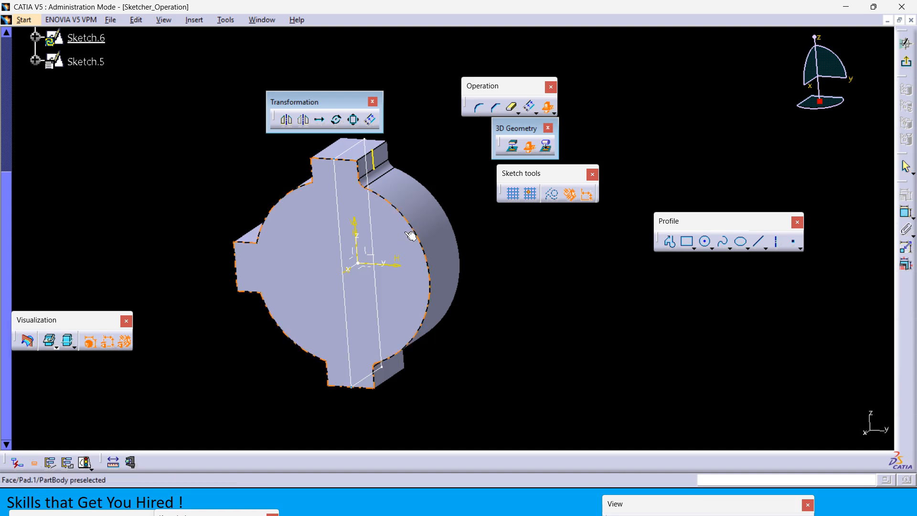
left_click(411, 235)
middle_click_drag(478, 288, 499, 277)
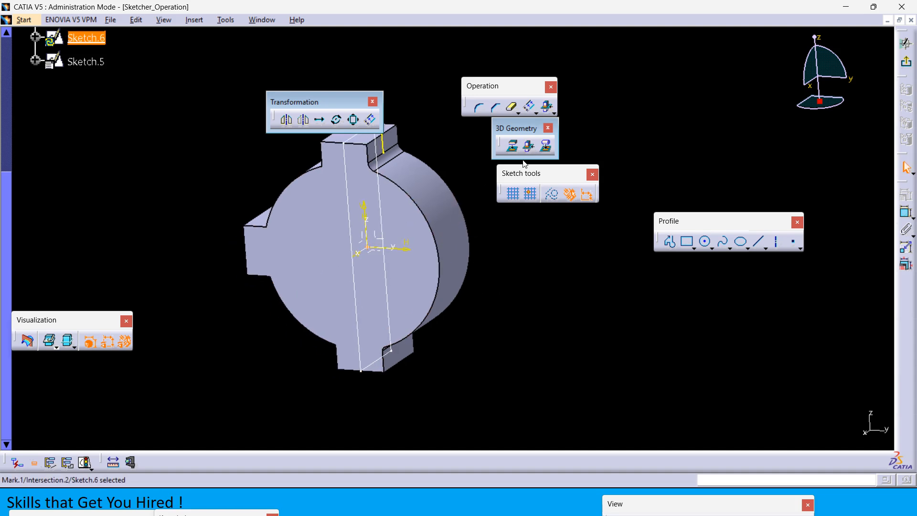
- Try Intersect 3D Elements twice on the selected intersection mark at the sketch origin
left_click(528, 146)
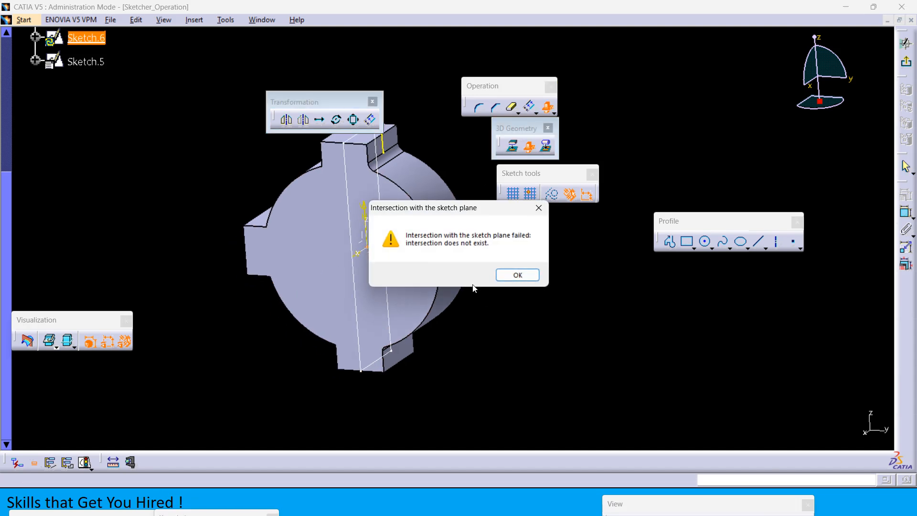
left_click(522, 279)
middle_click_drag(473, 335, 465, 320)
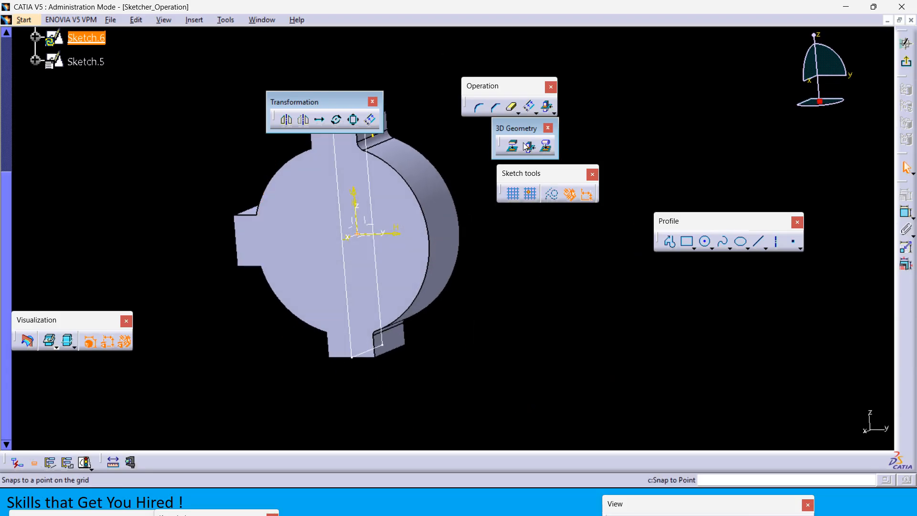
left_click(528, 147)
left_click(531, 276)
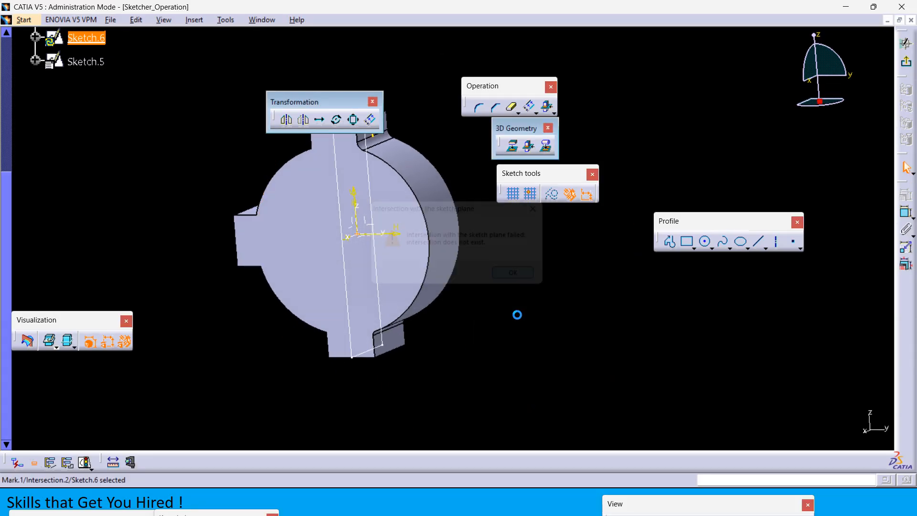
- Intersect the lower tab's side face with the sketch plane
left_click(527, 147)
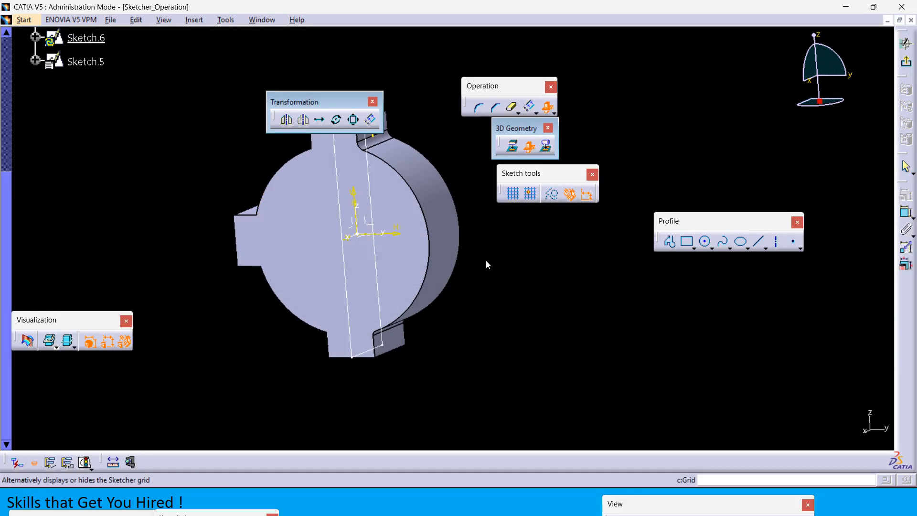
left_click(399, 344)
middle_click_drag(481, 351, 444, 274)
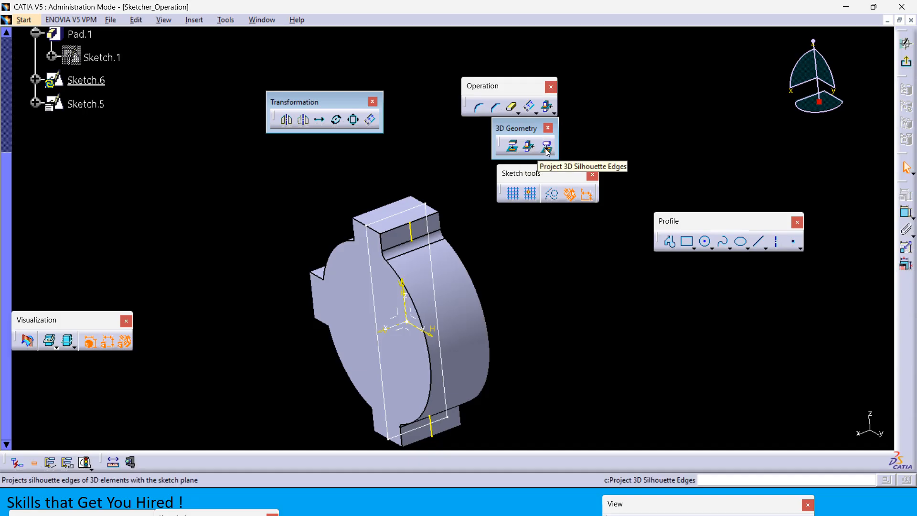
- Project the curved edge of the pad's front face onto the sketch plane with Project 3D Elements, and exit the sketch
middle_click_drag(479, 301, 466, 287)
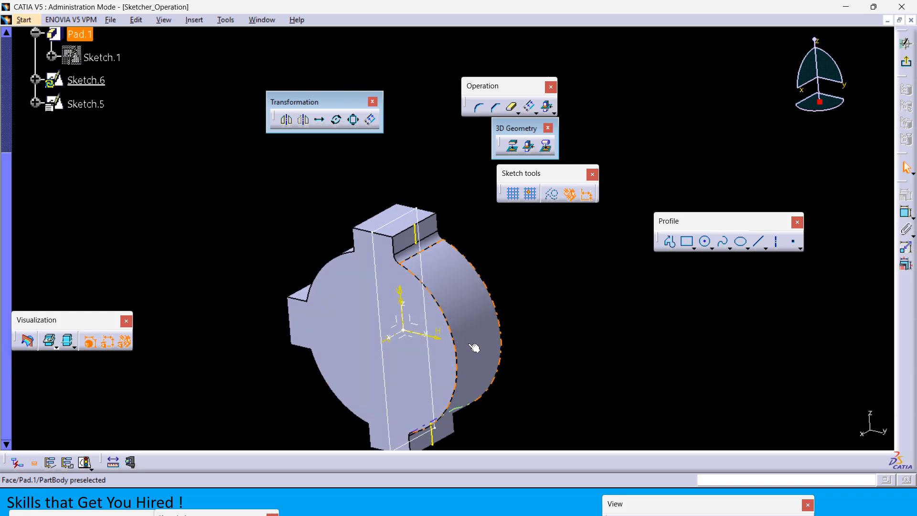
left_click(510, 147)
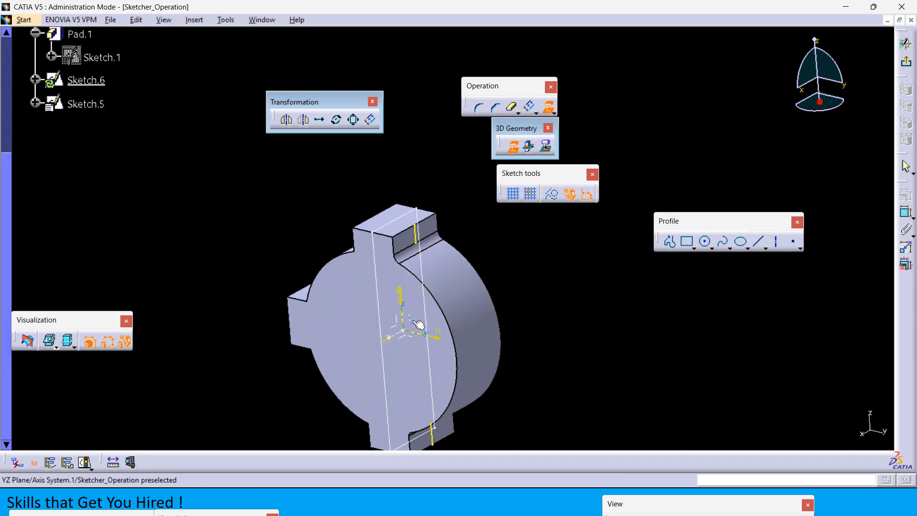
left_click(444, 306)
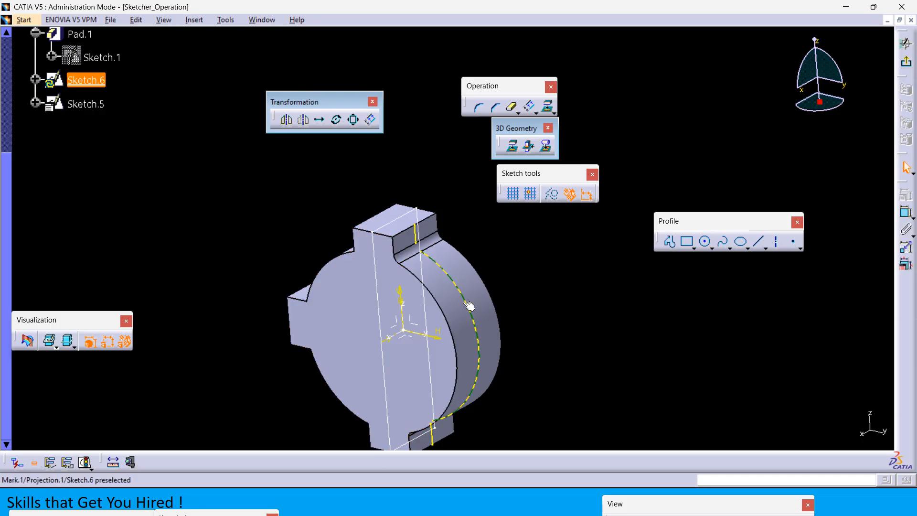
middle_click_drag(531, 311, 535, 276)
left_click(905, 64)
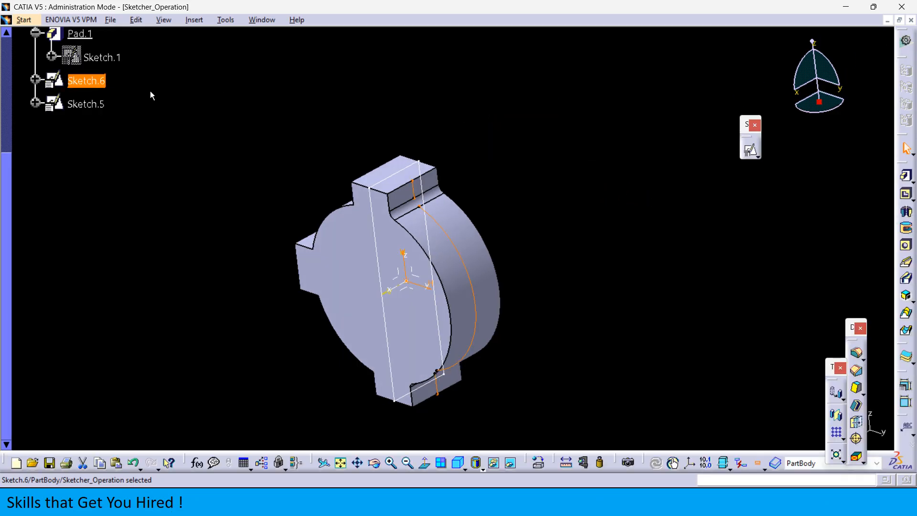
- Delete Sketch.6 and Sketch.5 from the part, leaving their parents in place
right_click(99, 81)
left_click(125, 245)
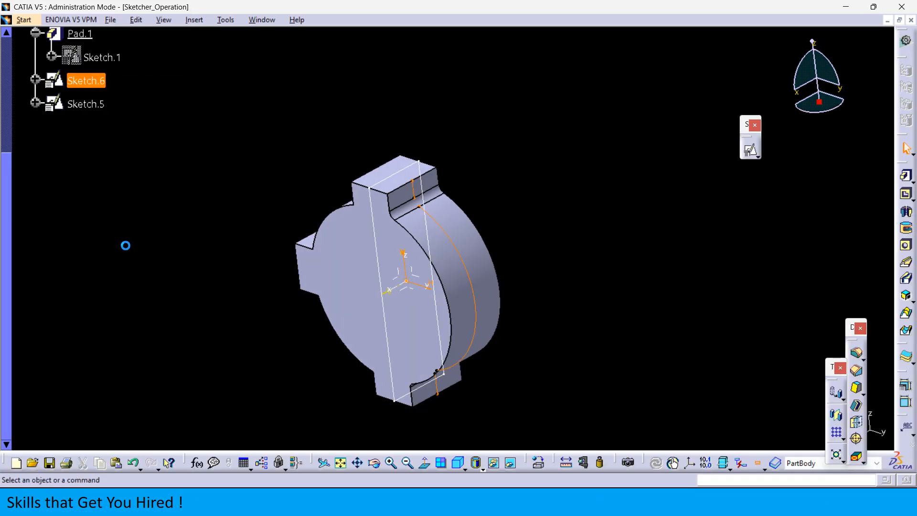
middle_click_drag(554, 262, 566, 209)
right_click(98, 80)
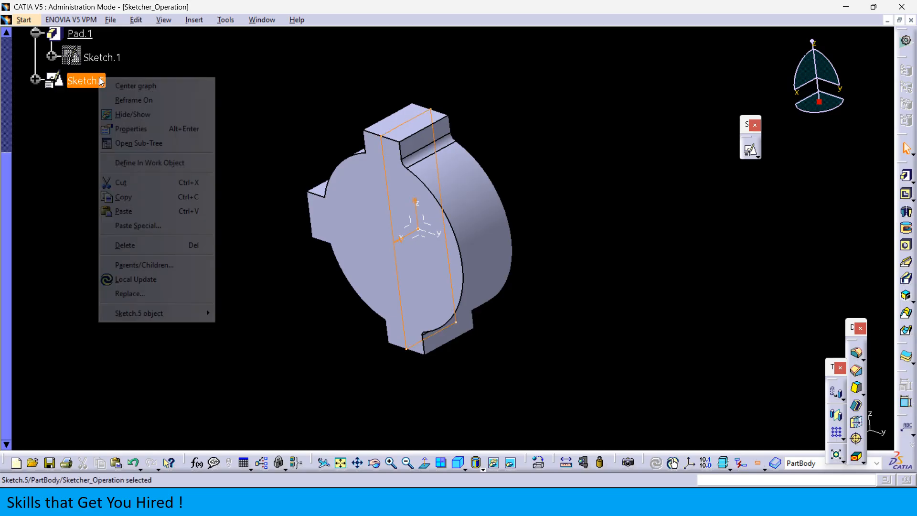
left_click(175, 245)
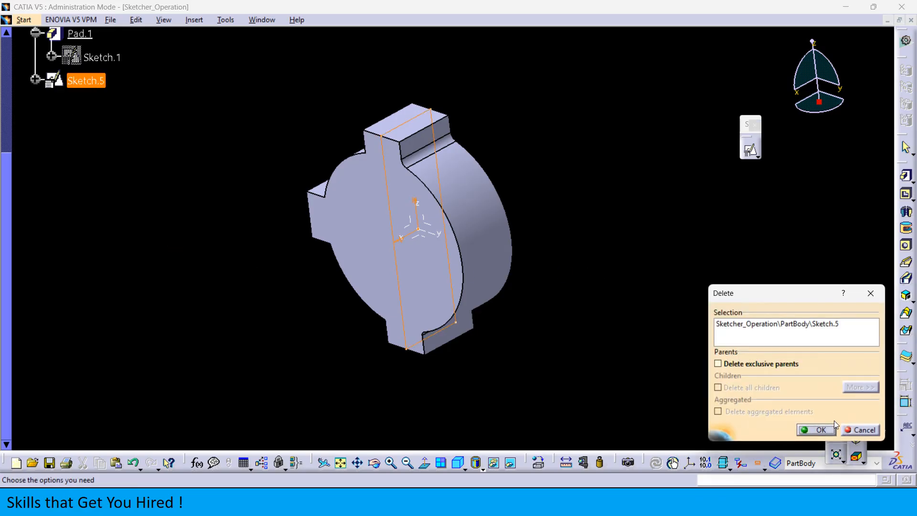
left_click(816, 430)
- Create a positioned sketch on the XY plane of Axis System.1 with implicit origin and orientation
left_click(751, 151)
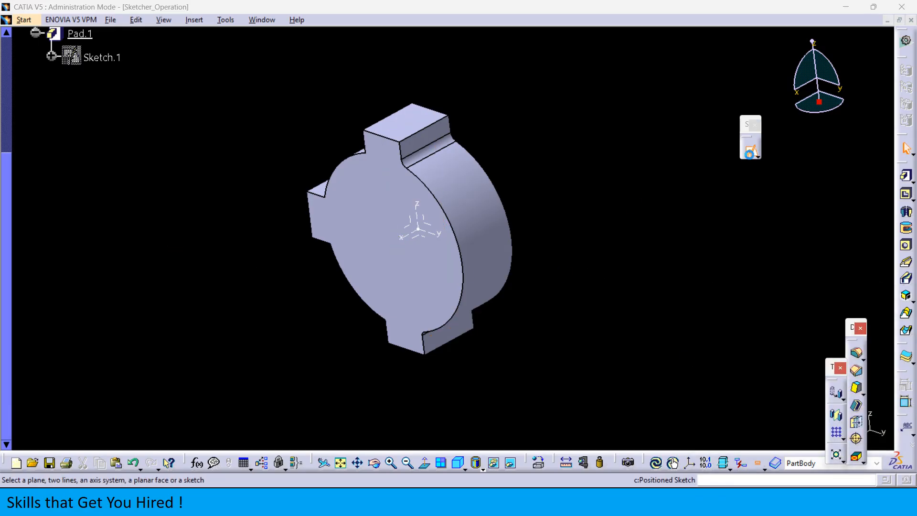
left_click(430, 241)
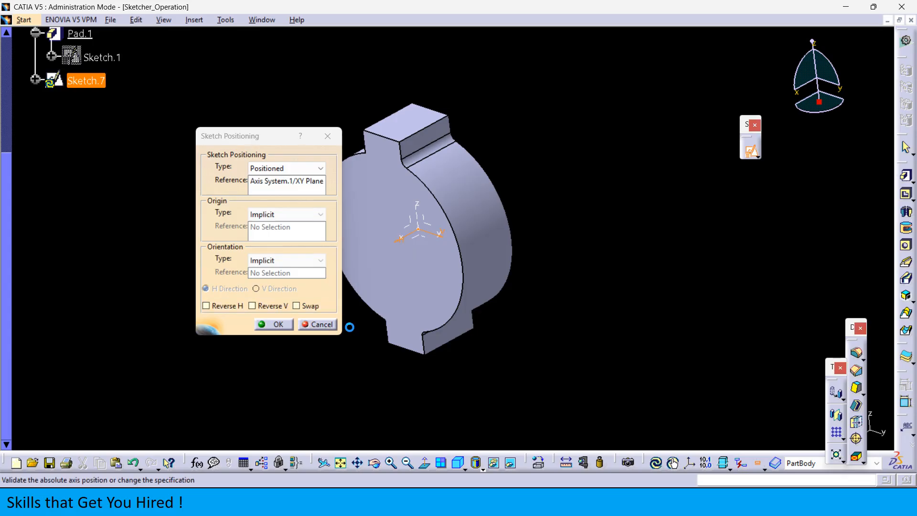
left_click(274, 327)
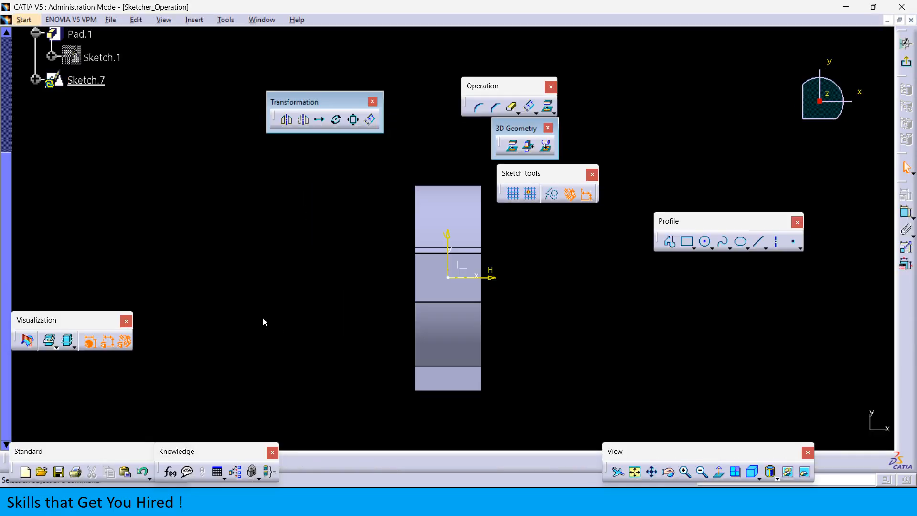
mouse_move(299, 300)
middle_mouse_down()
mouse_move(369, 296)
mouse_move(314, 300)
middle_mouse_up()
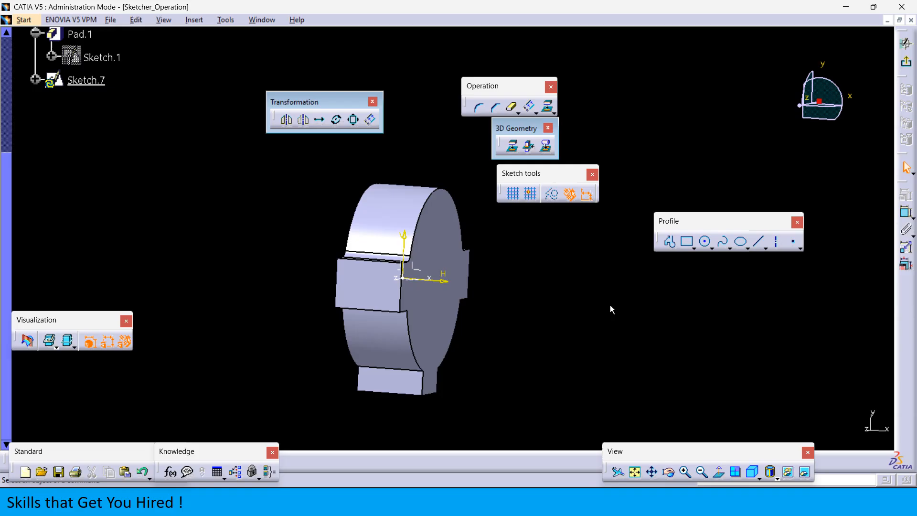
- Project the silhouette edge of the pad's upper curved face onto the sketch plane with Project 3D Silhouette Edges
left_click(548, 148)
left_click(376, 196)
mouse_move(535, 273)
middle_mouse_down()
mouse_move(385, 256)
mouse_move(536, 264)
middle_mouse_up()
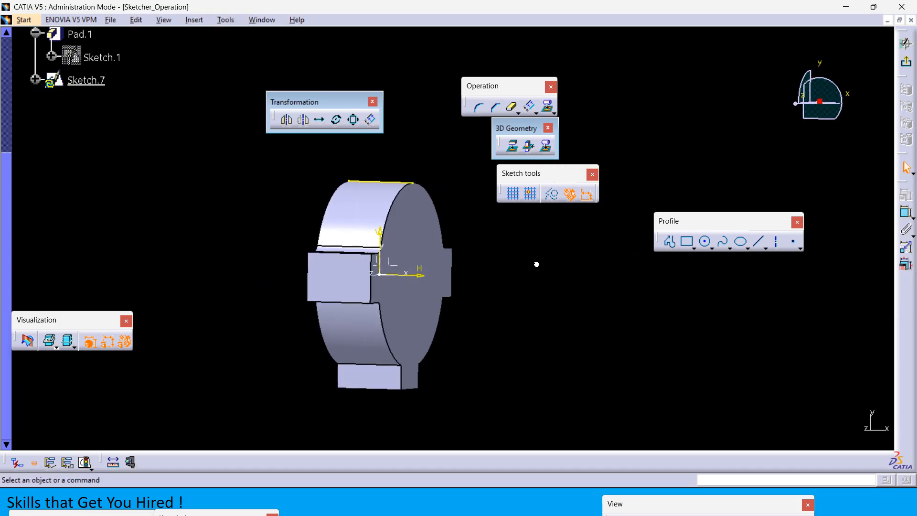
- Project the pad's planar end face on the positive H side onto the sketch plane with Project 3D Elements
left_click(511, 147)
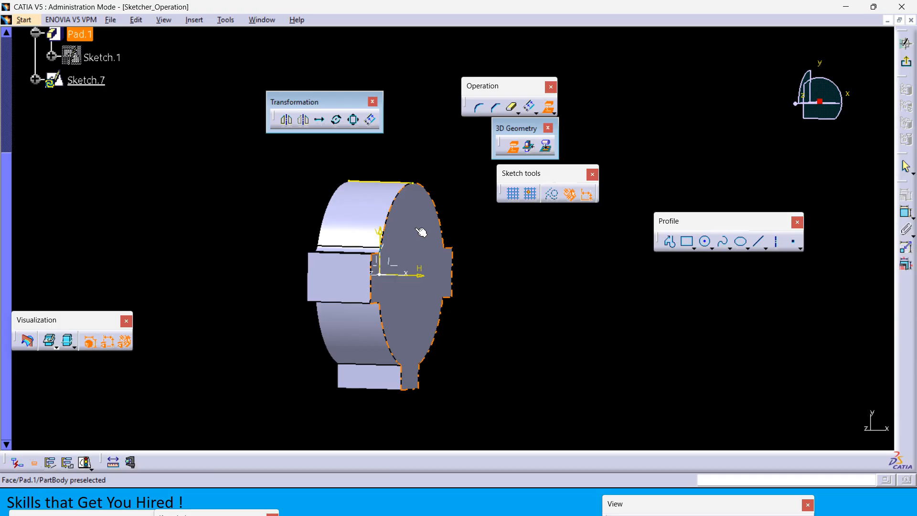
left_click(423, 210)
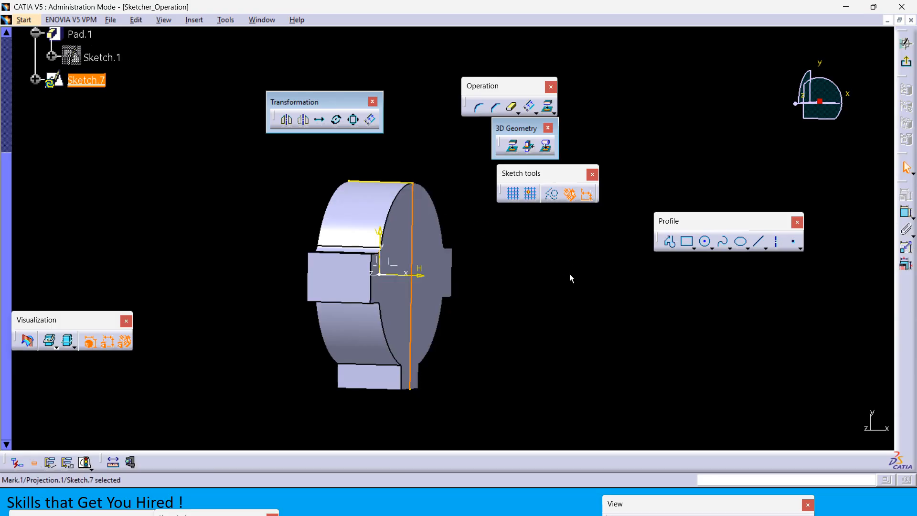
mouse_move(494, 290)
middle_mouse_down()
mouse_move(531, 295)
mouse_move(499, 306)
mouse_move(497, 287)
middle_mouse_up()
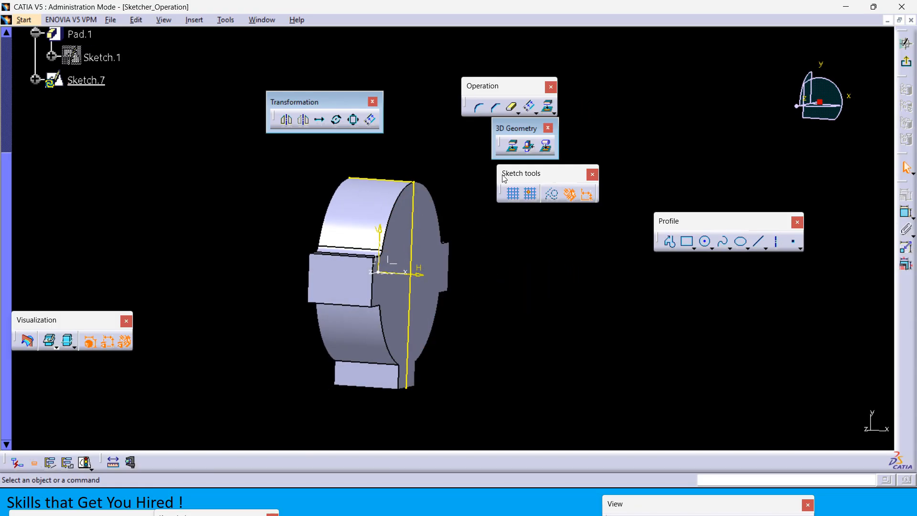
middle_click_drag(370, 231, 363, 178)
mouse_move(357, 278)
middle_mouse_down()
mouse_move(339, 296)
mouse_move(401, 172)
middle_mouse_up()
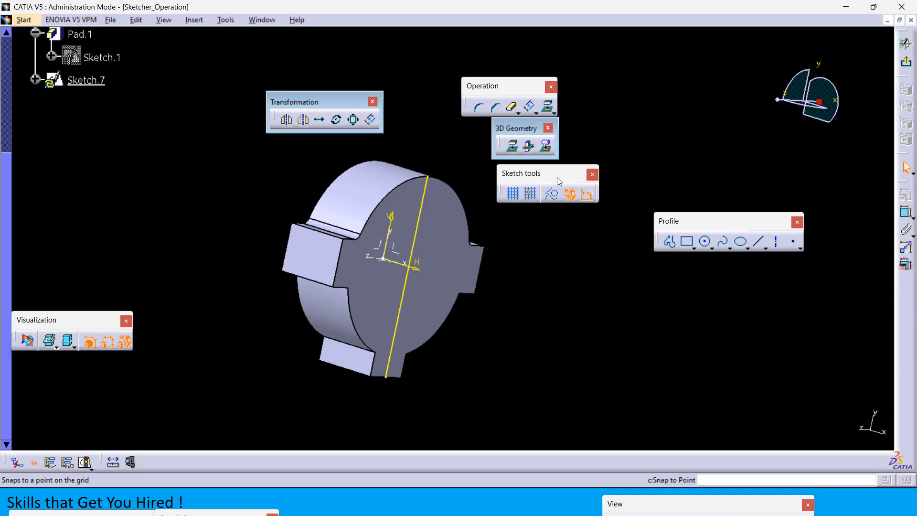
- Try Project 3D Silhouette Edges again on the pad's upper curved face
left_click(506, 148)
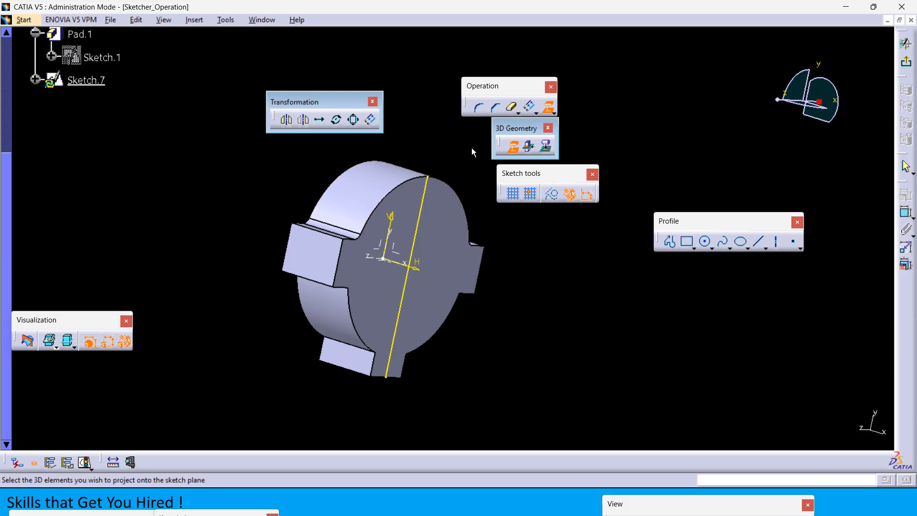
left_click(514, 147)
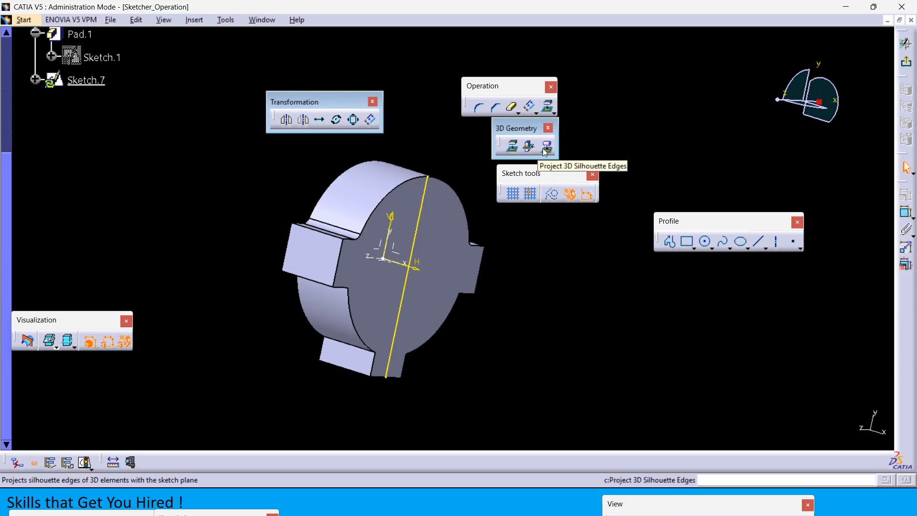
left_click(546, 147)
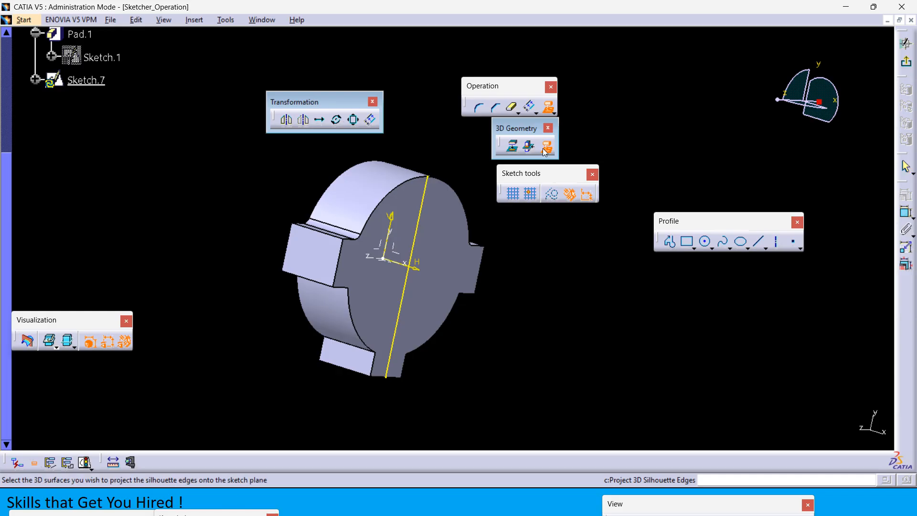
left_click(385, 182)
mouse_move(565, 289)
middle_mouse_down()
mouse_move(552, 301)
mouse_move(413, 233)
mouse_move(424, 189)
mouse_move(449, 225)
mouse_move(481, 242)
mouse_move(496, 215)
middle_mouse_up()
- Project the pad's opposite planar end face onto the sketch plane with Project 3D Elements
left_click(507, 146)
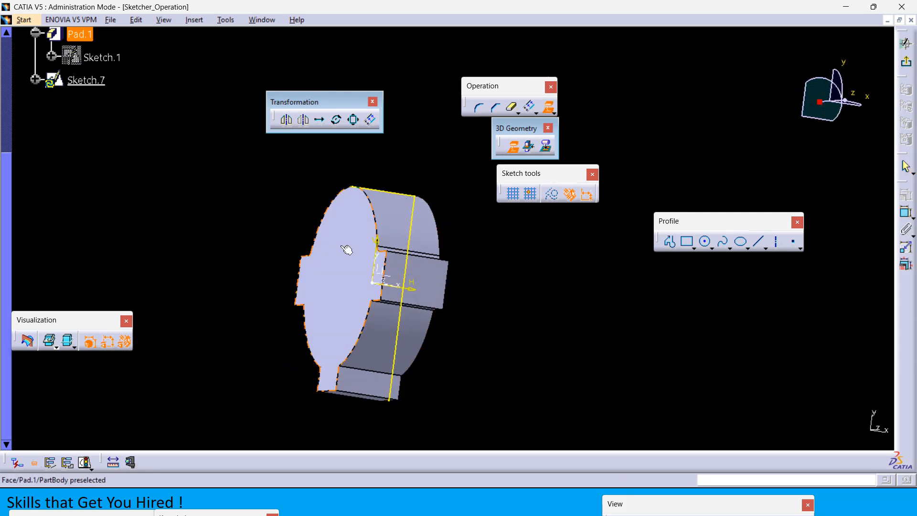
left_click(444, 300)
mouse_move(444, 301)
middle_mouse_down()
mouse_move(394, 267)
mouse_move(406, 262)
middle_mouse_up()
left_click(471, 300)
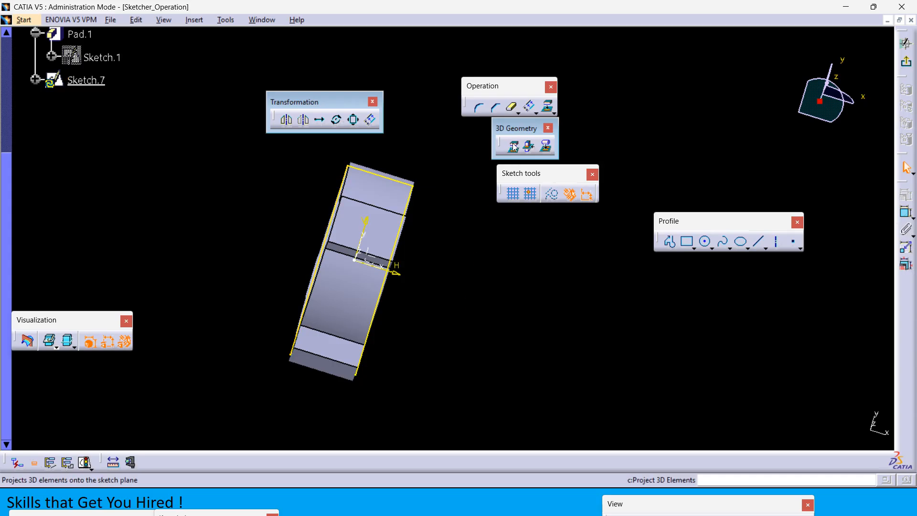
- Project the bottom face of the pad's lower tab onto the sketch plane to close the rectangular outline
left_click(512, 146)
mouse_move(397, 363)
middle_mouse_down()
mouse_move(357, 299)
mouse_move(422, 350)
mouse_move(396, 320)
mouse_move(354, 340)
mouse_move(363, 334)
middle_mouse_up()
left_click(321, 316)
left_click(422, 350)
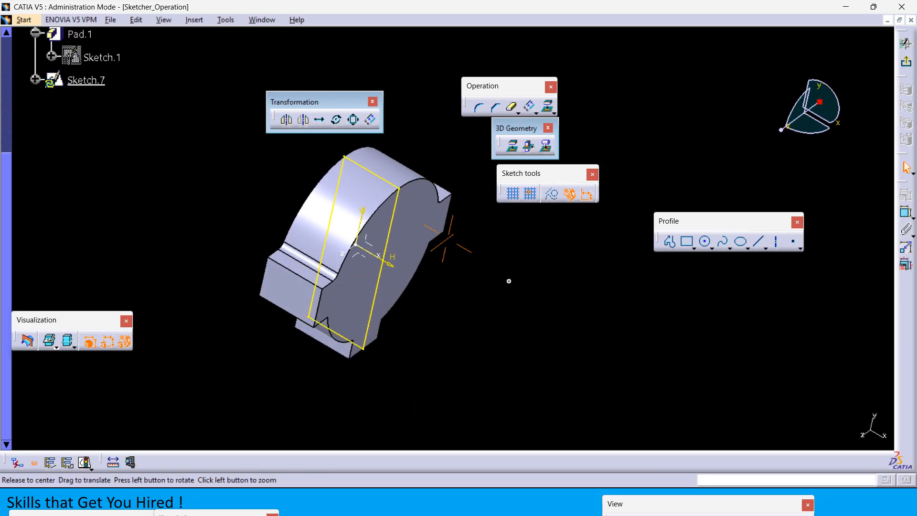
- Close the floating 3D Geometry toolbar
middle_click_drag(507, 280, 499, 238)
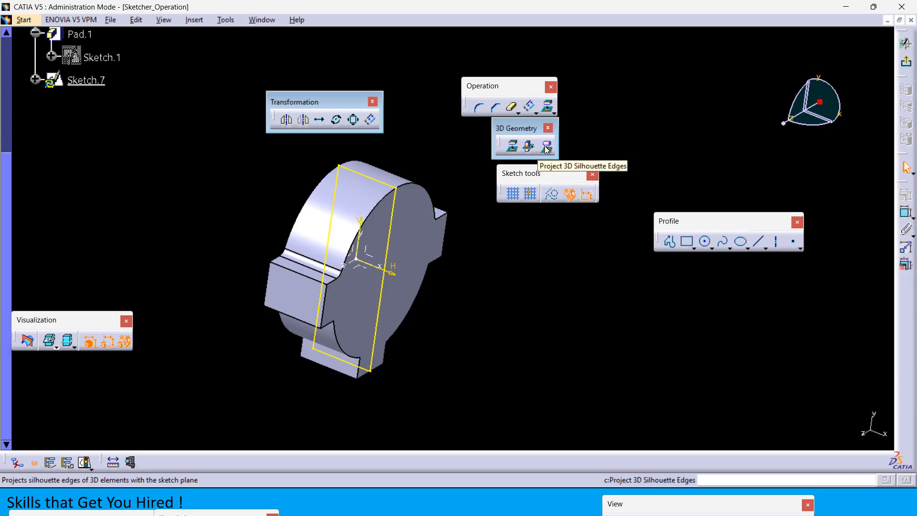
middle_click_drag(477, 313, 499, 297)
middle_click_drag(428, 318, 363, 315)
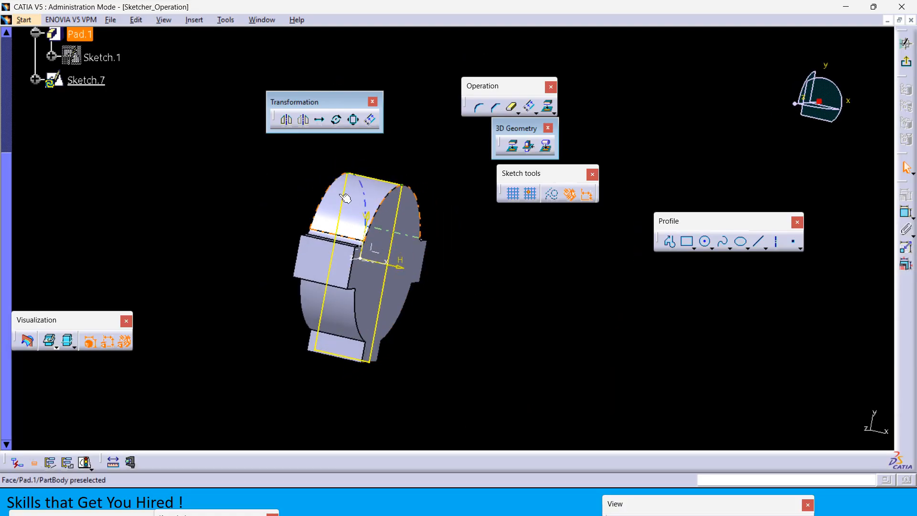
middle_click_drag(311, 278, 472, 389)
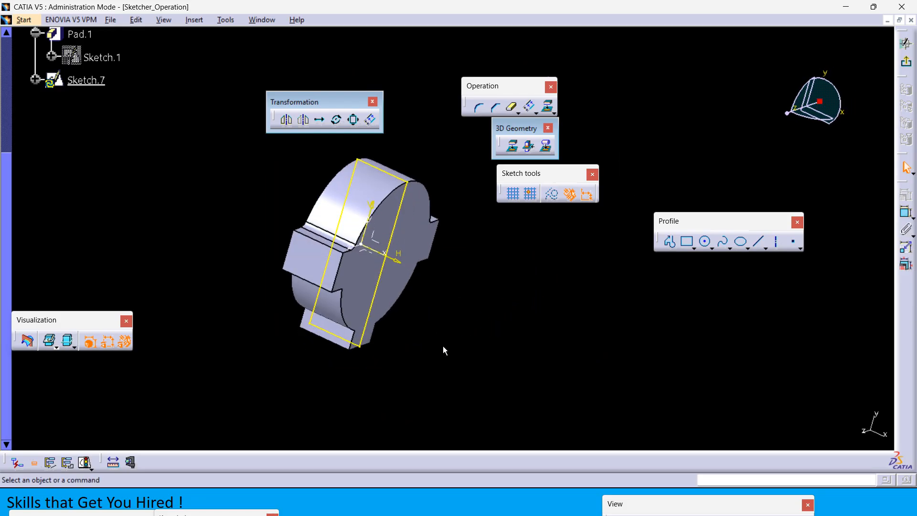
middle_click_drag(408, 371, 523, 307)
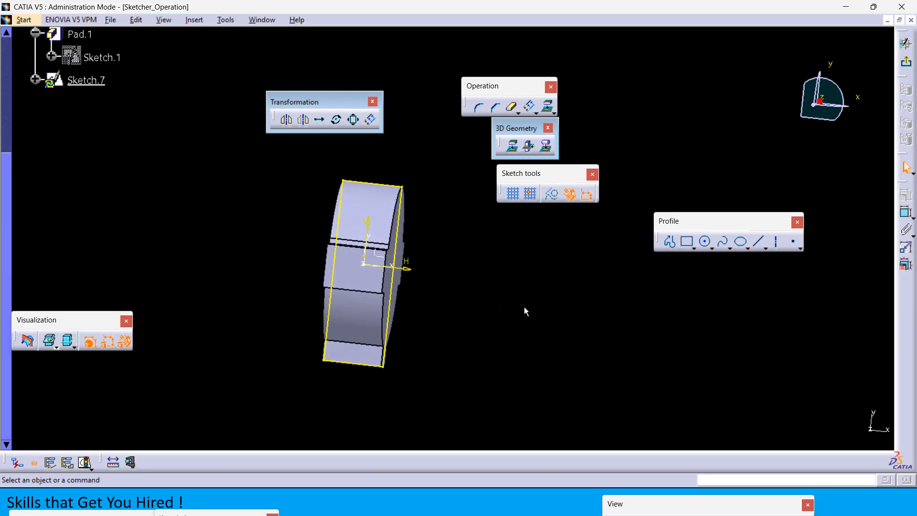
left_click(548, 128)
middle_click_drag(405, 250, 515, 397)
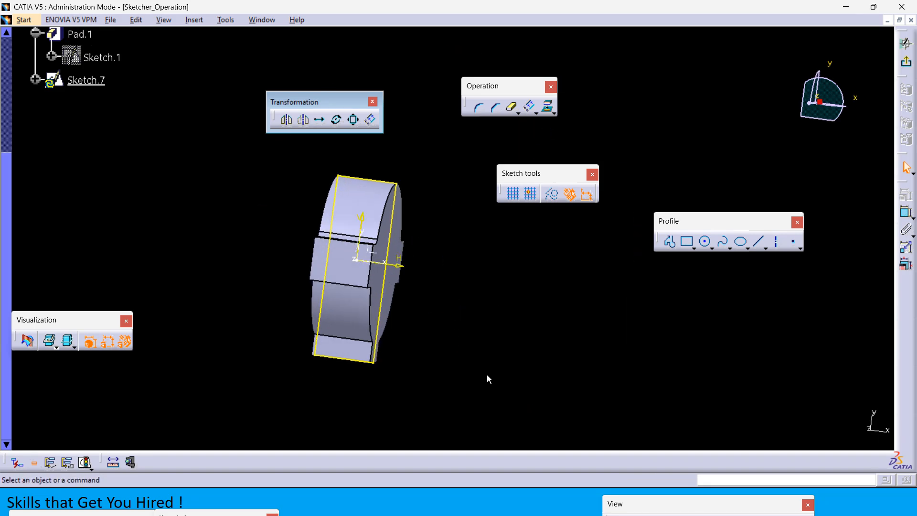
middle_click_drag(480, 353, 510, 310)
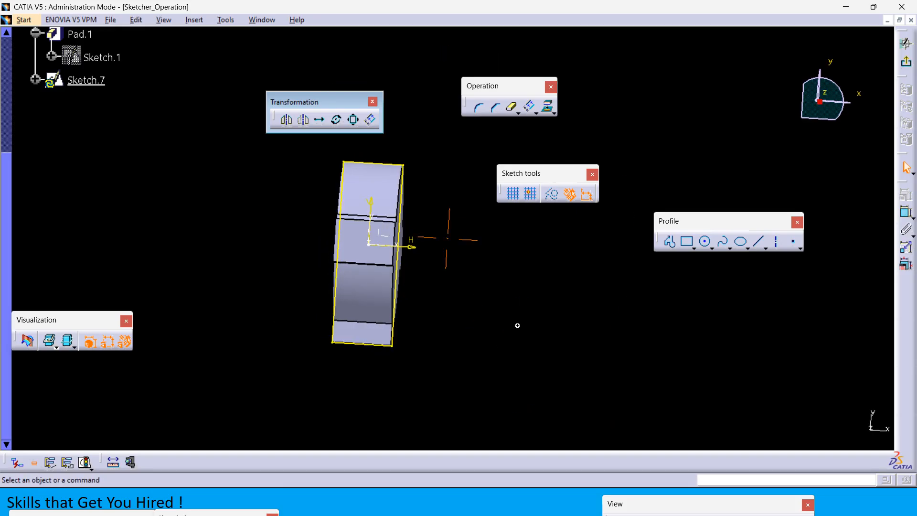
middle_click_drag(518, 324, 515, 300)
key("alt+Tab")
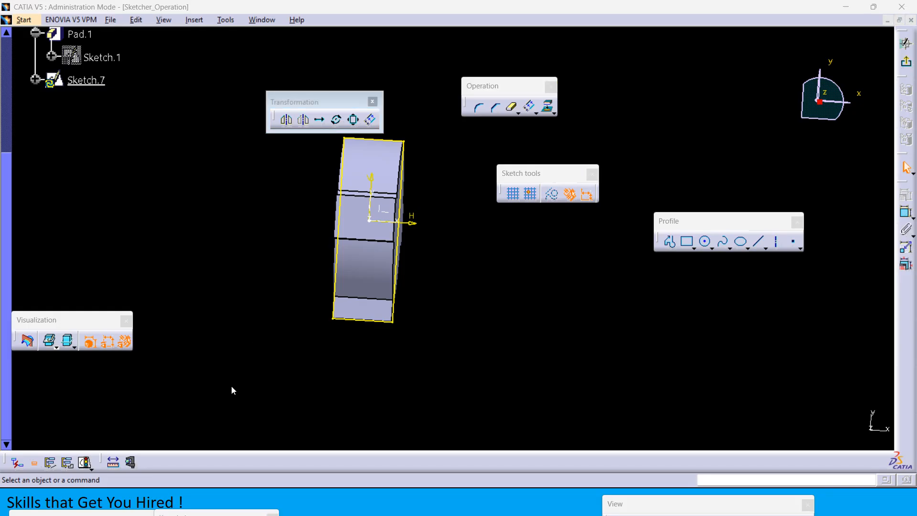
left_click(593, 324)
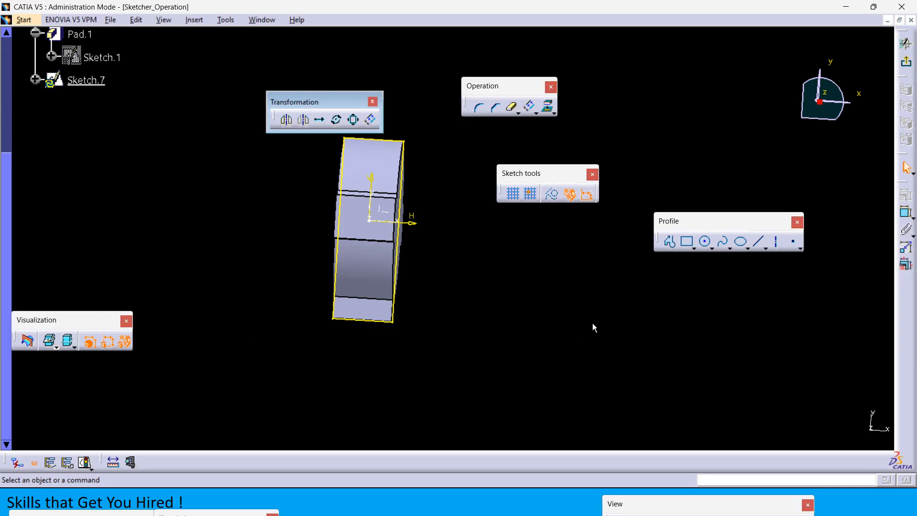
- Restore the contents and positions of all toolbars through the Customize settings
left_click(225, 21)
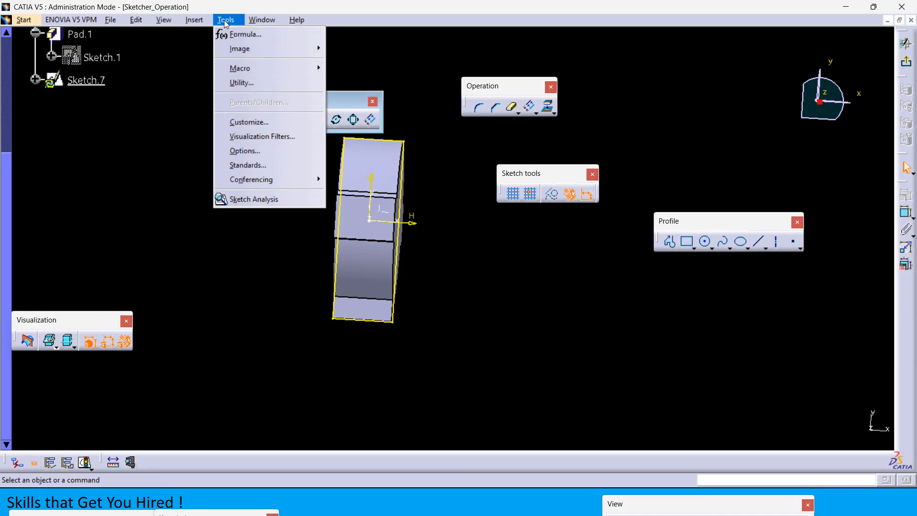
left_click(256, 123)
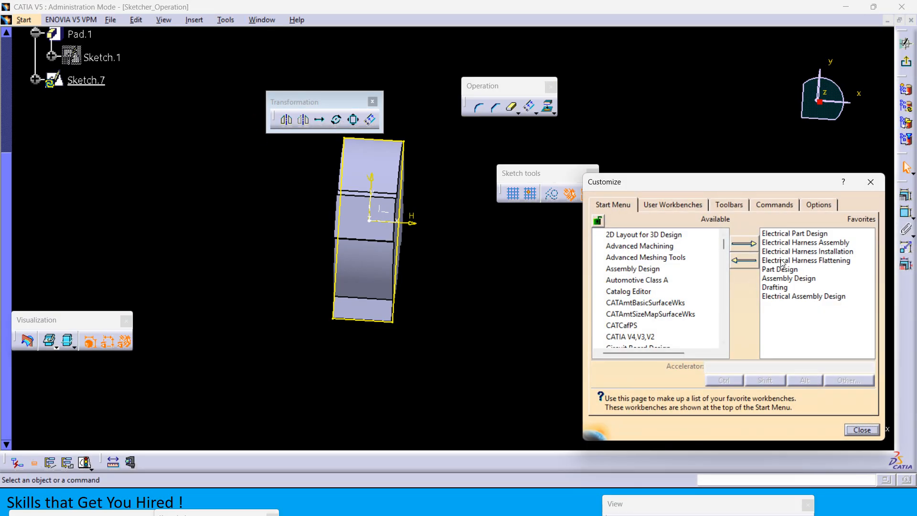
left_click(729, 205)
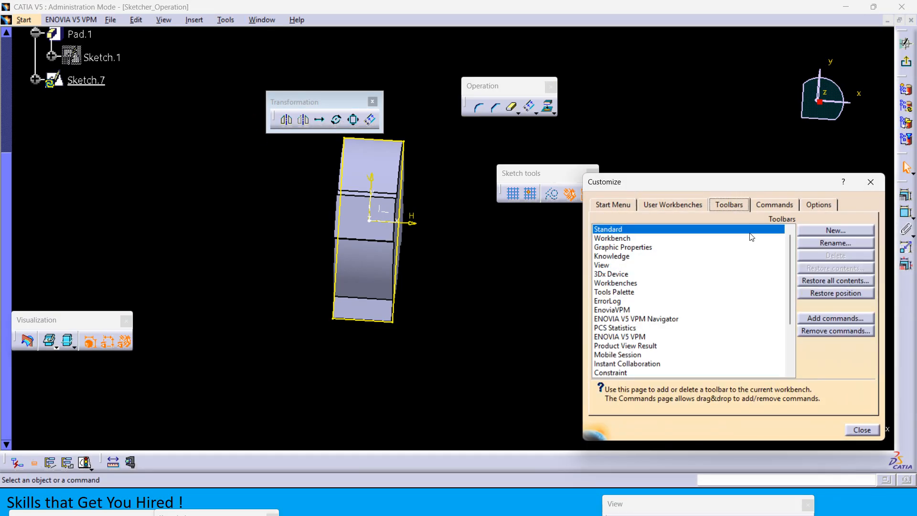
left_click(820, 282)
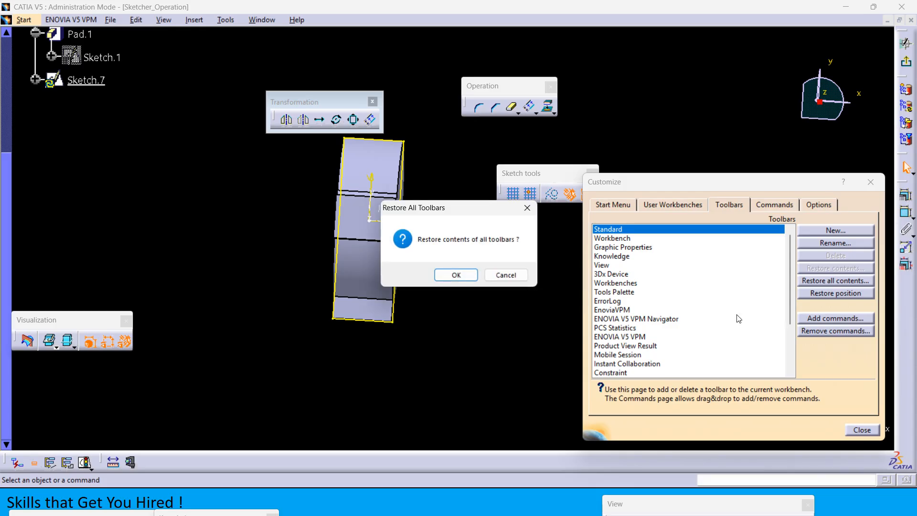
left_click(835, 293)
left_click(456, 275)
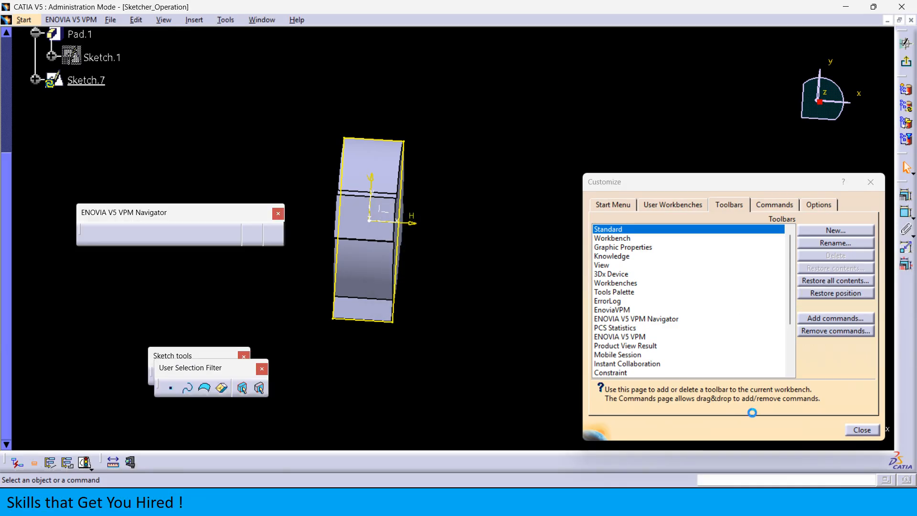
left_click(856, 431)
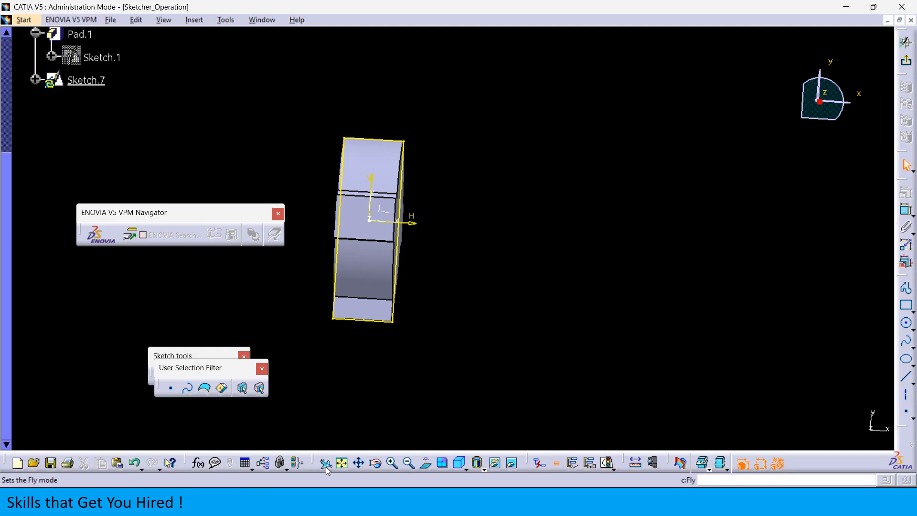
- Delete all the projected elements from the sketch and exit the Sketcher workbench
left_click(425, 462)
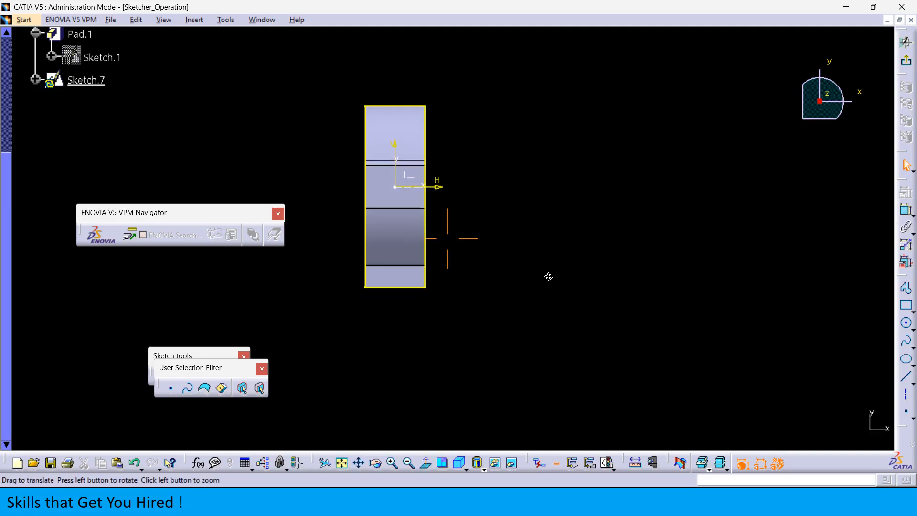
left_click_drag(566, 347, 302, 68)
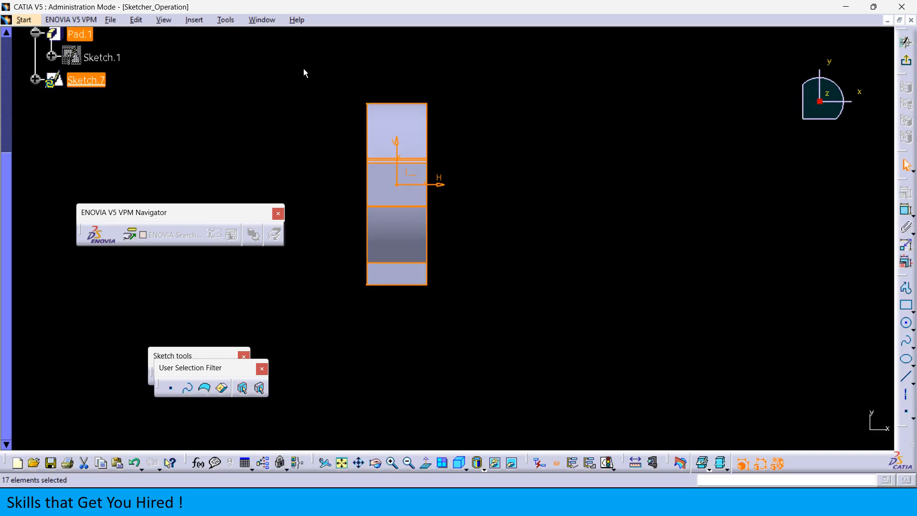
left_click(898, 61)
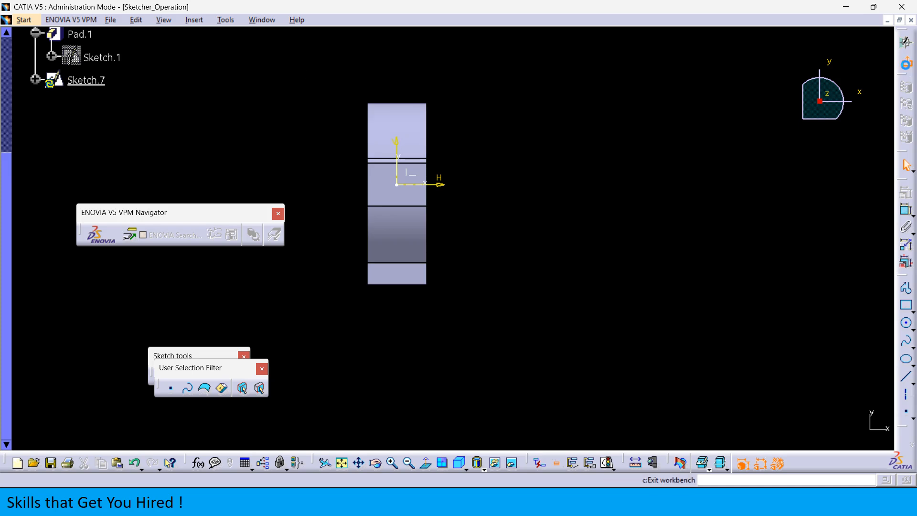
left_click(581, 196)
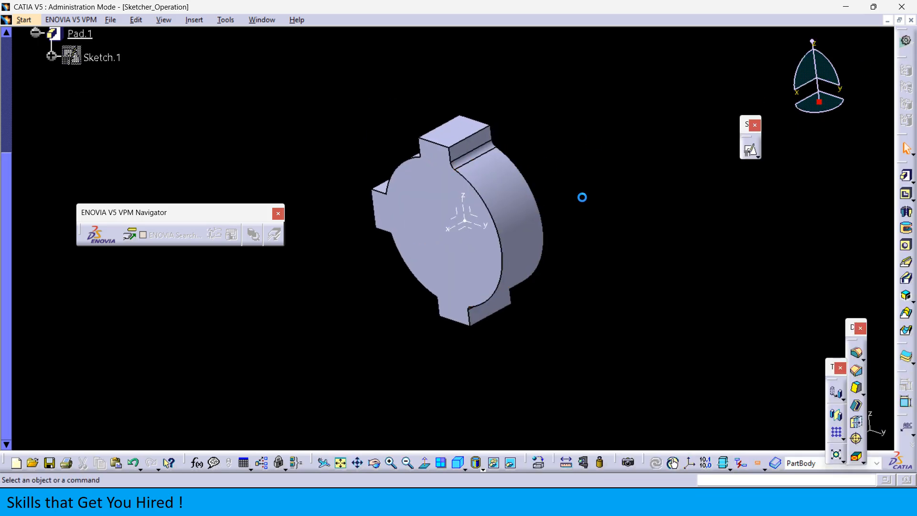
key("alt+Tab")
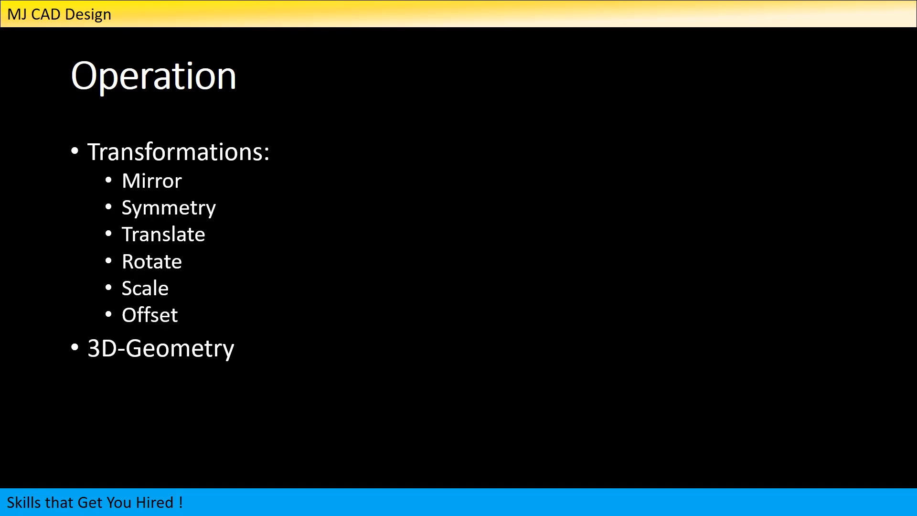
key("Right")
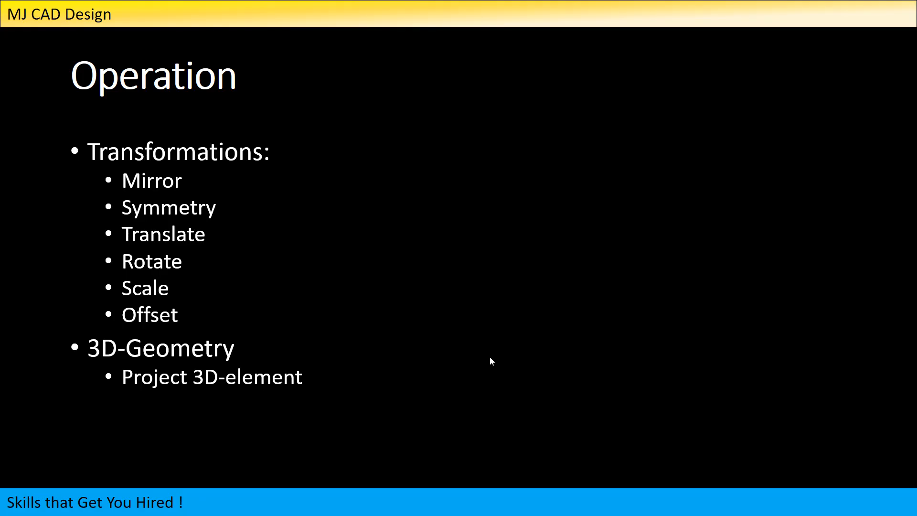
key("Right")
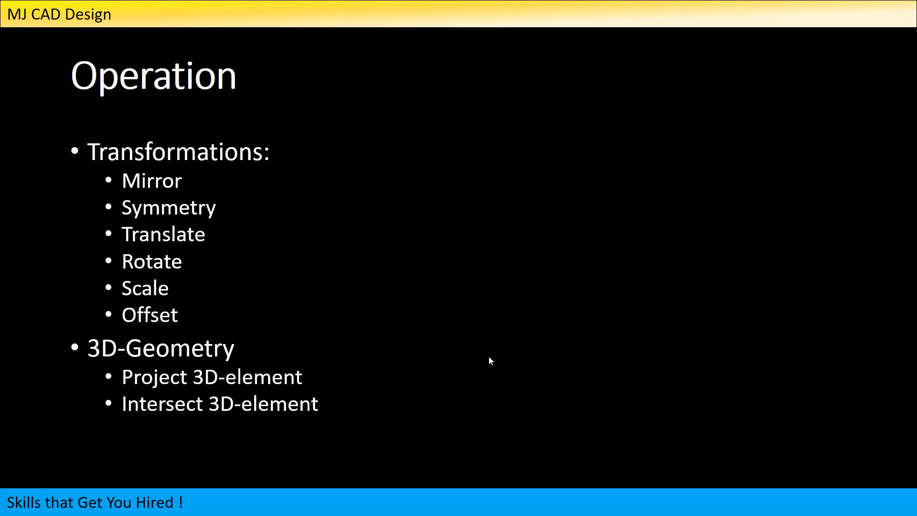
key("Right")
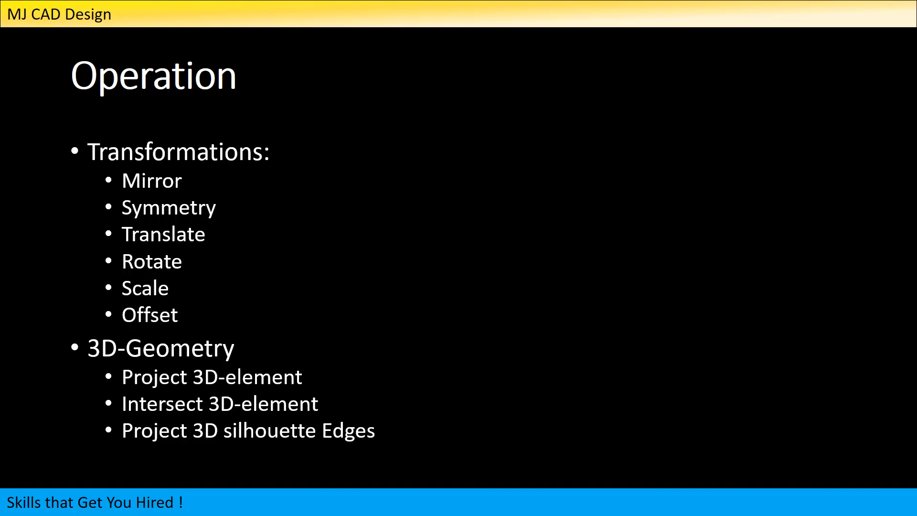
key("Left")
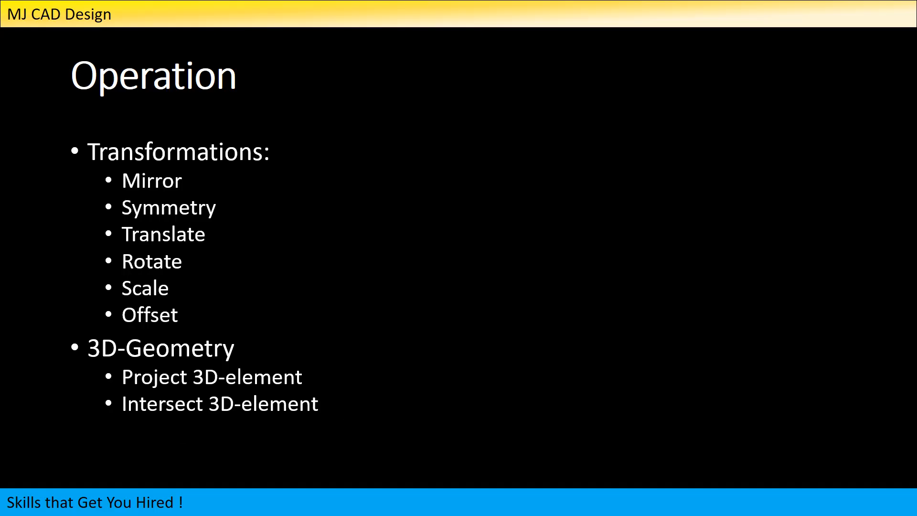
key("Left")
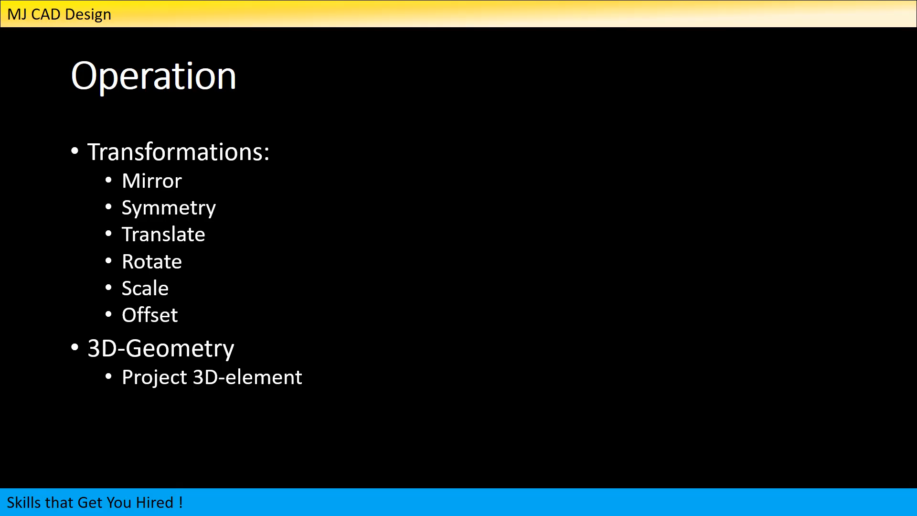